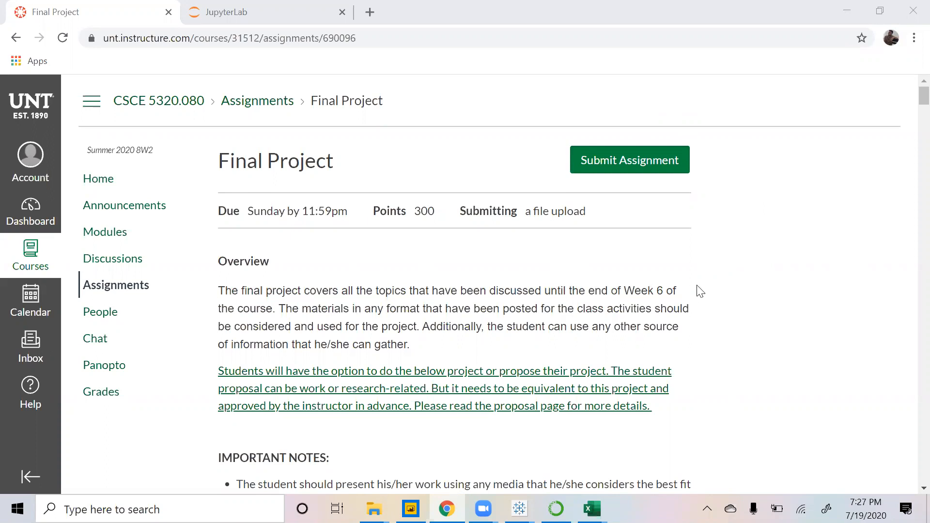
- Find the PART I: Multivariate Data Visualization section of the Final Project page and examine its sample chord graph
{"action": "scroll", "coordinate": [766, 294], "scroll_direction": "down", "scroll_amount": 15}
{"action": "scroll", "coordinate": [765, 293], "scroll_direction": "up", "scroll_amount": 2}
{"action": "scroll", "coordinate": [764, 291], "scroll_direction": "down", "scroll_amount": 2}
{"action": "scroll", "coordinate": [766, 291], "scroll_direction": "down", "scroll_amount": 2}
{"action": "scroll", "coordinate": [766, 291], "scroll_direction": "up", "scroll_amount": 2}
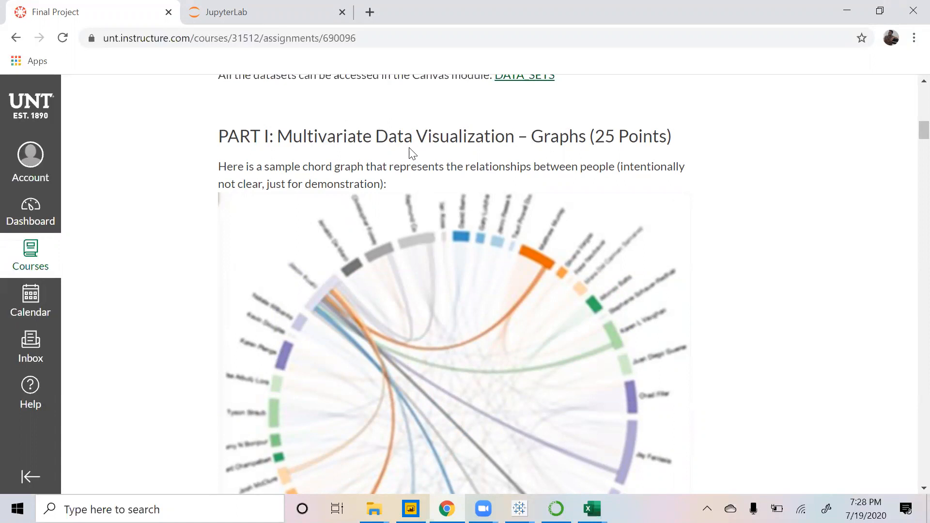
{"action": "scroll", "coordinate": [425, 136], "scroll_direction": "down", "scroll_amount": 10}
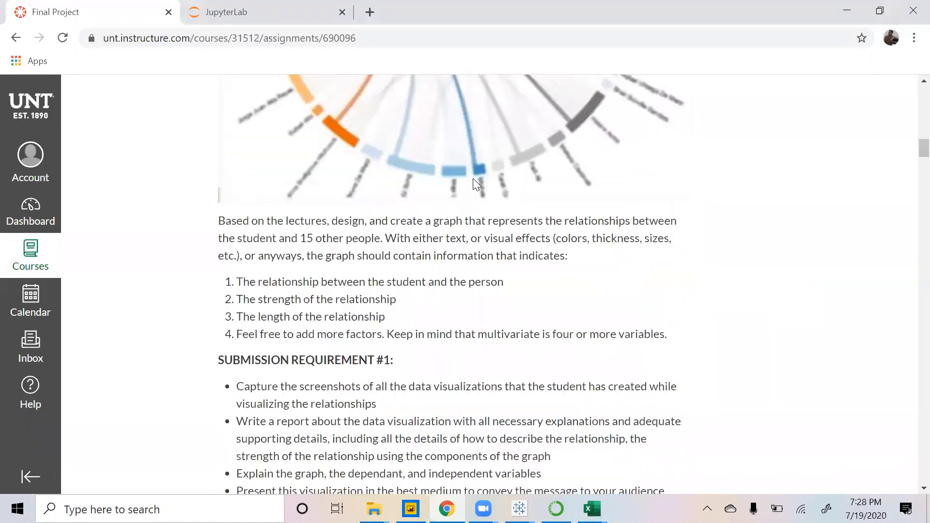
{"action": "scroll", "coordinate": [349, 261], "scroll_direction": "up", "scroll_amount": 10}
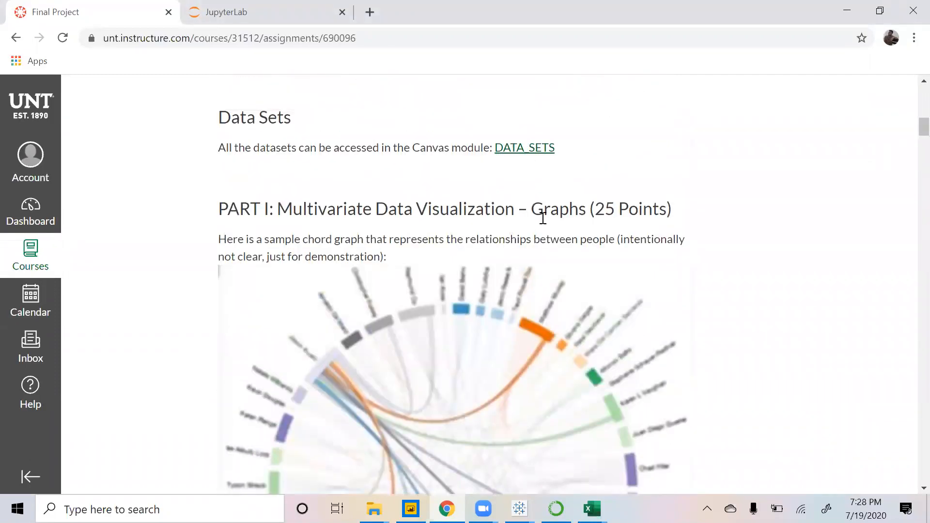
{"action": "scroll", "coordinate": [411, 256], "scroll_direction": "down", "scroll_amount": 8}
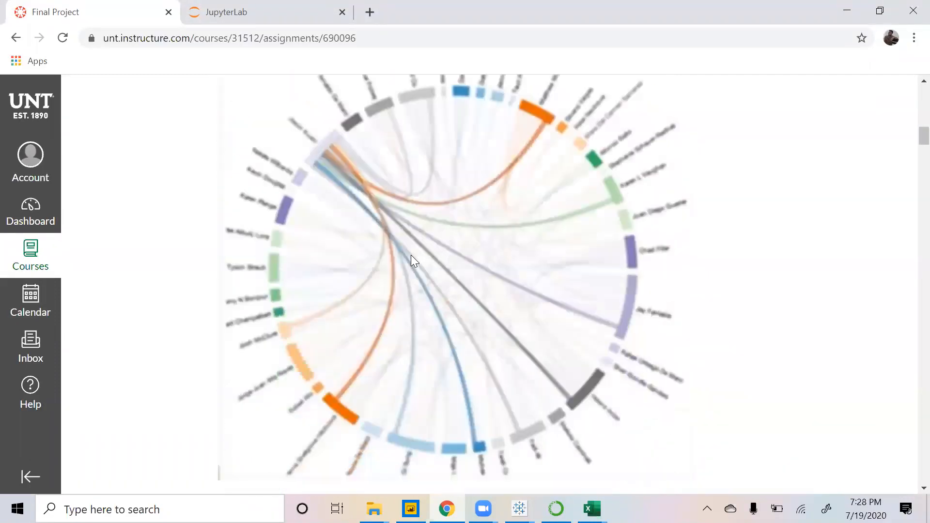
- Read the PART I instructions on what the relationship graph must indicate, including the minimum number of variables for multivariate data
{"action": "scroll", "coordinate": [415, 239], "scroll_direction": "down", "scroll_amount": 3}
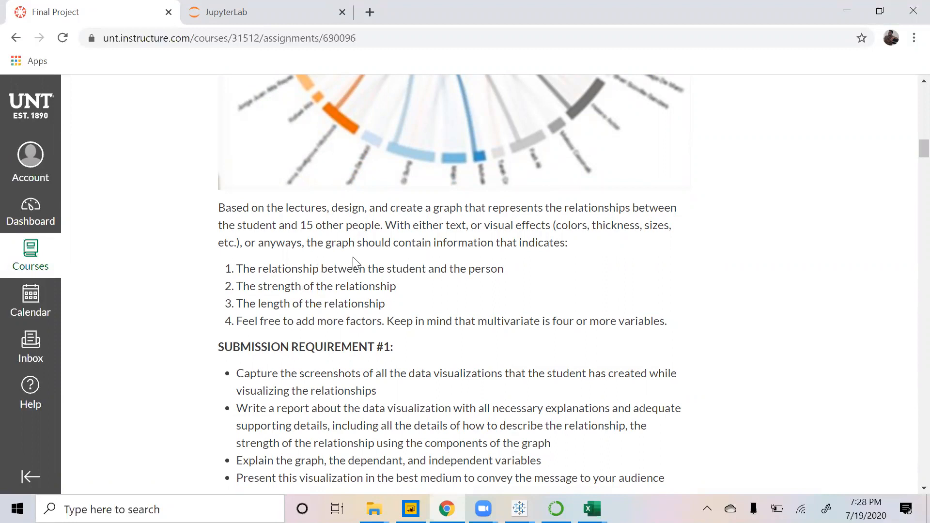
{"action": "scroll", "coordinate": [499, 278], "scroll_direction": "down", "scroll_amount": 2}
{"action": "scroll", "coordinate": [499, 278], "scroll_direction": "up", "scroll_amount": 8}
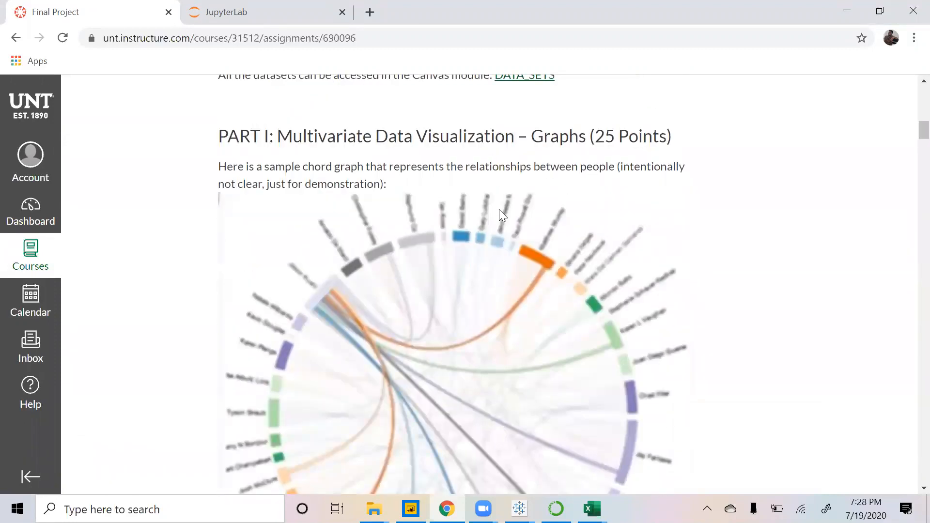
{"action": "scroll", "coordinate": [500, 213], "scroll_direction": "down", "scroll_amount": 1}
{"action": "scroll", "coordinate": [500, 213], "scroll_direction": "down", "scroll_amount": 5}
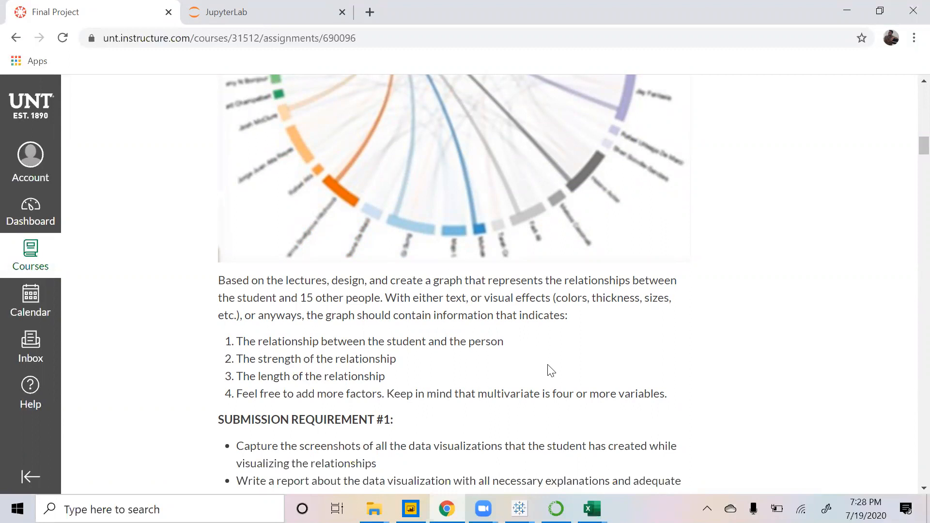
{"action": "double_click", "coordinate": [556, 393]}
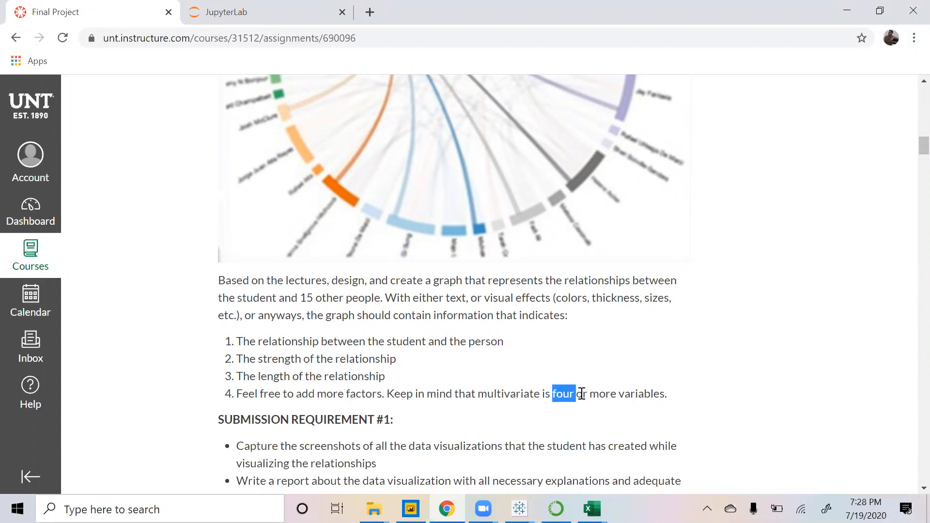
{"action": "left_click", "coordinate": [704, 401]}
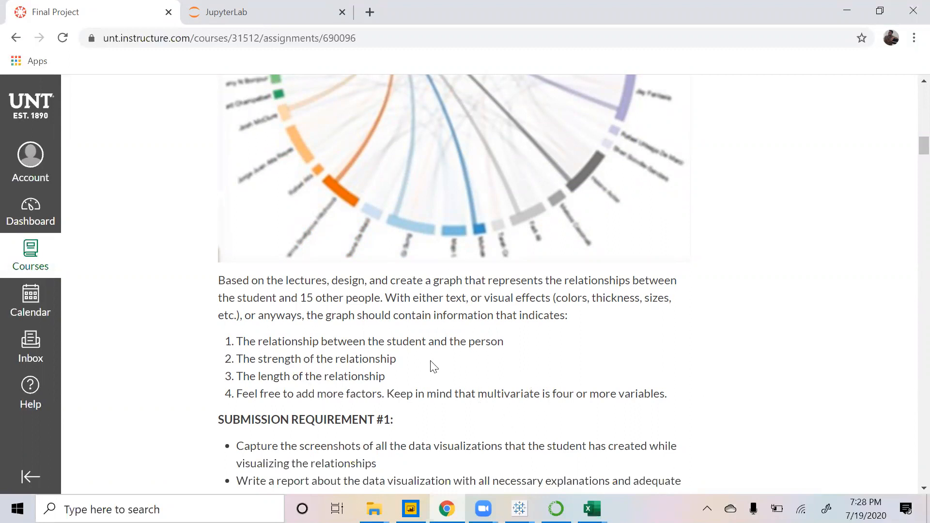
{"action": "scroll", "coordinate": [663, 362], "scroll_direction": "up", "scroll_amount": 5}
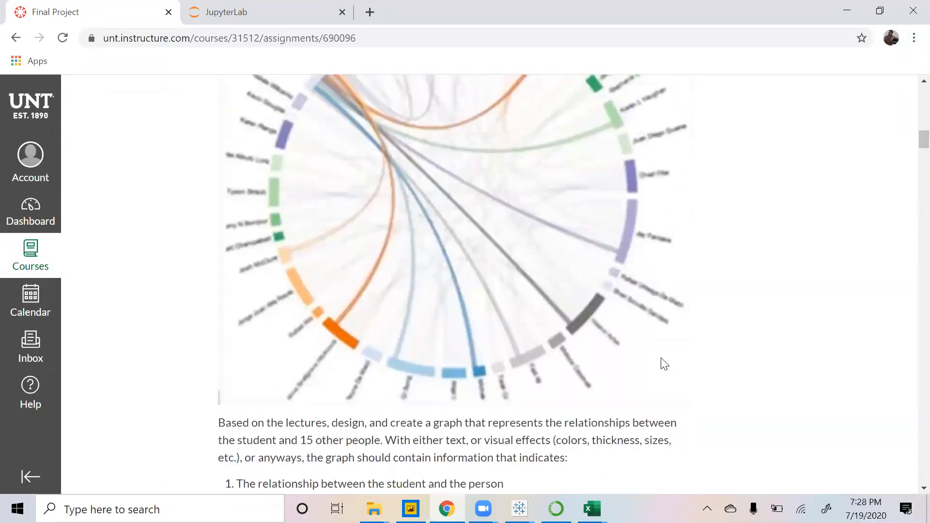
{"action": "scroll", "coordinate": [662, 360], "scroll_direction": "down", "scroll_amount": 5}
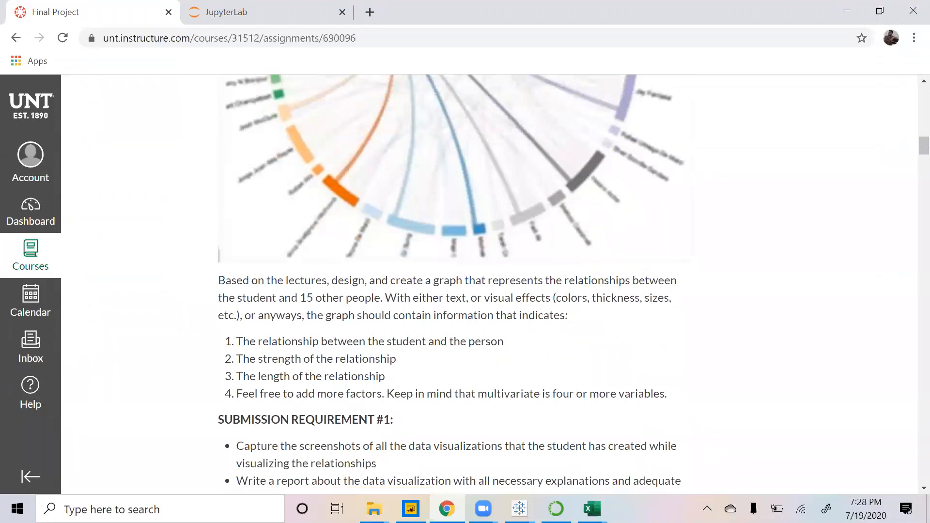
- Switch to Part1.csv in Excel and review the Student, Person and Relationship columns
{"action": "mouse_move", "coordinate": [591, 509]}
{"action": "left_click", "coordinate": [669, 450]}
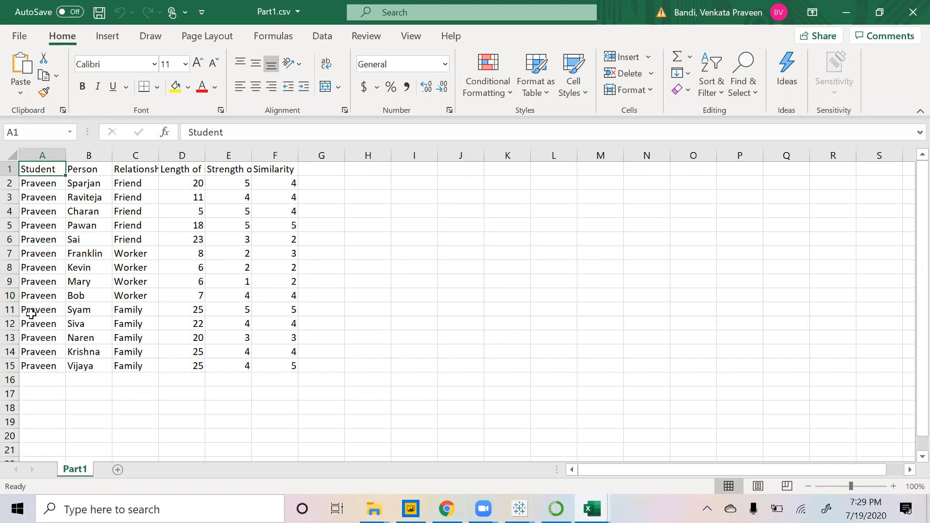
{"action": "left_click", "coordinate": [84, 170]}
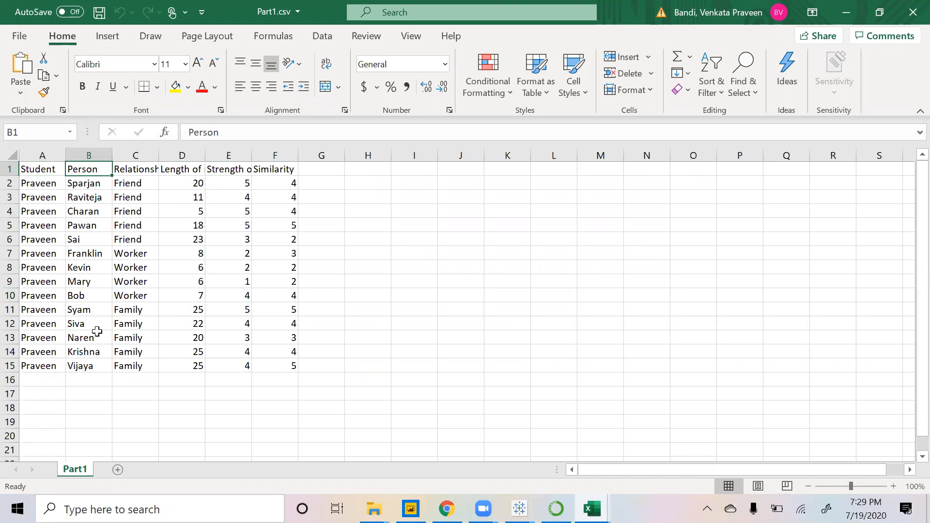
{"action": "left_click", "coordinate": [135, 173]}
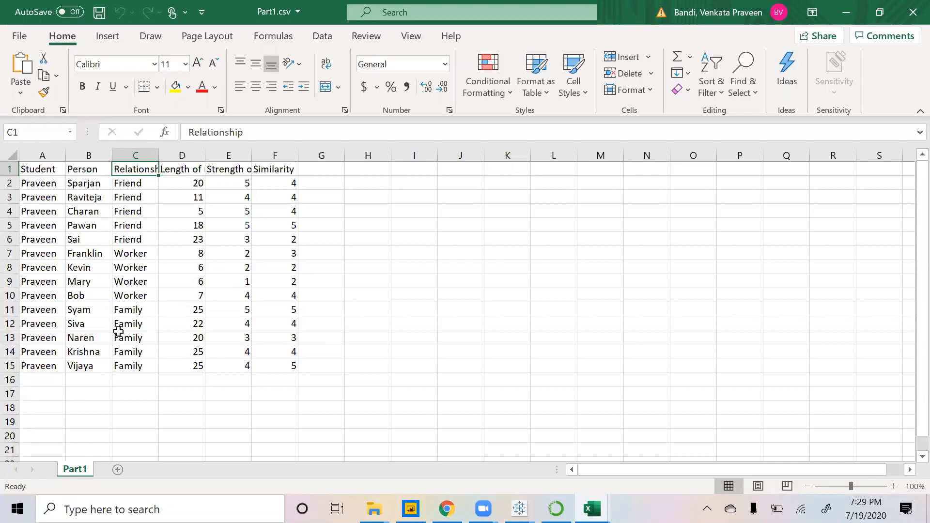
- Fit the widths of the relationship length, relationship strength and Similarity columns to their contents
{"action": "double_click", "coordinate": [205, 155]}
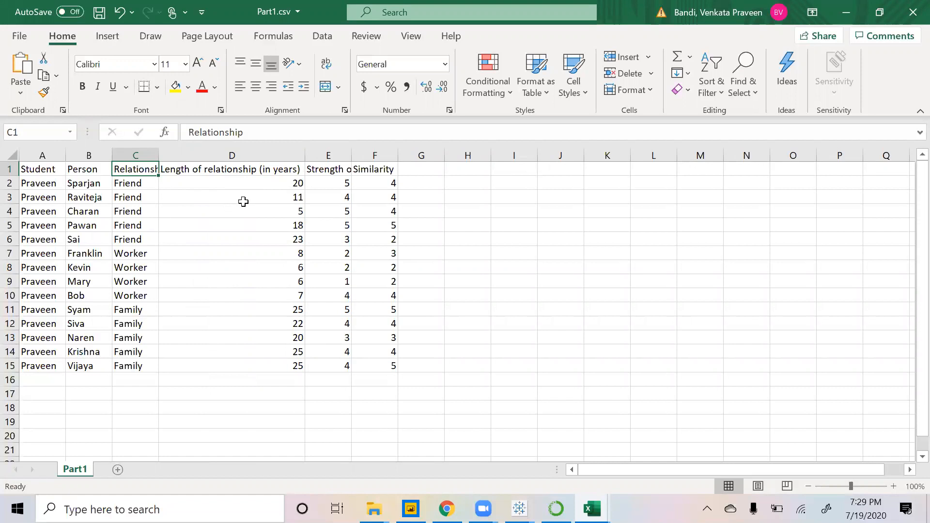
{"action": "double_click", "coordinate": [350, 155]}
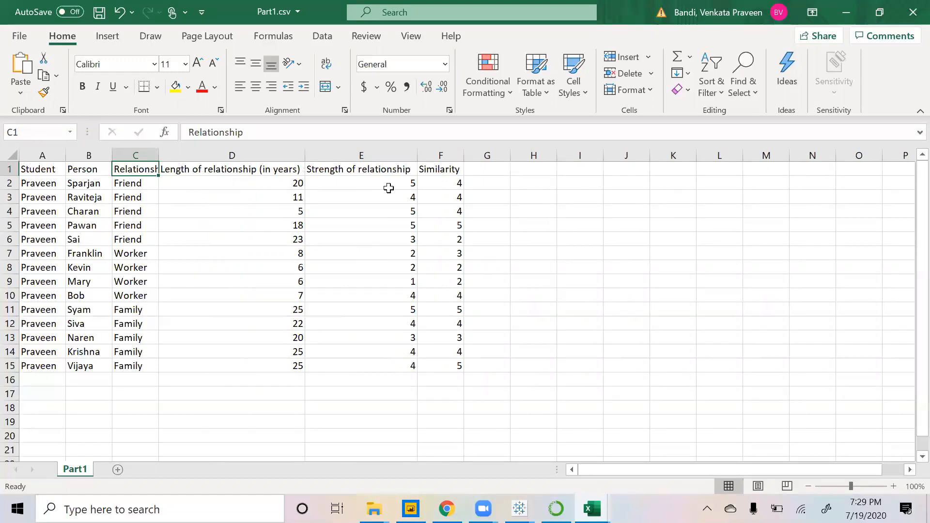
{"action": "double_click", "coordinate": [463, 154]}
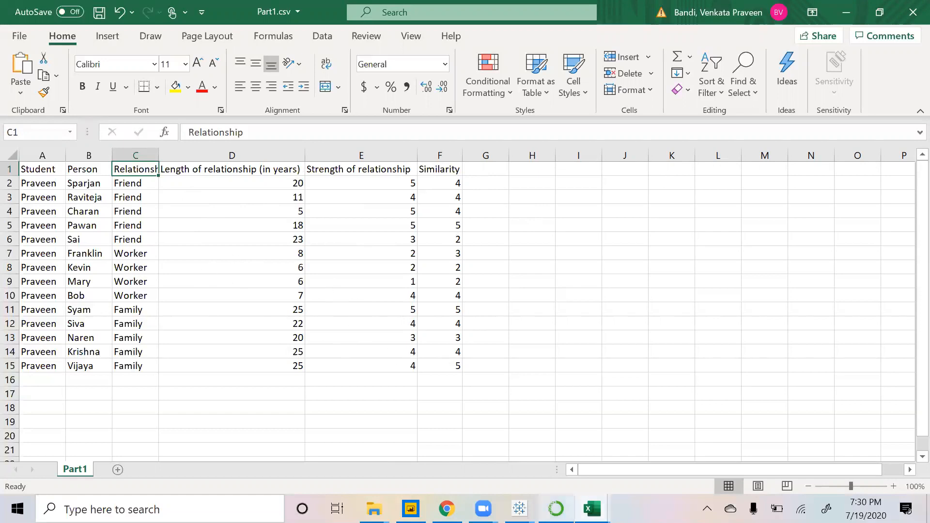
- Switch to the PART I Tableau workbook, compare it with the chord chart in Power BI, and return to the Tableau sheet
{"action": "mouse_move", "coordinate": [520, 508]}
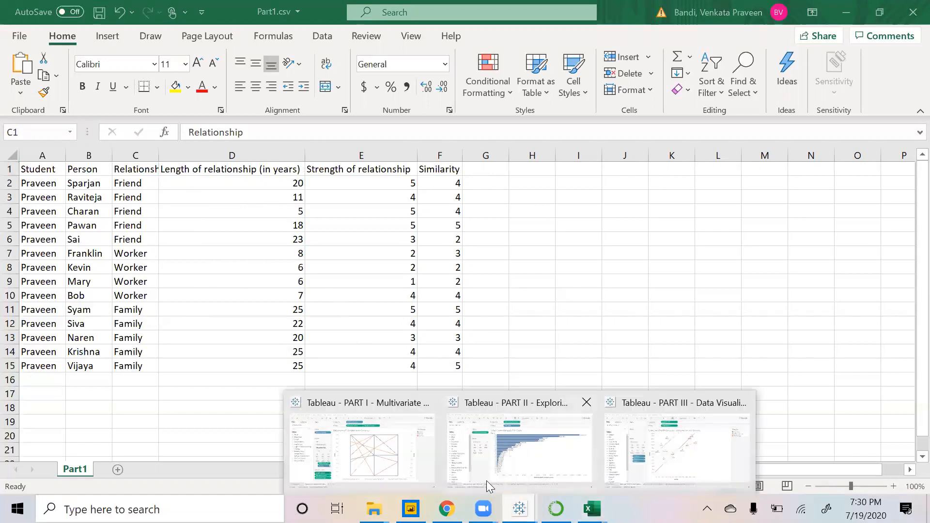
{"action": "left_click", "coordinate": [412, 461]}
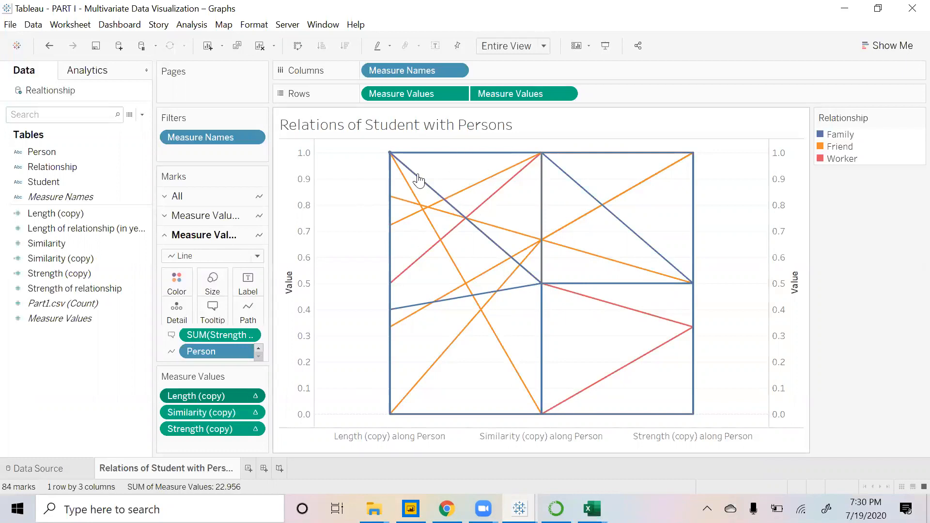
{"action": "left_click", "coordinate": [411, 508]}
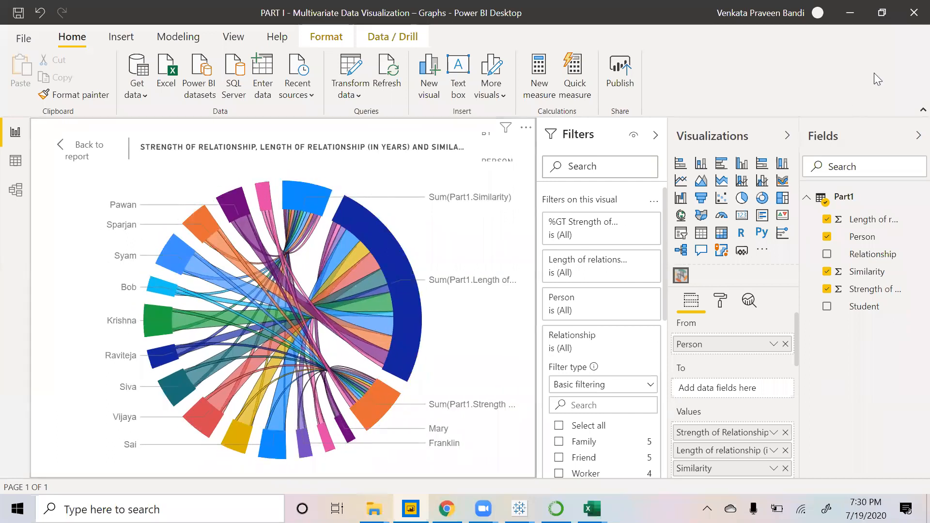
{"action": "left_click", "coordinate": [850, 17]}
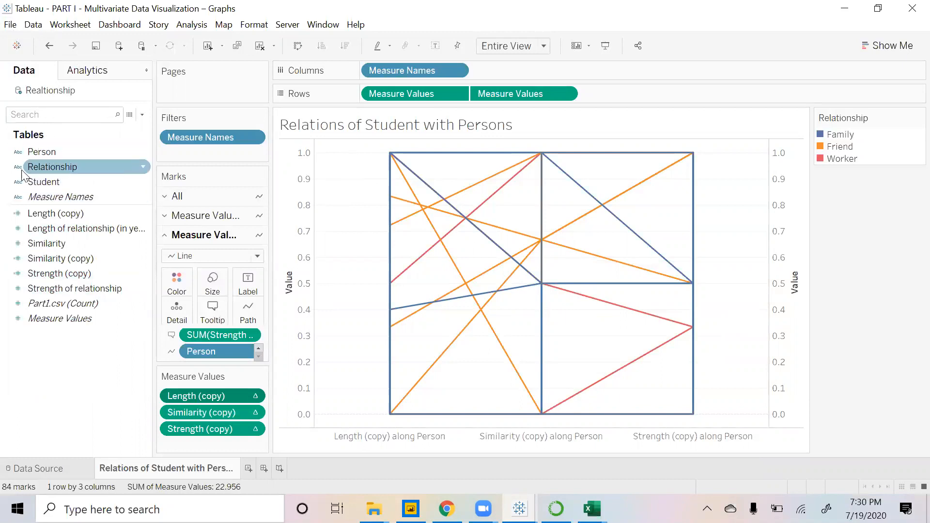
{"action": "left_click", "coordinate": [57, 201]}
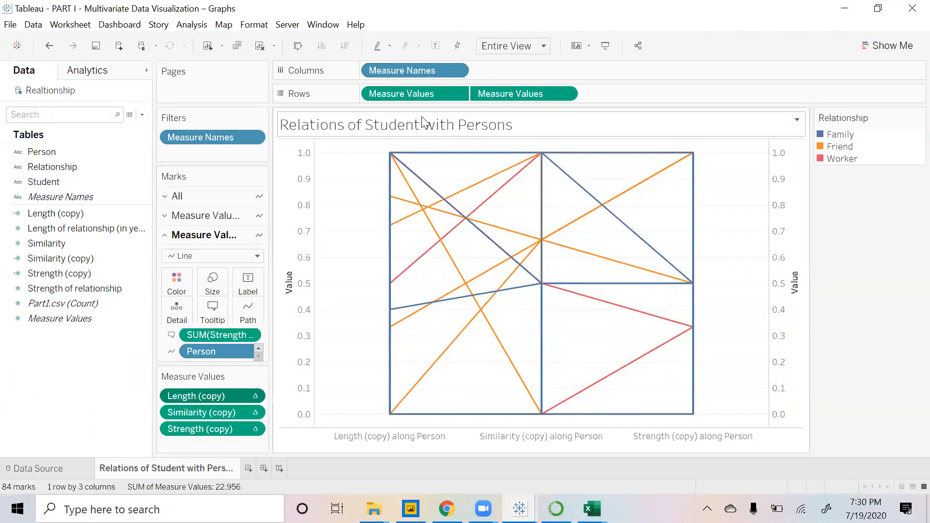
- Recheck the source data of Part1.csv in Excel, and go back to the PART I Tableau workbook
{"action": "left_click", "coordinate": [592, 508]}
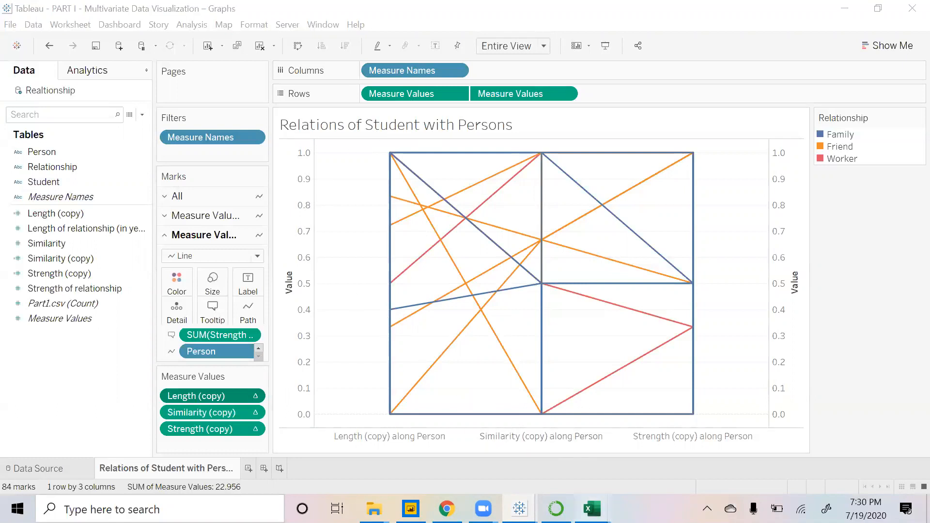
{"action": "left_click", "coordinate": [635, 474]}
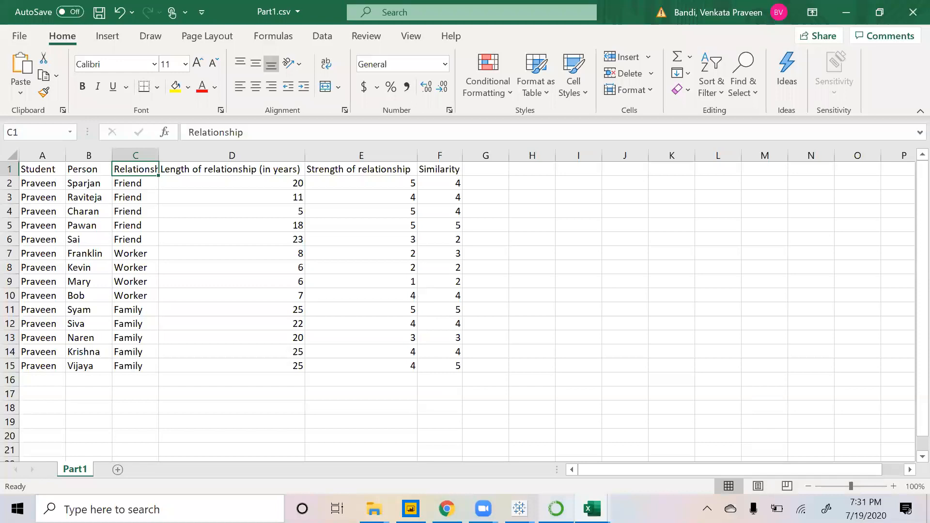
{"action": "left_click", "coordinate": [519, 509]}
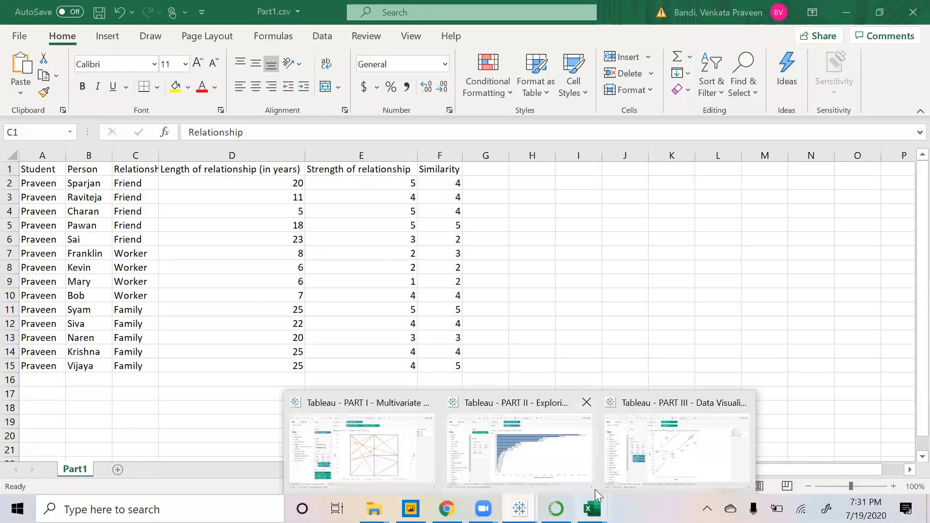
{"action": "left_click", "coordinate": [423, 442]}
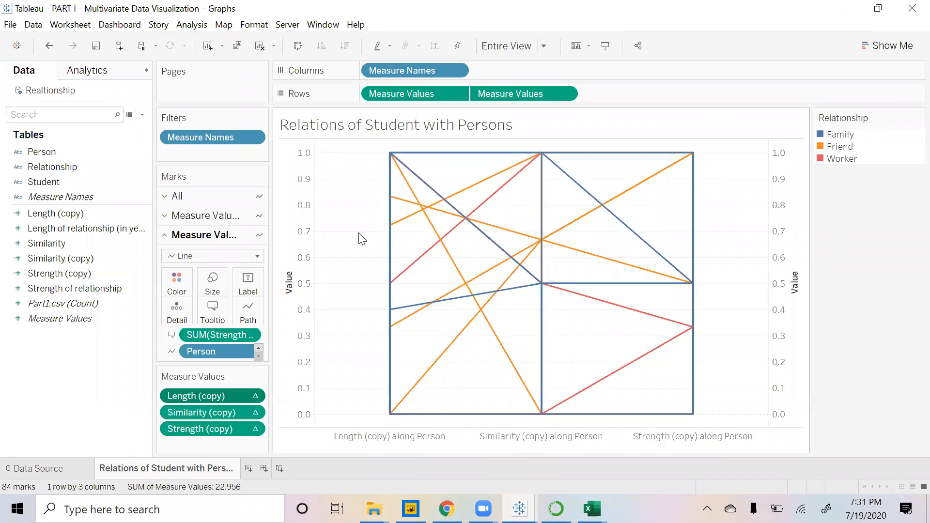
- Examine the Length, Similarity and Strength copy measures alongside the original measures in the Tableau field list
{"action": "left_click", "coordinate": [52, 230]}
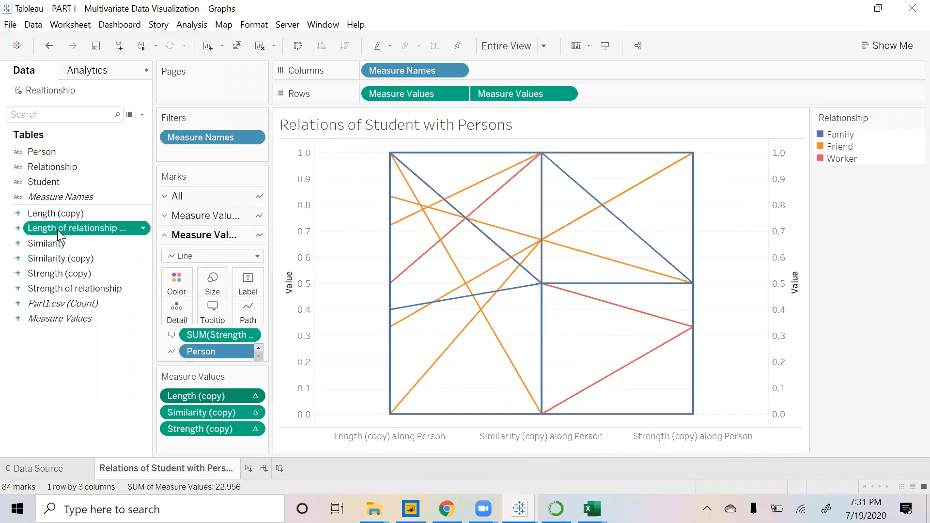
{"action": "left_click", "coordinate": [62, 213]}
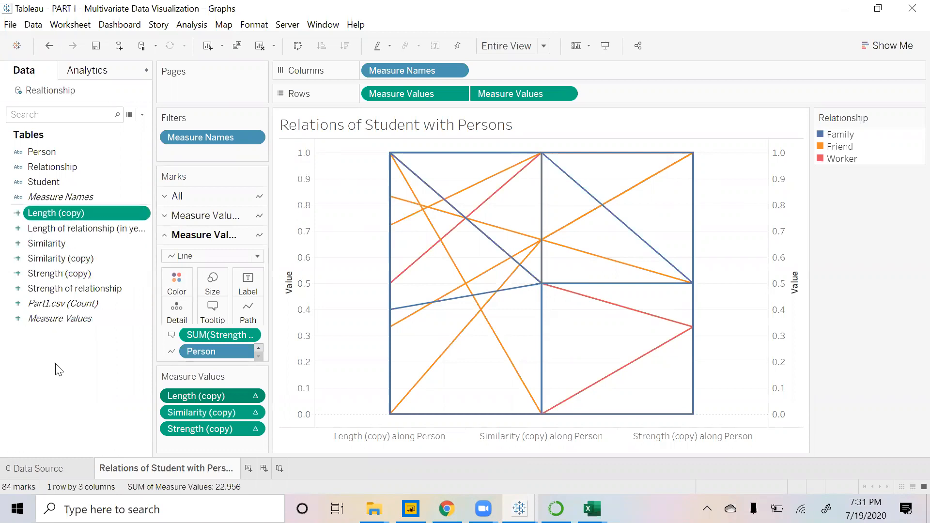
{"action": "left_click", "coordinate": [66, 354]}
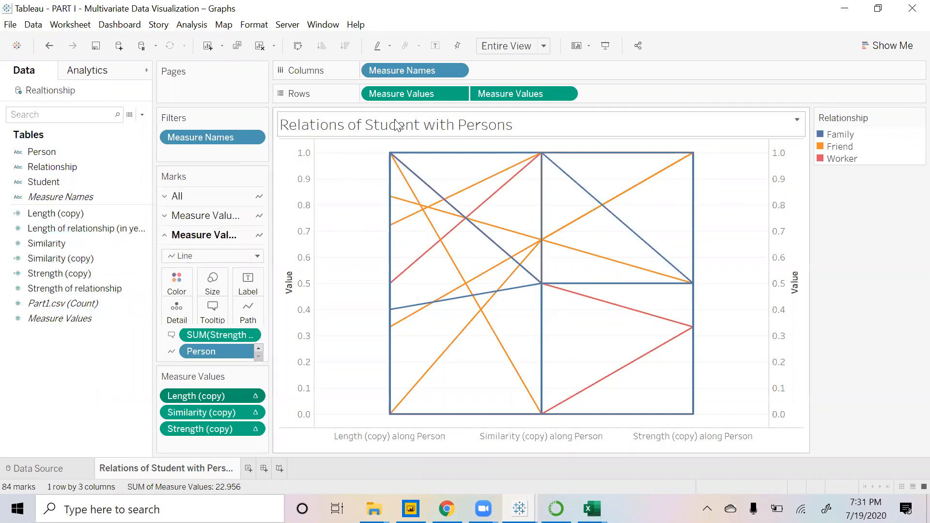
{"action": "left_click", "coordinate": [63, 211]}
{"action": "left_click", "coordinate": [69, 253]}
{"action": "left_click", "coordinate": [66, 269]}
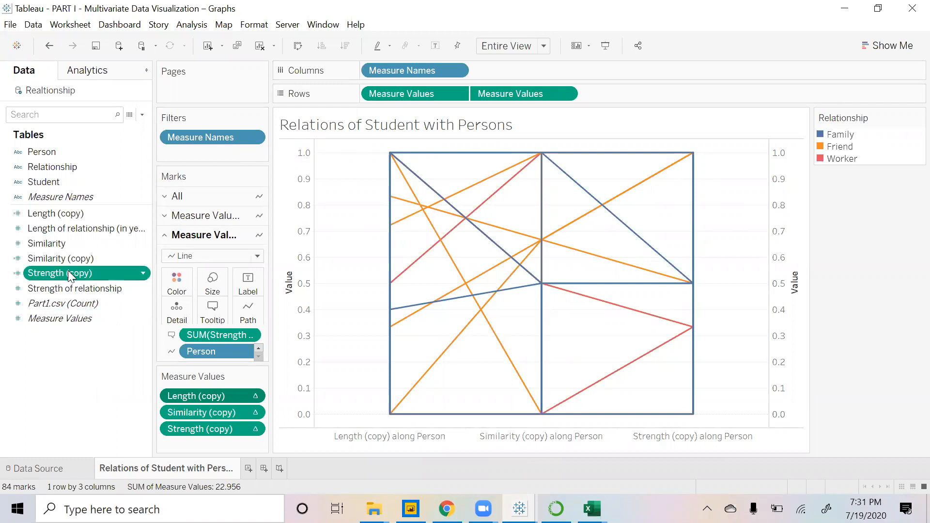
{"action": "left_click", "coordinate": [112, 233]}
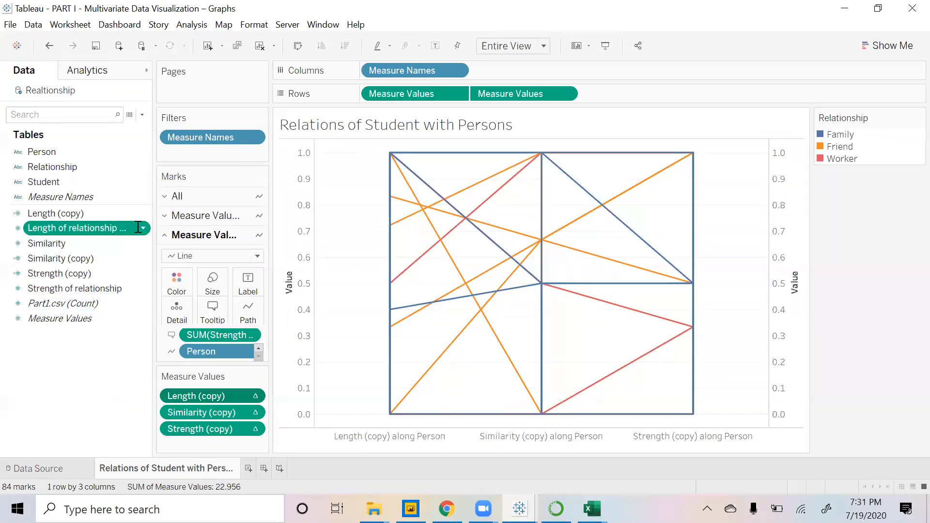
{"action": "left_click", "coordinate": [82, 258]}
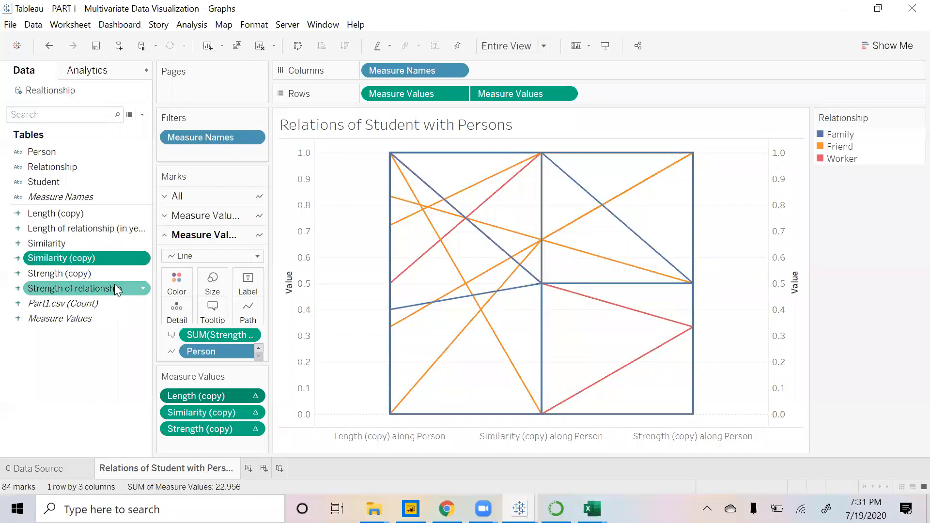
- View the options offered for the Length of relationship (in years) measure, such as Duplicate, and leave without applying any
{"action": "right_click", "coordinate": [143, 228]}
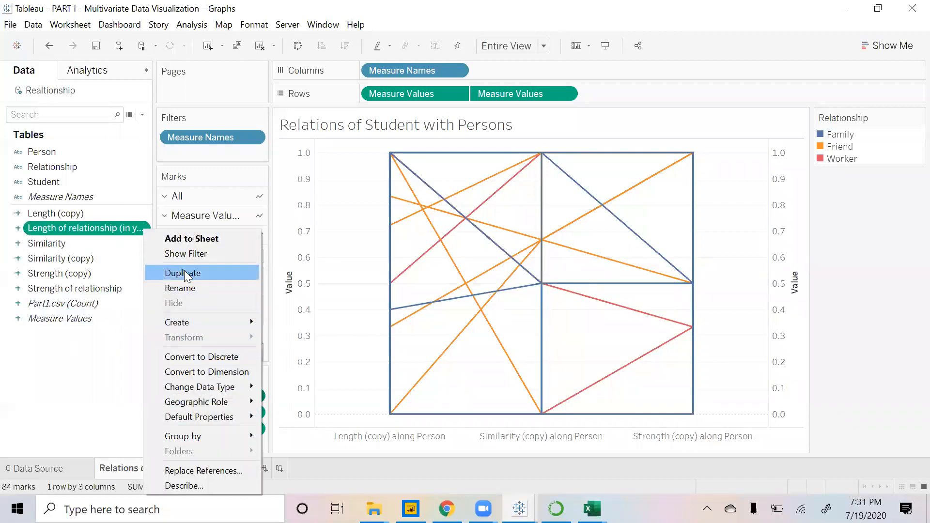
{"action": "left_click", "coordinate": [108, 389]}
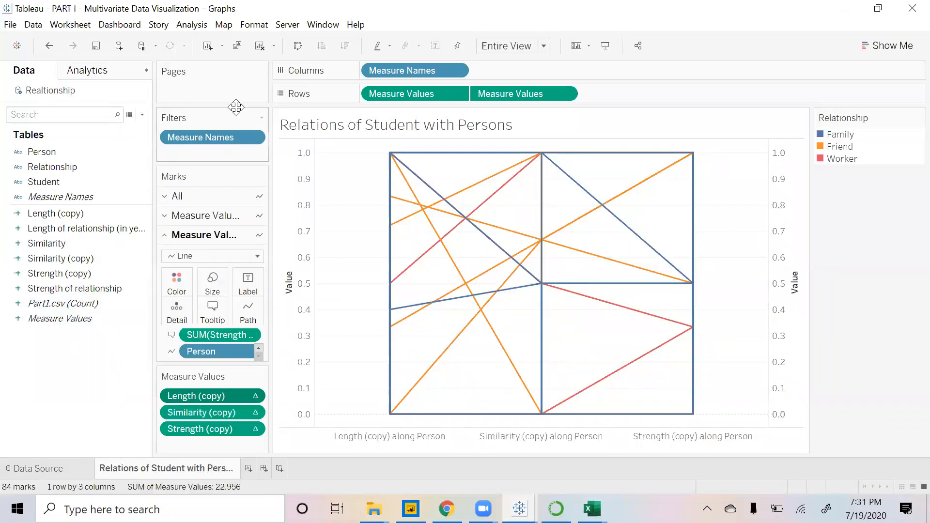
{"action": "left_click", "coordinate": [142, 114]}
{"action": "left_click", "coordinate": [72, 380]}
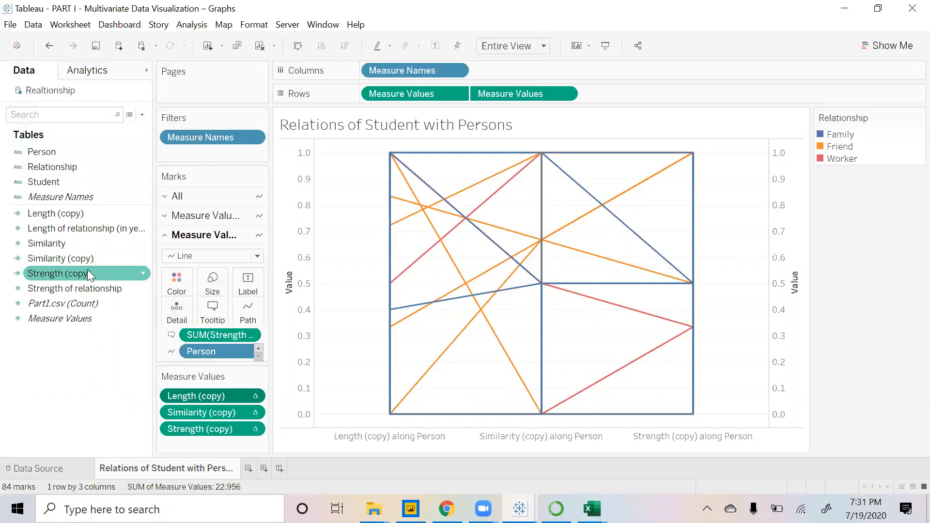
- View the options offered for the Length (copy) measure and for the field list, and leave without applying any
{"action": "left_click", "coordinate": [74, 213]}
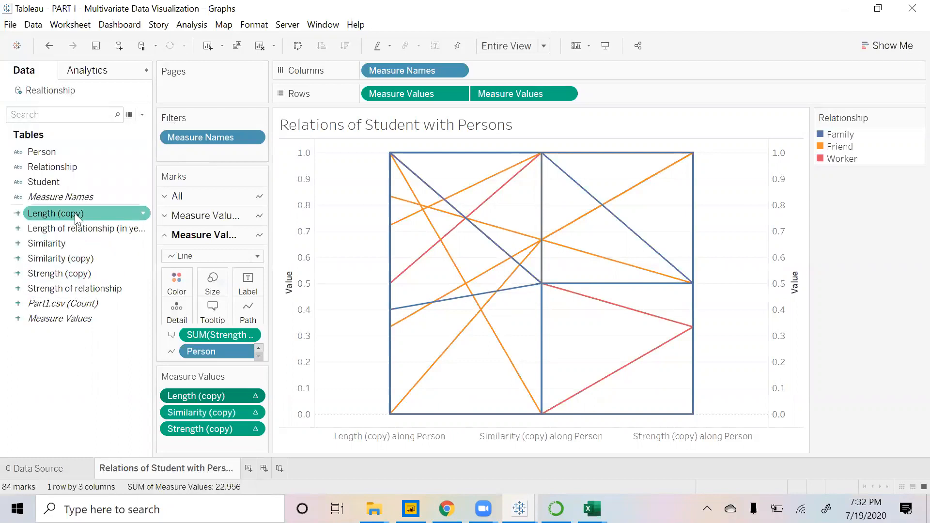
{"action": "right_click", "coordinate": [144, 213]}
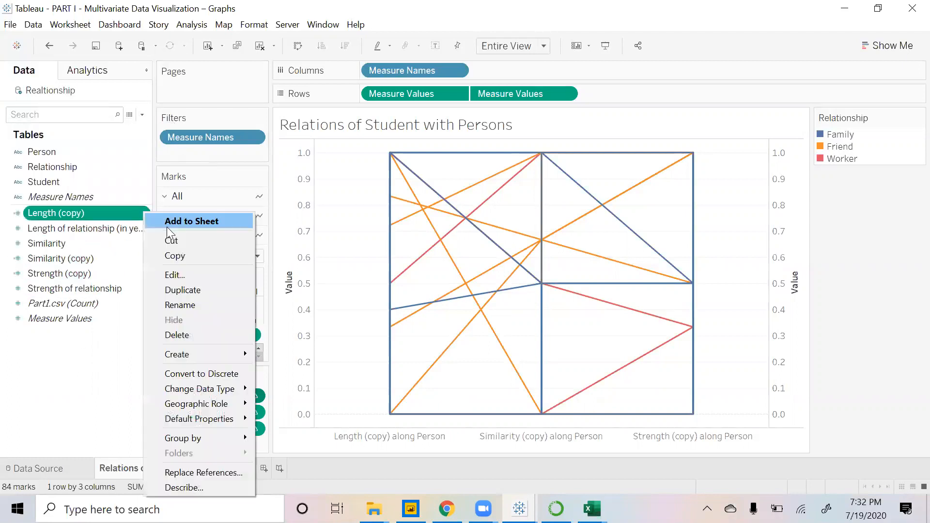
{"action": "left_click", "coordinate": [73, 376]}
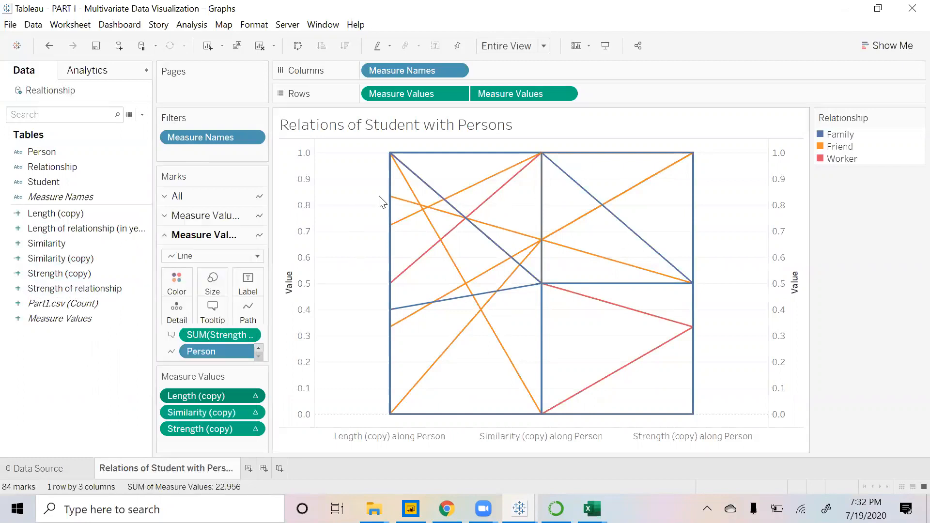
{"action": "left_click", "coordinate": [142, 114]}
{"action": "left_click", "coordinate": [58, 328]}
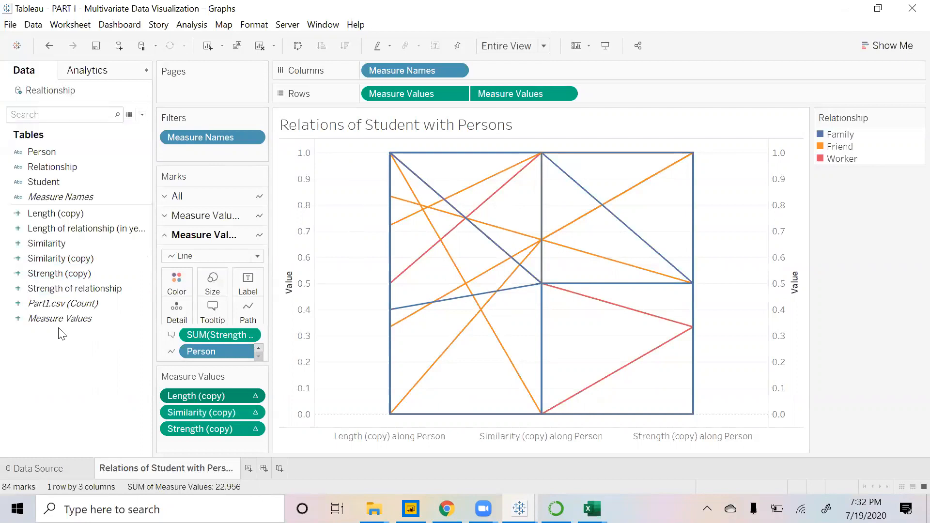
- Open the Length (copy) calculation, read through its full WINDOW_MIN and WINDOW_MAX formula, and close the editor
{"action": "left_click", "coordinate": [144, 213]}
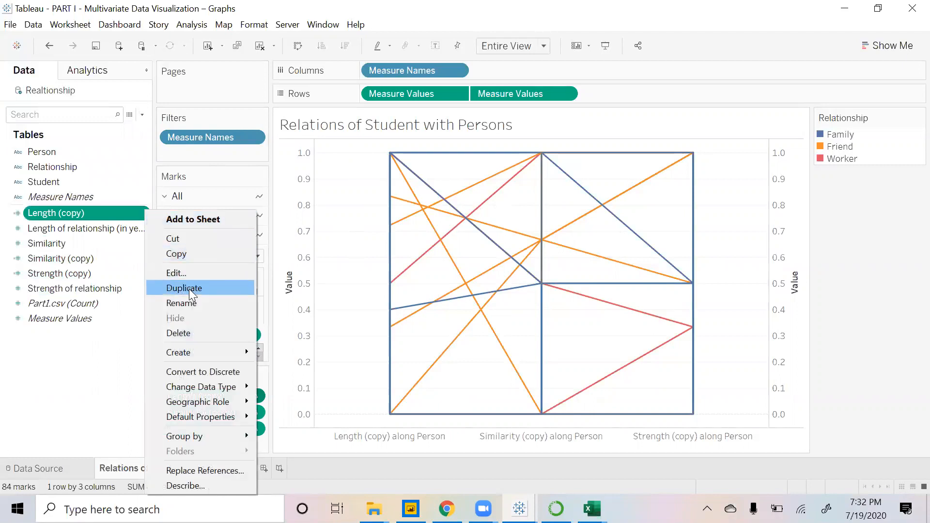
{"action": "left_click", "coordinate": [189, 275]}
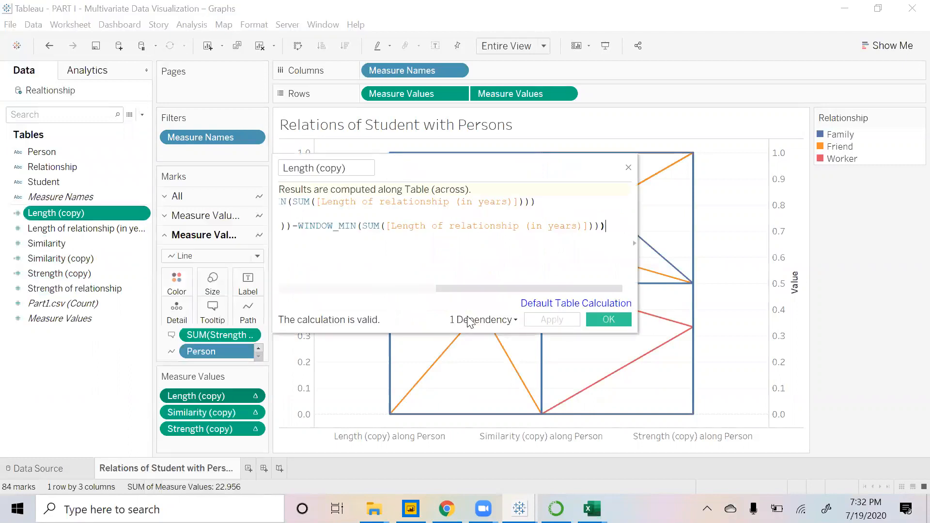
{"action": "left_click_drag", "start_coordinate": [456, 287], "coordinate": [298, 287]}
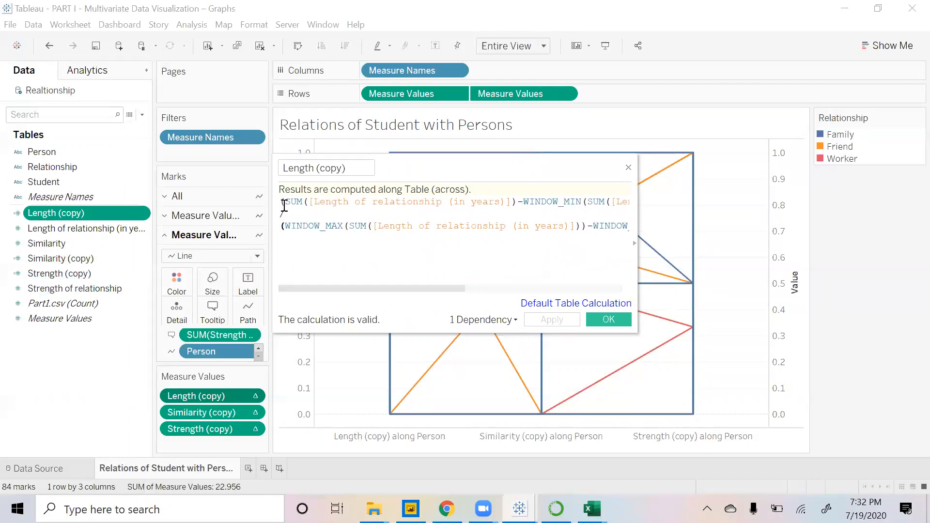
{"action": "left_click_drag", "start_coordinate": [283, 202], "coordinate": [342, 224]}
{"action": "left_click", "coordinate": [348, 238]}
{"action": "left_click_drag", "start_coordinate": [440, 288], "coordinate": [296, 289]}
{"action": "mouse_move", "coordinate": [410, 289]}
{"action": "left_mouse_down"}
{"action": "mouse_move", "coordinate": [431, 289]}
{"action": "mouse_move", "coordinate": [409, 289]}
{"action": "left_mouse_up"}
{"action": "mouse_move", "coordinate": [367, 299]}
{"action": "left_mouse_down"}
{"action": "mouse_move", "coordinate": [446, 292]}
{"action": "mouse_move", "coordinate": [358, 303]}
{"action": "left_mouse_up"}
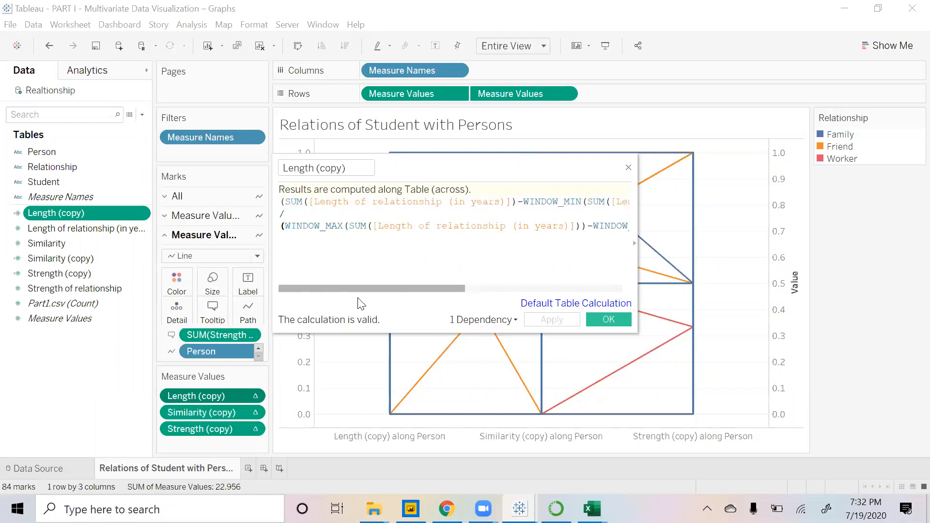
{"action": "left_click", "coordinate": [628, 168]}
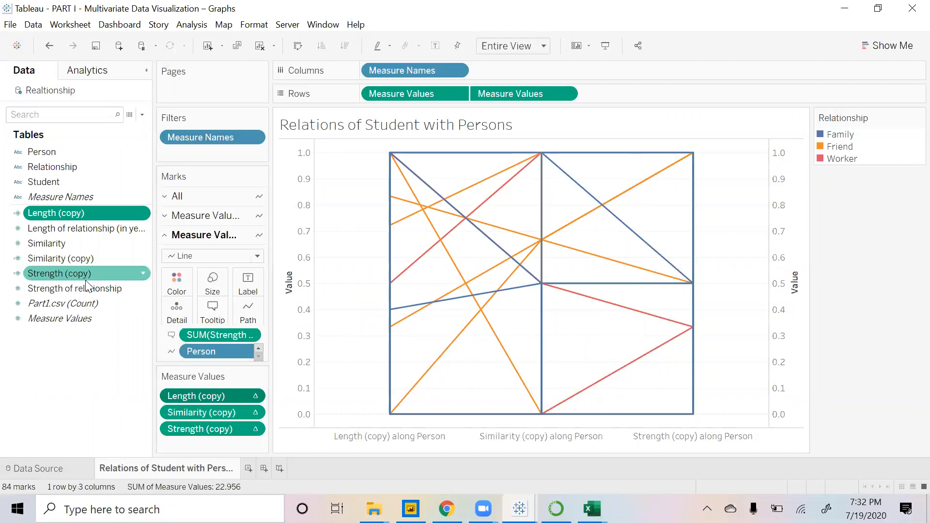
- Open the Similarity (copy) calculation, read its full formula, and close the editor
{"action": "right_click", "coordinate": [143, 261]}
{"action": "left_click", "coordinate": [179, 64]}
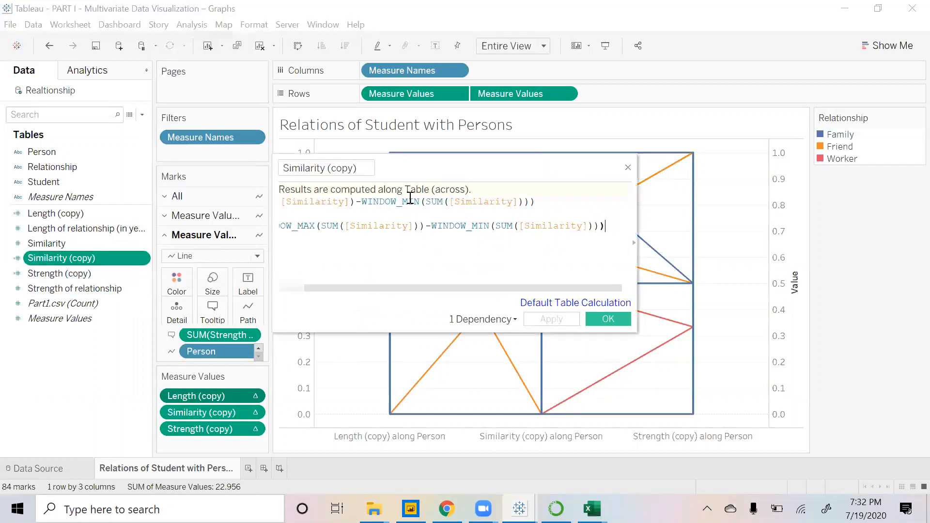
{"action": "left_click_drag", "start_coordinate": [422, 289], "coordinate": [390, 295]}
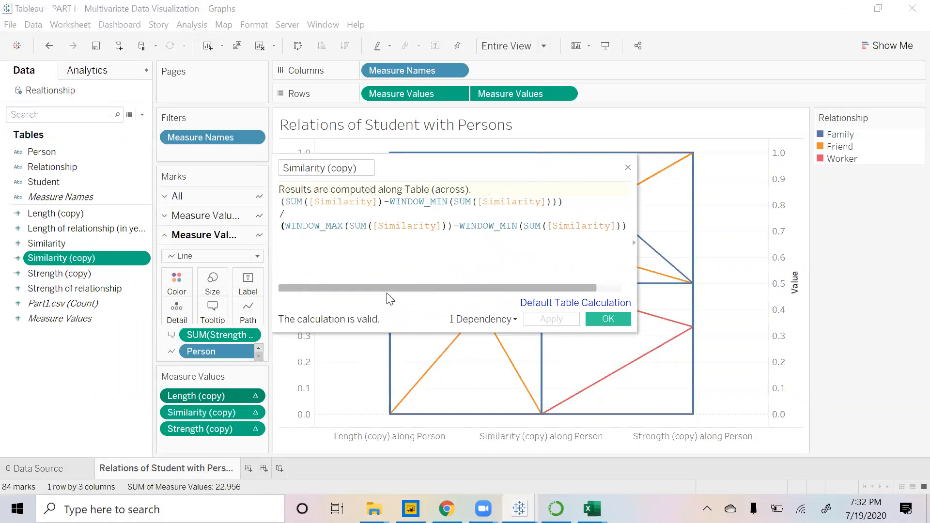
{"action": "left_click", "coordinate": [628, 168]}
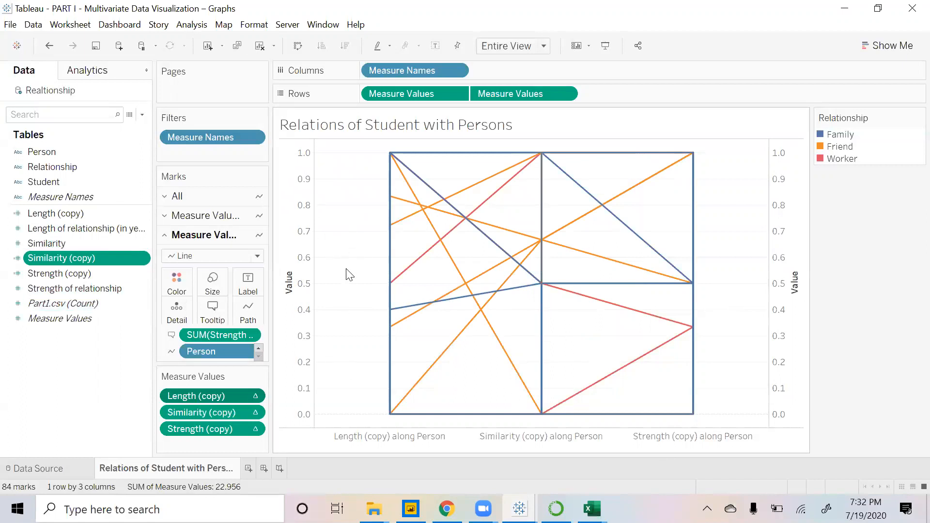
{"action": "left_click", "coordinate": [67, 384]}
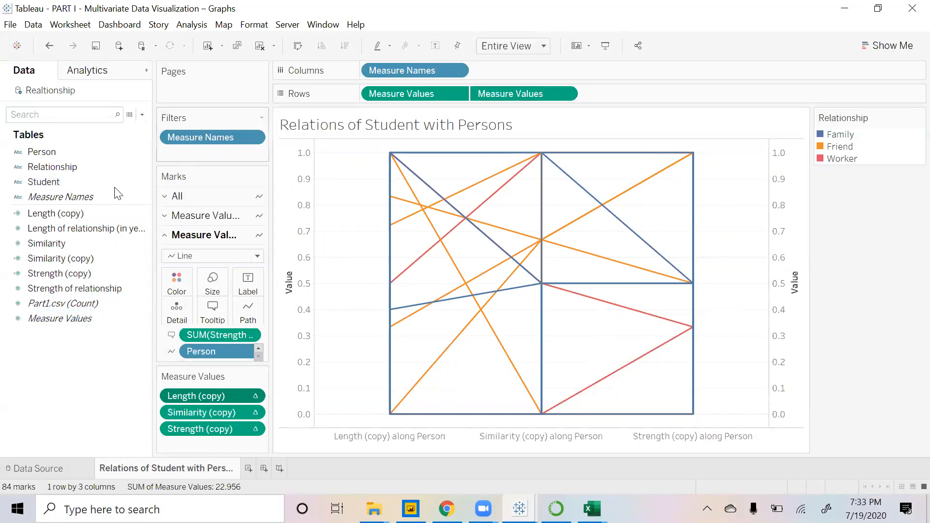
- View the Dual Axis option of the second Measure Values on Rows and the Compute Using choices of Length (copy)
{"action": "left_click", "coordinate": [562, 93]}
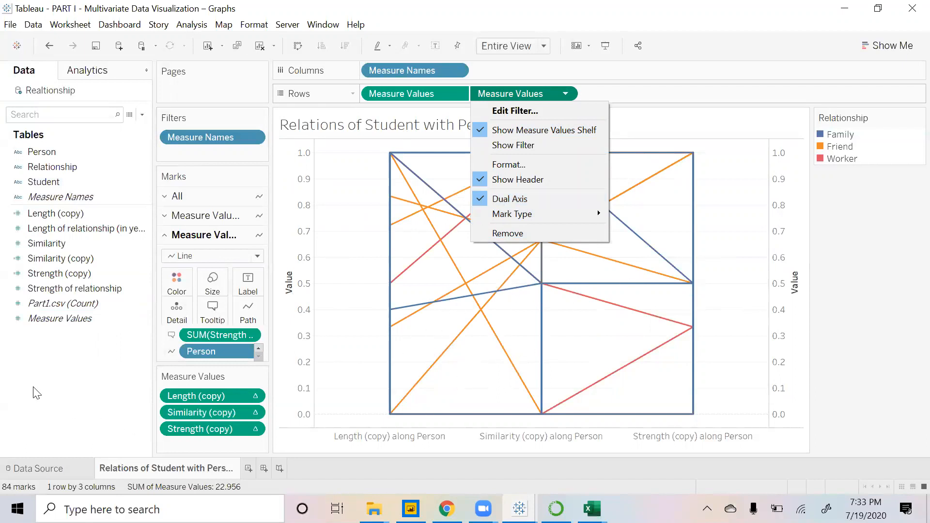
{"action": "left_click", "coordinate": [59, 400]}
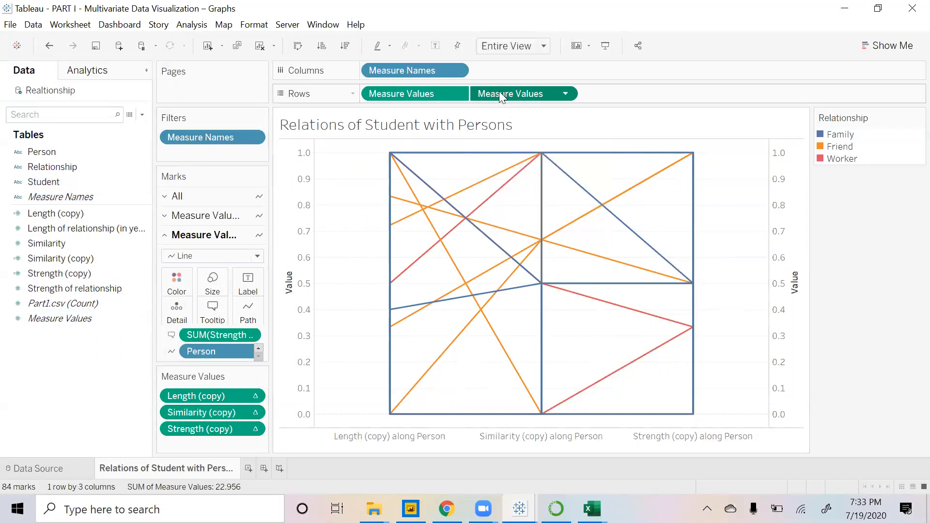
{"action": "left_click", "coordinate": [247, 398]}
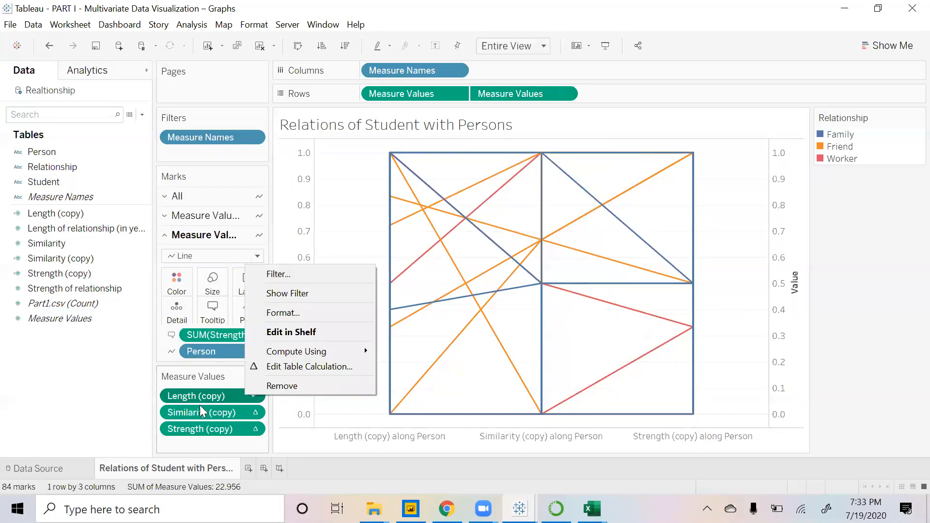
{"action": "mouse_move", "coordinate": [364, 349]}
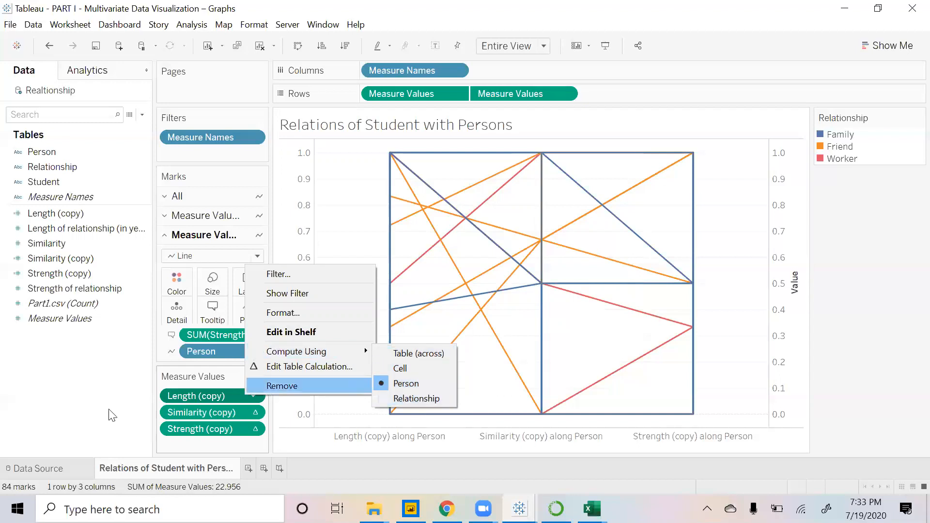
{"action": "left_click", "coordinate": [99, 394]}
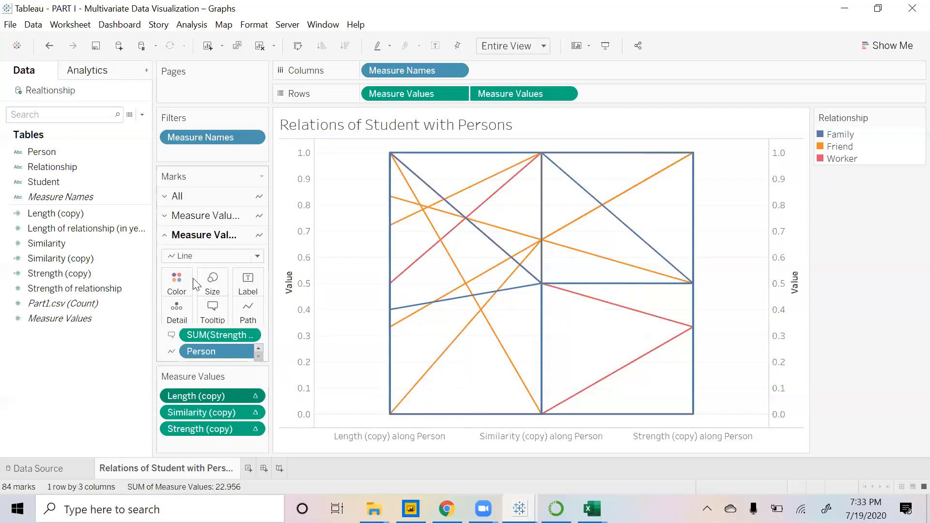
- Expand the All marks settings and examine the parallel lines in the chart
{"action": "left_click", "coordinate": [199, 196]}
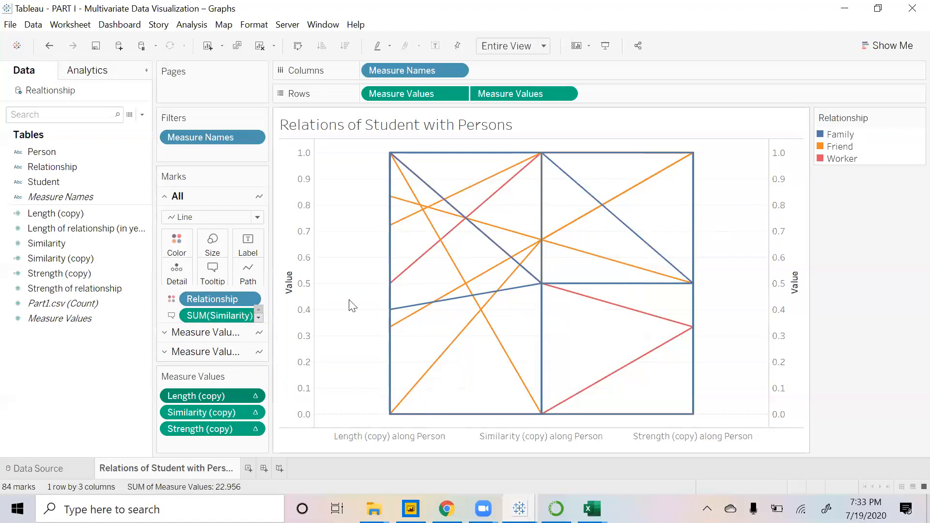
{"action": "mouse_move", "coordinate": [566, 248]}
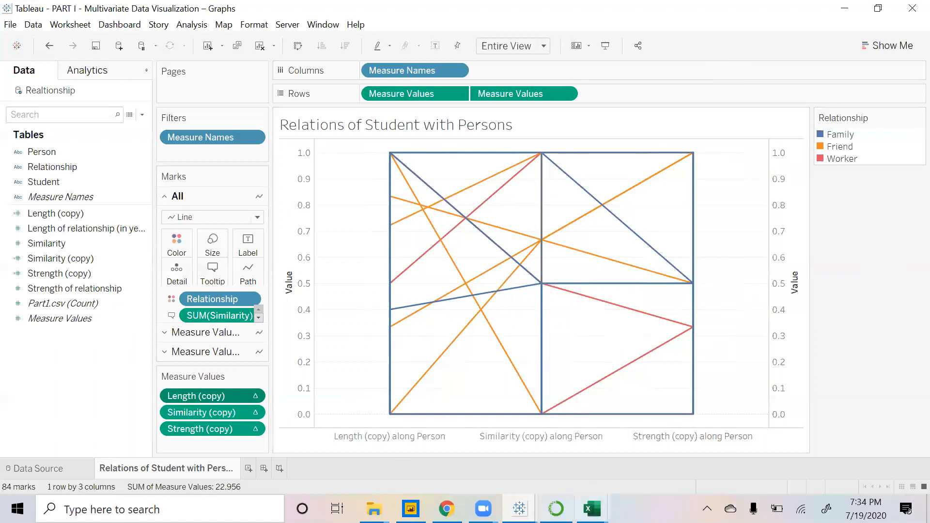
- Check the Part1.csv source data in Excel and return to the PART I Tableau workbook
{"action": "left_click", "coordinate": [592, 508]}
{"action": "left_click", "coordinate": [638, 445]}
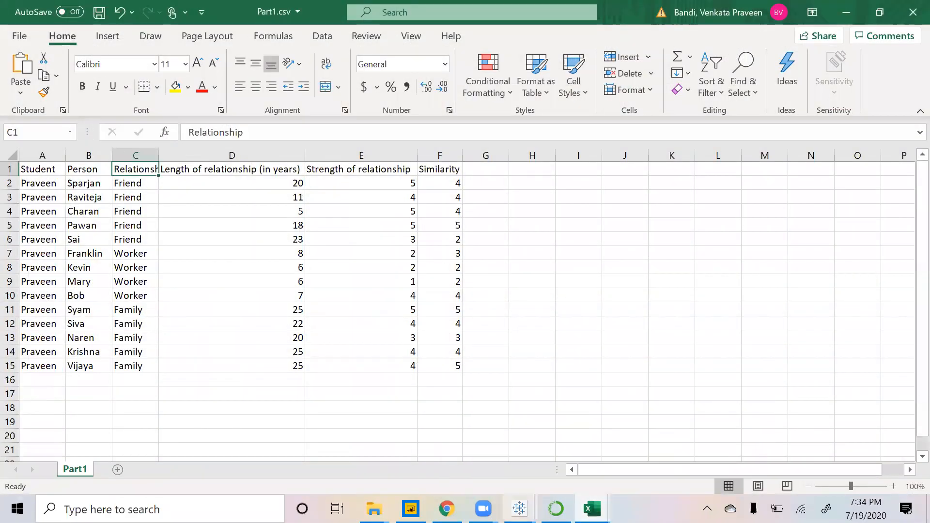
{"action": "mouse_move", "coordinate": [519, 508]}
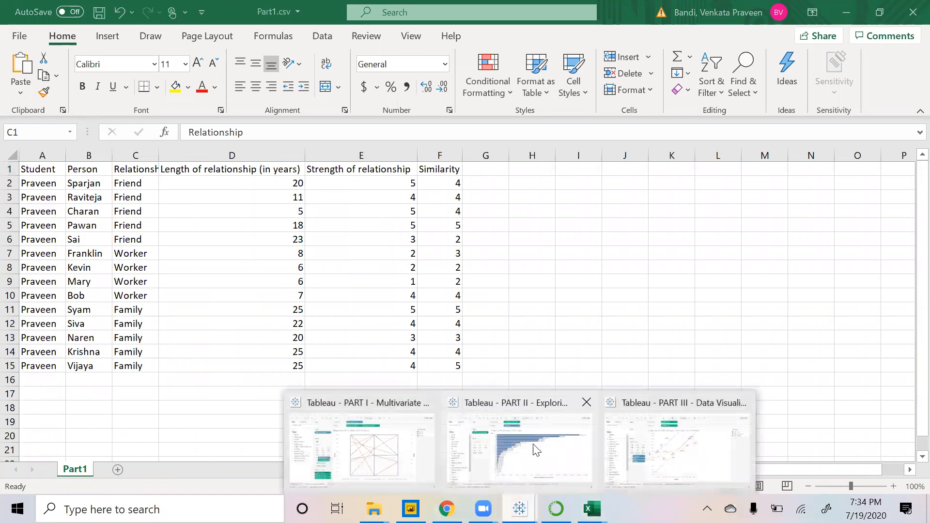
{"action": "left_click", "coordinate": [430, 448]}
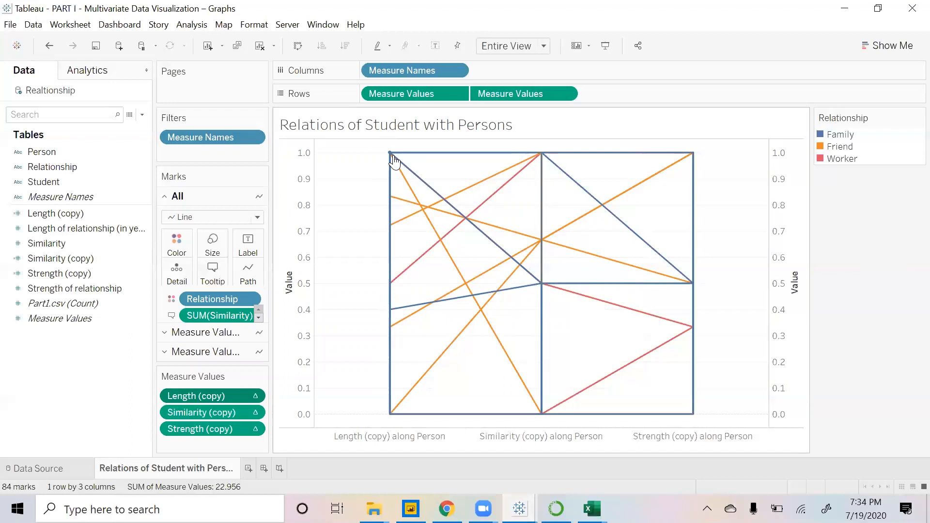
- Inspect the mark at 1.0 on the Length (copy) axis, locate its person in cell B11 of Part1.csv, and return to Tableau
{"action": "mouse_move", "coordinate": [390, 158]}
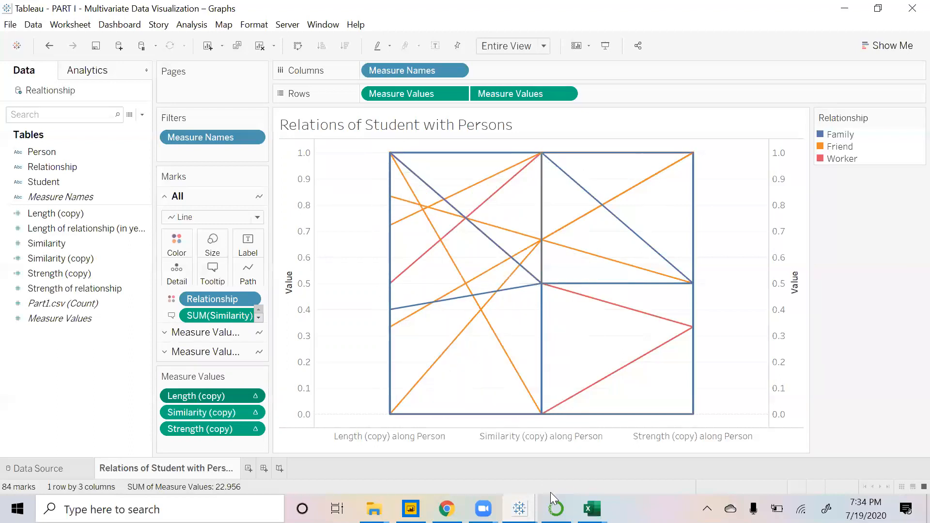
{"action": "mouse_move", "coordinate": [592, 509]}
{"action": "left_click", "coordinate": [705, 448]}
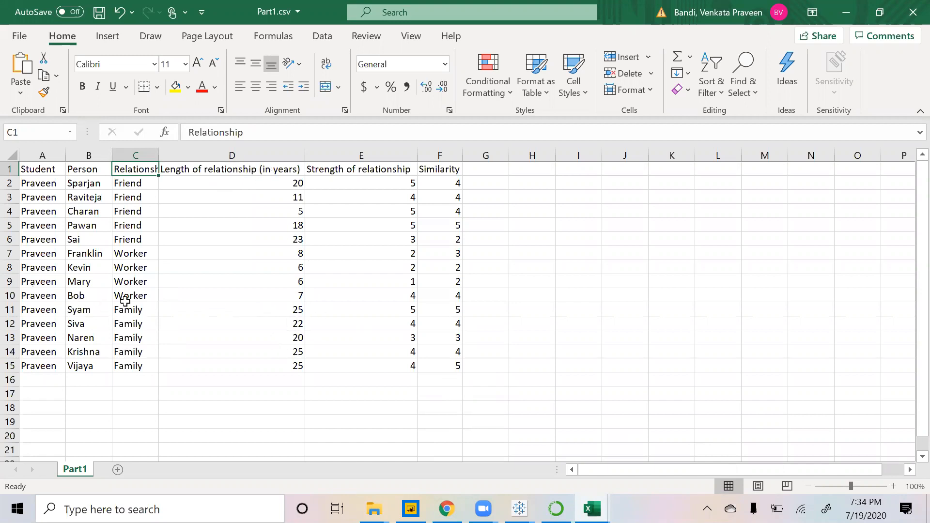
{"action": "left_click", "coordinate": [76, 312]}
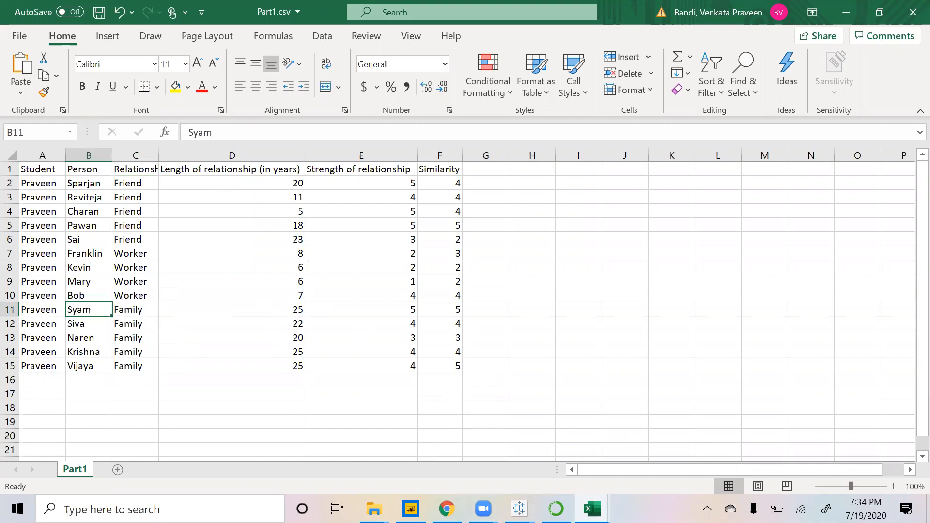
{"action": "mouse_move", "coordinate": [521, 506]}
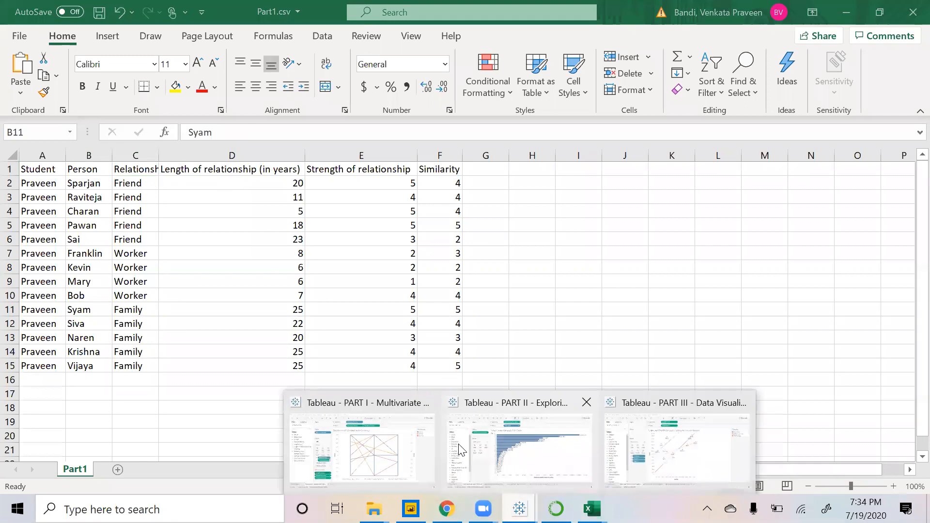
{"action": "left_click", "coordinate": [405, 453]}
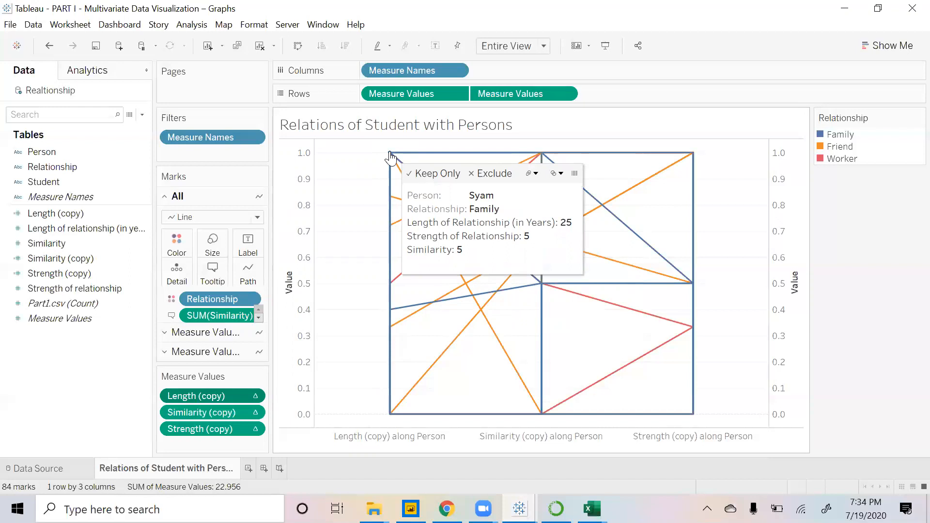
- Highlight the Family line starting at 1.0 on the Length (copy) axis and compare it with the length, strength and similarity cells in row 11 of Part1.csv
{"action": "left_click", "coordinate": [391, 156]}
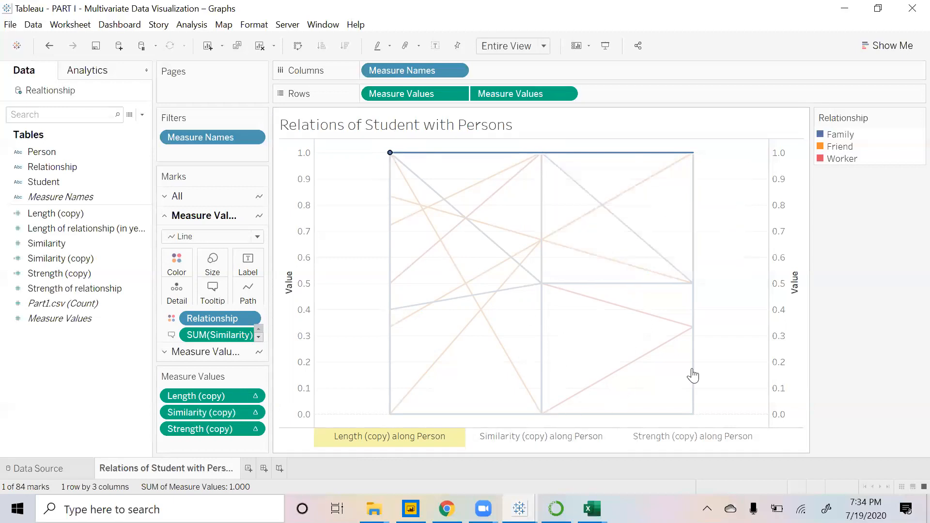
{"action": "left_click", "coordinate": [592, 509]}
{"action": "left_click", "coordinate": [661, 460]}
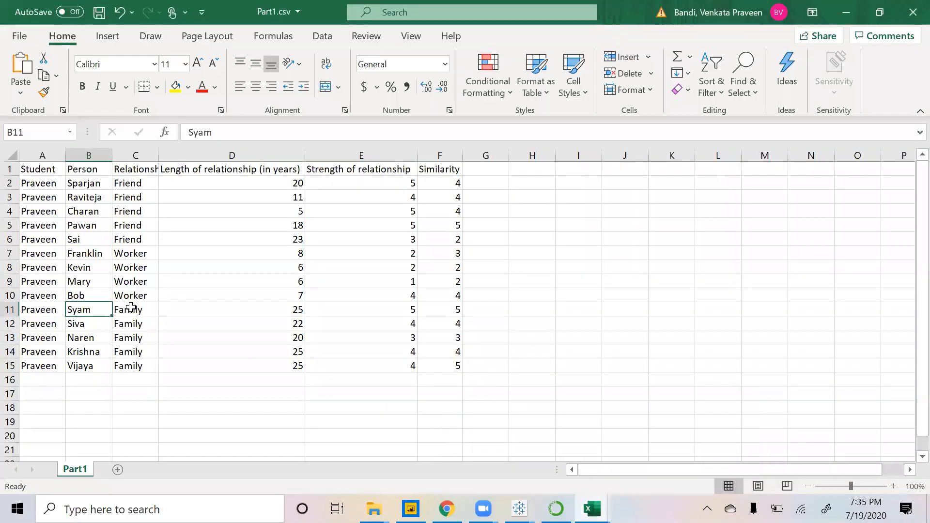
{"action": "left_click", "coordinate": [294, 311]}
{"action": "left_click", "coordinate": [378, 310]}
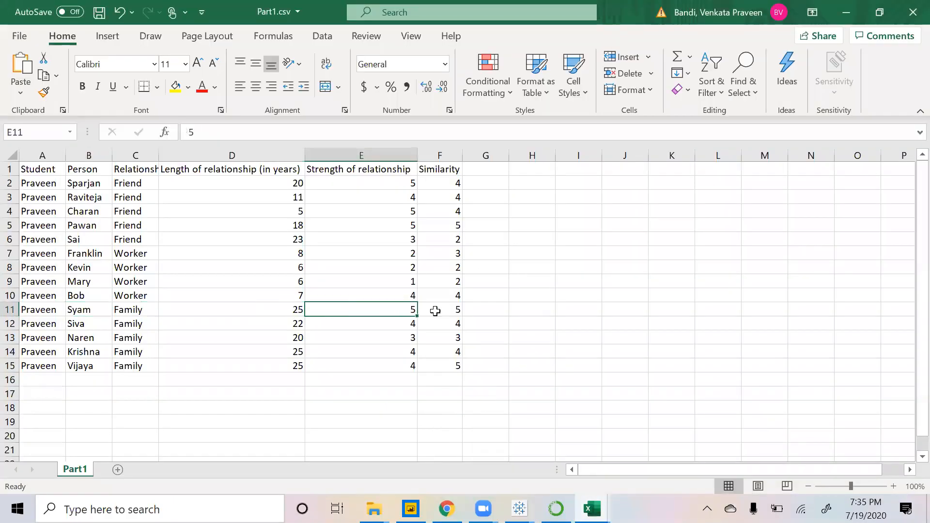
{"action": "left_click", "coordinate": [439, 310]}
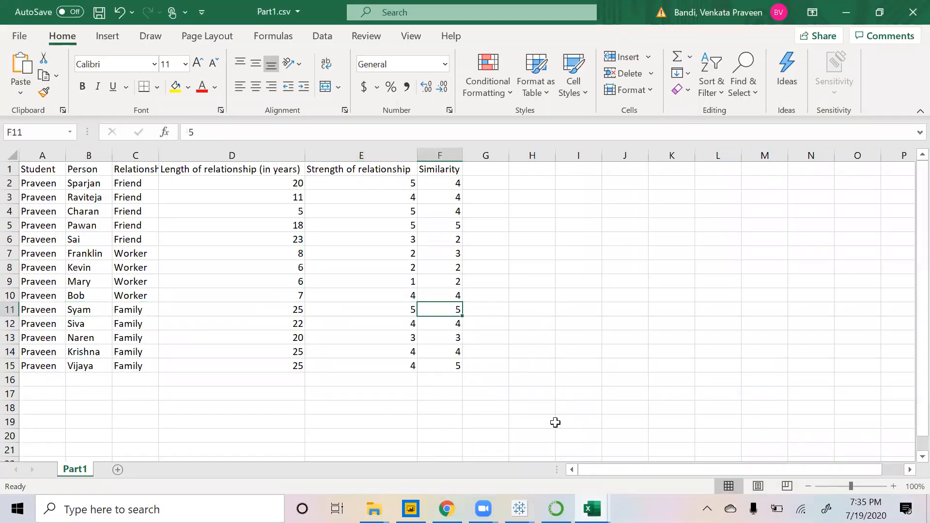
{"action": "left_click", "coordinate": [846, 12]}
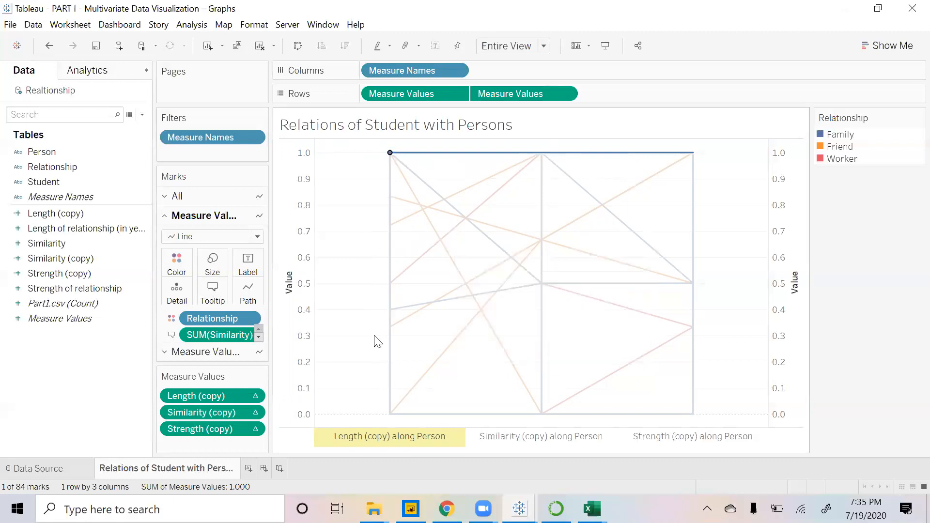
- Highlight the Friend line starting between 0.8 and 0.9 on the Length (copy) axis and inspect its details
{"action": "left_click", "coordinate": [392, 204]}
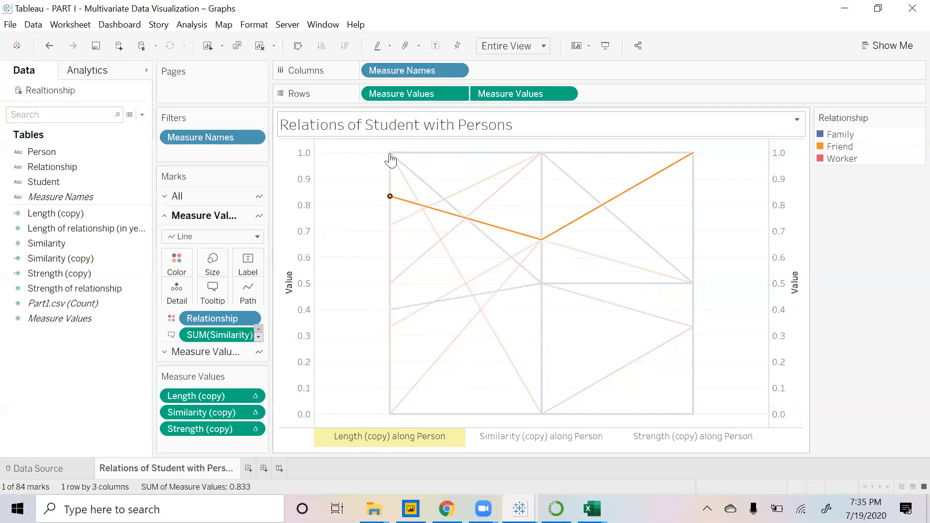
{"action": "mouse_move", "coordinate": [390, 202]}
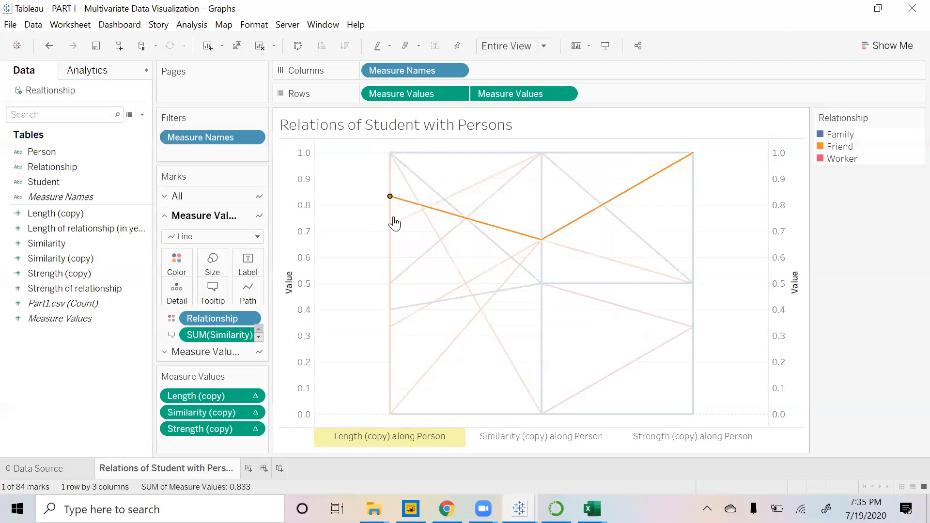
- Inspect the highlighted Friend line at the Similarity (copy) axis and clear the highlight to show all relationship lines
{"action": "mouse_move", "coordinate": [542, 250]}
{"action": "mouse_move", "coordinate": [541, 158]}
{"action": "left_click", "coordinate": [731, 293]}
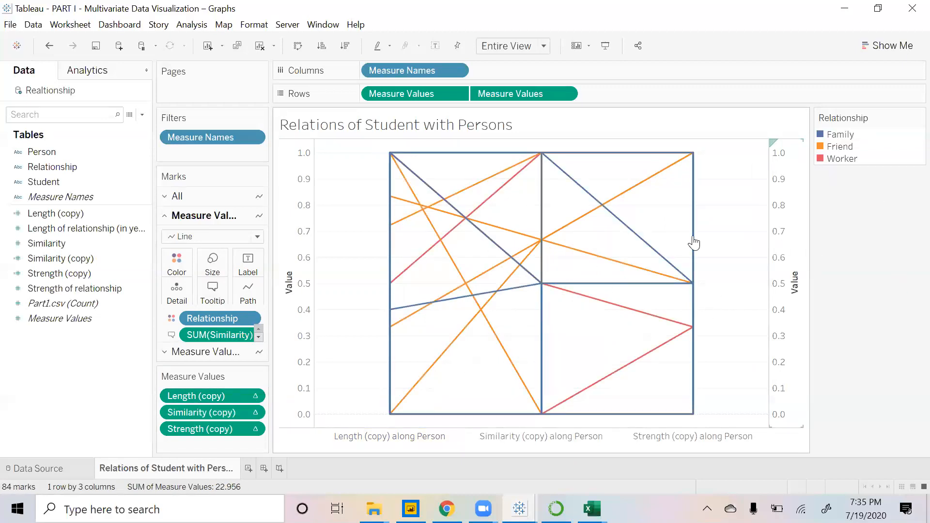
{"action": "mouse_move", "coordinate": [629, 196]}
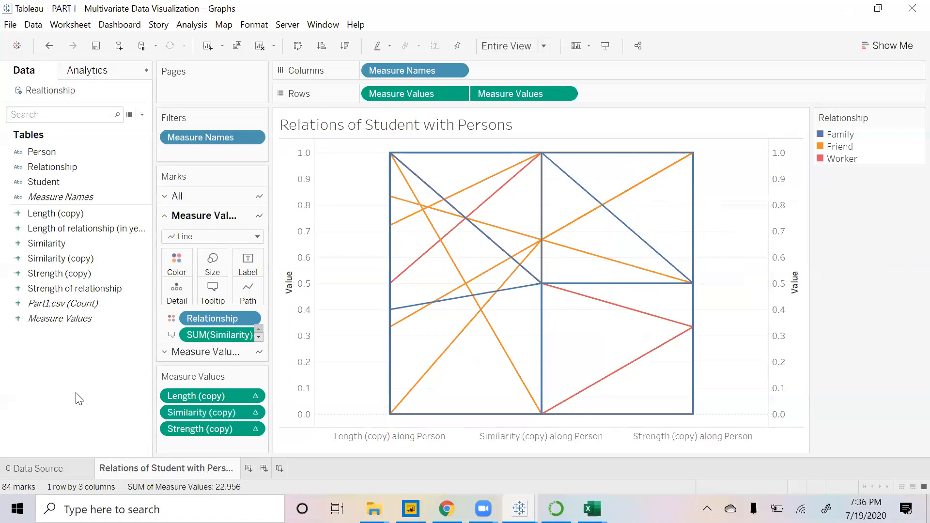
- Switch to the PART I Power BI report, search the AppSource visuals for "chord", and close the gallery without adding anything
{"action": "left_click", "coordinate": [411, 509]}
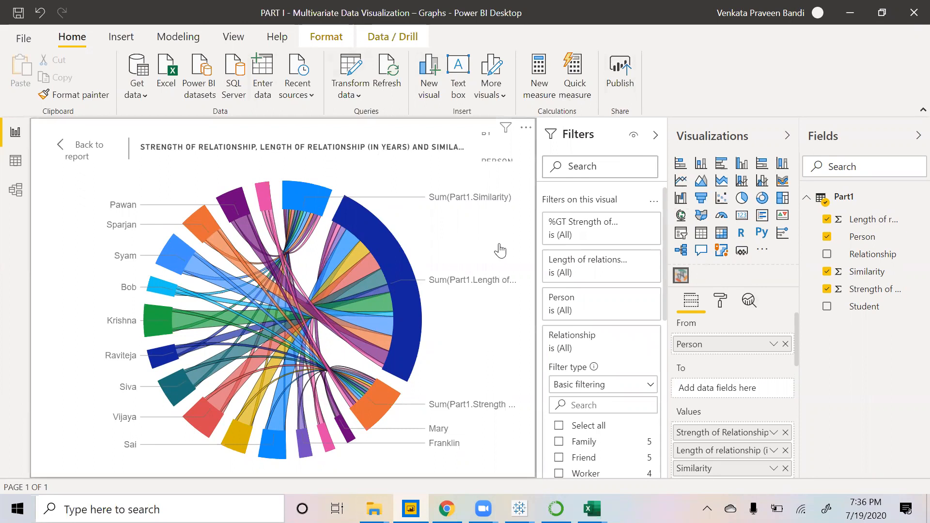
{"action": "left_click", "coordinate": [763, 251]}
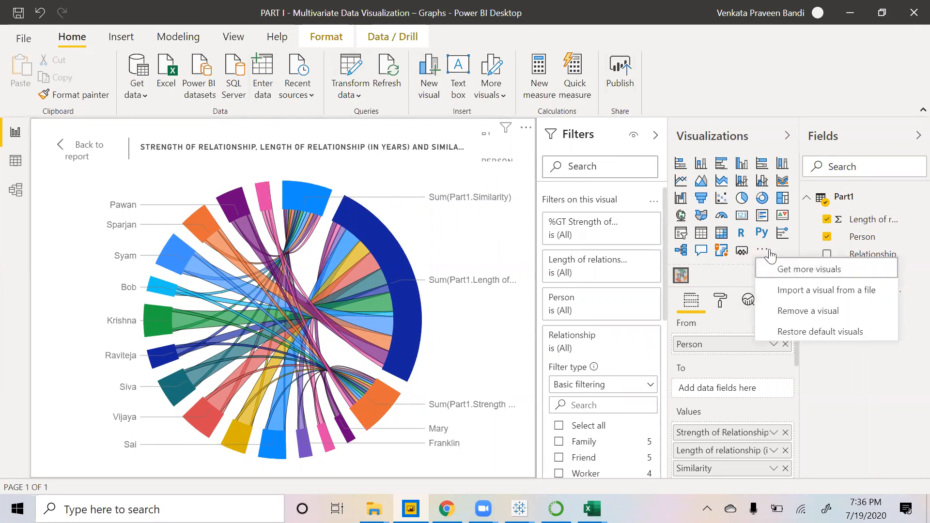
{"action": "left_click", "coordinate": [801, 274]}
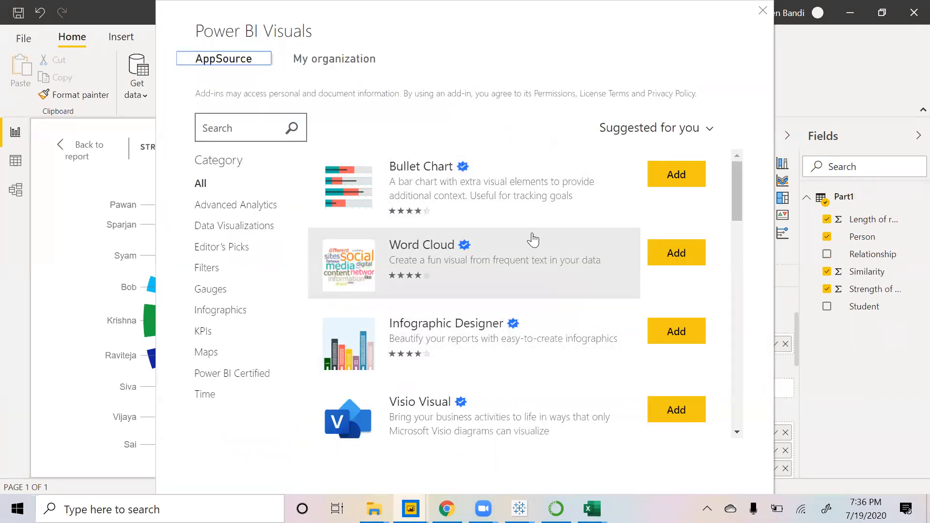
{"action": "left_click", "coordinate": [256, 123]}
{"action": "type", "text": "chord"}
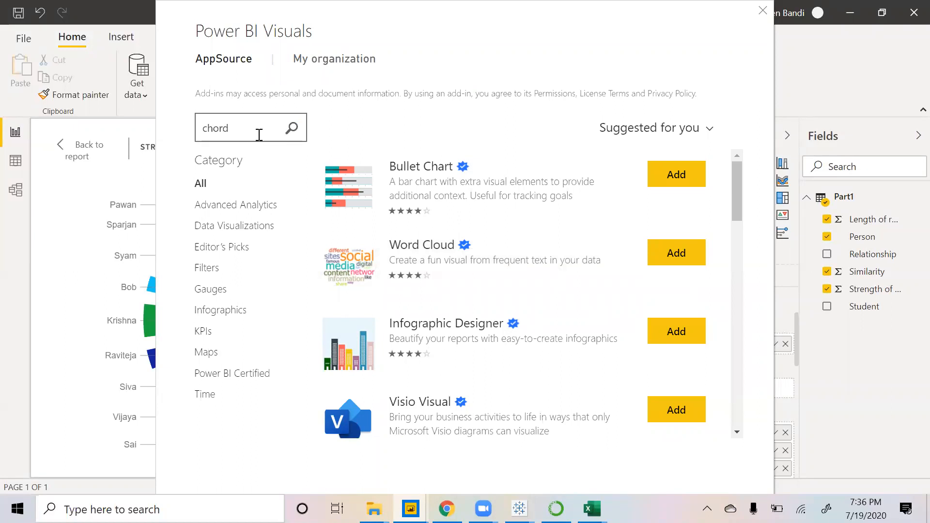
{"action": "key", "text": "Return"}
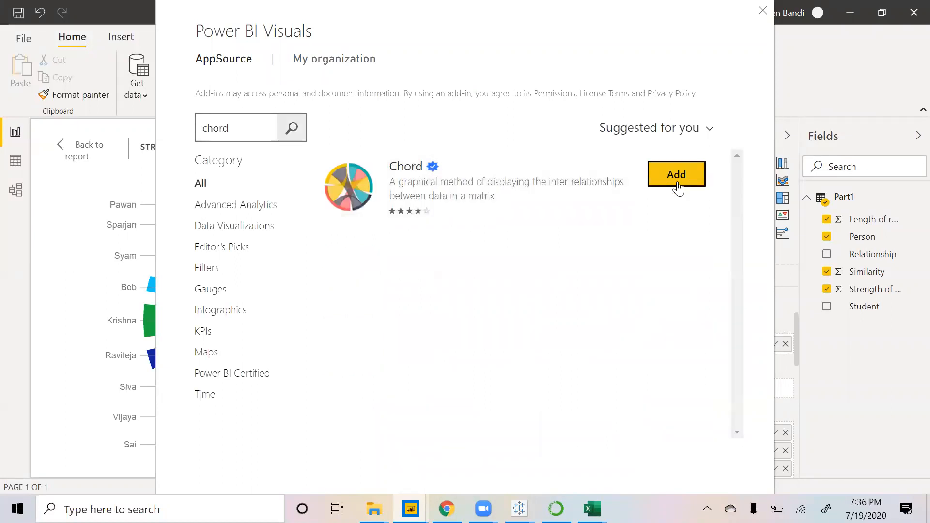
{"action": "left_click", "coordinate": [763, 11]}
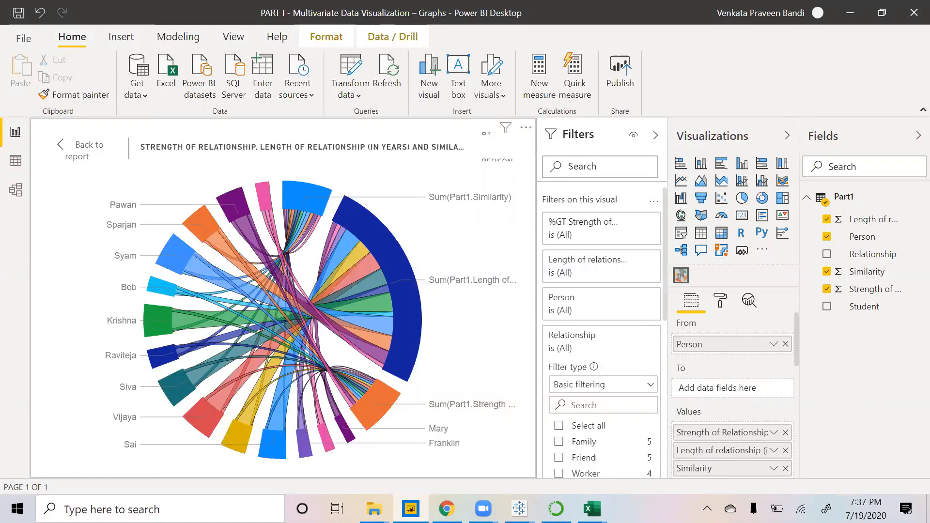
- Check the Part1.csv source data in Excel and the Final Project page in Chrome, and return to Power BI
{"action": "mouse_move", "coordinate": [592, 509]}
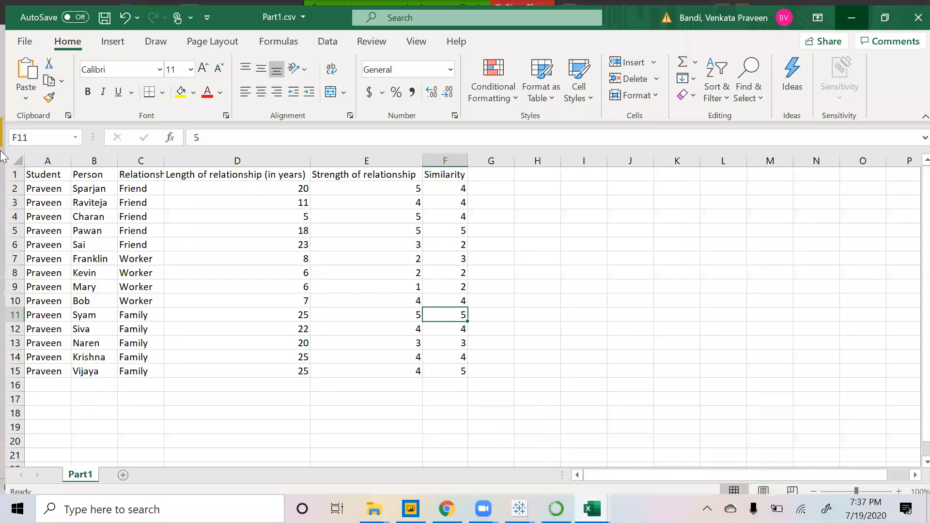
{"action": "left_click", "coordinate": [669, 472]}
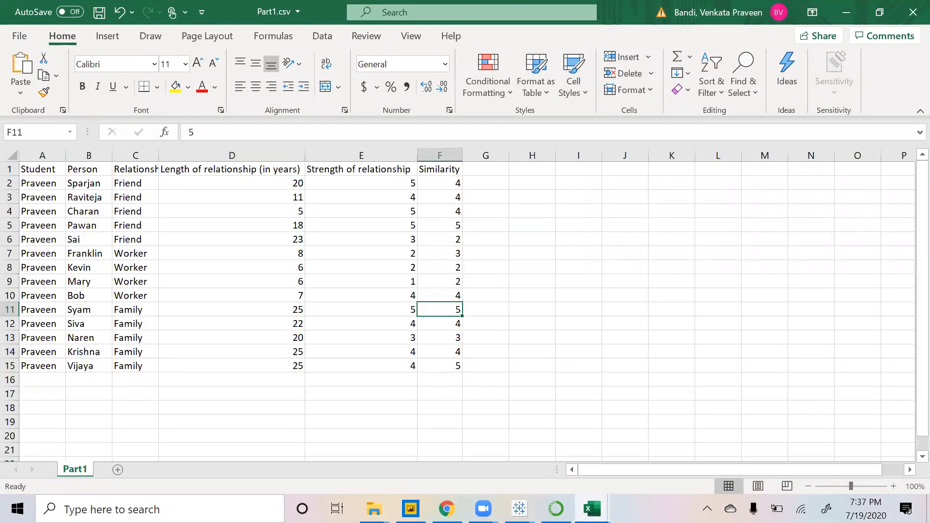
{"action": "left_click", "coordinate": [446, 509]}
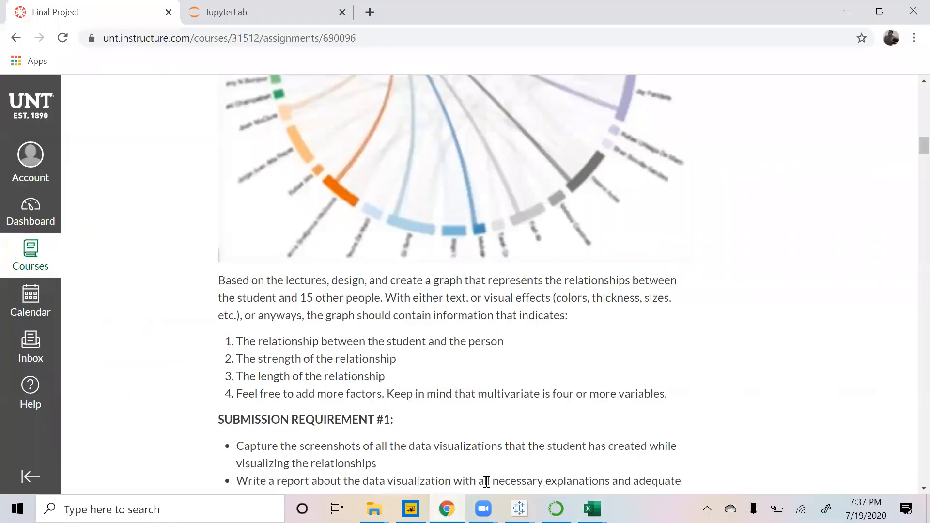
{"action": "left_click", "coordinate": [411, 508]}
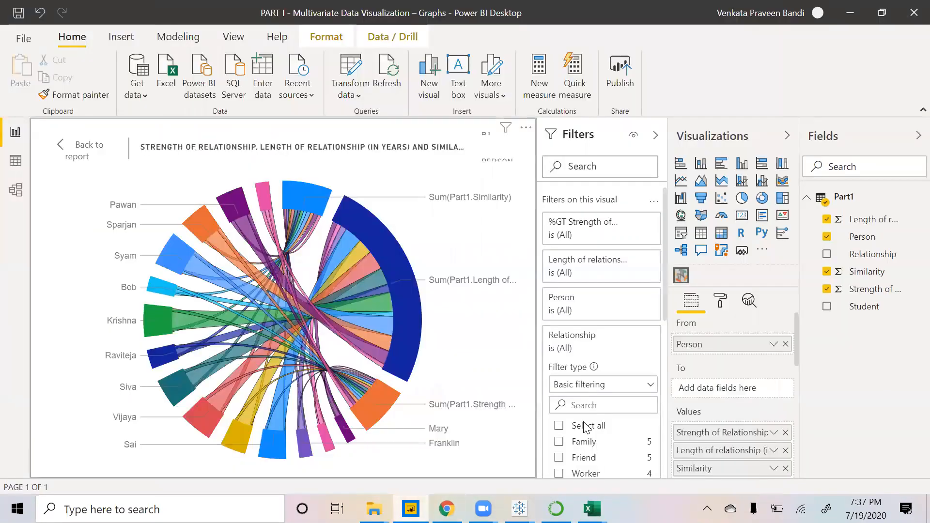
- Review the fields selected for the chord chart and their assignment to From and Values
{"action": "scroll", "coordinate": [729, 417], "scroll_direction": "down", "scroll_amount": 2}
{"action": "scroll", "coordinate": [711, 403], "scroll_direction": "up", "scroll_amount": 2}
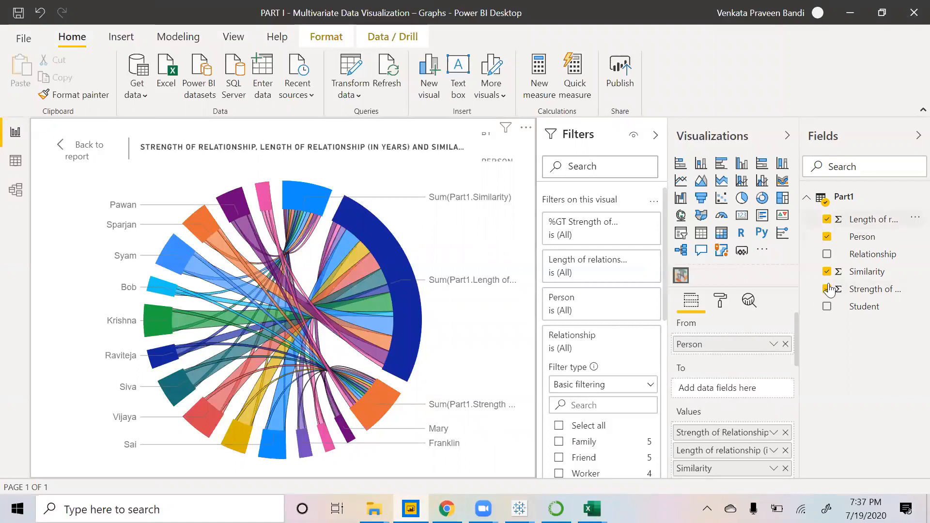
{"action": "scroll", "coordinate": [729, 386], "scroll_direction": "down", "scroll_amount": 3}
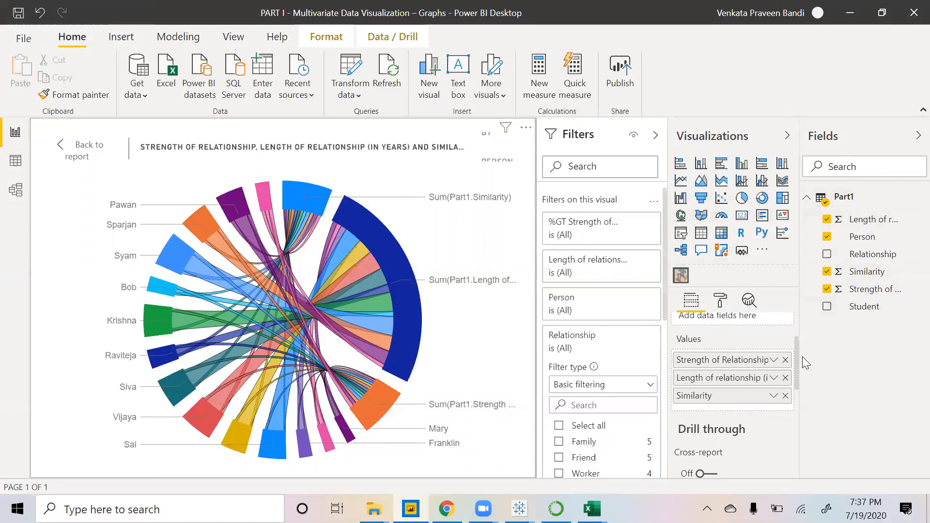
{"action": "left_click_drag", "start_coordinate": [797, 349], "coordinate": [797, 323]}
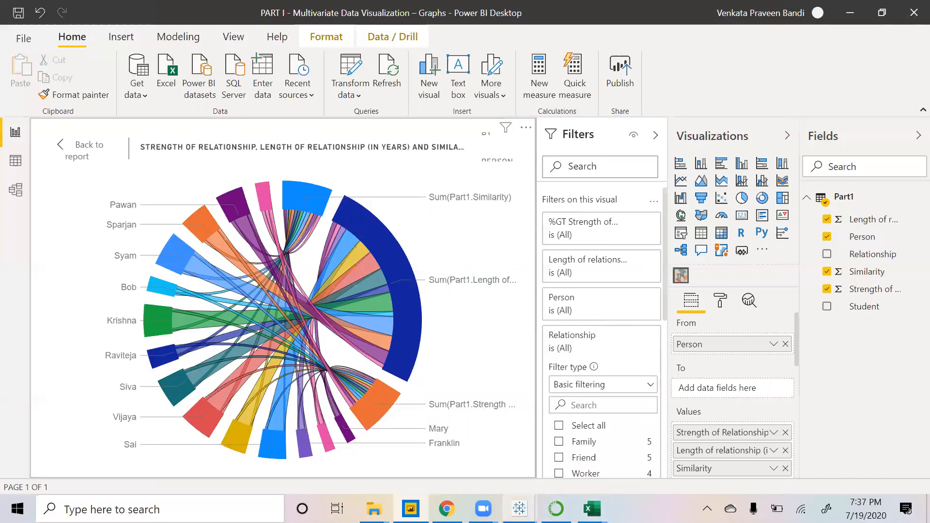
- Compare the Part1.csv columns in Excel with the graph requirements listed on the Final Project page in Chrome
{"action": "mouse_move", "coordinate": [592, 508]}
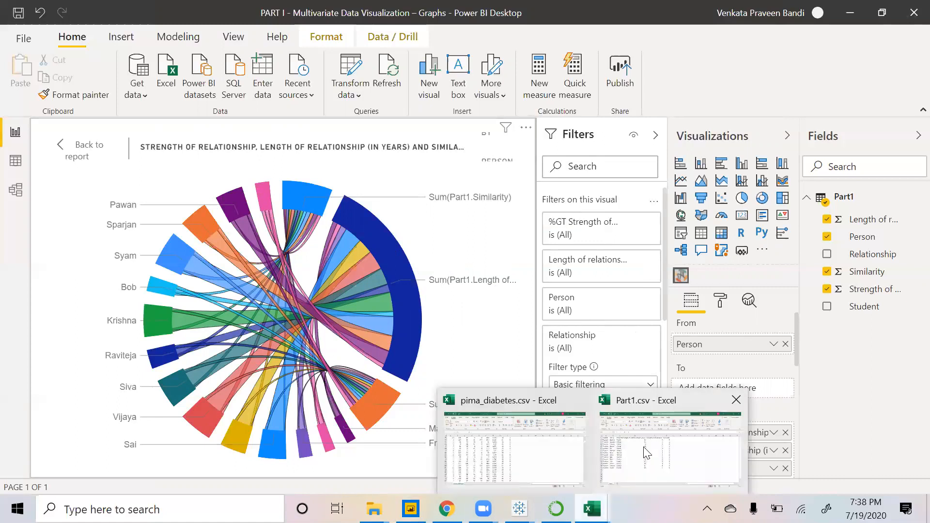
{"action": "left_click", "coordinate": [647, 451]}
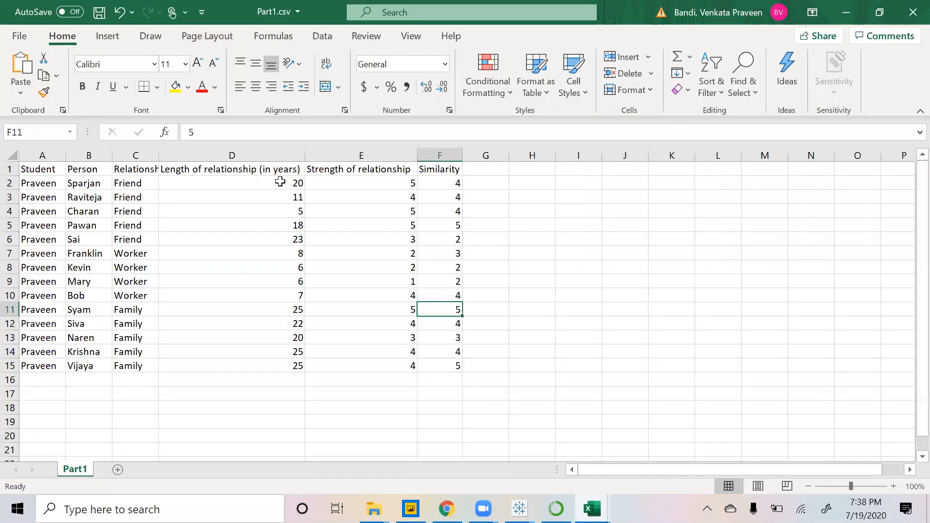
{"action": "left_click", "coordinate": [447, 509]}
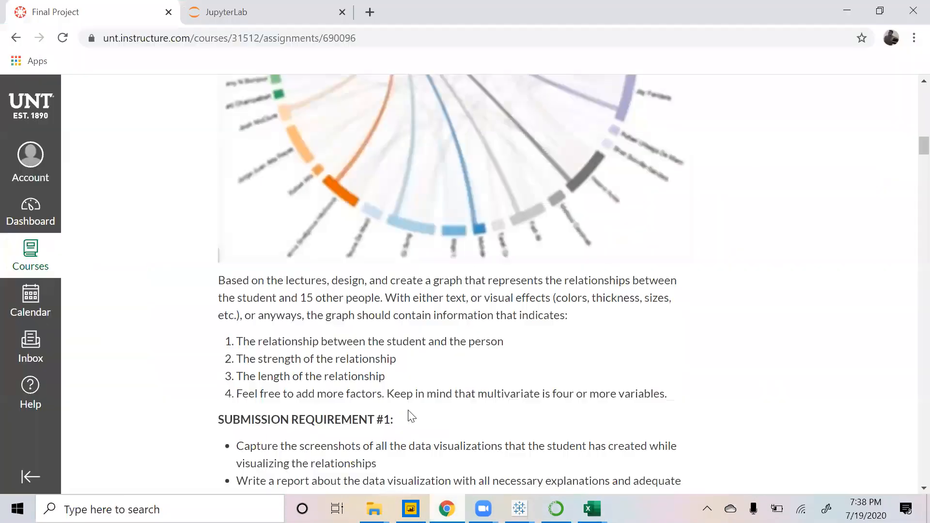
- Return to the Power BI chord chart and inspect its Length of relationship and Similarity arcs
{"action": "left_click", "coordinate": [410, 508]}
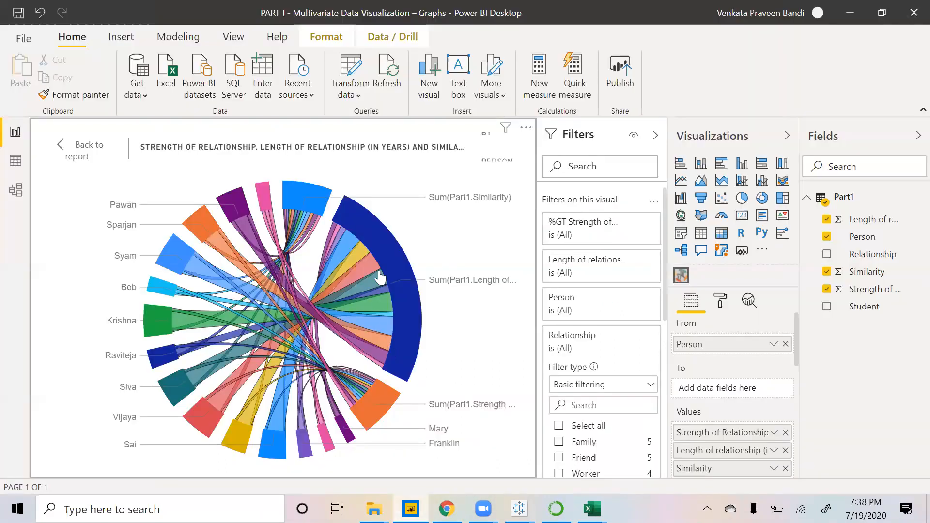
{"action": "mouse_move", "coordinate": [363, 228]}
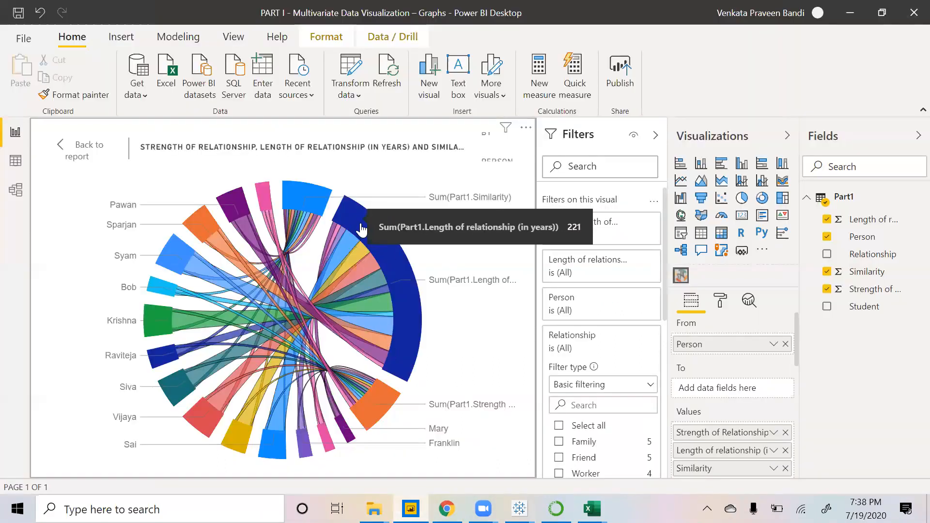
{"action": "mouse_move", "coordinate": [309, 198]}
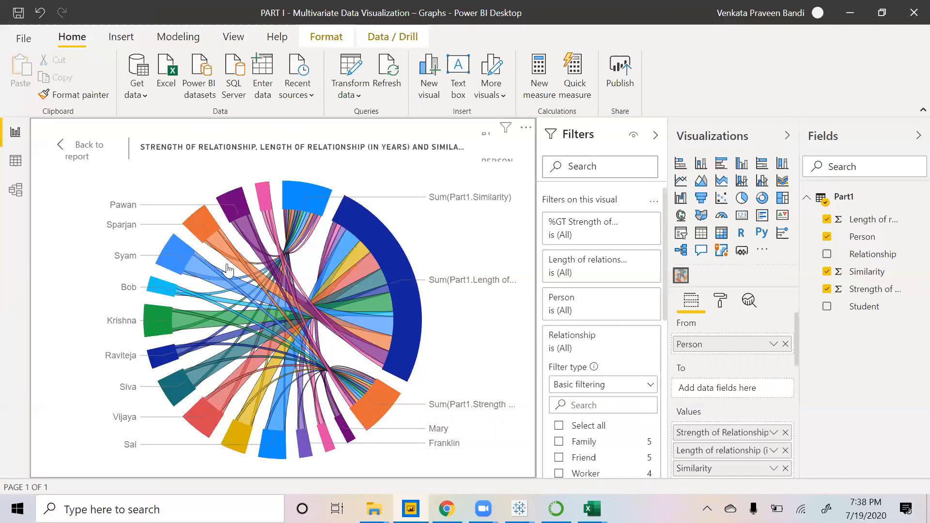
- Highlight the chords of the Part1.csv row 11 person, check that row's length cell in Excel, and return to Power BI
{"action": "left_click", "coordinate": [173, 263]}
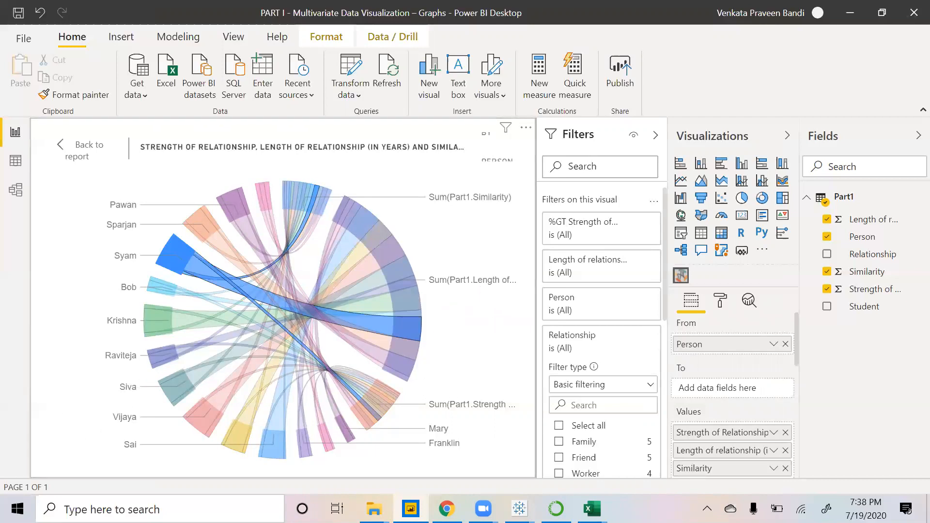
{"action": "mouse_move", "coordinate": [592, 509]}
{"action": "left_click", "coordinate": [675, 449]}
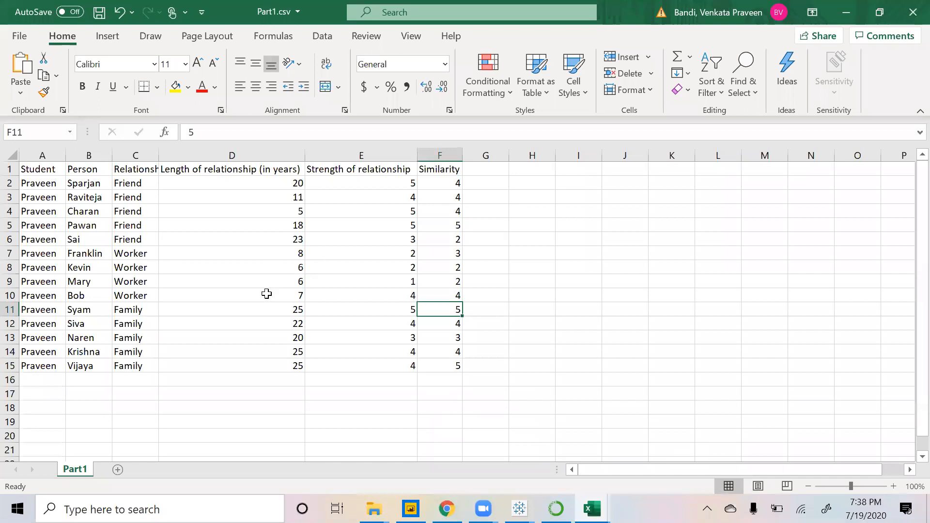
{"action": "left_click", "coordinate": [84, 311]}
{"action": "left_click", "coordinate": [294, 310]}
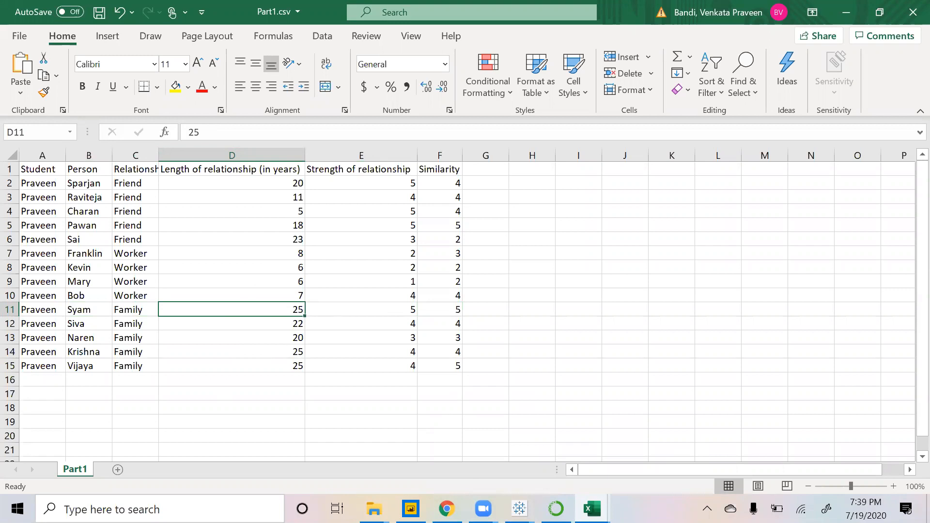
{"action": "left_click", "coordinate": [411, 508]}
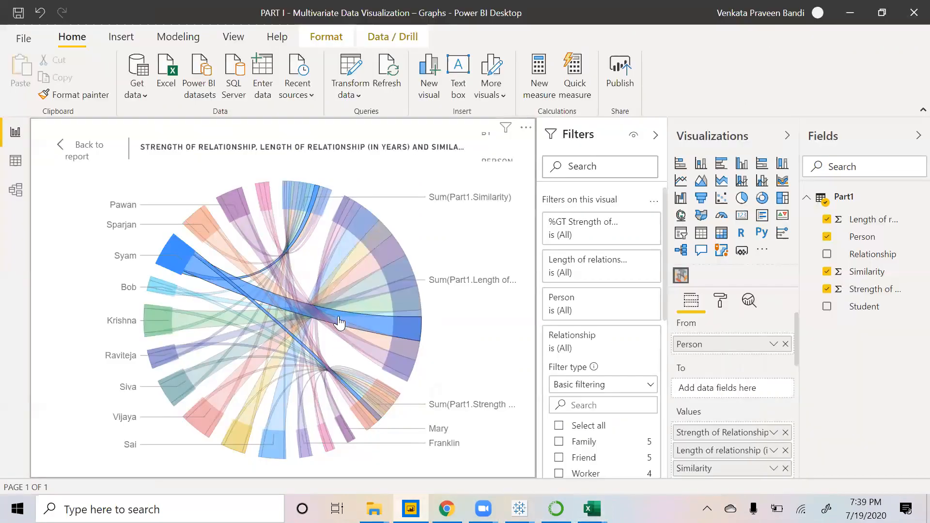
- Inspect the details of the highlighted blue chords for length of relationship and strength of relationship
{"action": "mouse_move", "coordinate": [305, 319]}
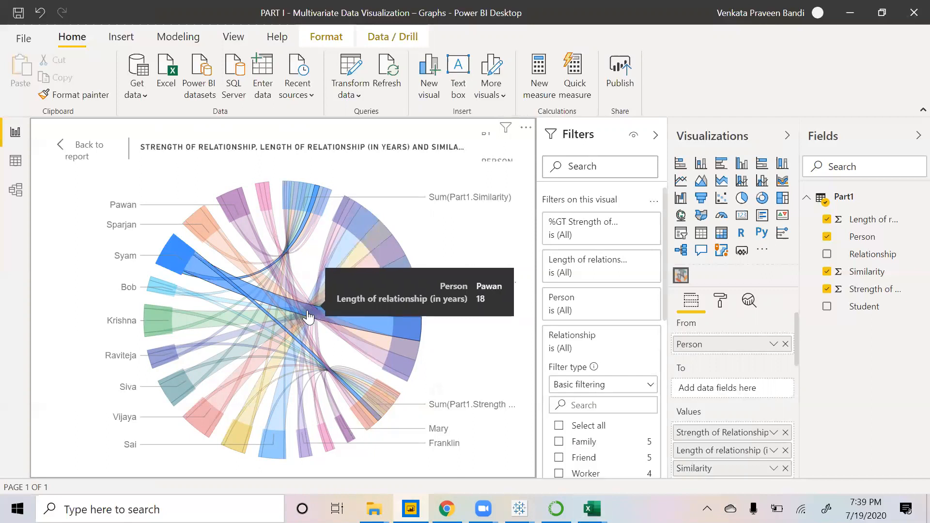
{"action": "mouse_move", "coordinate": [262, 298]}
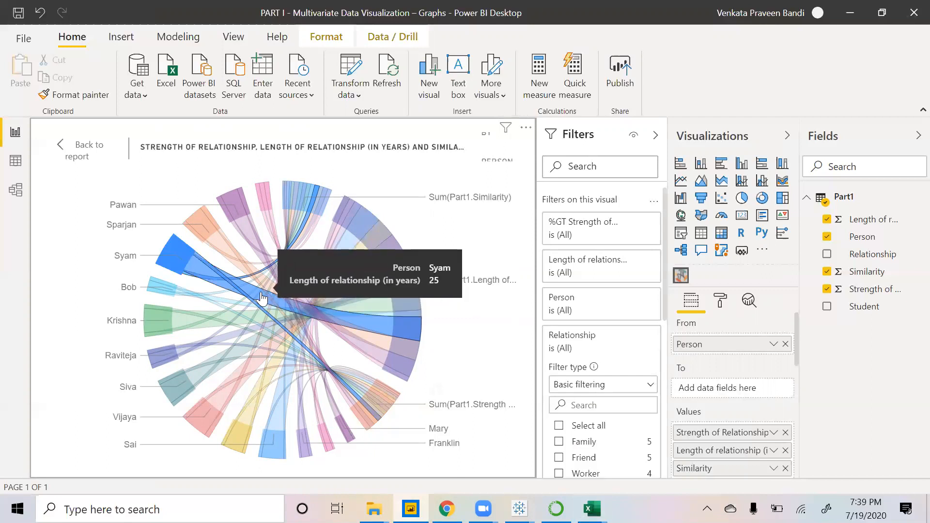
{"action": "mouse_move", "coordinate": [196, 265]}
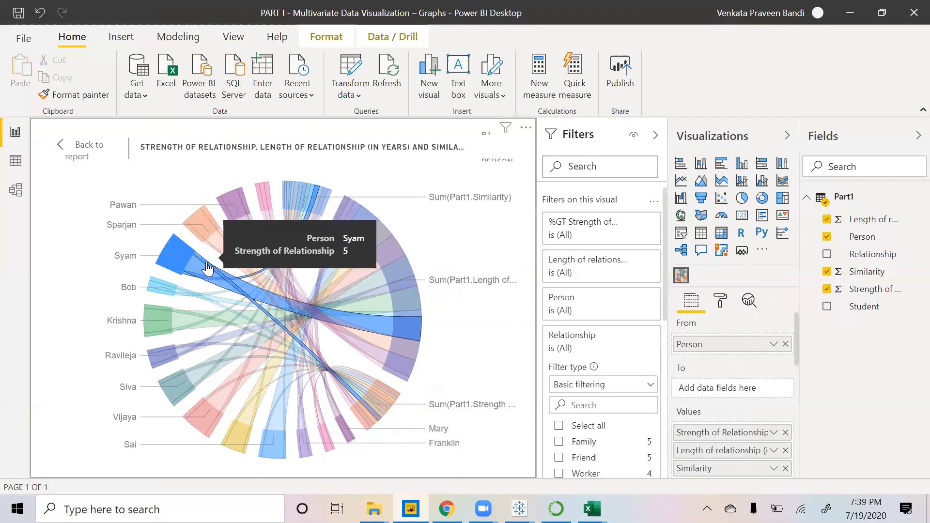
{"action": "mouse_move", "coordinate": [380, 434]}
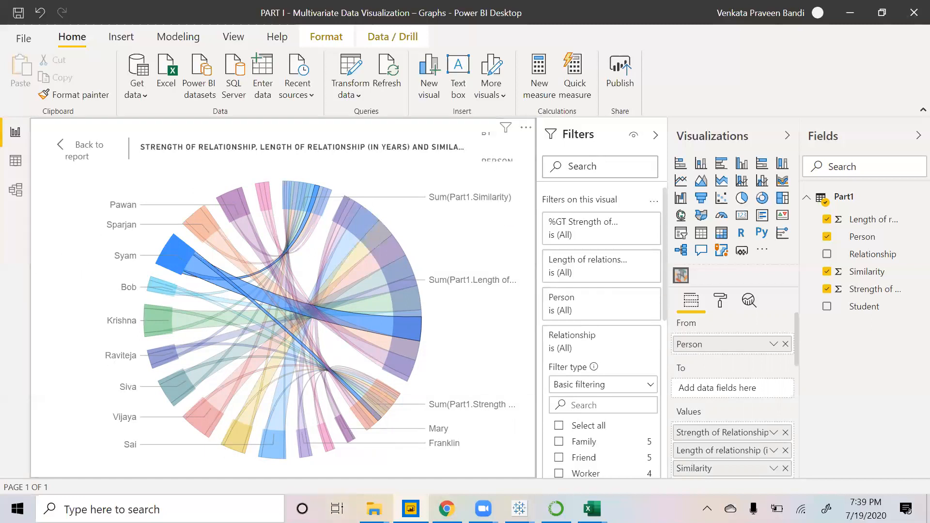
- Check the person, length, strength and similarity cells in row 8 of Part1.csv, and highlight the lower pink segment in the Power BI chord chart
{"action": "mouse_move", "coordinate": [592, 507]}
{"action": "left_click", "coordinate": [682, 465]}
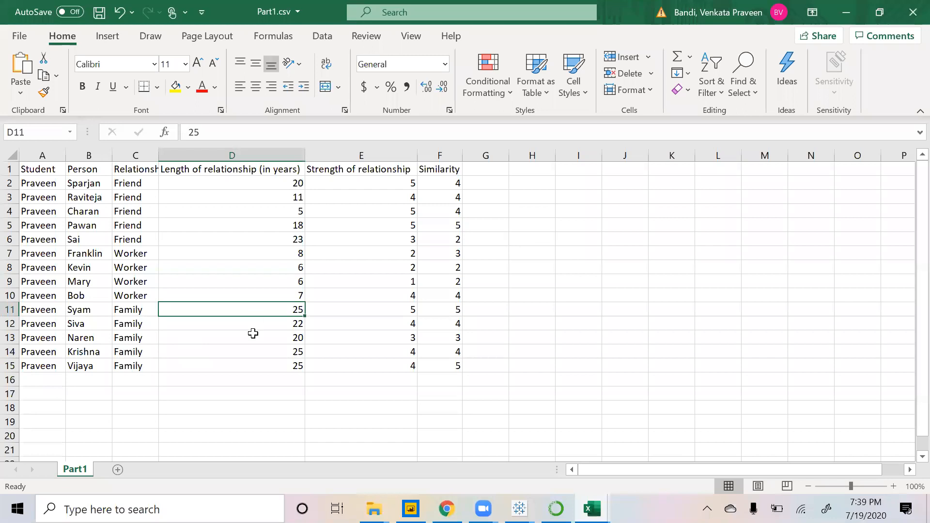
{"action": "left_click", "coordinate": [86, 272]}
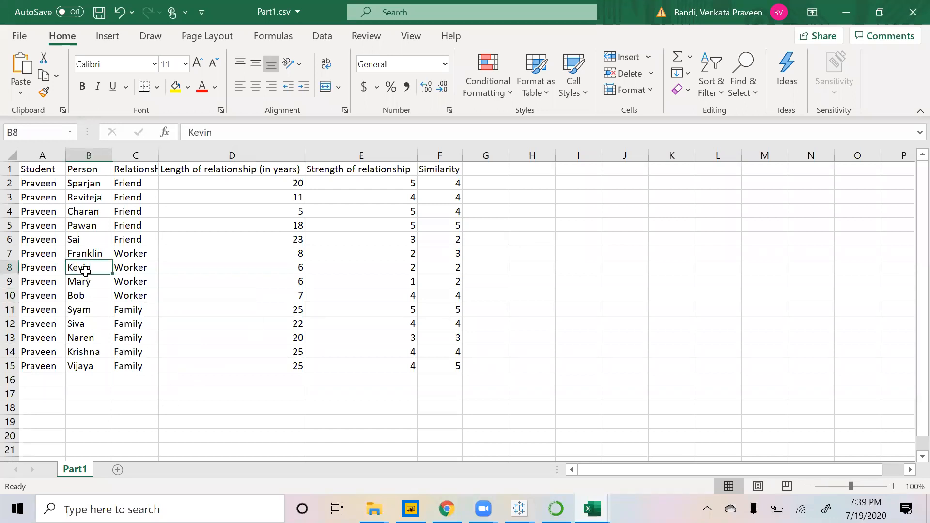
{"action": "left_click", "coordinate": [246, 267]}
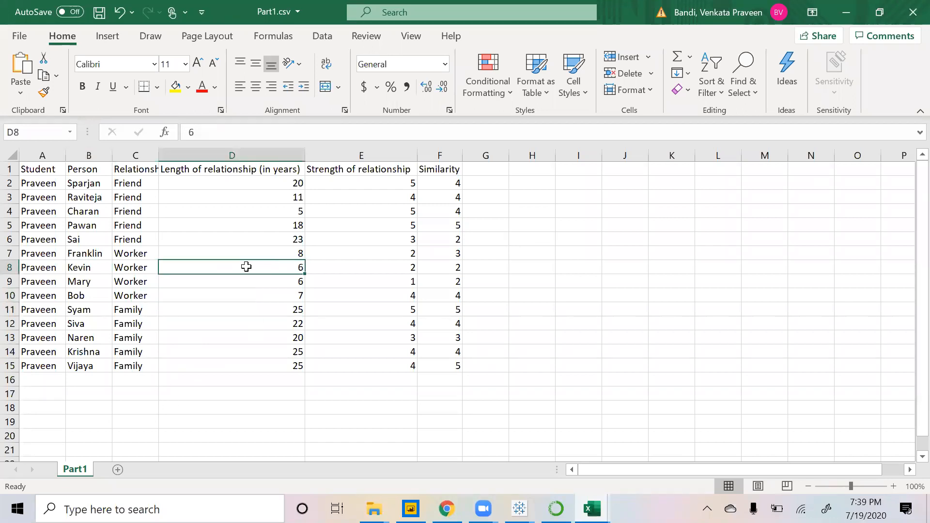
{"action": "left_click", "coordinate": [344, 265]}
{"action": "left_click", "coordinate": [420, 273]}
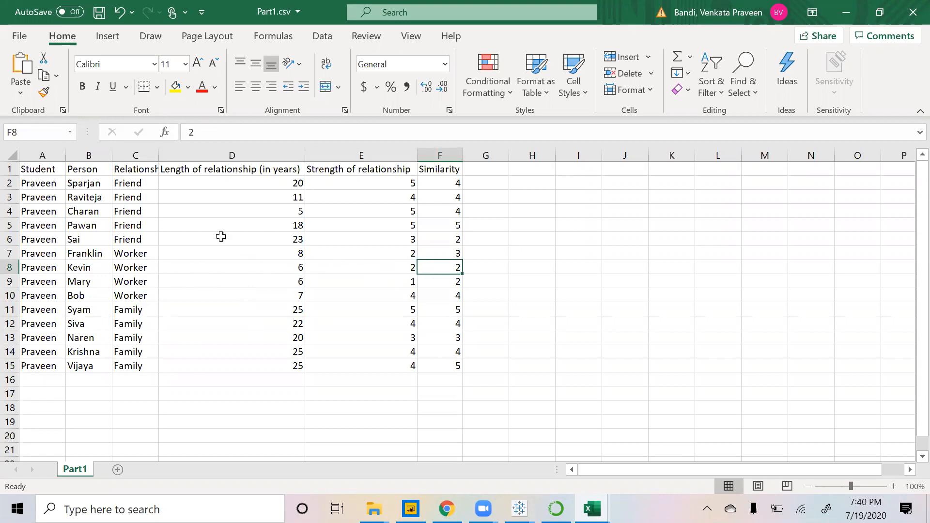
{"action": "left_click", "coordinate": [846, 10]}
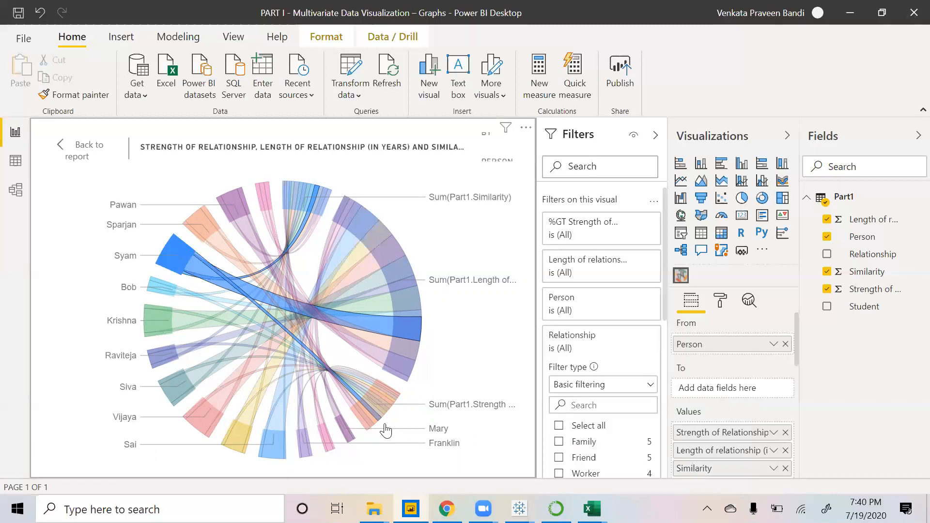
{"action": "left_click", "coordinate": [334, 438]}
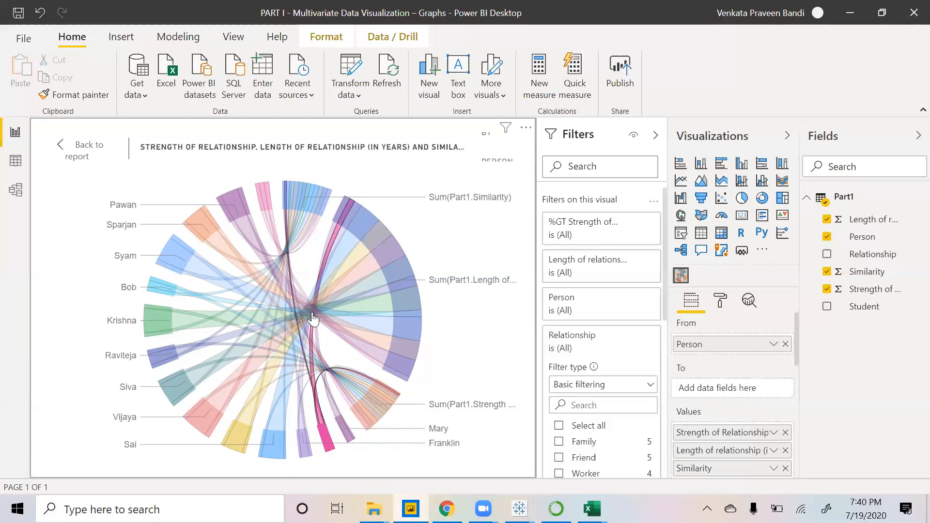
- Compare the highlighted chords of the upper blue person segment and the small lower pink segment, and clear the highlighting
{"action": "mouse_move", "coordinate": [318, 274]}
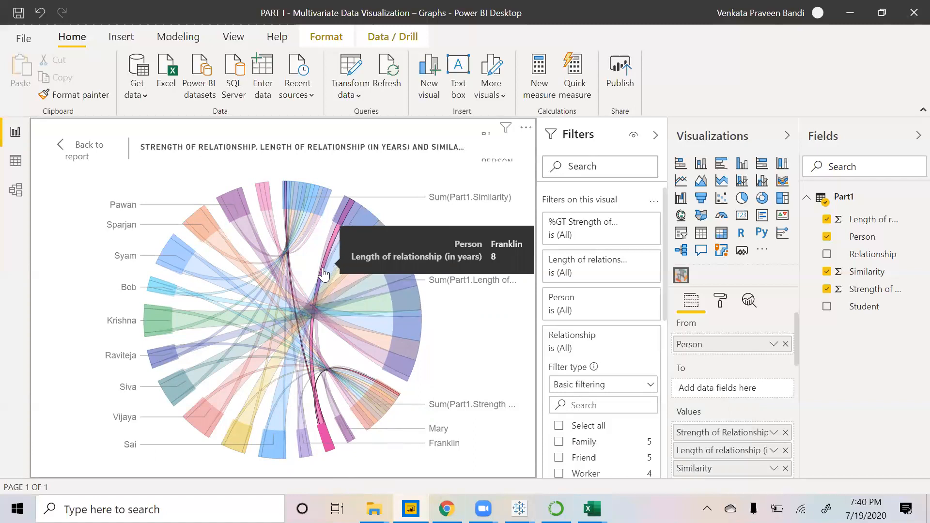
{"action": "left_click", "coordinate": [173, 258]}
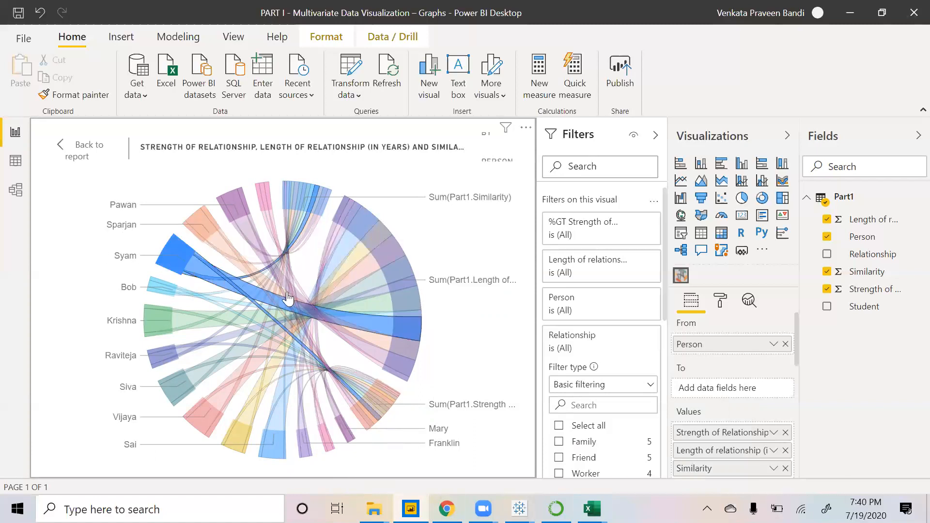
{"action": "left_click", "coordinate": [325, 438]}
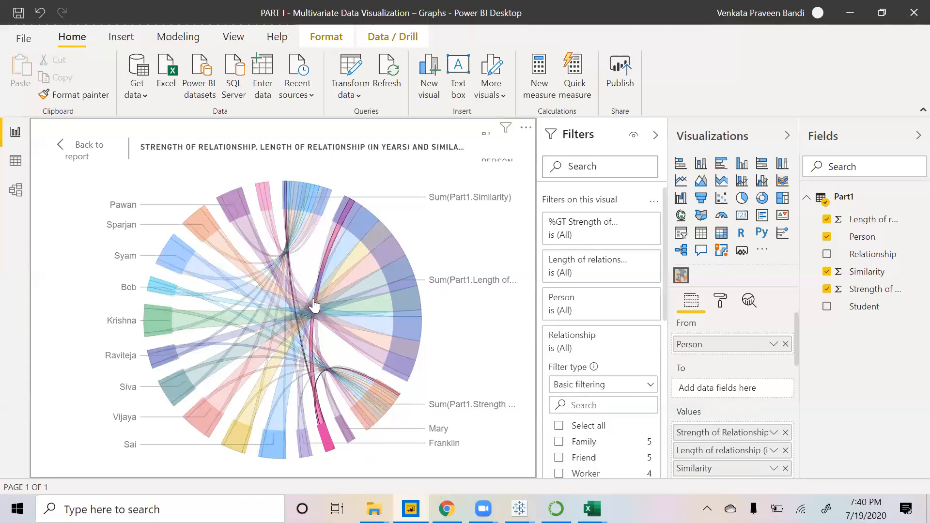
{"action": "mouse_move", "coordinate": [315, 300]}
{"action": "left_click", "coordinate": [60, 232]}
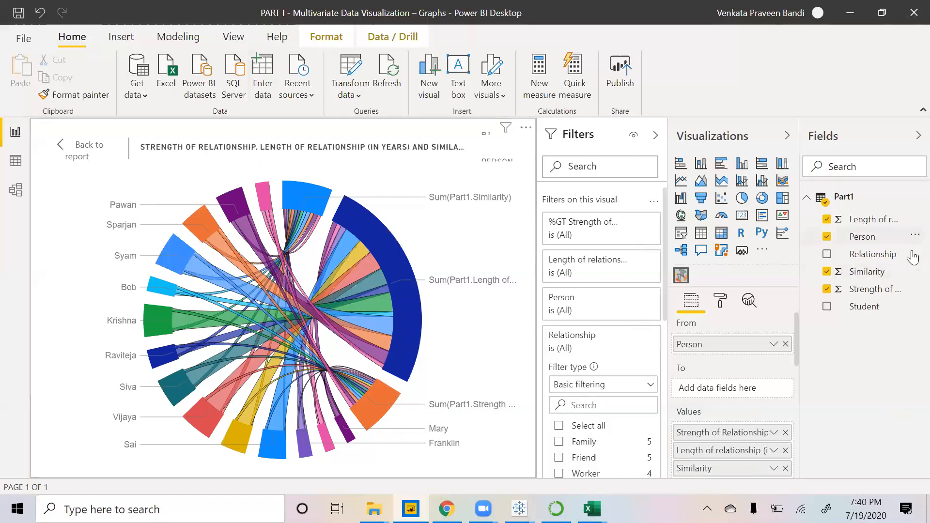
- Review the visual-, page- and report-level filter options for the Relationship field without adding one
{"action": "mouse_move", "coordinate": [907, 267]}
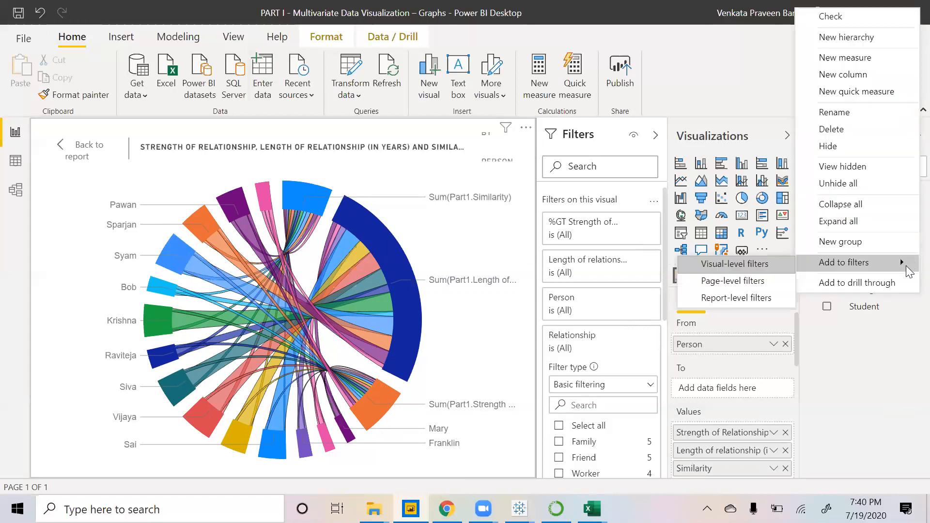
{"action": "left_click", "coordinate": [886, 415]}
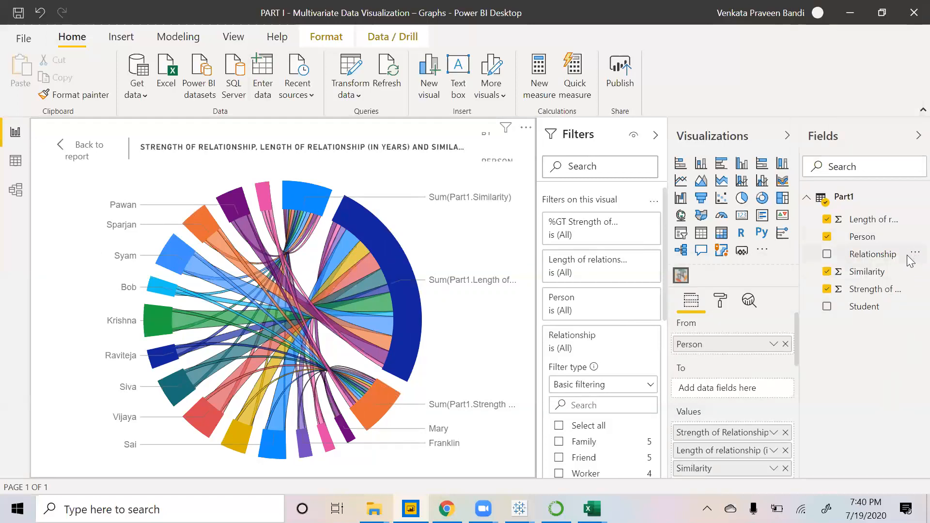
{"action": "left_click", "coordinate": [908, 257]}
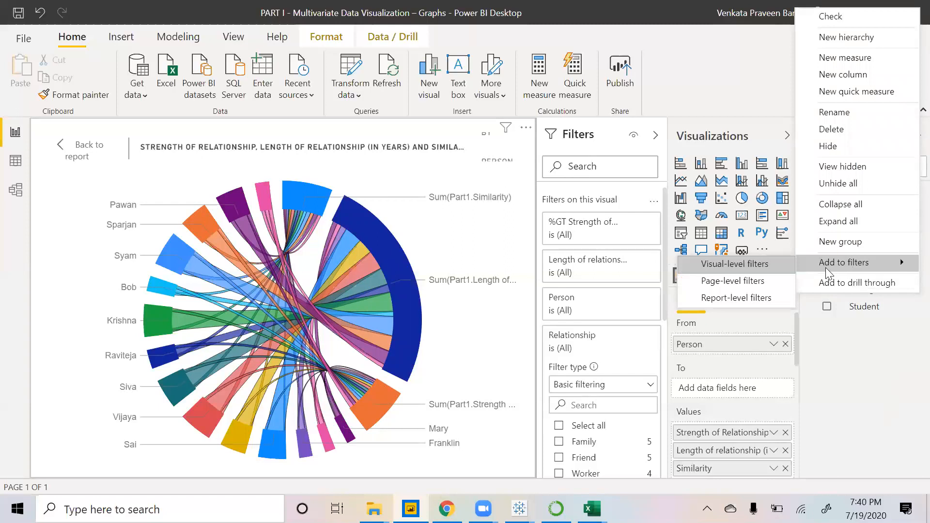
{"action": "left_click", "coordinate": [887, 378]}
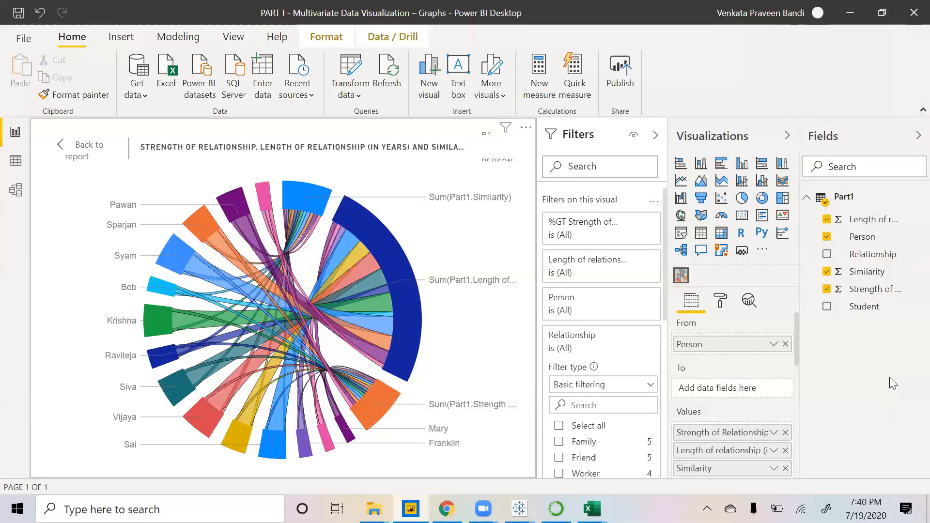
- Filter the chord chart by Relationship to Family and inspect the strength and length details of the family members' chords
{"action": "scroll", "coordinate": [592, 345], "scroll_direction": "down", "scroll_amount": 3}
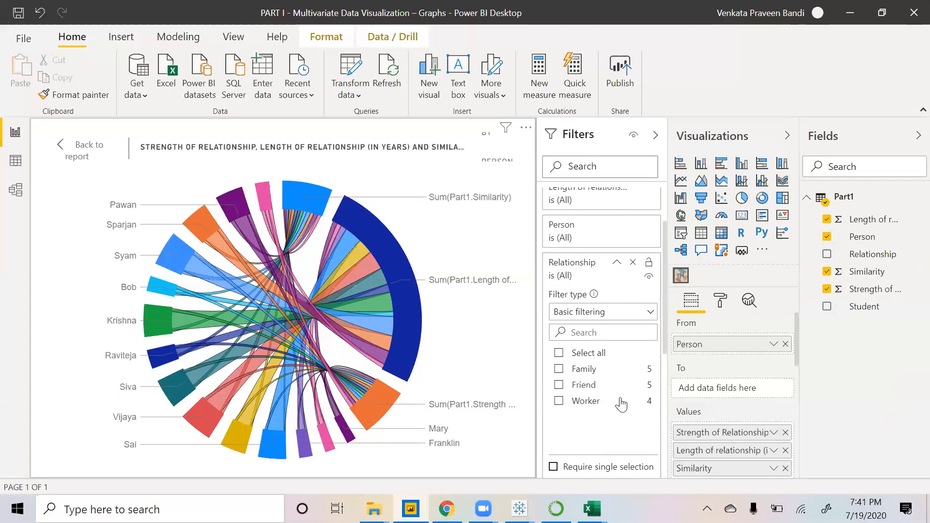
{"action": "left_click", "coordinate": [560, 369]}
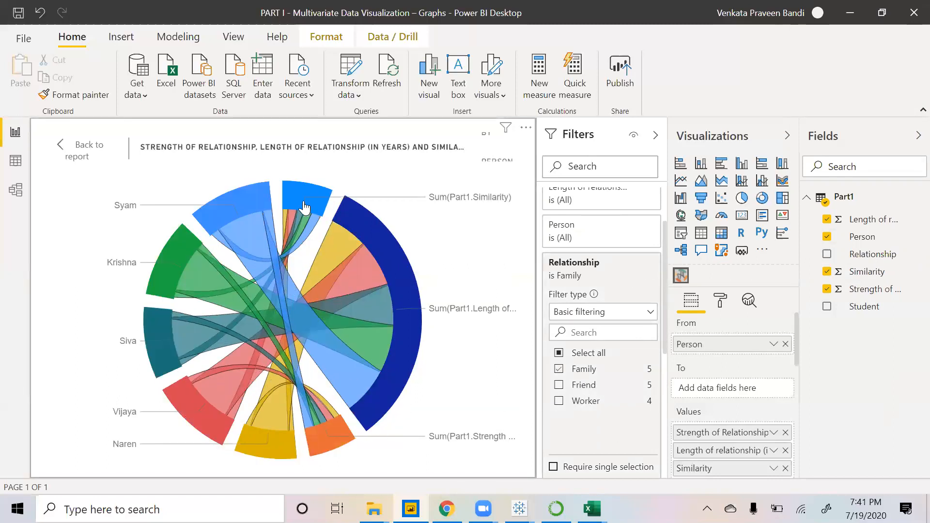
{"action": "mouse_move", "coordinate": [177, 236]}
{"action": "mouse_move", "coordinate": [253, 233]}
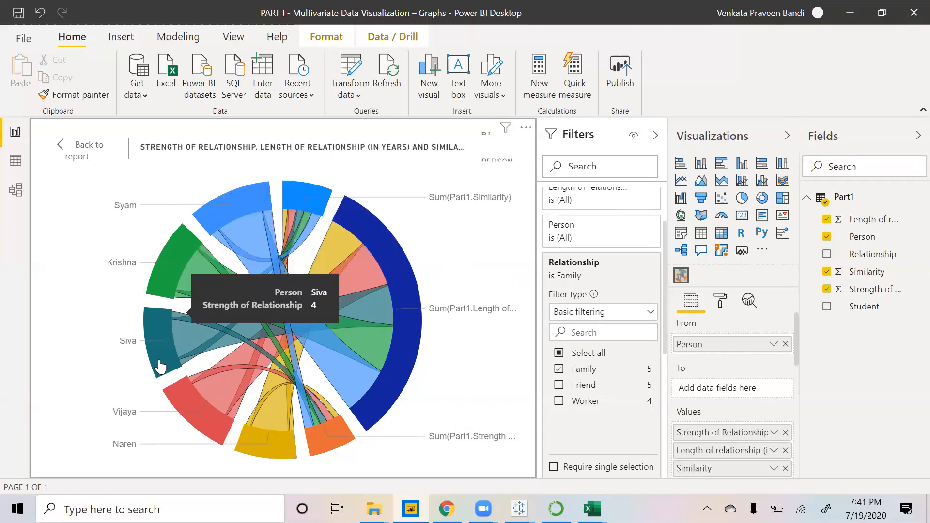
{"action": "mouse_move", "coordinate": [164, 386]}
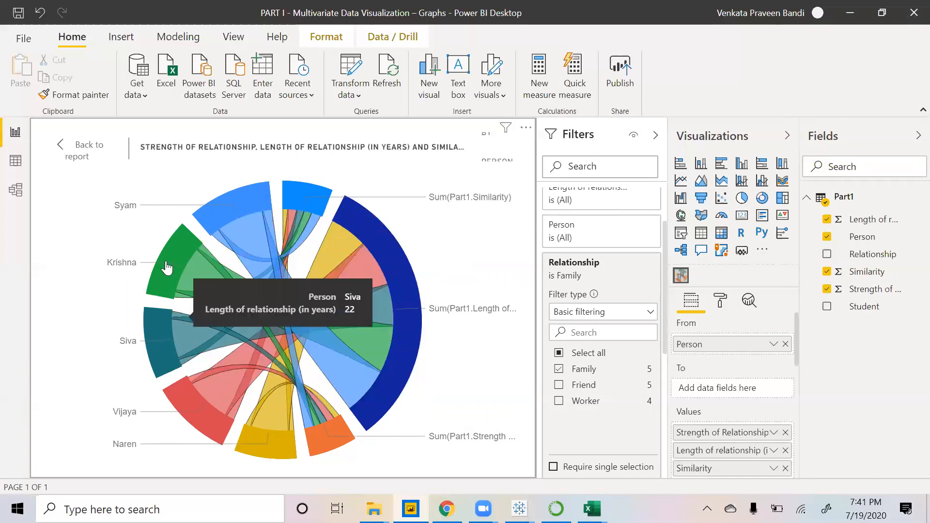
{"action": "mouse_move", "coordinate": [235, 254]}
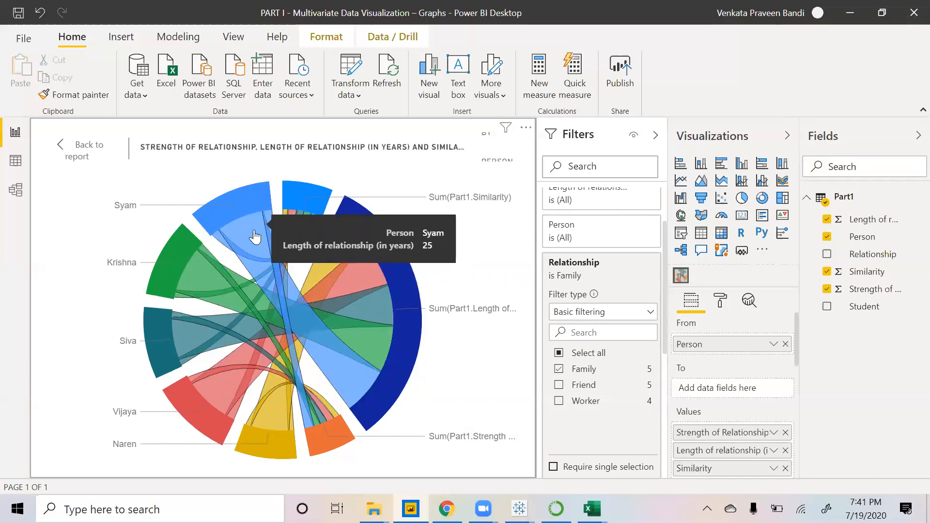
{"action": "mouse_move", "coordinate": [217, 392]}
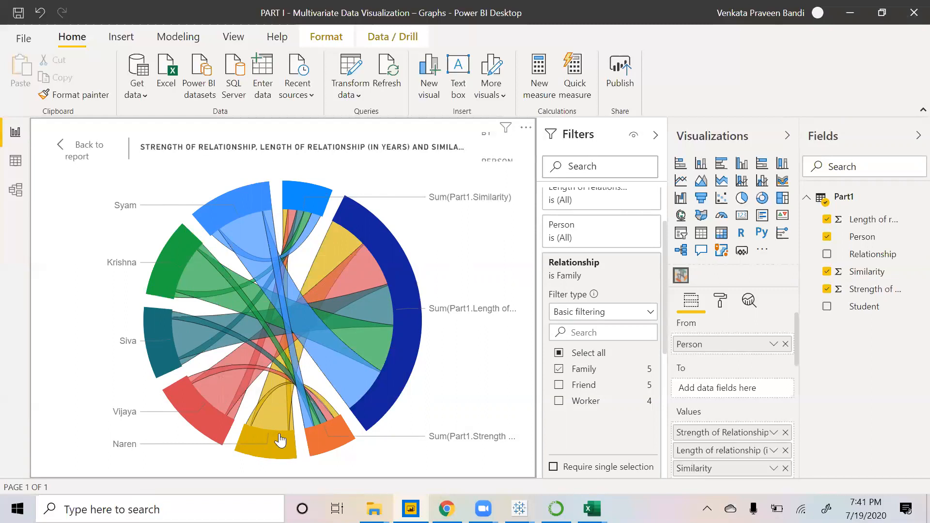
{"action": "mouse_move", "coordinate": [285, 415]}
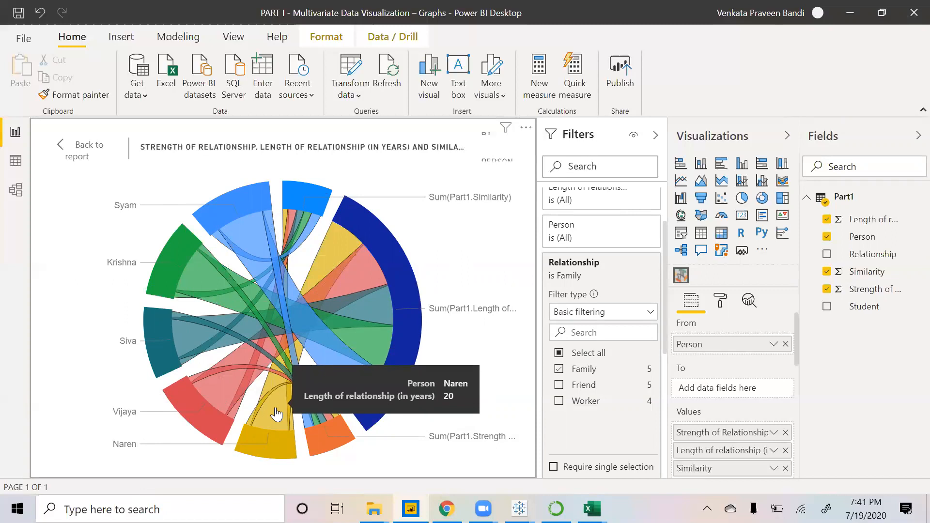
- Include Friend and Worker in the chord chart's Relationship filter
{"action": "left_click", "coordinate": [562, 388]}
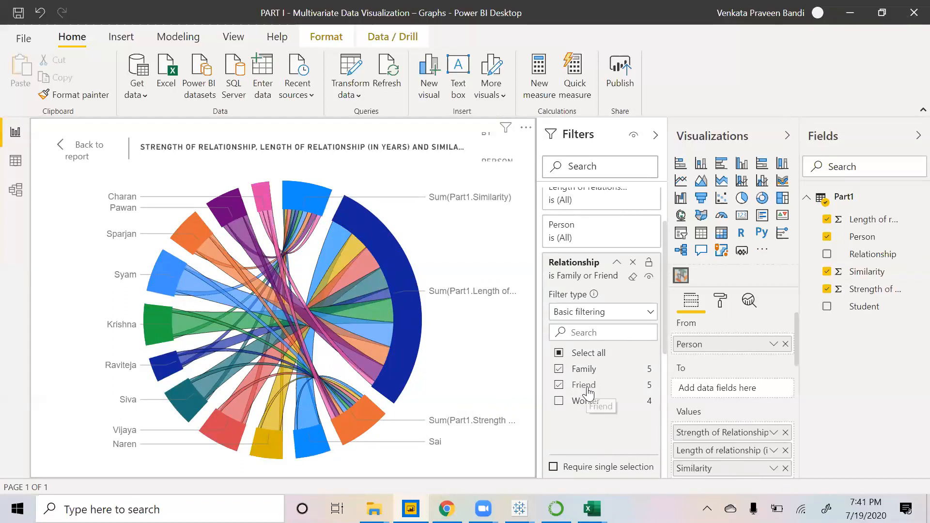
{"action": "left_click", "coordinate": [559, 402]}
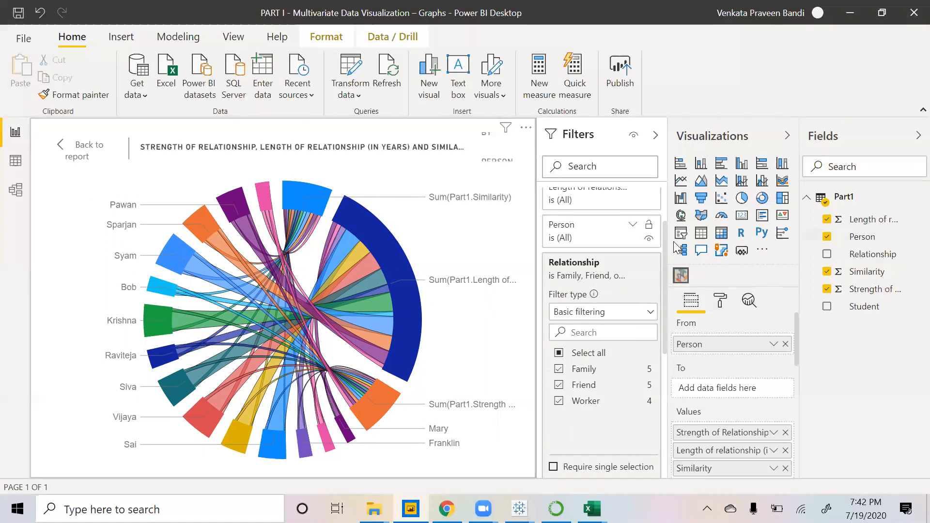
{"action": "scroll", "coordinate": [587, 325], "scroll_direction": "up", "scroll_amount": 2}
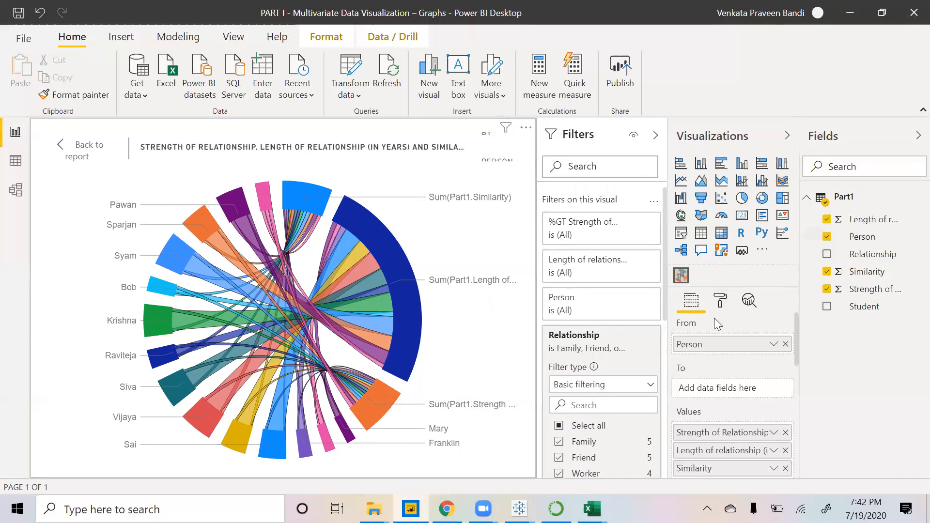
- Examine the condition options of the aggregated Length of relationship filter and expand the %GT Strength of Relationship filter
{"action": "left_click", "coordinate": [619, 273]}
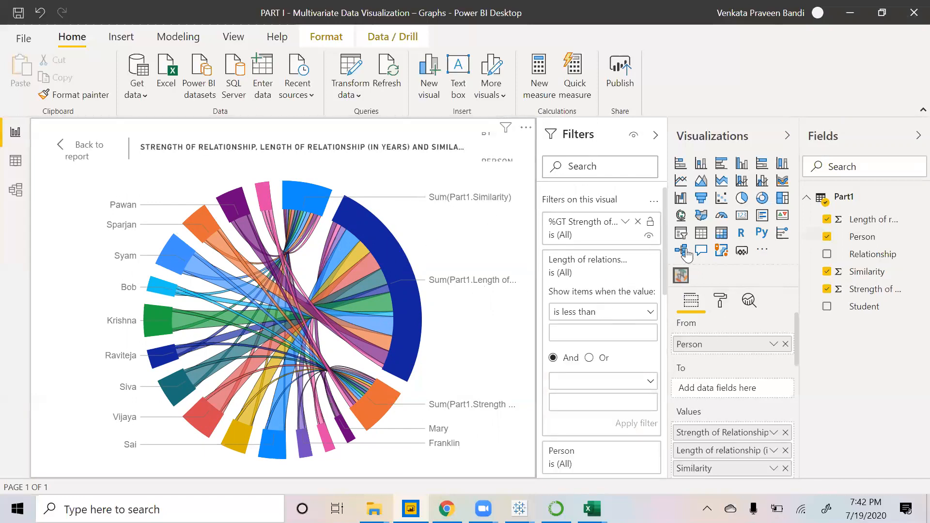
{"action": "left_click", "coordinate": [640, 318]}
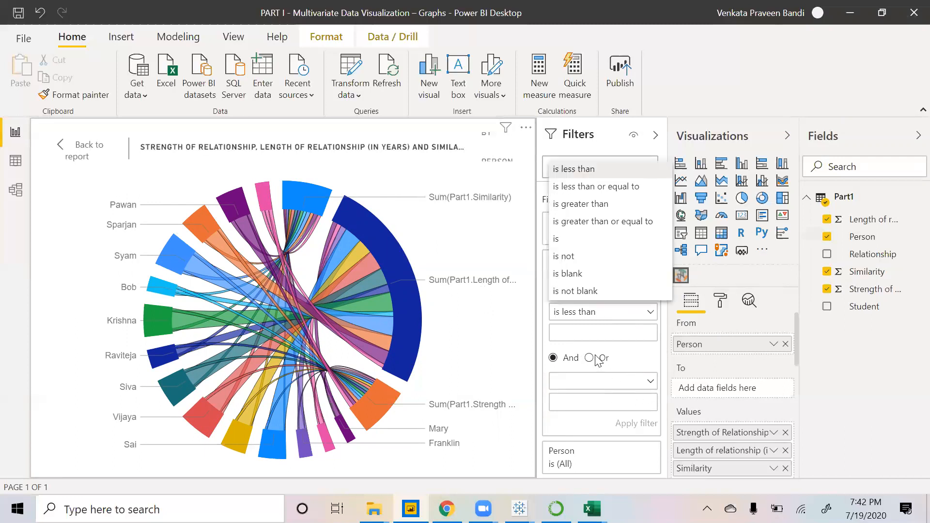
{"action": "left_click", "coordinate": [628, 358]}
{"action": "scroll", "coordinate": [604, 405], "scroll_direction": "down", "scroll_amount": 3}
{"action": "scroll", "coordinate": [601, 403], "scroll_direction": "up", "scroll_amount": 3}
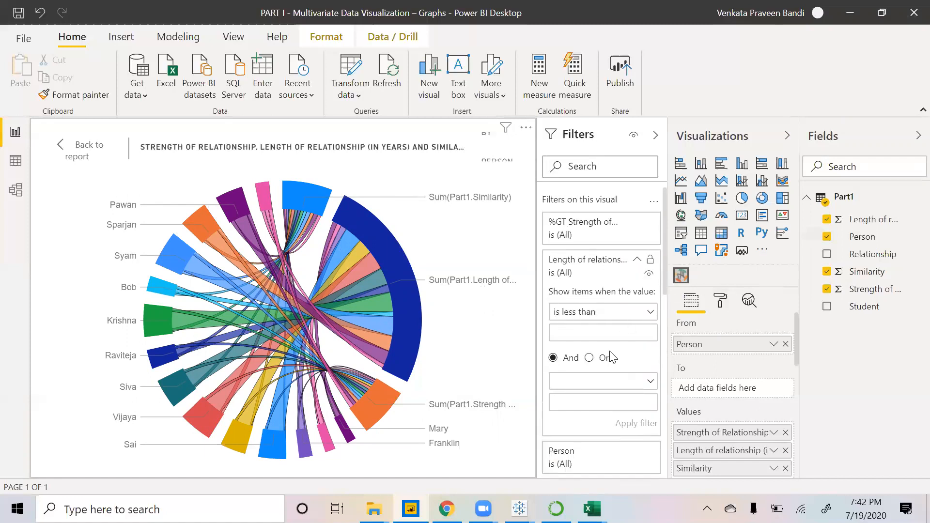
{"action": "scroll", "coordinate": [605, 366], "scroll_direction": "down", "scroll_amount": 3}
{"action": "scroll", "coordinate": [603, 371], "scroll_direction": "up", "scroll_amount": 3}
{"action": "left_click", "coordinate": [650, 313]}
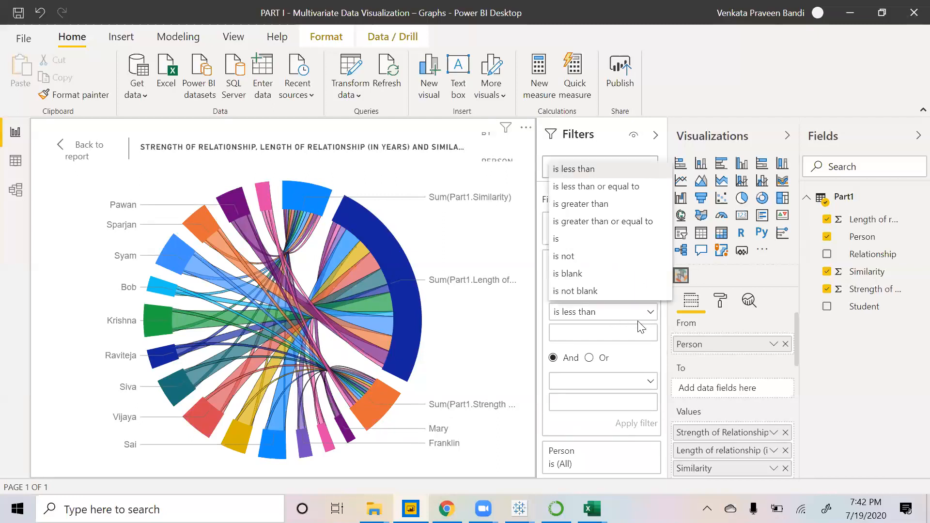
{"action": "scroll", "coordinate": [628, 361], "scroll_direction": "down", "scroll_amount": 3}
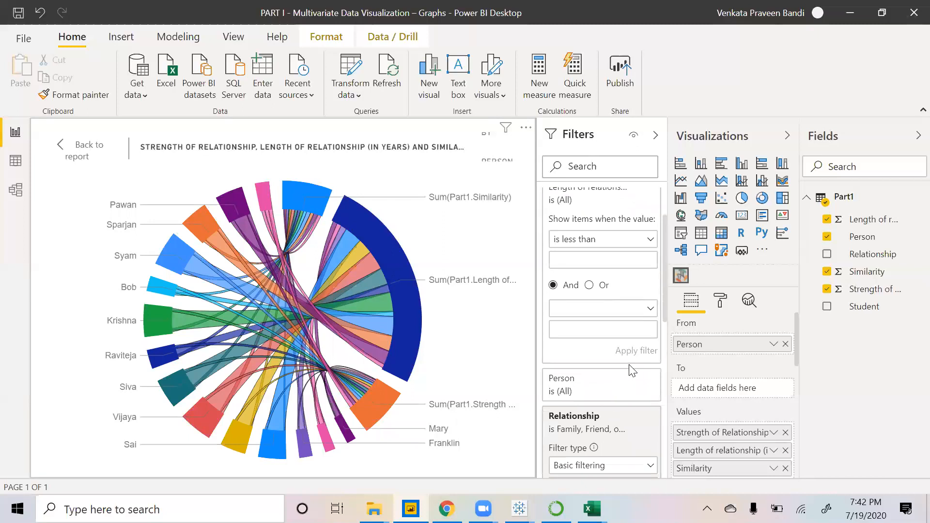
{"action": "scroll", "coordinate": [634, 211], "scroll_direction": "up", "scroll_amount": 3}
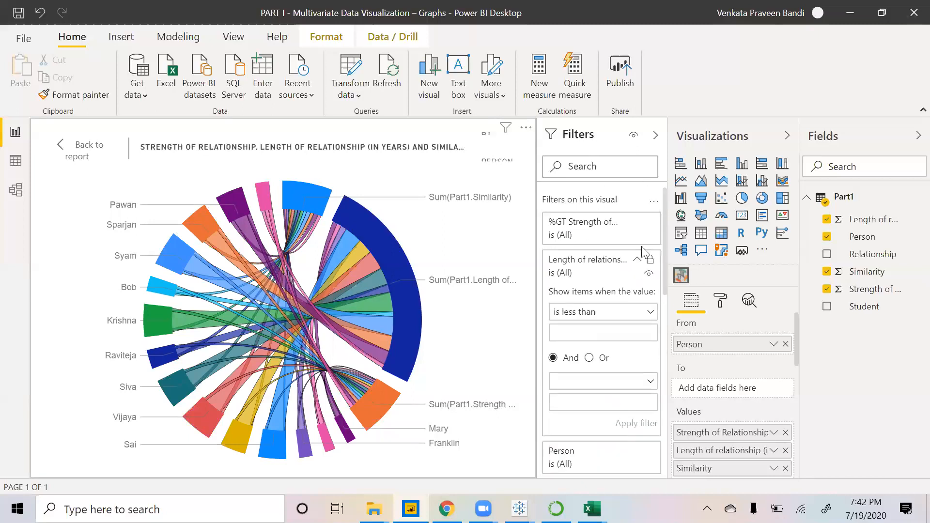
{"action": "left_click", "coordinate": [625, 224]}
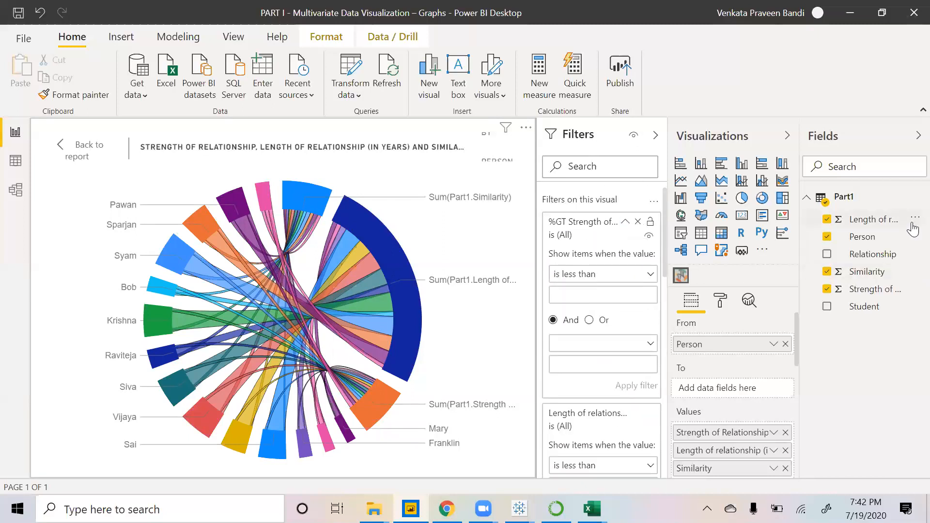
- Add the Length of relationship field to the chord chart as a visual-level filter
{"action": "left_click", "coordinate": [914, 220]}
{"action": "mouse_move", "coordinate": [878, 262]}
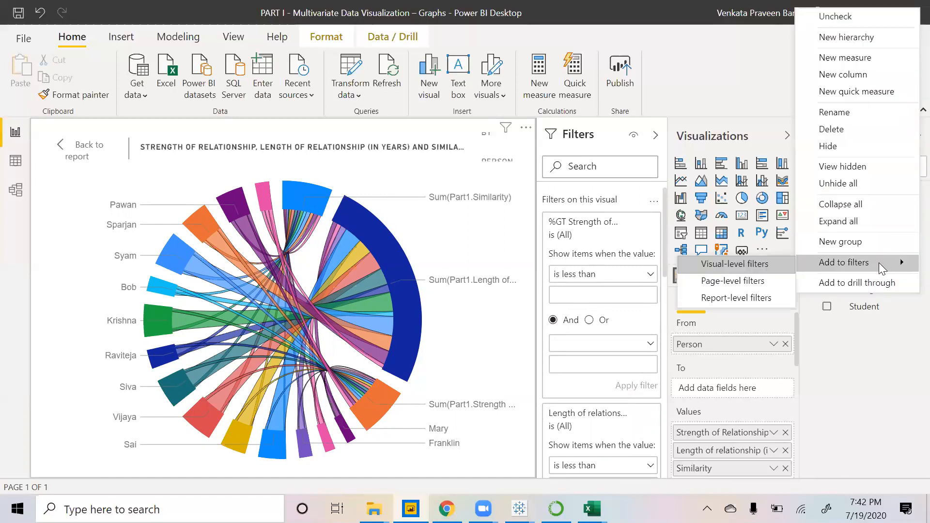
{"action": "left_click", "coordinate": [759, 264]}
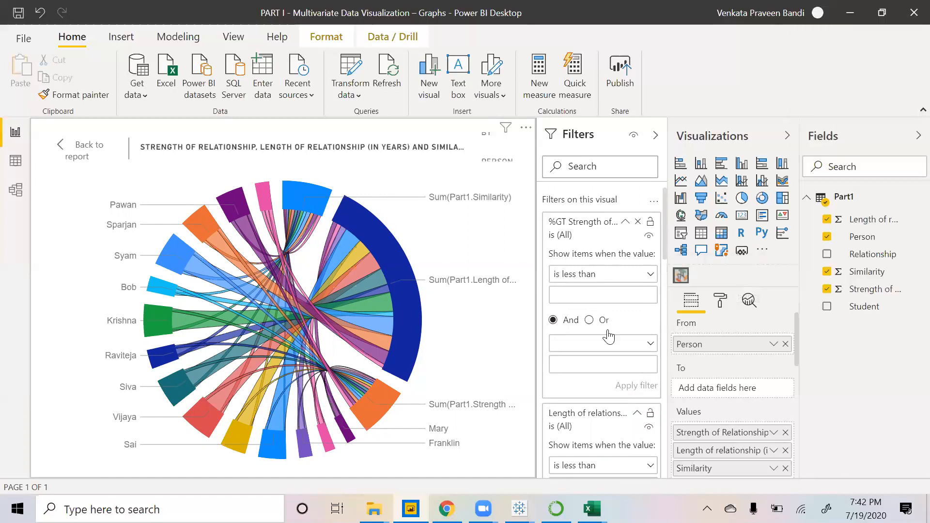
{"action": "scroll", "coordinate": [609, 339], "scroll_direction": "down", "scroll_amount": 3}
{"action": "scroll", "coordinate": [615, 393], "scroll_direction": "down", "scroll_amount": 3}
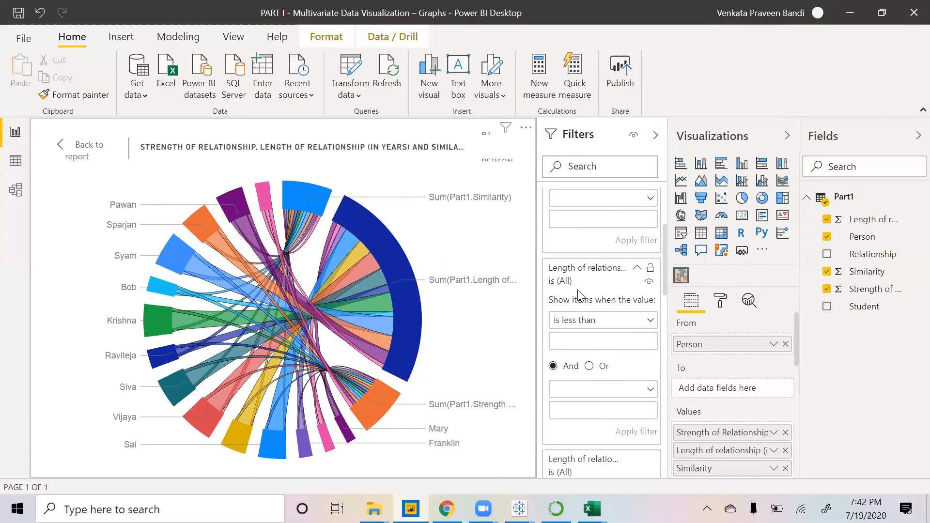
- Set the newly added Length of relationship filter's type to Basic filtering
{"action": "left_click", "coordinate": [628, 459]}
{"action": "scroll", "coordinate": [624, 405], "scroll_direction": "down", "scroll_amount": 1}
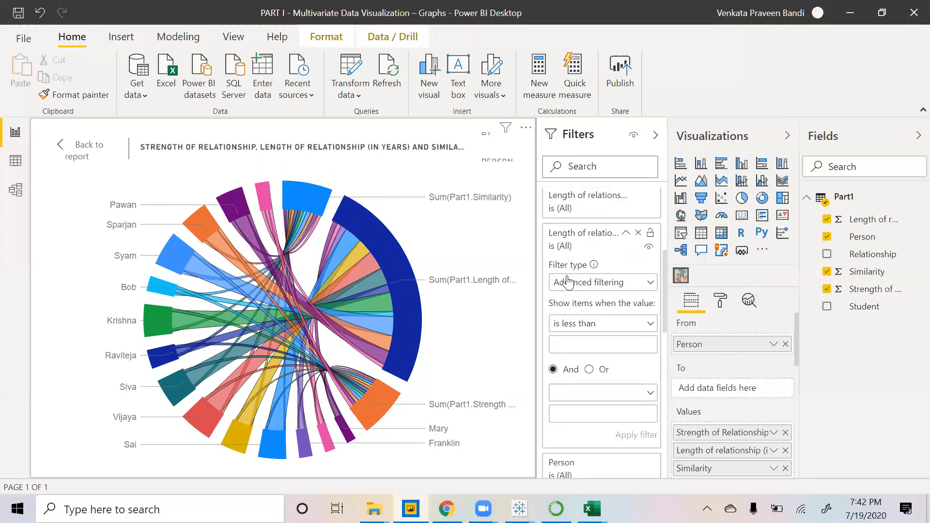
{"action": "left_click", "coordinate": [637, 287]}
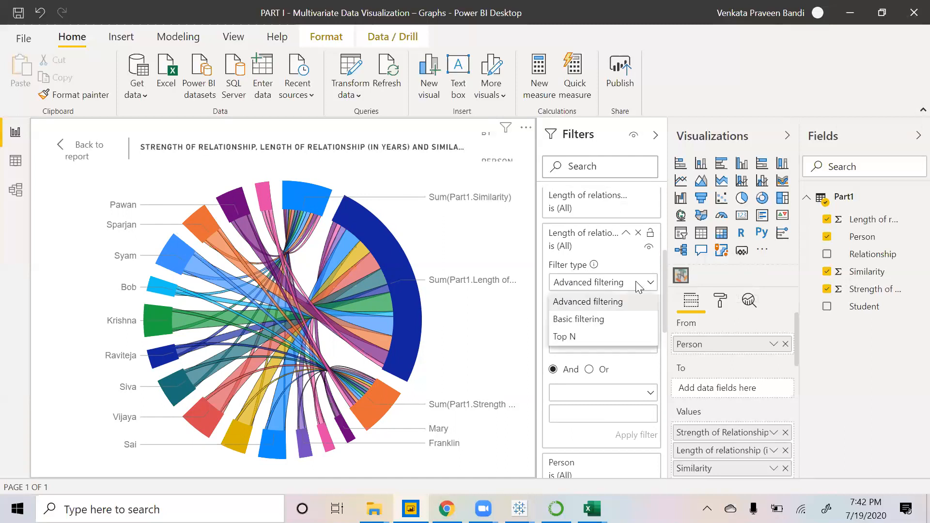
{"action": "left_click", "coordinate": [581, 319]}
{"action": "scroll", "coordinate": [599, 334], "scroll_direction": "up", "scroll_amount": 3}
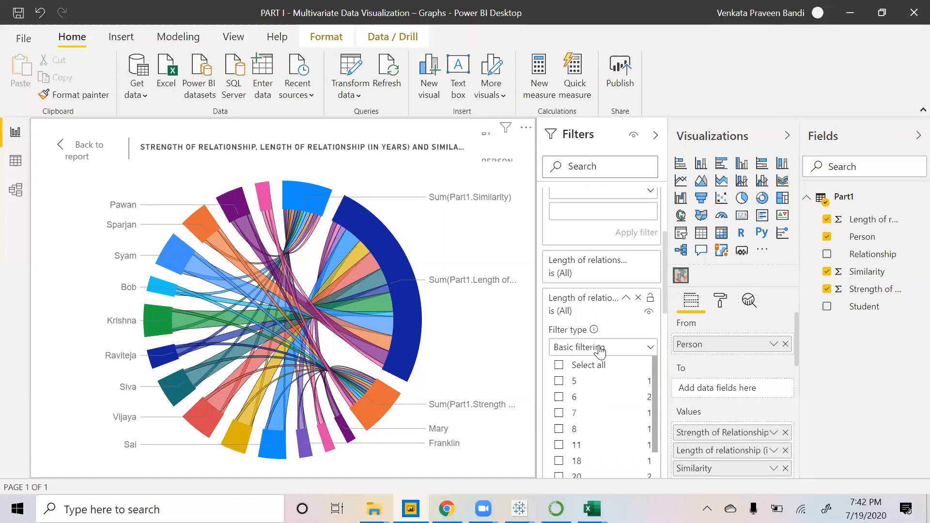
- Filter the chord chart to a length of relationship of 25 years, and clear that value from the filter
{"action": "scroll", "coordinate": [596, 371], "scroll_direction": "down", "scroll_amount": 3}
{"action": "scroll", "coordinate": [615, 411], "scroll_direction": "up", "scroll_amount": 2}
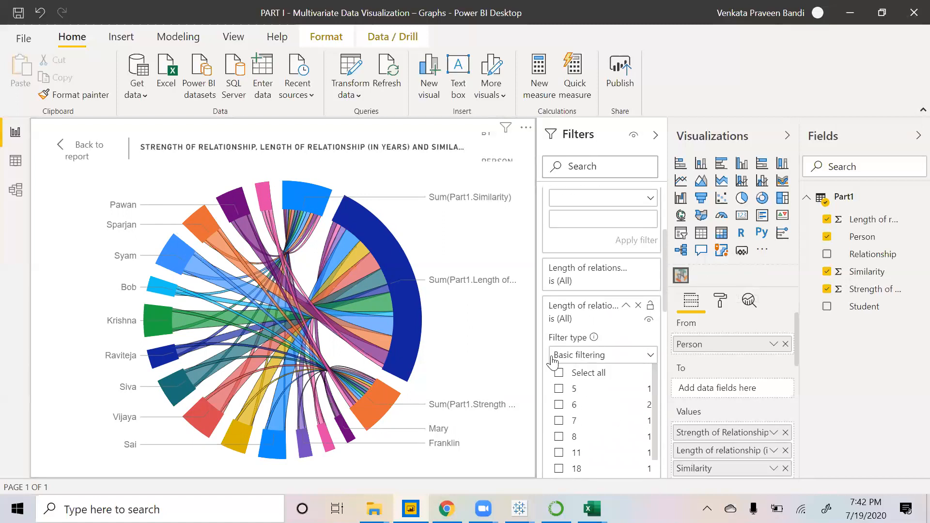
{"action": "scroll", "coordinate": [554, 357], "scroll_direction": "down", "scroll_amount": 3}
{"action": "scroll", "coordinate": [557, 359], "scroll_direction": "up", "scroll_amount": 2}
{"action": "scroll", "coordinate": [591, 376], "scroll_direction": "down", "scroll_amount": 2}
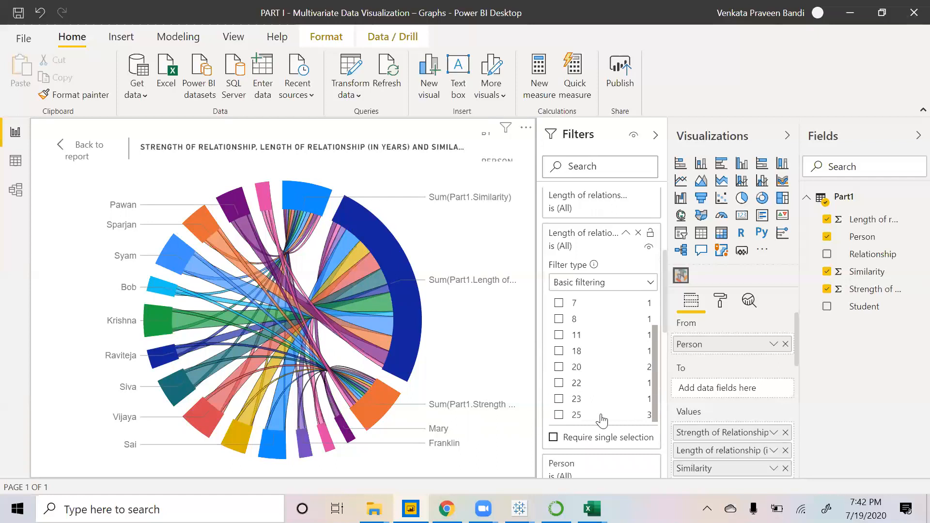
{"action": "left_click", "coordinate": [560, 415]}
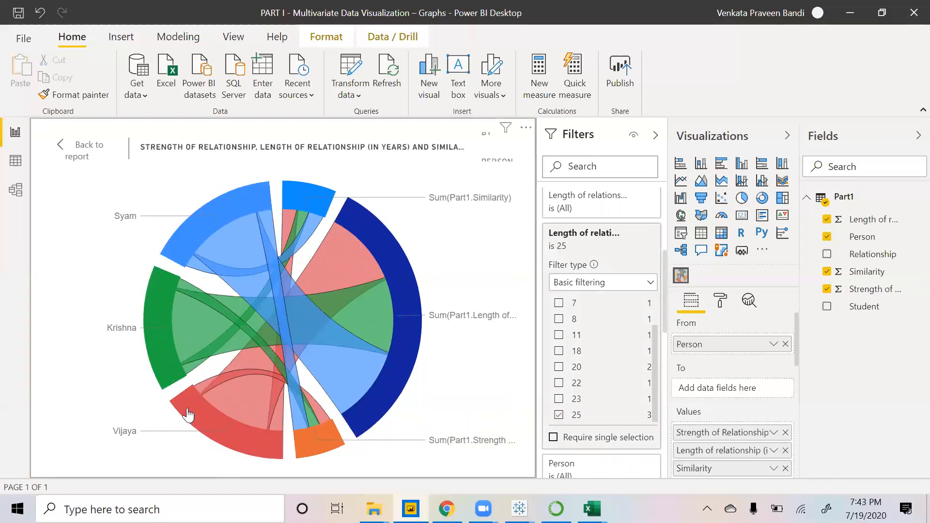
{"action": "left_click", "coordinate": [559, 415]}
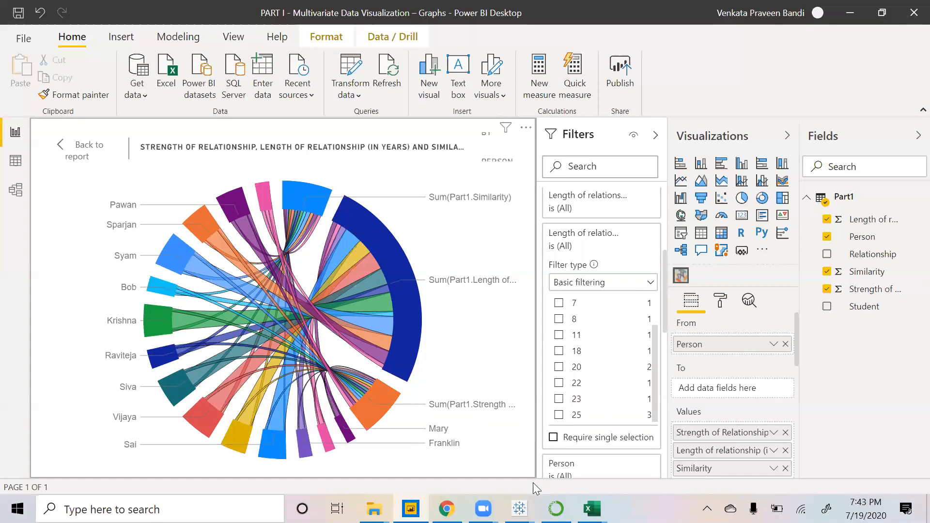
- Switch to the assignment page in Chrome and read the Part II description, including the crime dataset's size and record count
{"action": "left_click", "coordinate": [446, 509]}
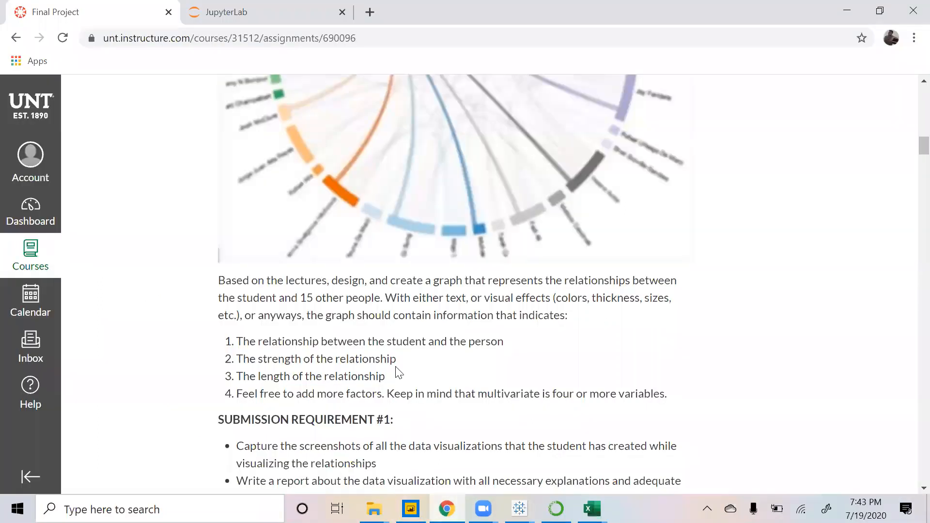
{"action": "scroll", "coordinate": [398, 373], "scroll_direction": "down", "scroll_amount": 12}
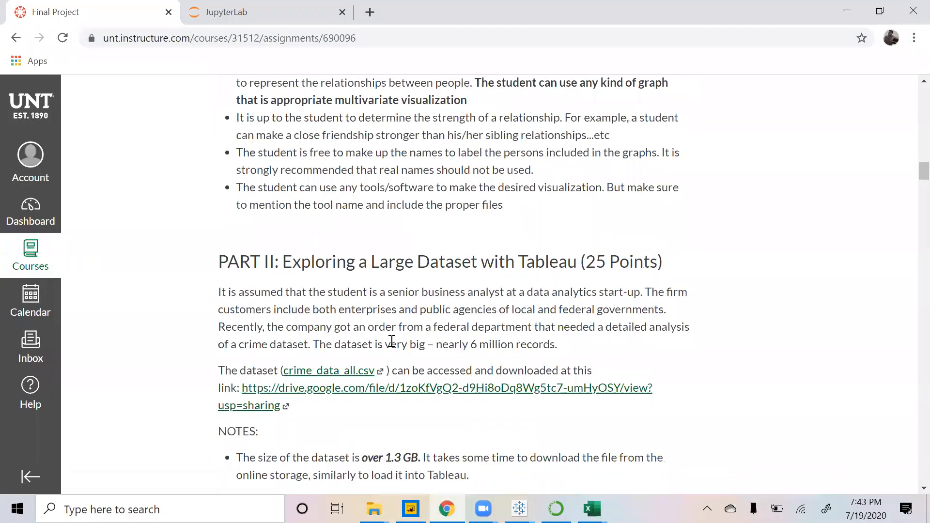
{"action": "scroll", "coordinate": [392, 342], "scroll_direction": "down", "scroll_amount": 1}
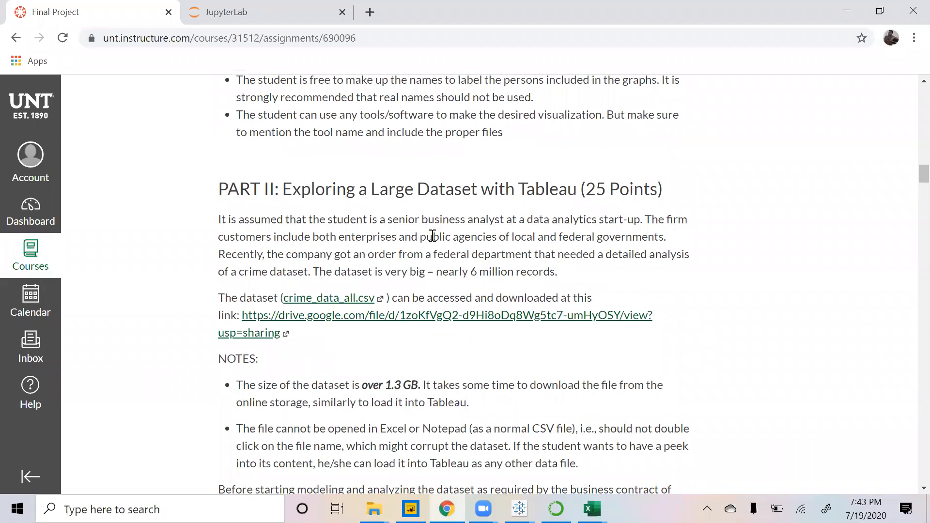
{"action": "scroll", "coordinate": [430, 237], "scroll_direction": "down", "scroll_amount": 1}
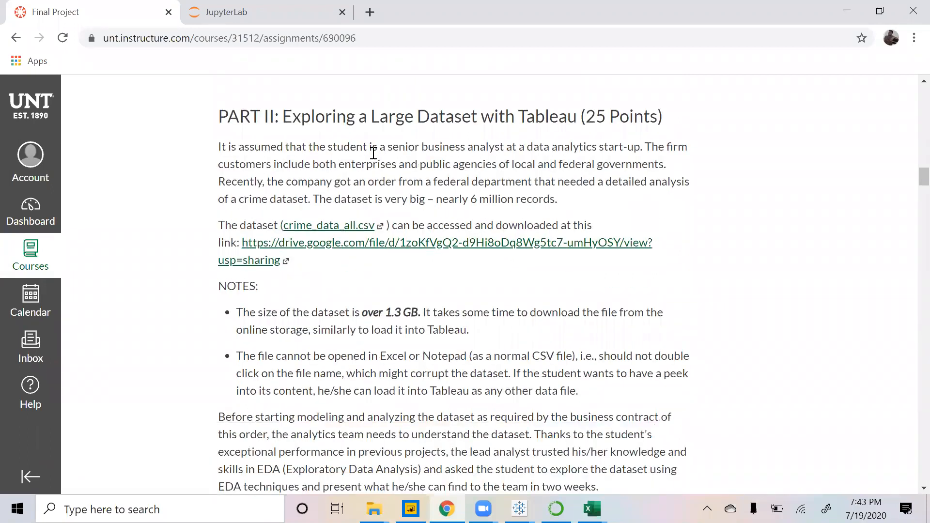
{"action": "left_click_drag", "start_coordinate": [371, 113], "coordinate": [475, 137]}
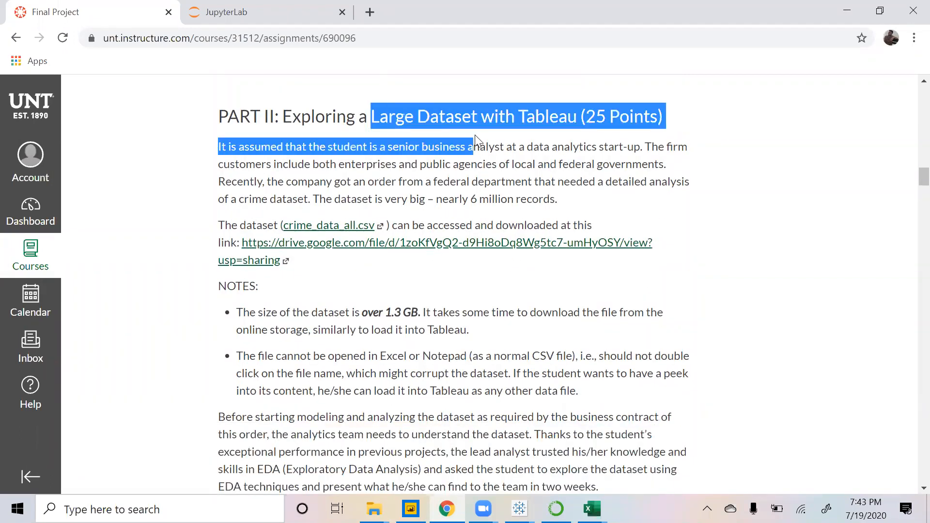
{"action": "left_click", "coordinate": [473, 115]}
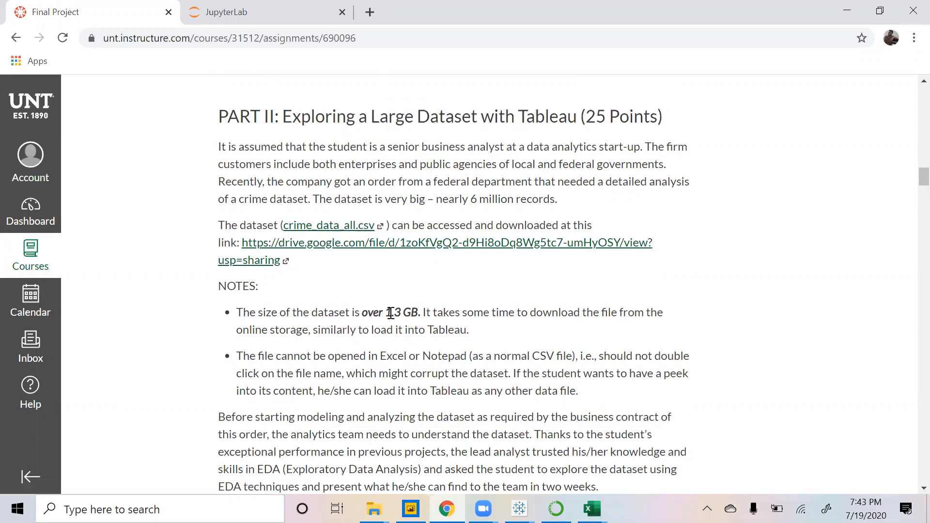
{"action": "left_click_drag", "start_coordinate": [386, 312], "coordinate": [418, 312]}
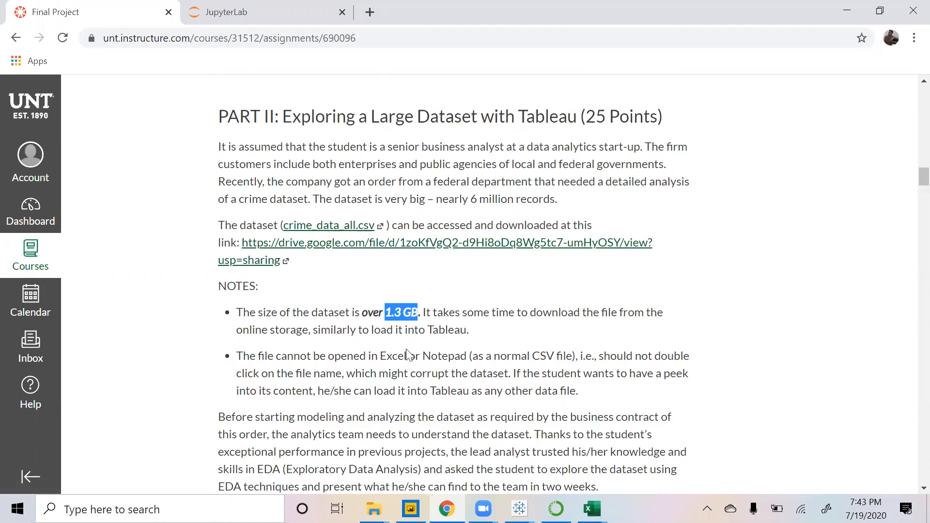
{"action": "left_click", "coordinate": [530, 321]}
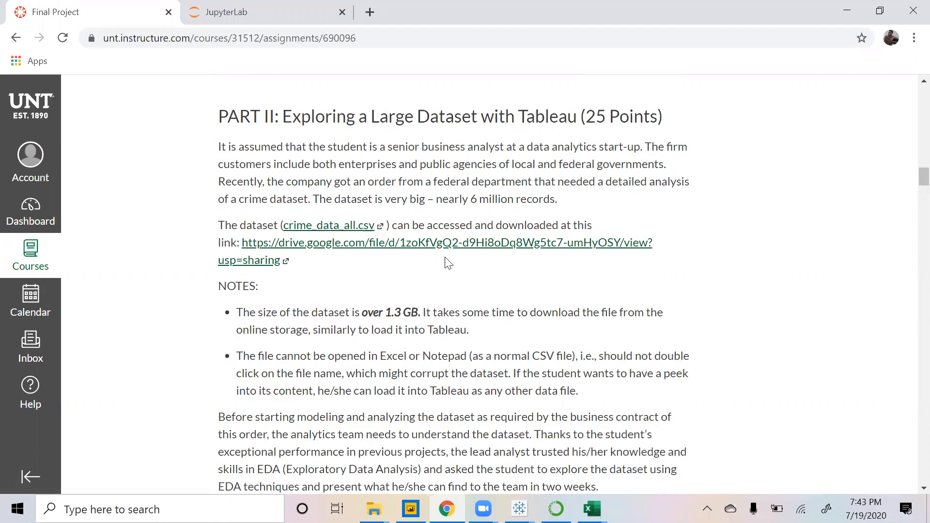
{"action": "left_click_drag", "start_coordinate": [467, 198], "coordinate": [574, 201]}
{"action": "left_click", "coordinate": [580, 200]}
- Switch to the Part II workbook in Tableau and inspect the crime_data_all data source
{"action": "mouse_move", "coordinate": [519, 509]}
{"action": "left_click", "coordinate": [499, 458]}
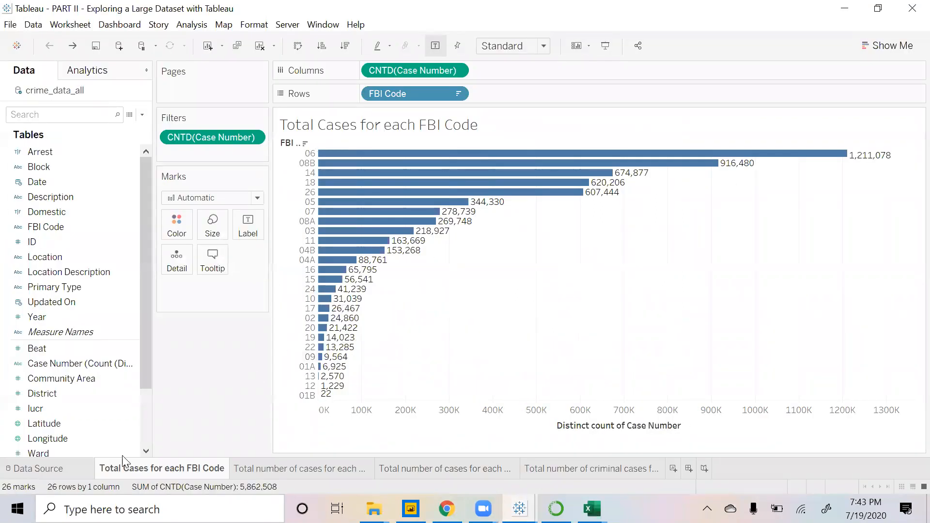
{"action": "left_click", "coordinate": [34, 469]}
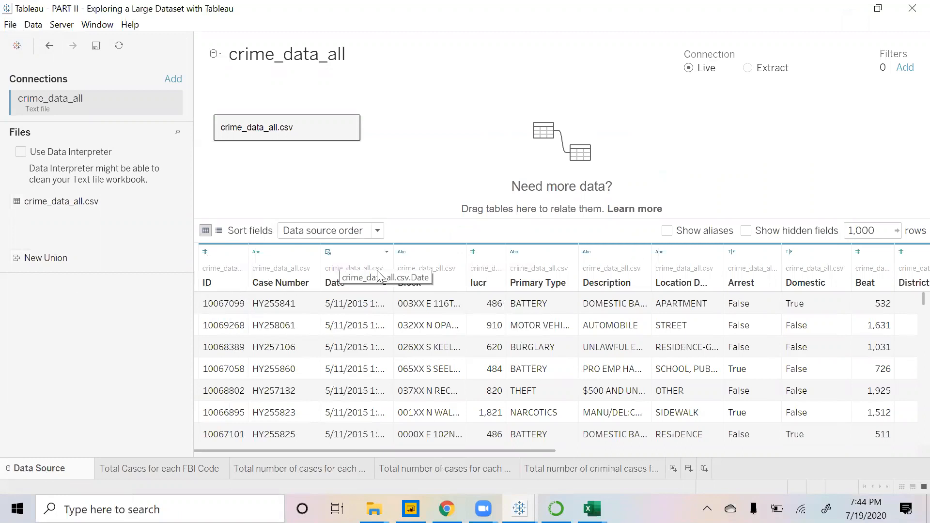
{"action": "left_click_drag", "start_coordinate": [504, 450], "coordinate": [458, 444]}
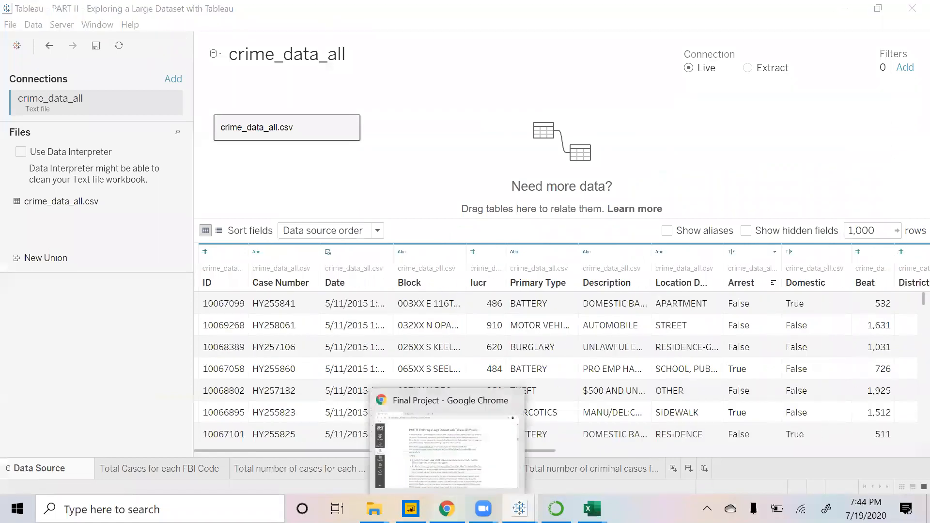
- Return to the assignment page in Chrome and review the questions the Part II presentation must answer
{"action": "left_click", "coordinate": [411, 436]}
{"action": "scroll", "coordinate": [361, 397], "scroll_direction": "down", "scroll_amount": 7}
{"action": "scroll", "coordinate": [350, 368], "scroll_direction": "down", "scroll_amount": 2}
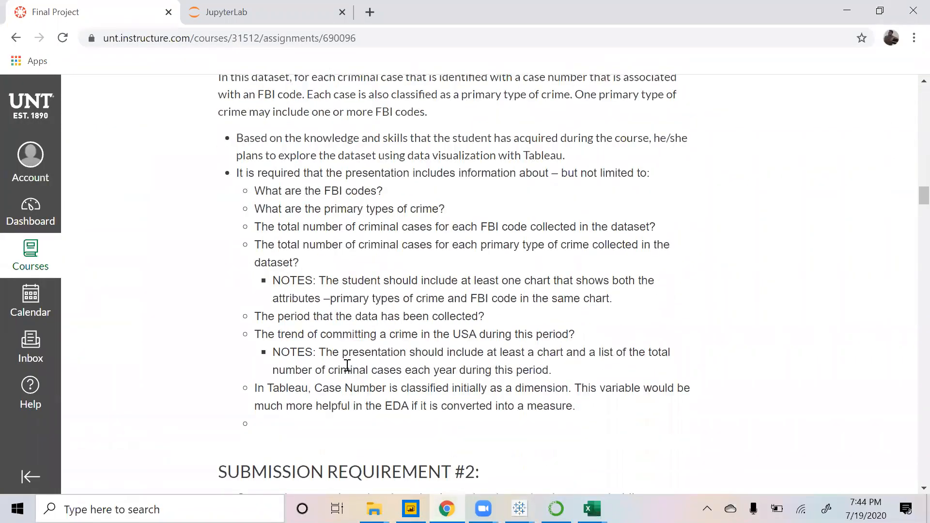
{"action": "double_click", "coordinate": [341, 192]}
{"action": "double_click", "coordinate": [371, 208]}
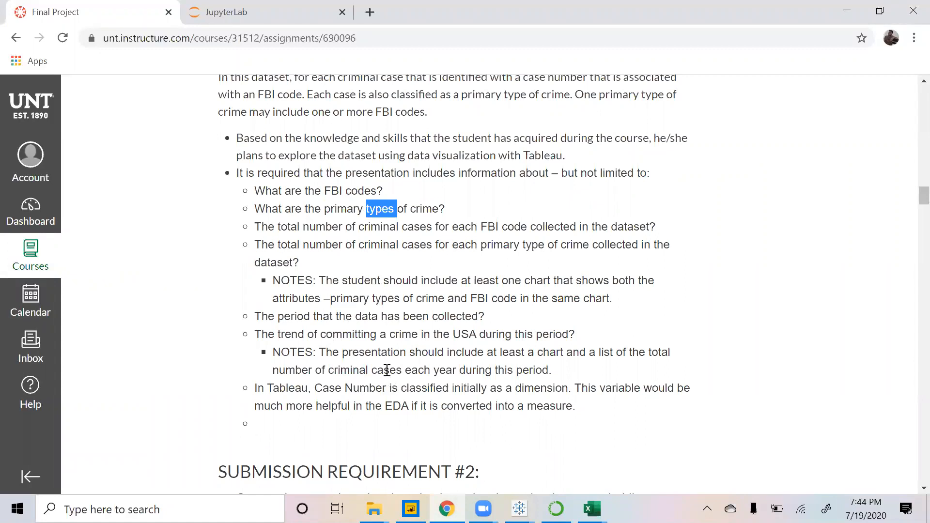
{"action": "double_click", "coordinate": [292, 314]}
{"action": "left_click", "coordinate": [286, 338]}
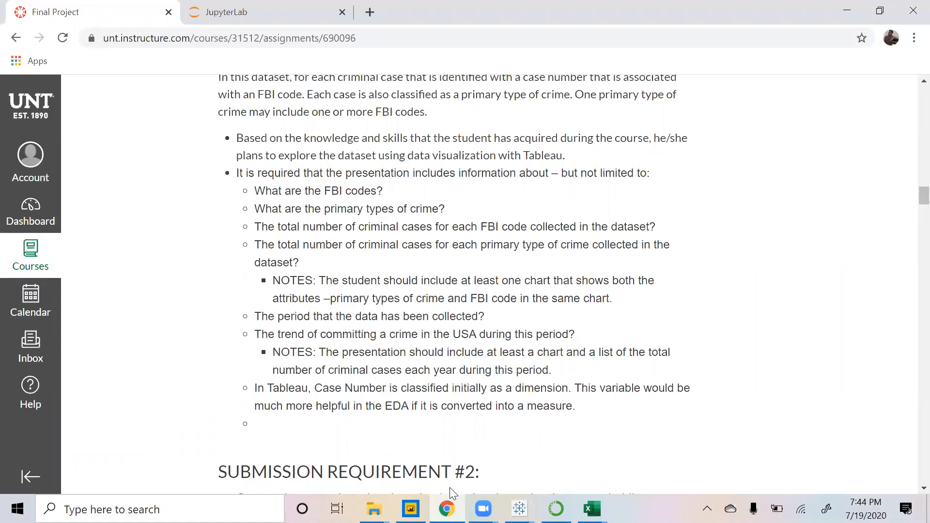
- Switch back to the Part II Tableau workbook and examine the crime_data_all columns from ID through X Coordinate
{"action": "mouse_move", "coordinate": [519, 509]}
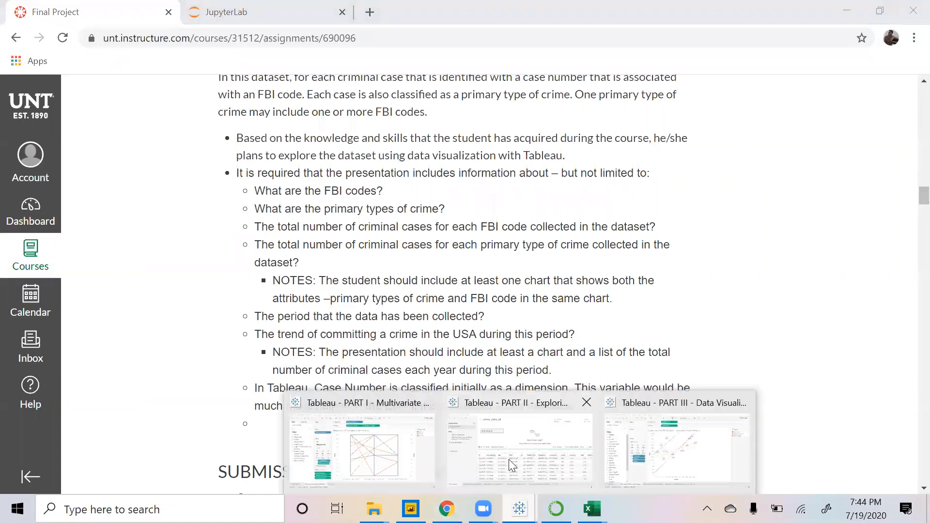
{"action": "left_click", "coordinate": [508, 459]}
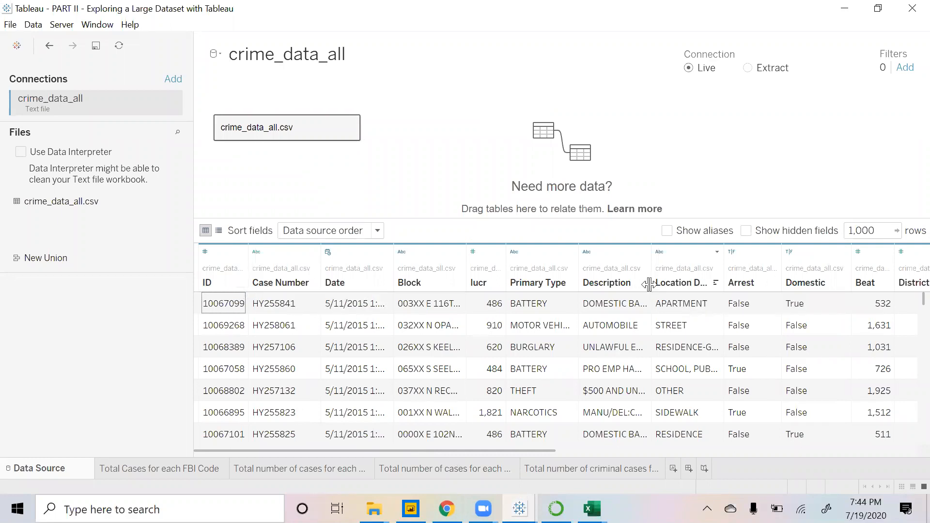
{"action": "left_click_drag", "start_coordinate": [518, 451], "coordinate": [683, 450]}
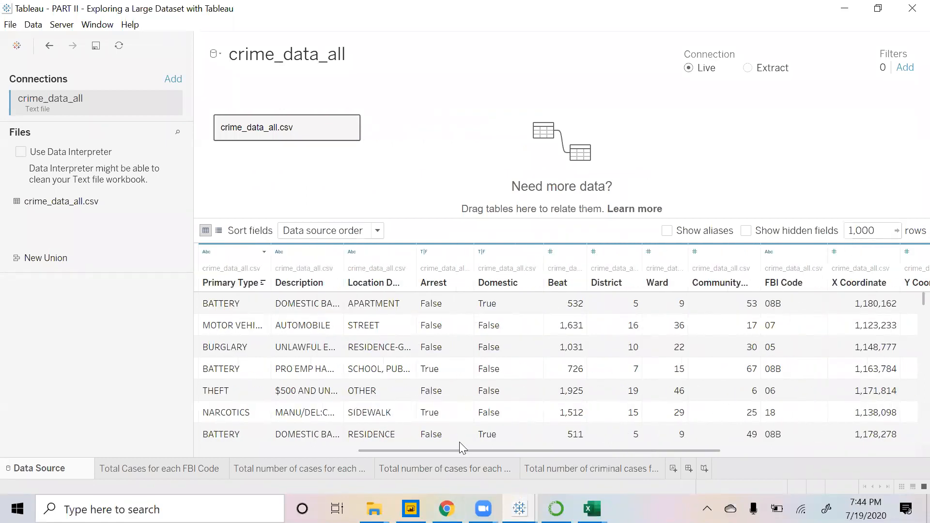
{"action": "left_click_drag", "start_coordinate": [614, 450], "coordinate": [468, 470]}
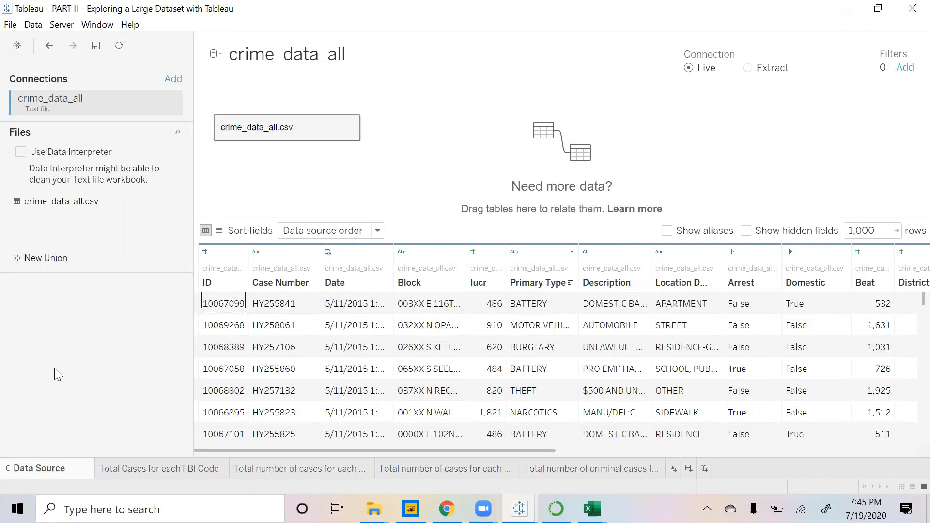
- Open the Total Cases for each FBI Code sheet and view the Case Number field's conversion options without changing it
{"action": "left_click", "coordinate": [156, 473]}
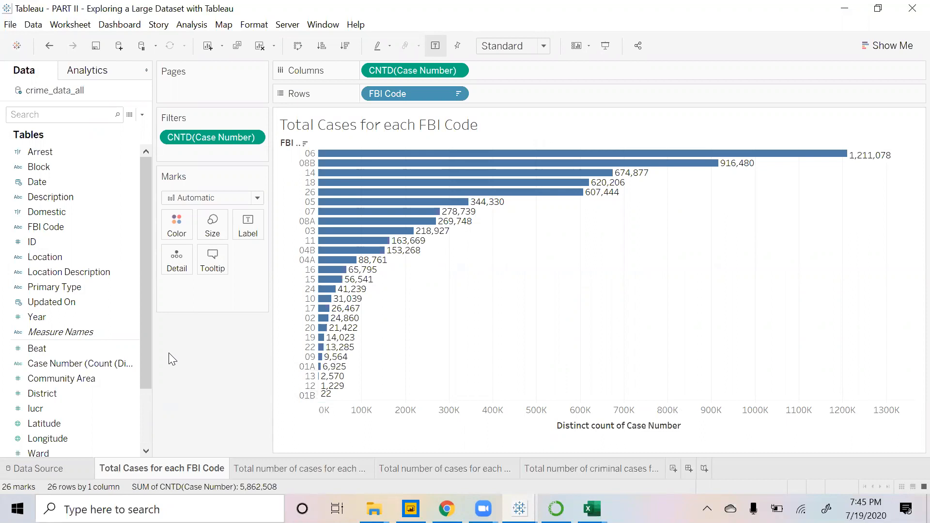
{"action": "mouse_move", "coordinate": [301, 168]}
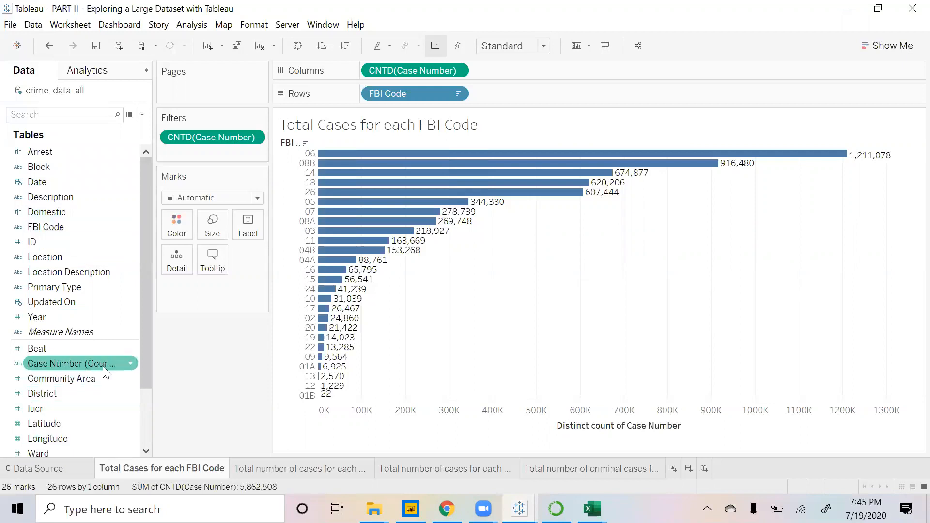
{"action": "left_click", "coordinate": [129, 364]}
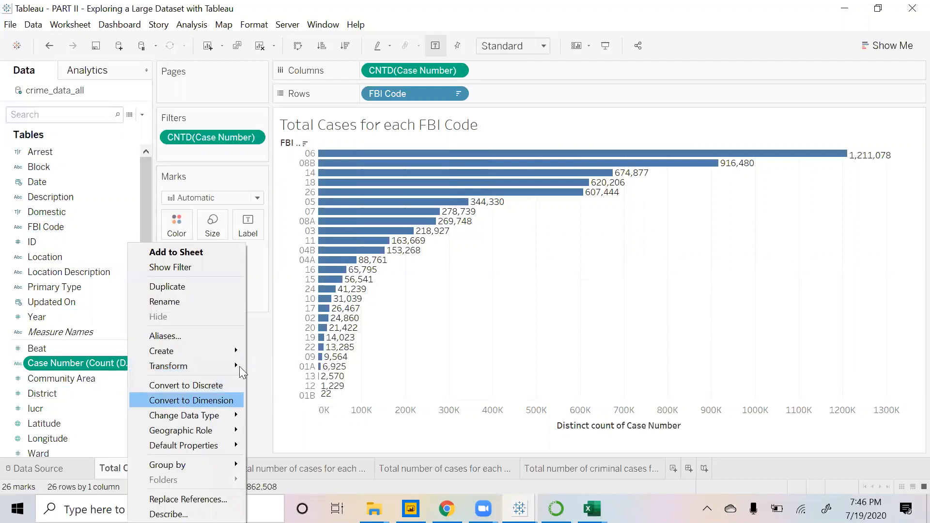
{"action": "left_click", "coordinate": [260, 335]}
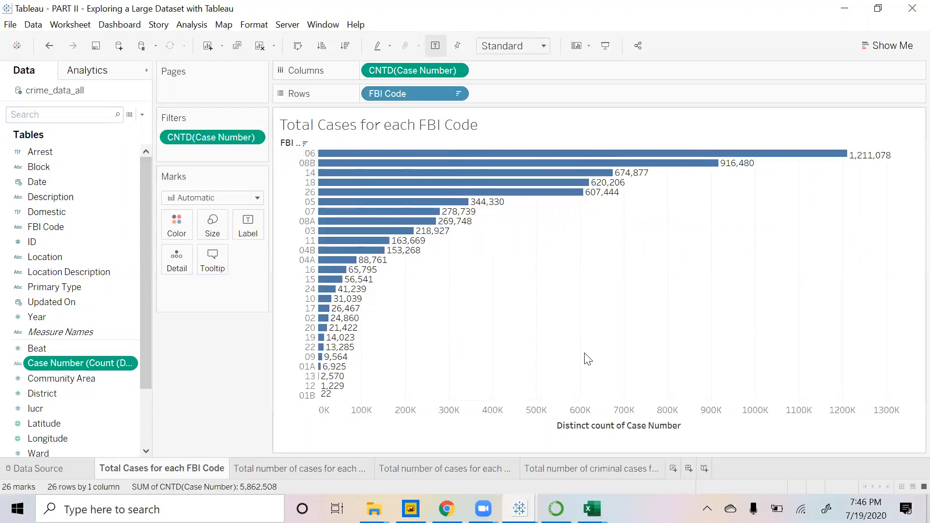
- Review the FBI code chart's type in Show Me, its mark label settings, and its longest and shortest bars
{"action": "left_click", "coordinate": [877, 49]}
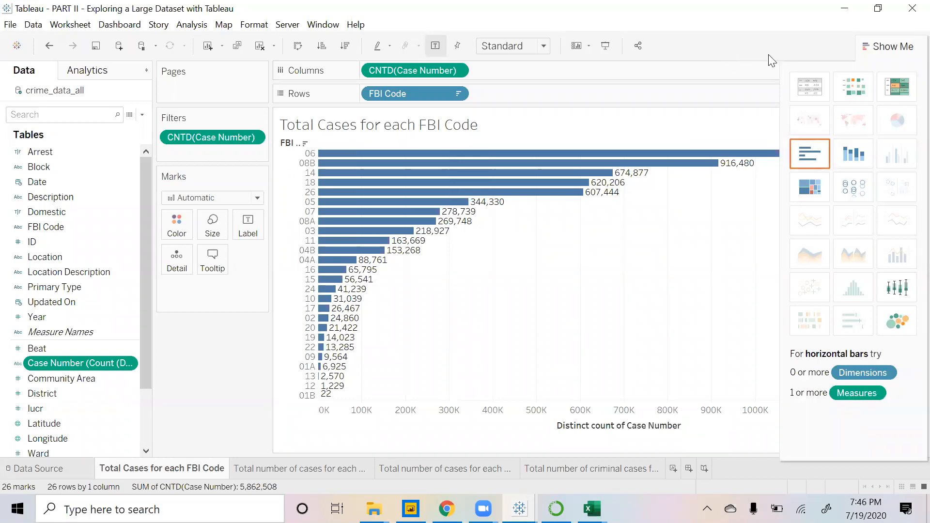
{"action": "left_click", "coordinate": [877, 46]}
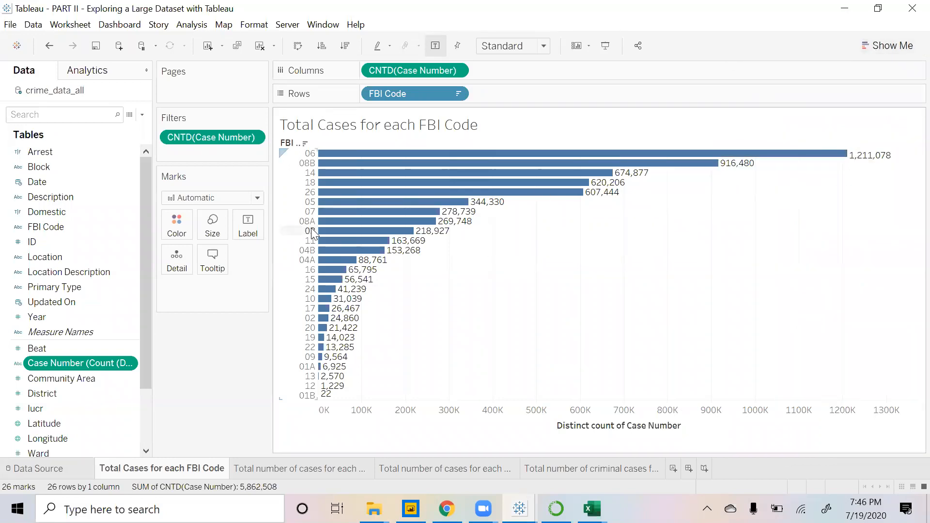
{"action": "left_click", "coordinate": [247, 225]}
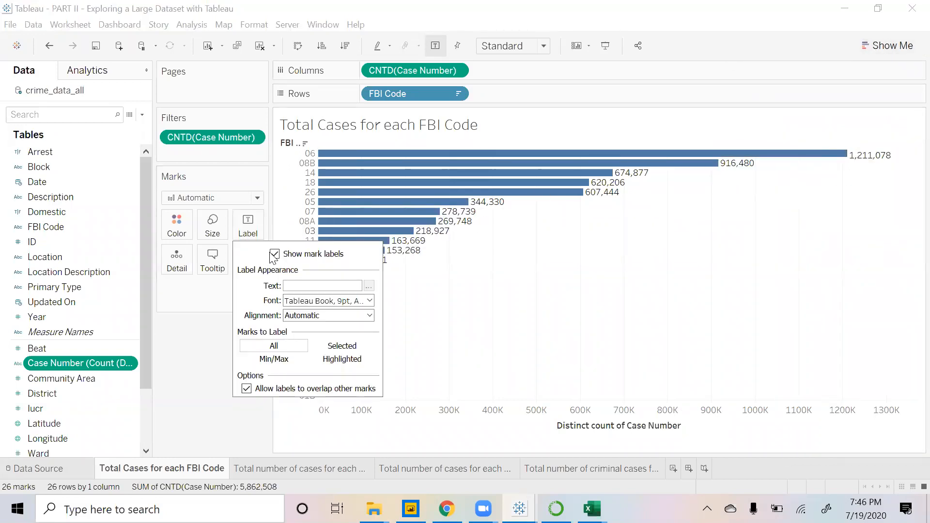
{"action": "left_click", "coordinate": [199, 393]}
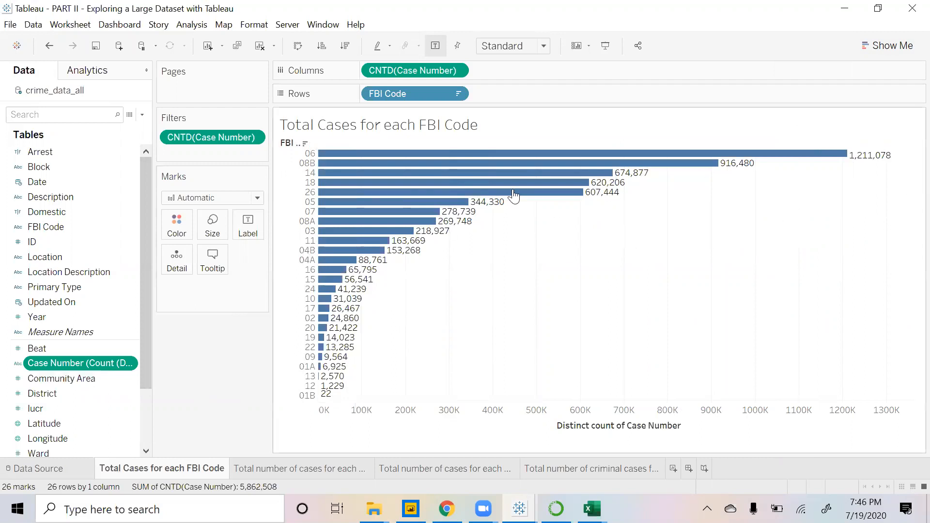
{"action": "mouse_move", "coordinate": [327, 165]}
{"action": "mouse_move", "coordinate": [324, 402]}
- Reopen the crime_data_all data source and look through its data rows
{"action": "left_click", "coordinate": [60, 469]}
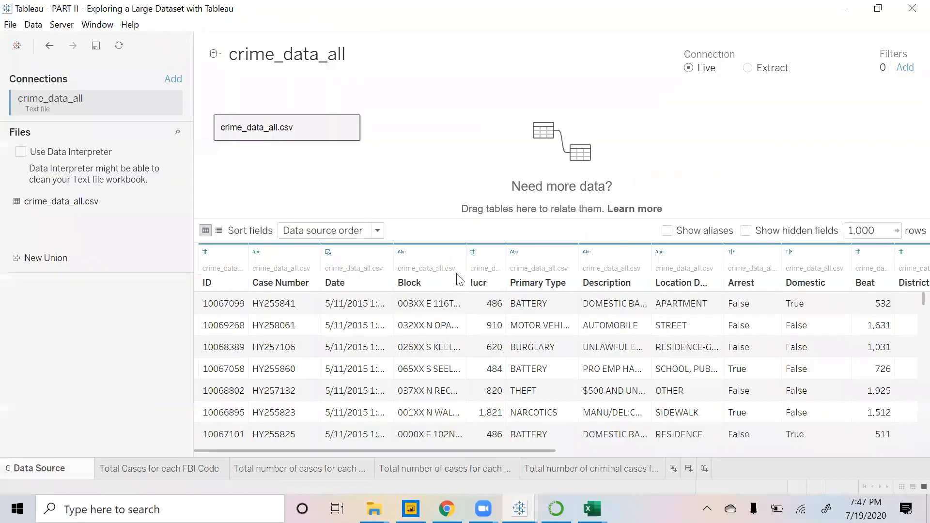
{"action": "scroll", "coordinate": [548, 377], "scroll_direction": "down", "scroll_amount": 3}
{"action": "scroll", "coordinate": [547, 380], "scroll_direction": "up", "scroll_amount": 3}
- Open the sheet of total cases per primary type of crime and check which field sorts the Primary Type bars
{"action": "left_click", "coordinate": [282, 470]}
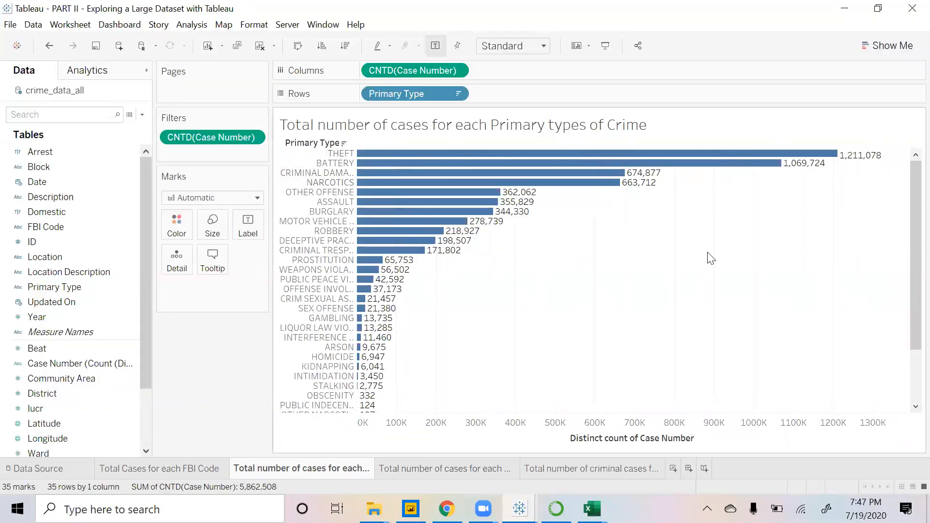
{"action": "scroll", "coordinate": [709, 250], "scroll_direction": "down", "scroll_amount": 3}
{"action": "scroll", "coordinate": [552, 344], "scroll_direction": "up", "scroll_amount": 3}
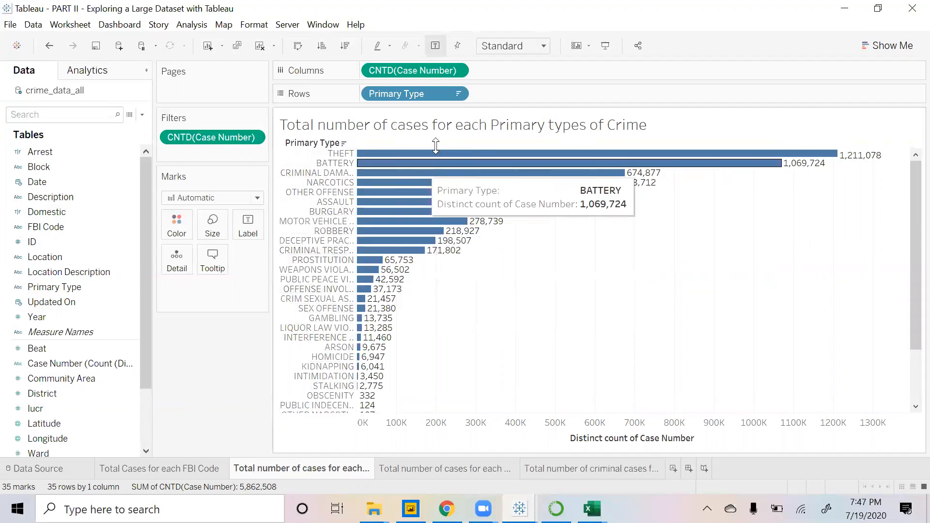
{"action": "left_click", "coordinate": [345, 143]}
{"action": "mouse_move", "coordinate": [389, 181]}
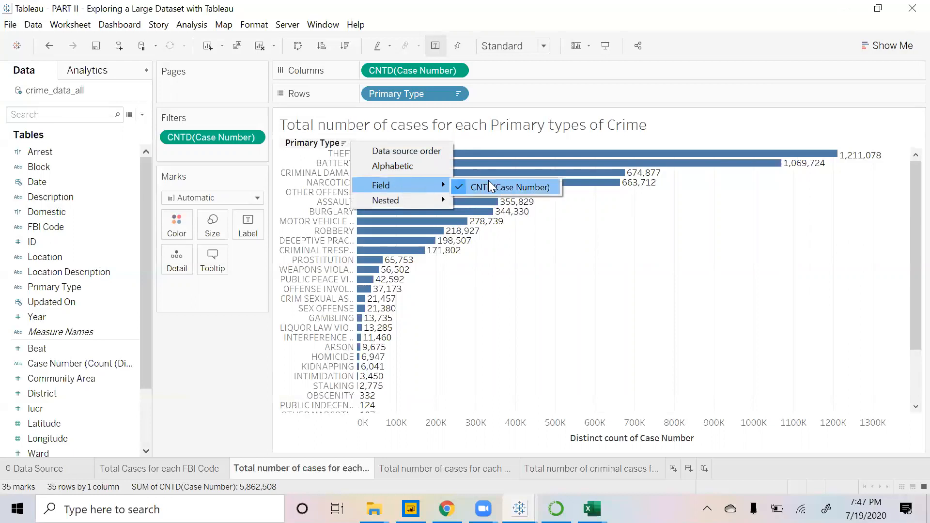
{"action": "left_click", "coordinate": [230, 365]}
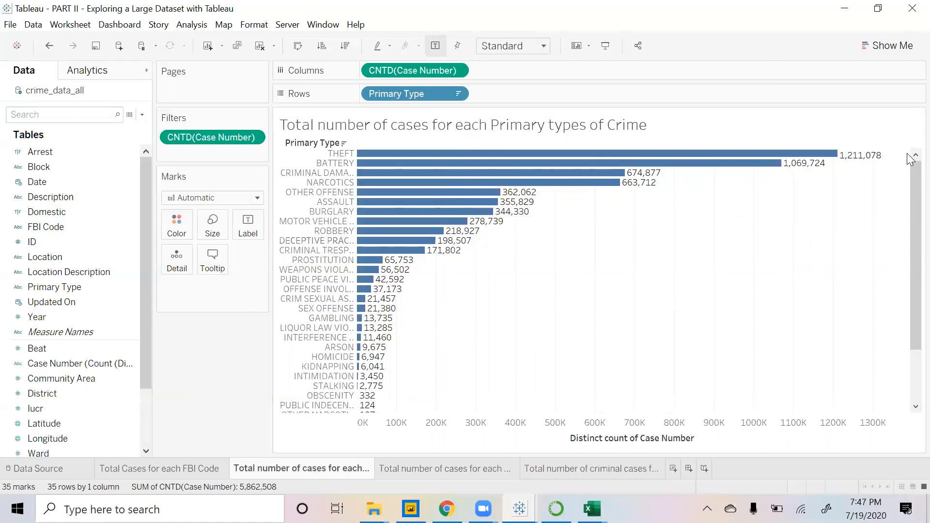
- Compare the crime types with the most and fewest cases in the primary types chart
{"action": "mouse_move", "coordinate": [839, 145]}
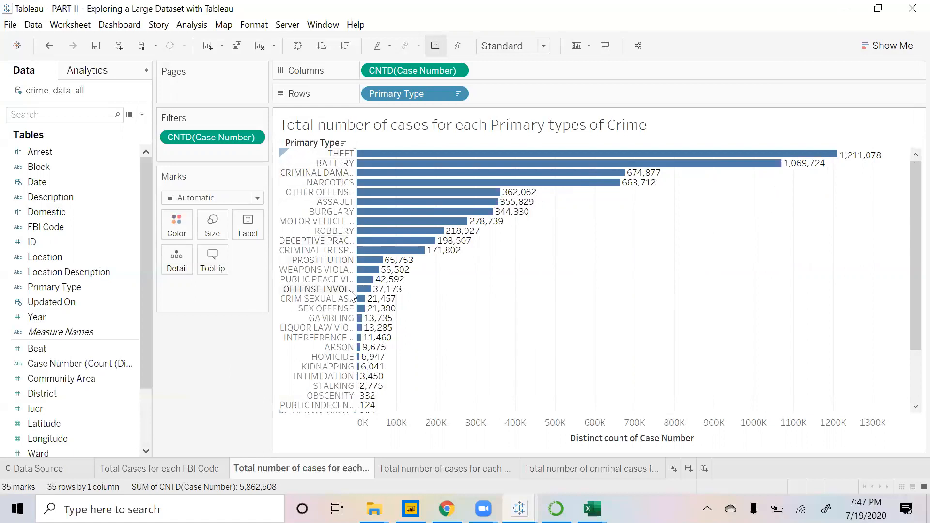
{"action": "scroll", "coordinate": [358, 257], "scroll_direction": "down", "scroll_amount": 5}
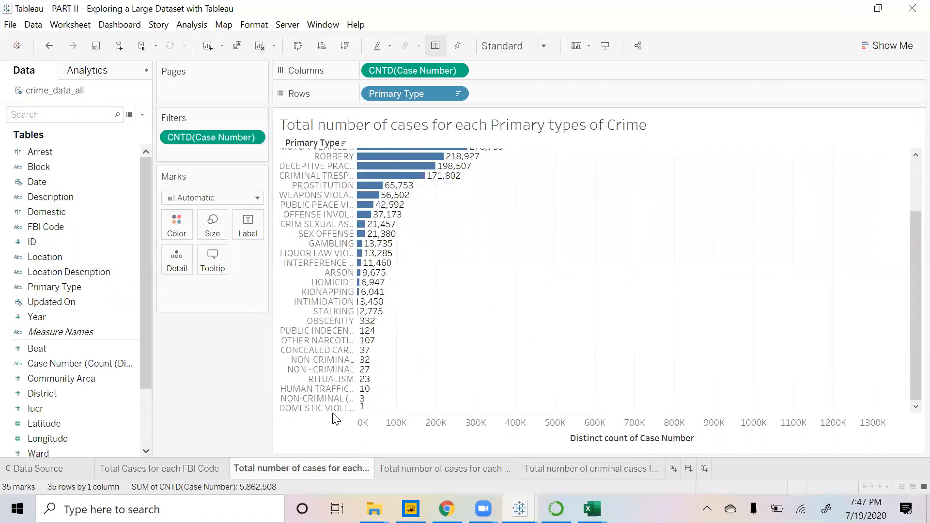
{"action": "mouse_move", "coordinate": [362, 411]}
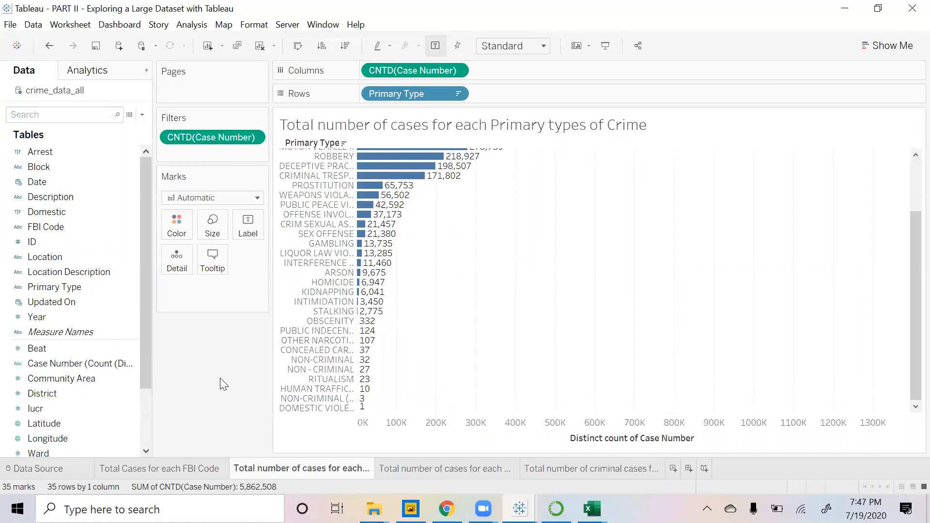
- Switch to Chrome and review the Final Project page's questions on total cases per FBI code and primary type of crime
{"action": "left_click", "coordinate": [446, 509]}
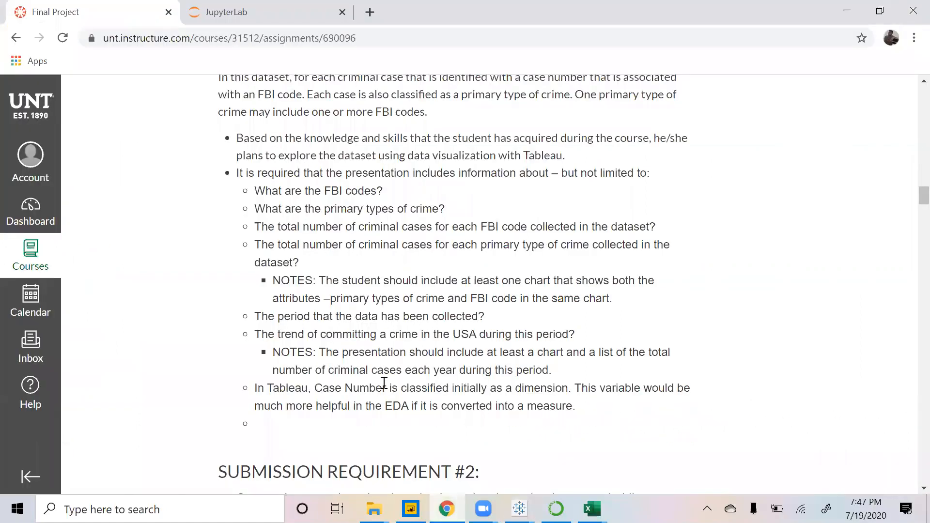
{"action": "left_click_drag", "start_coordinate": [293, 193], "coordinate": [374, 213]}
{"action": "double_click", "coordinate": [333, 226]}
{"action": "double_click", "coordinate": [504, 227]}
{"action": "double_click", "coordinate": [488, 244]}
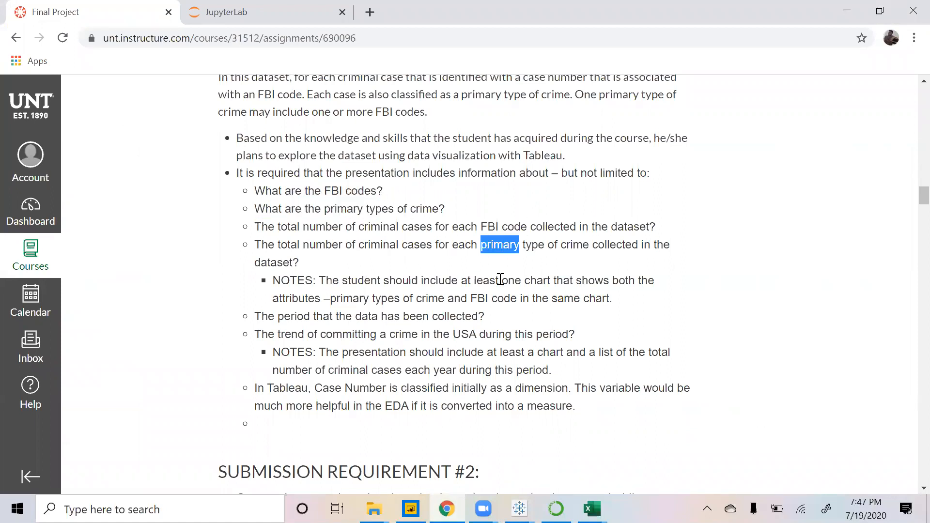
{"action": "mouse_move", "coordinate": [447, 509]}
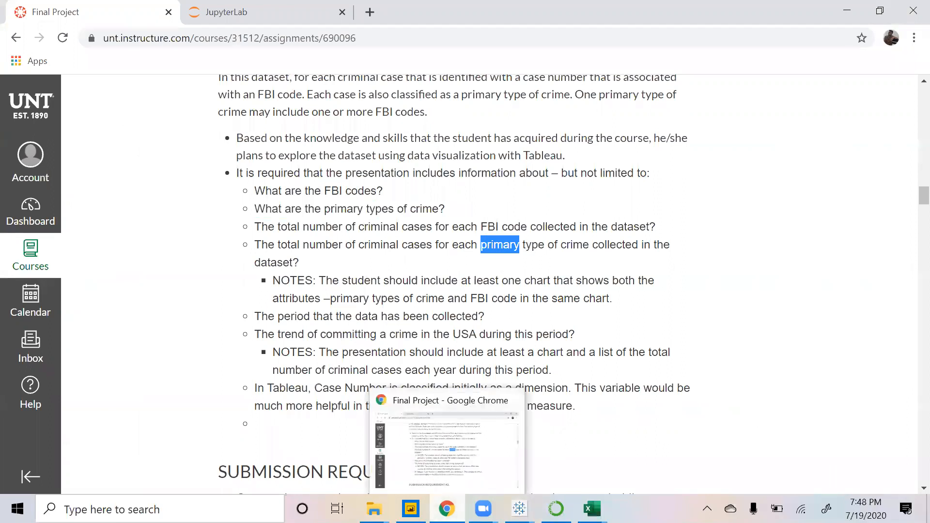
- Switch back to Tableau, open the sheet of total cases per primary type in each FBI code, and look through its rows
{"action": "mouse_move", "coordinate": [519, 509]}
{"action": "left_click", "coordinate": [516, 474]}
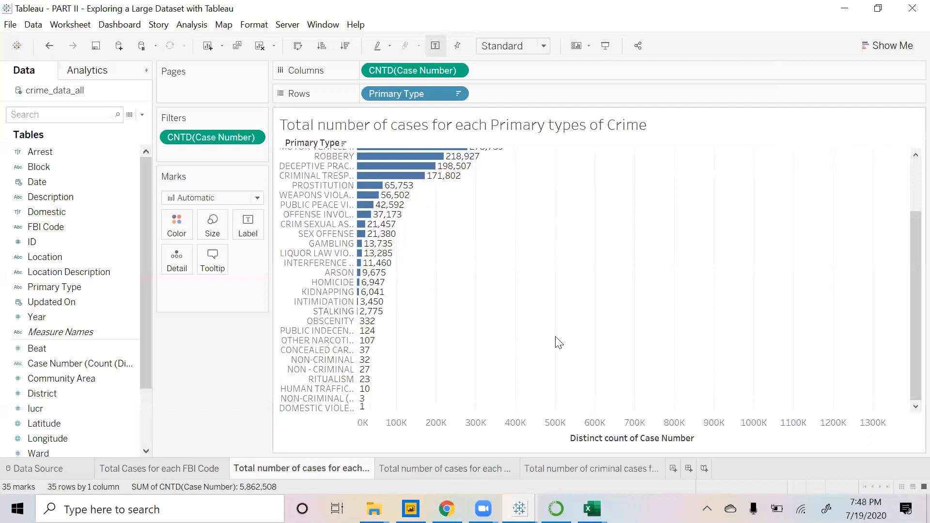
{"action": "scroll", "coordinate": [421, 363], "scroll_direction": "up", "scroll_amount": 3}
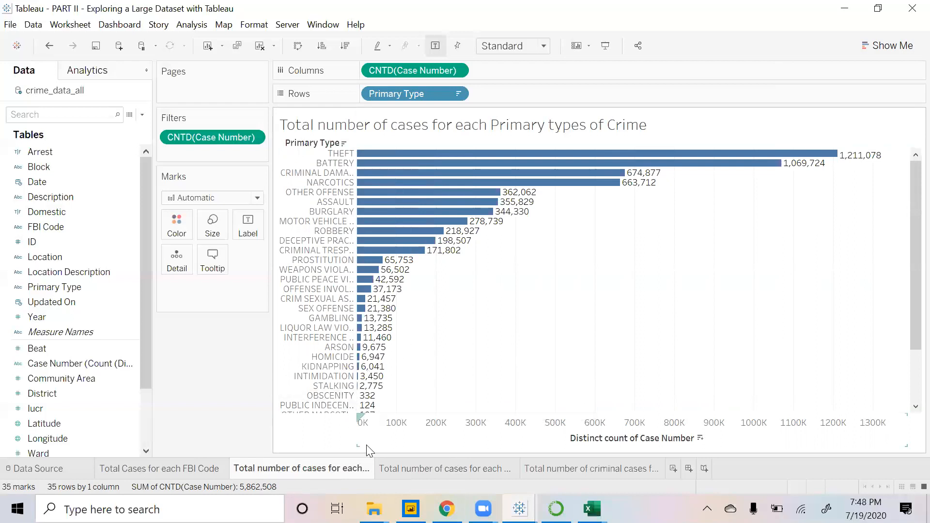
{"action": "left_click", "coordinate": [391, 469]}
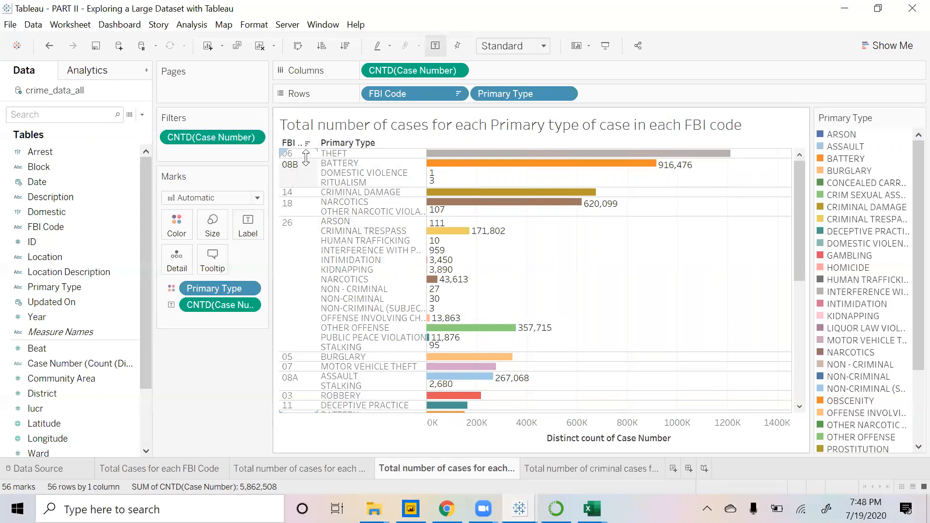
{"action": "scroll", "coordinate": [291, 170], "scroll_direction": "down", "scroll_amount": 3}
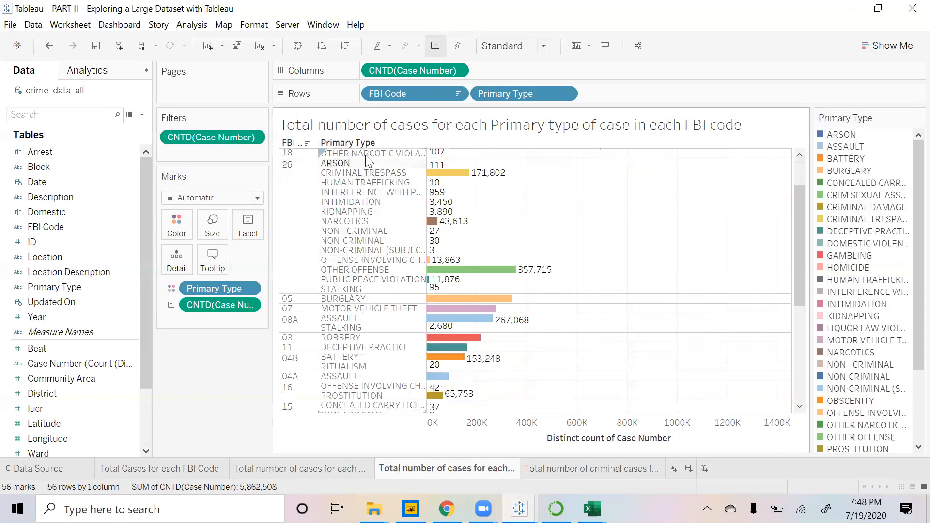
{"action": "scroll", "coordinate": [376, 256], "scroll_direction": "up", "scroll_amount": 3}
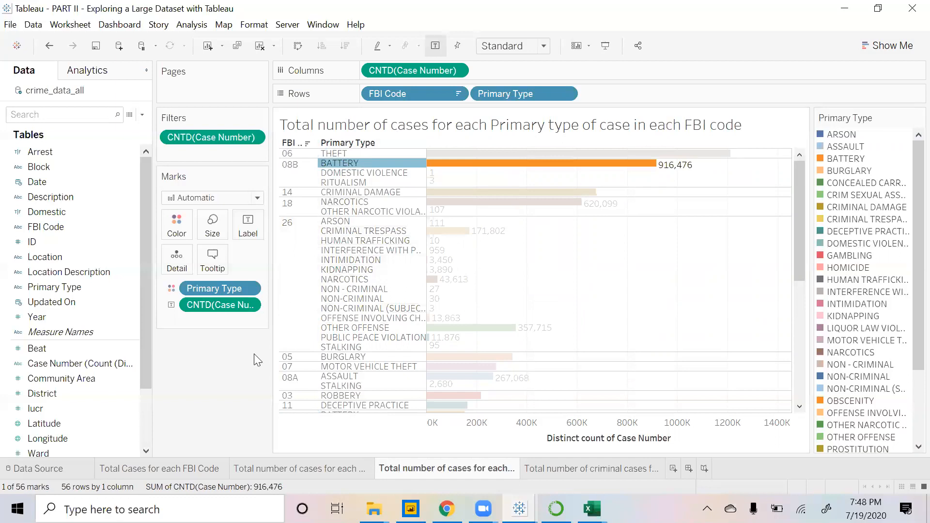
- Turn on highlighting of selected items in the Primary Type legend, with BATTERY selected
{"action": "double_click", "coordinate": [849, 159]}
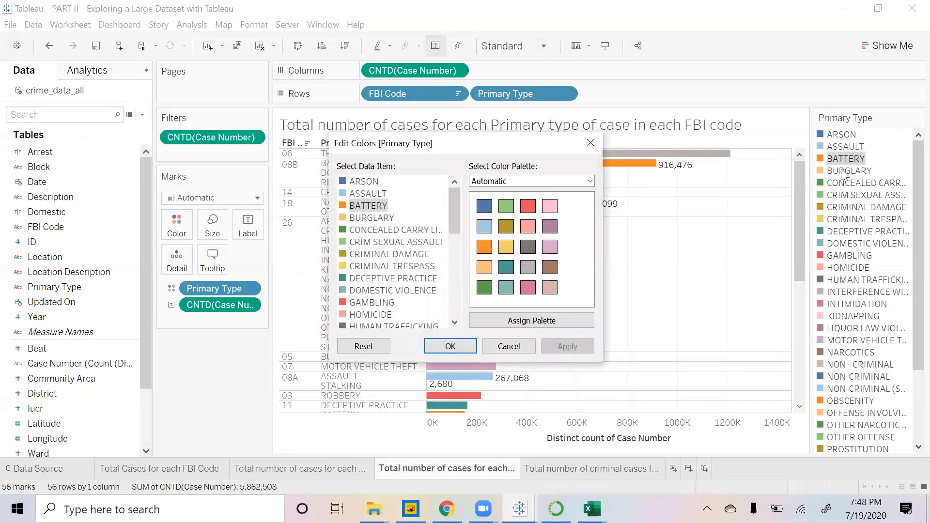
{"action": "left_click", "coordinate": [591, 143]}
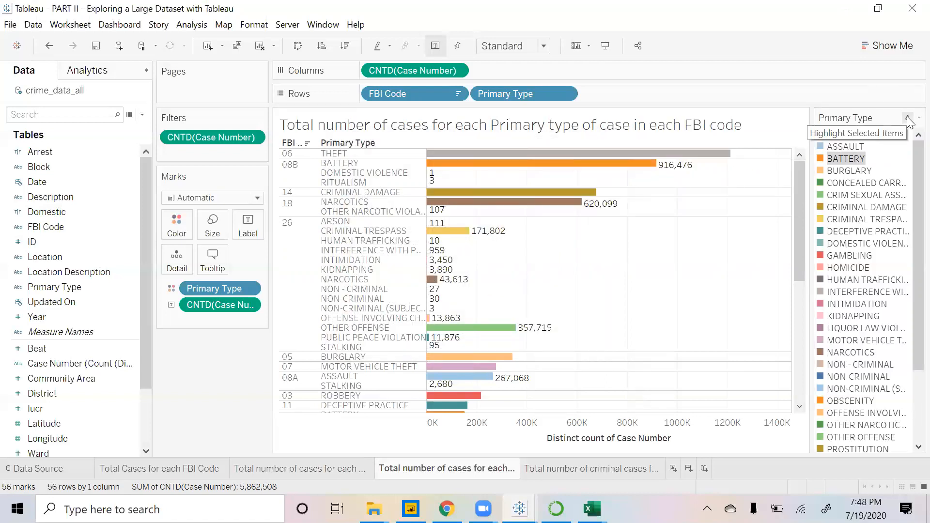
{"action": "left_click", "coordinate": [908, 118]}
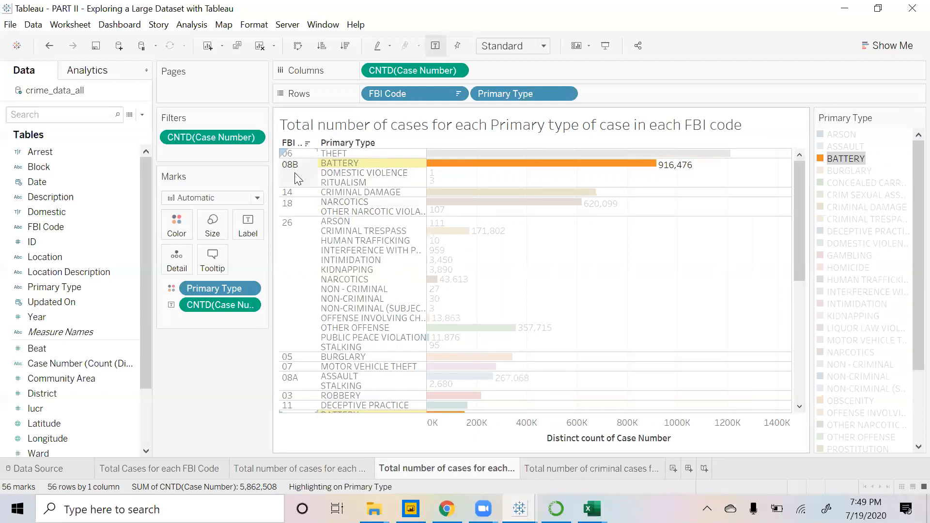
- Look through the chart for the FBI codes that contain BATTERY, and clear the highlight
{"action": "scroll", "coordinate": [346, 213], "scroll_direction": "down", "scroll_amount": 2}
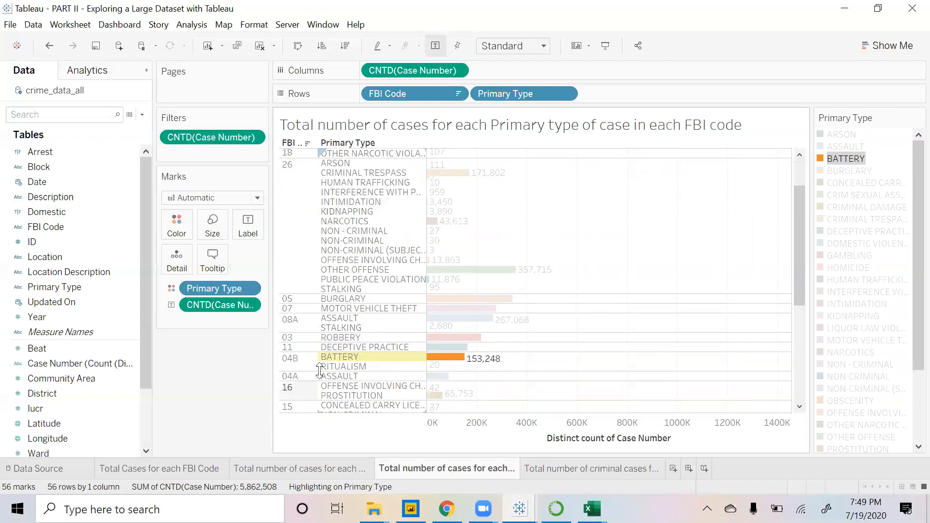
{"action": "scroll", "coordinate": [484, 317], "scroll_direction": "down", "scroll_amount": 4}
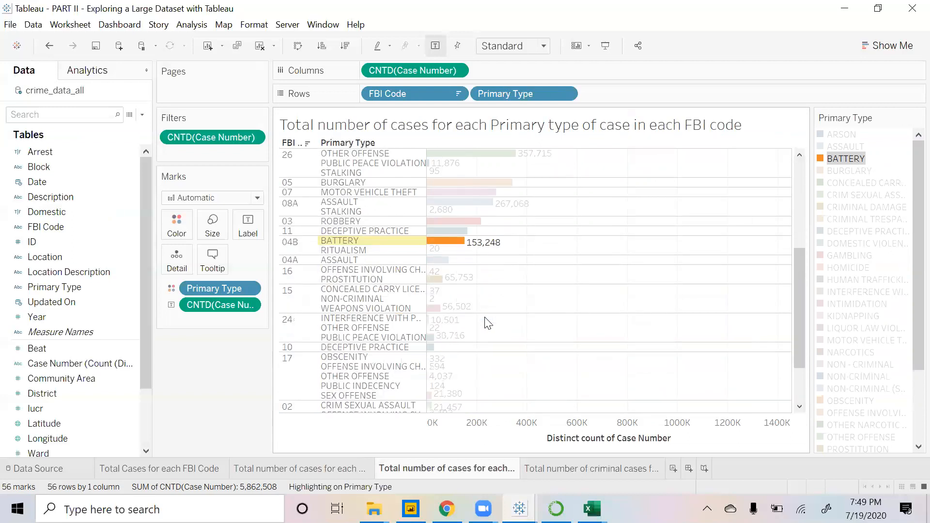
{"action": "scroll", "coordinate": [486, 323], "scroll_direction": "down", "scroll_amount": 2}
{"action": "scroll", "coordinate": [485, 320], "scroll_direction": "up", "scroll_amount": 6}
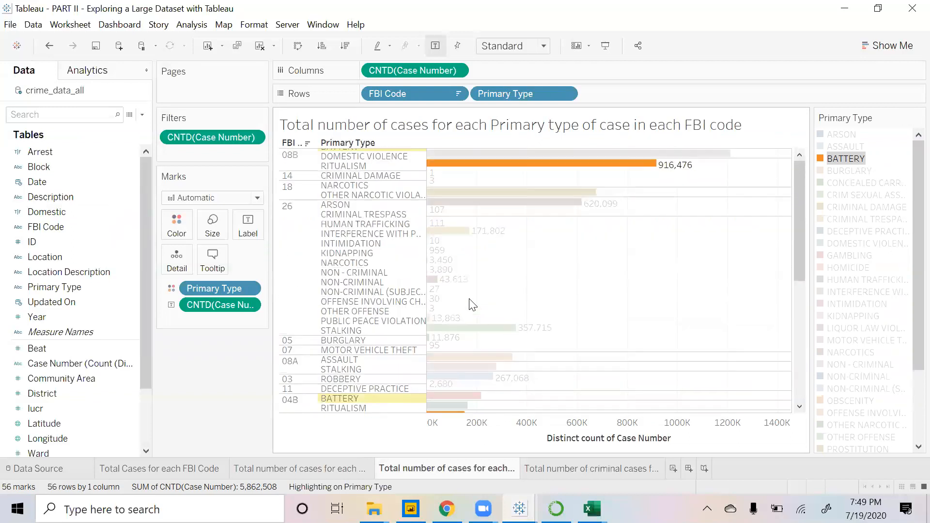
{"action": "scroll", "coordinate": [473, 305], "scroll_direction": "up", "scroll_amount": 1}
{"action": "scroll", "coordinate": [434, 272], "scroll_direction": "down", "scroll_amount": 1}
{"action": "scroll", "coordinate": [433, 271], "scroll_direction": "up", "scroll_amount": 1}
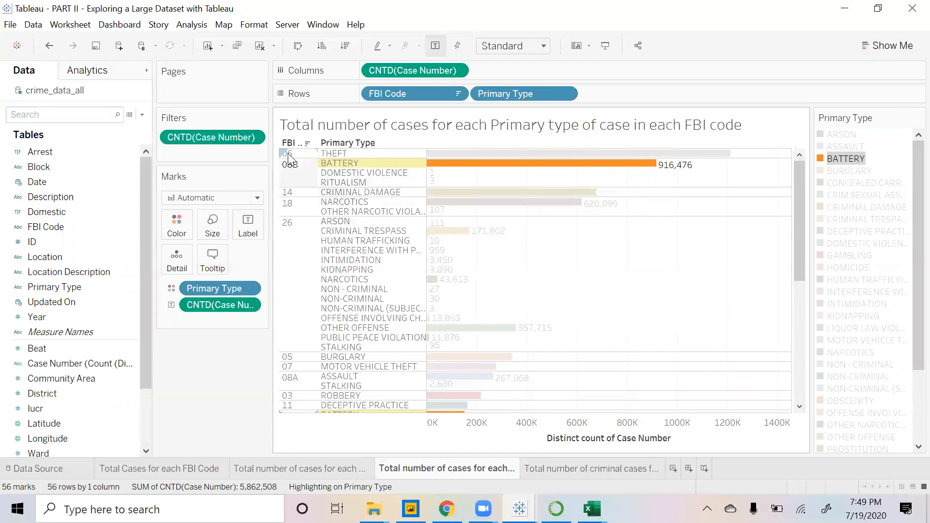
{"action": "scroll", "coordinate": [309, 329], "scroll_direction": "down", "scroll_amount": 2}
{"action": "scroll", "coordinate": [308, 328], "scroll_direction": "up", "scroll_amount": 2}
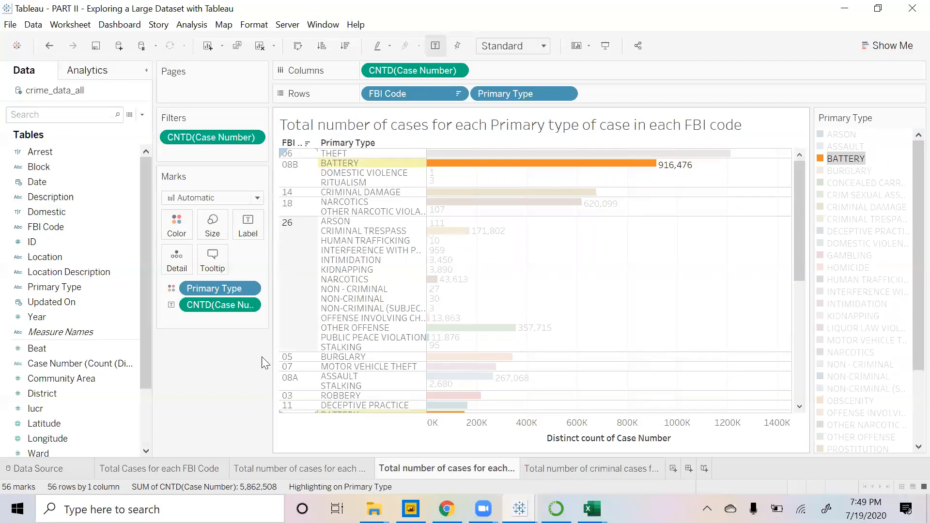
{"action": "left_click", "coordinate": [230, 406]}
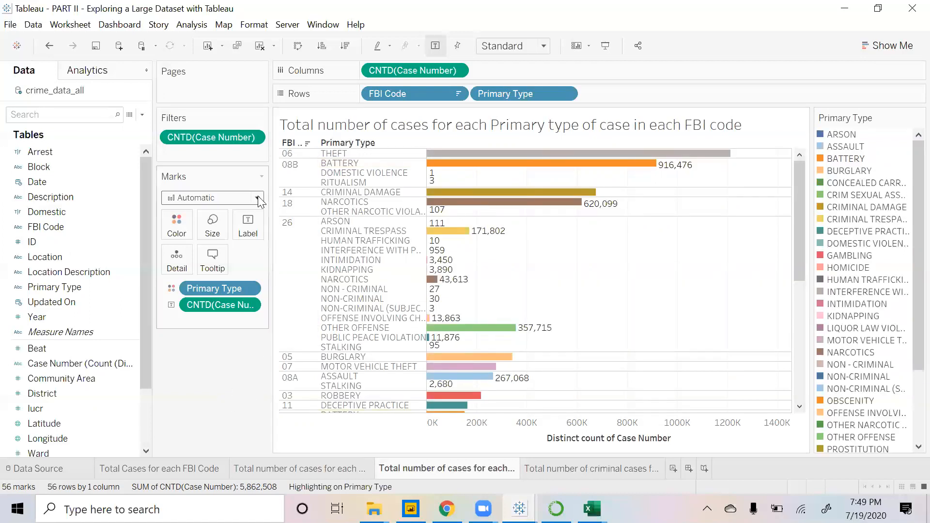
- Inspect the details of the longest bars and compare them with the smallest ones at the chart's end
{"action": "mouse_move", "coordinate": [689, 160]}
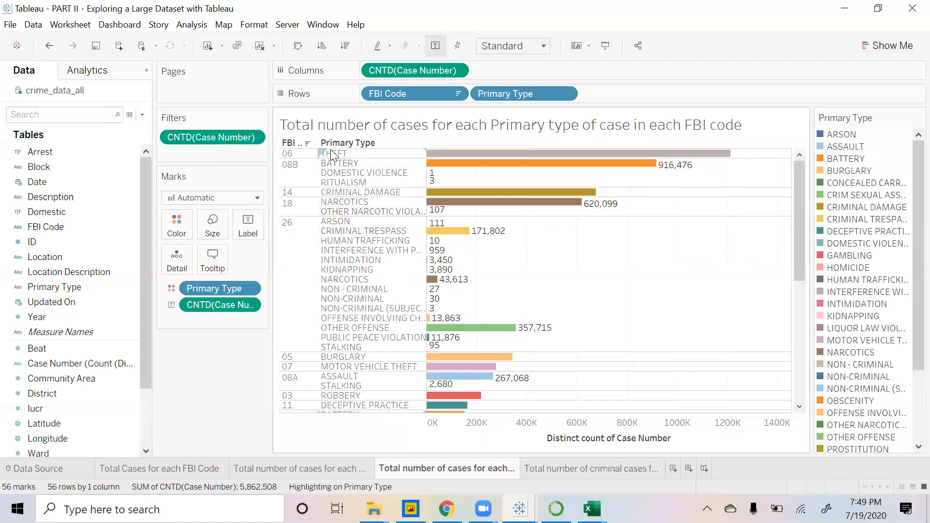
{"action": "mouse_move", "coordinate": [722, 156]}
{"action": "mouse_move", "coordinate": [637, 170]}
{"action": "scroll", "coordinate": [642, 197], "scroll_direction": "down", "scroll_amount": 4}
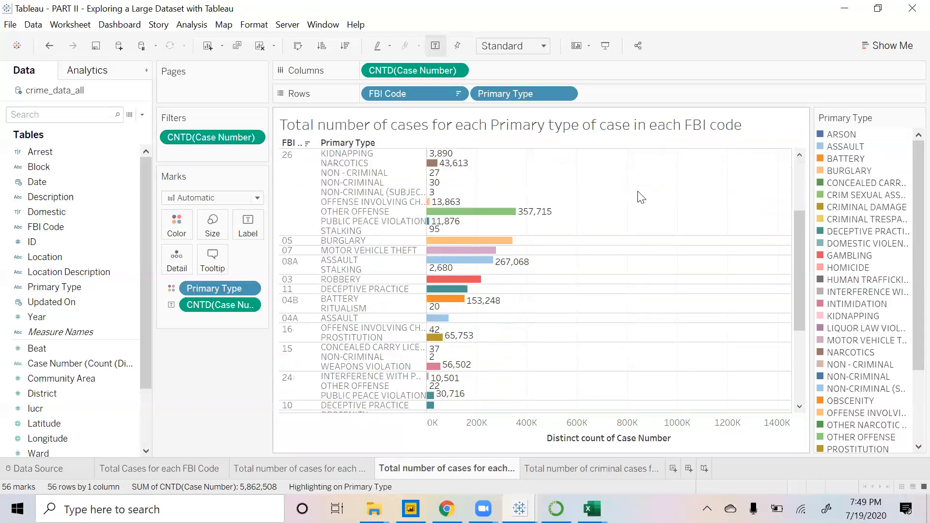
{"action": "scroll", "coordinate": [415, 266], "scroll_direction": "down", "scroll_amount": 5}
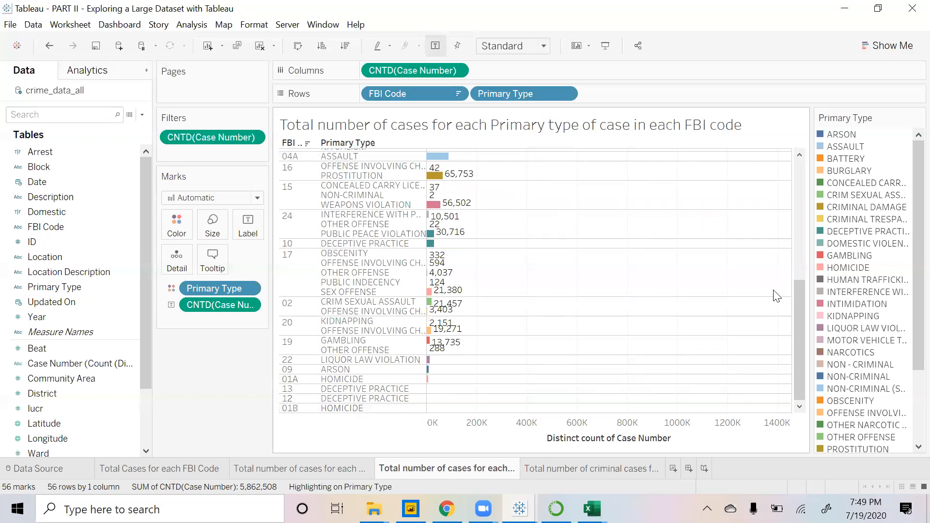
- Highlight HOMICIDE from the Primary Type legend and inspect its case counts in each FBI code containing it
{"action": "scroll", "coordinate": [864, 320], "scroll_direction": "down", "scroll_amount": 3}
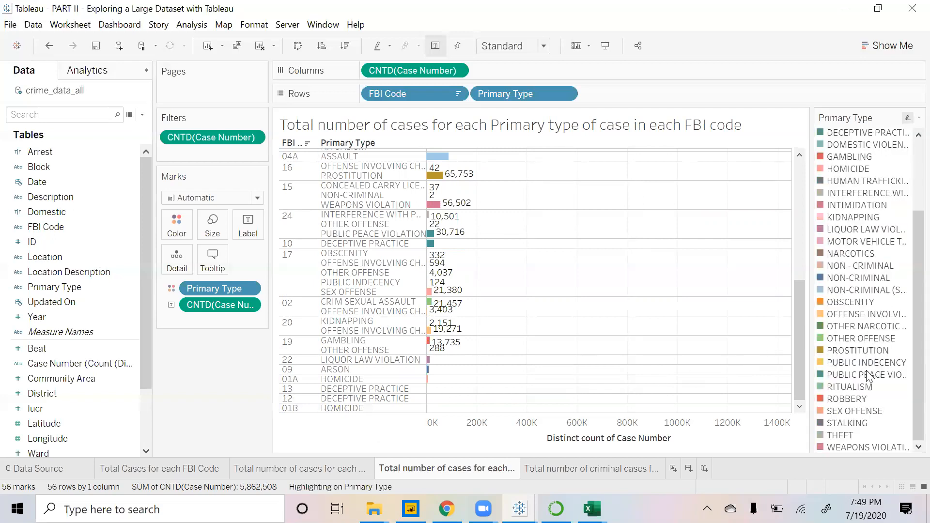
{"action": "scroll", "coordinate": [841, 368], "scroll_direction": "up", "scroll_amount": 3}
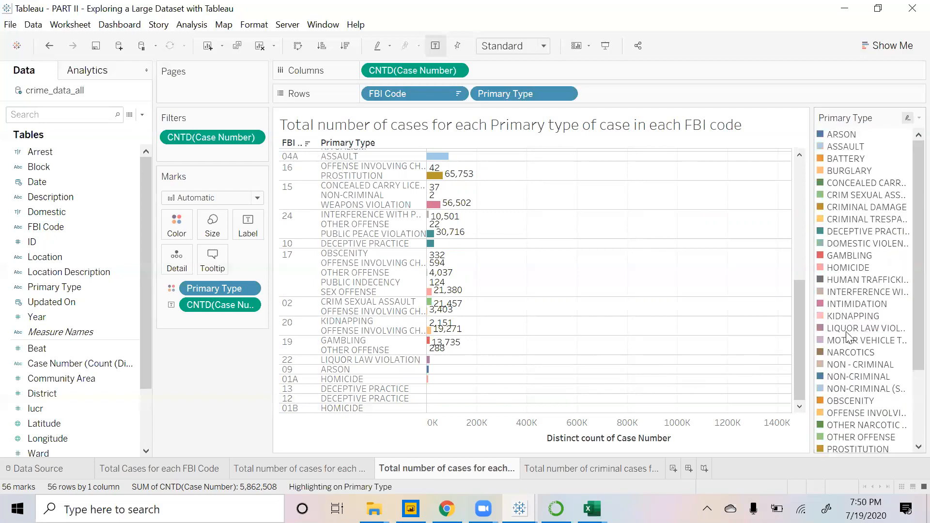
{"action": "left_click", "coordinate": [853, 268]}
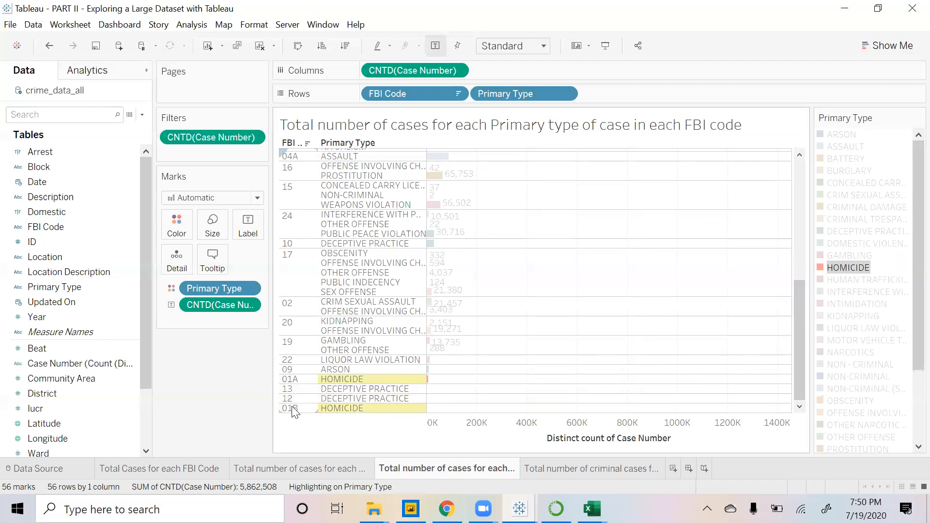
{"action": "mouse_move", "coordinate": [430, 413]}
{"action": "mouse_move", "coordinate": [429, 380]}
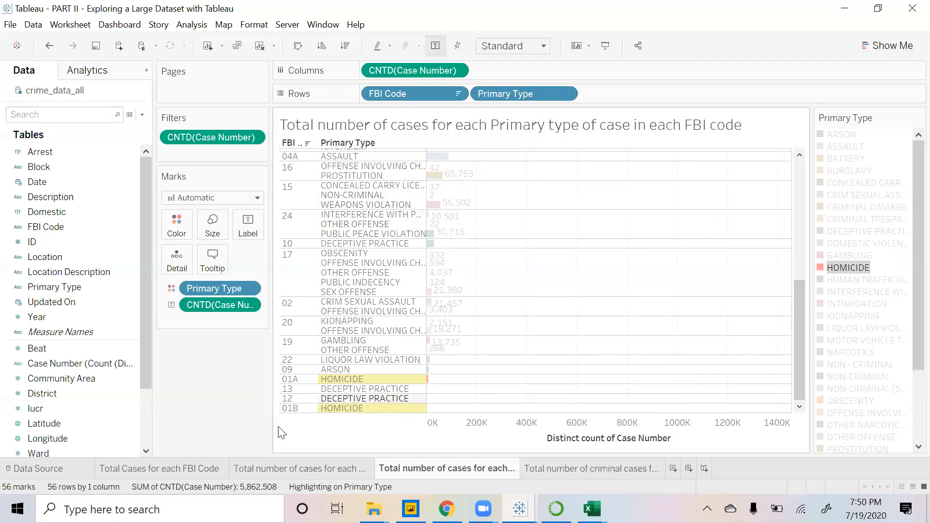
- Clear the HOMICIDE highlight and look back over the chart up to the THEFT row
{"action": "scroll", "coordinate": [351, 395], "scroll_direction": "up", "scroll_amount": 3}
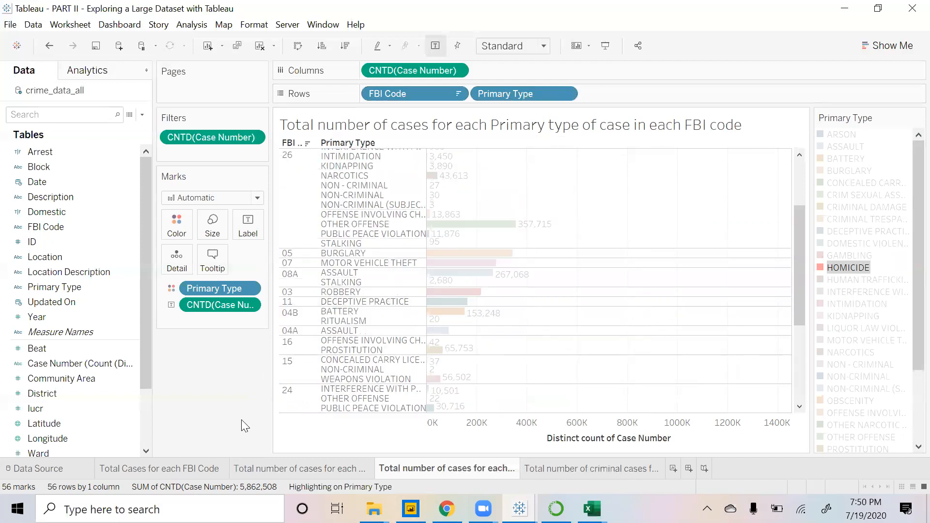
{"action": "left_click", "coordinate": [521, 216]}
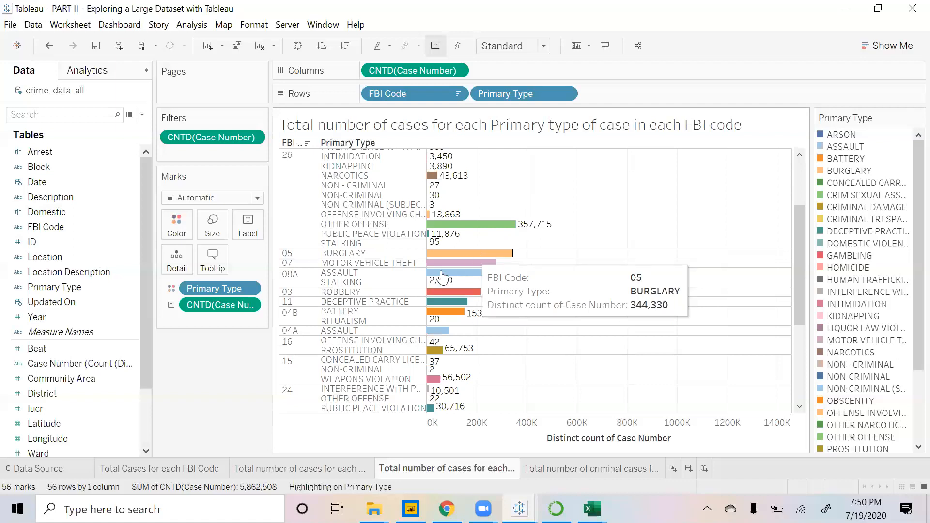
{"action": "scroll", "coordinate": [533, 253], "scroll_direction": "up", "scroll_amount": 4}
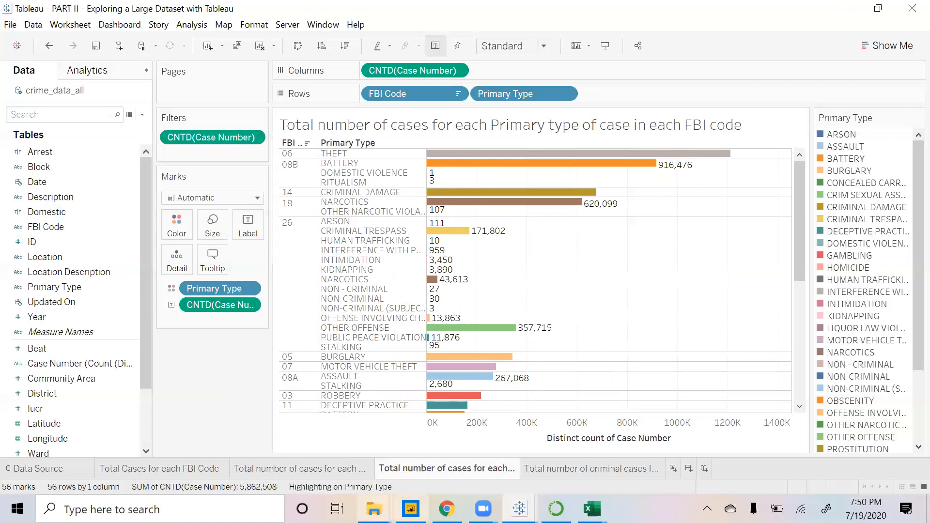
- Switch to Chrome and review the assignment's questions on the data collection period and the crime trend
{"action": "left_click", "coordinate": [447, 508]}
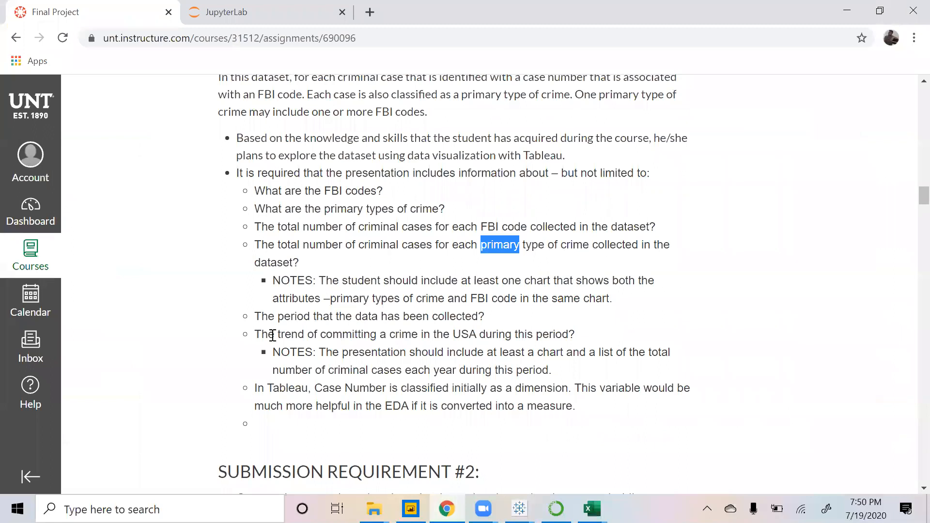
- Read the assignment requirements on the data collection period and the trend of committing a crime in the USA
{"action": "left_click_drag", "start_coordinate": [268, 318], "coordinate": [492, 320]}
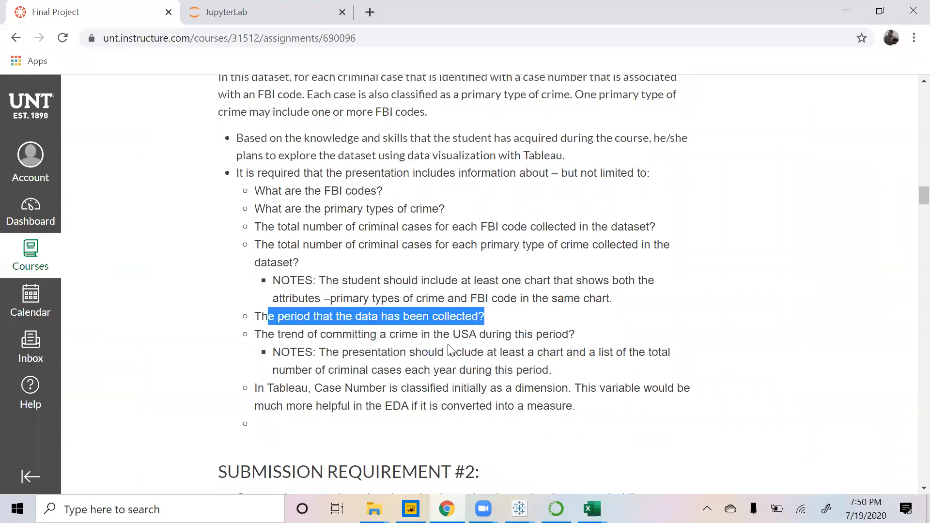
{"action": "left_click", "coordinate": [279, 366]}
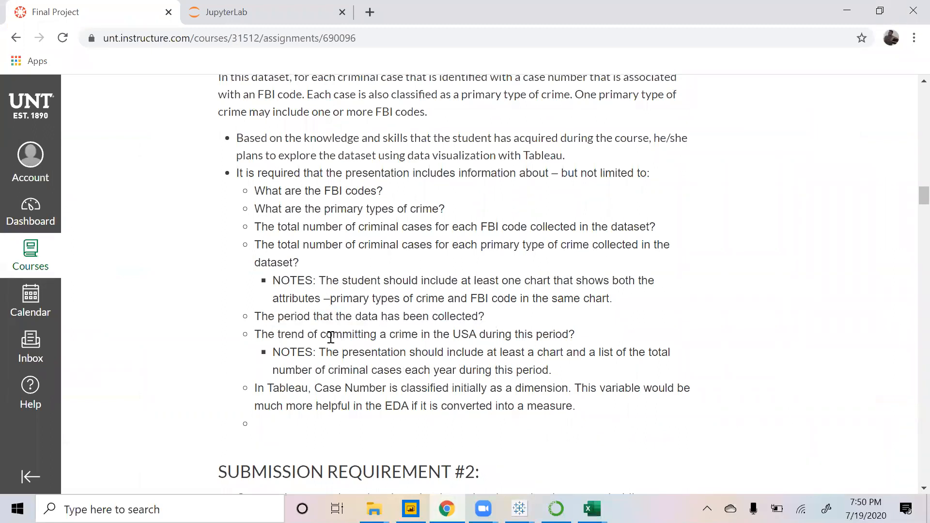
{"action": "left_click_drag", "start_coordinate": [278, 337], "coordinate": [567, 336]}
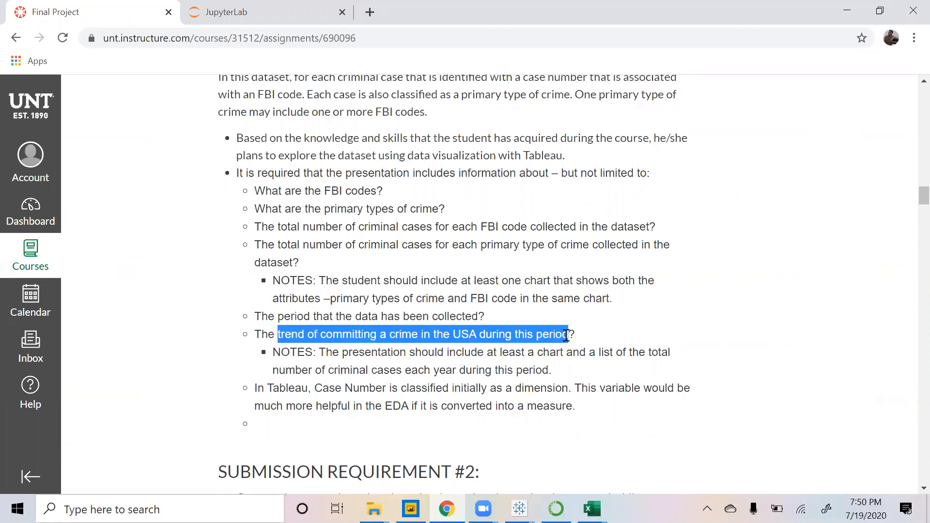
- Switch to Tableau's Part II workbook and replace Year with the Date field on Columns in the criminal cases per year chart
{"action": "left_click", "coordinate": [519, 508]}
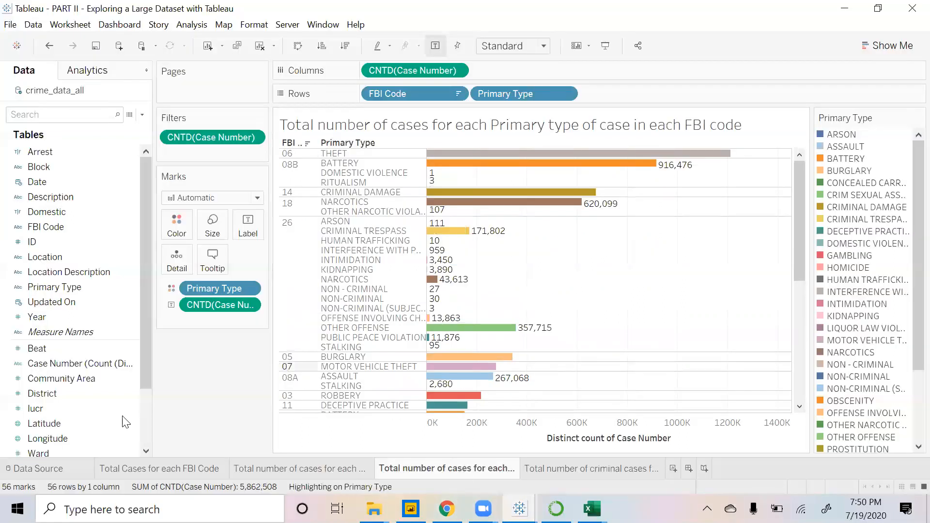
{"action": "left_click", "coordinate": [562, 468]}
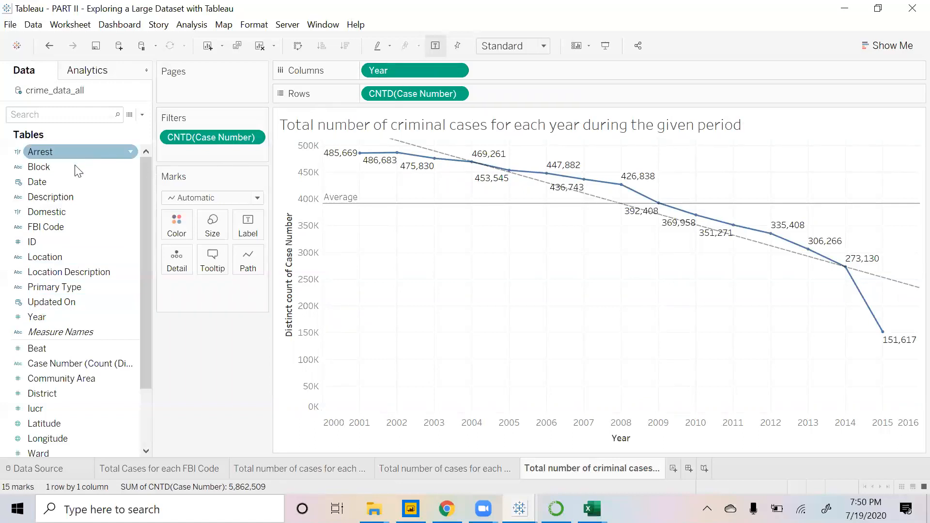
{"action": "left_click_drag", "start_coordinate": [56, 179], "coordinate": [417, 115]}
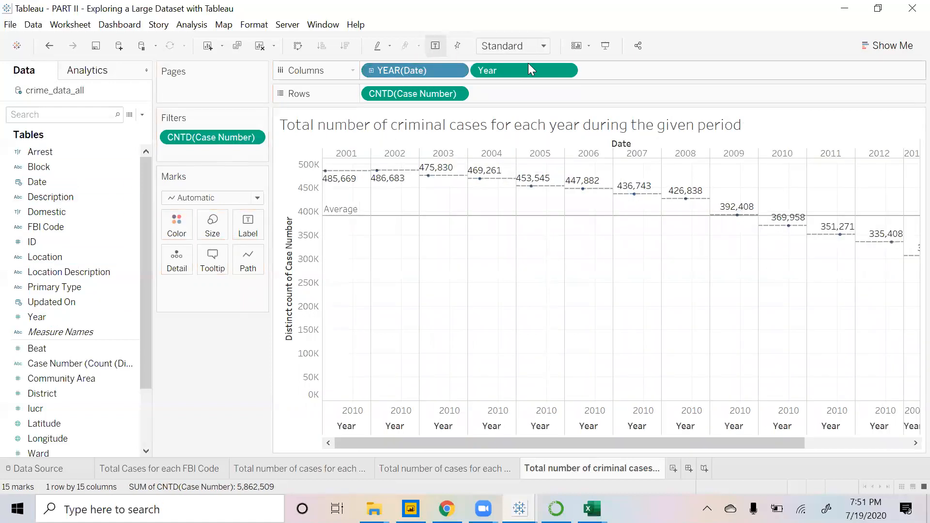
{"action": "right_click", "coordinate": [546, 73]}
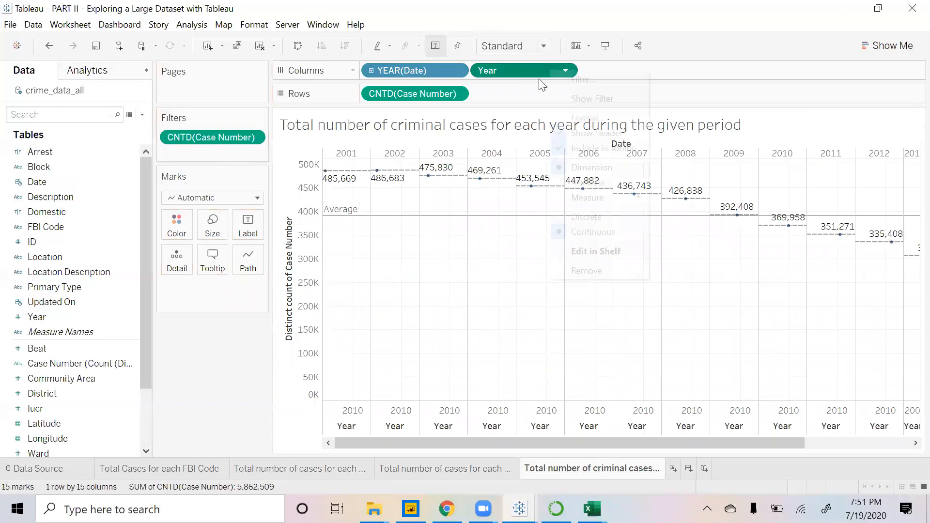
{"action": "left_click", "coordinate": [587, 271]}
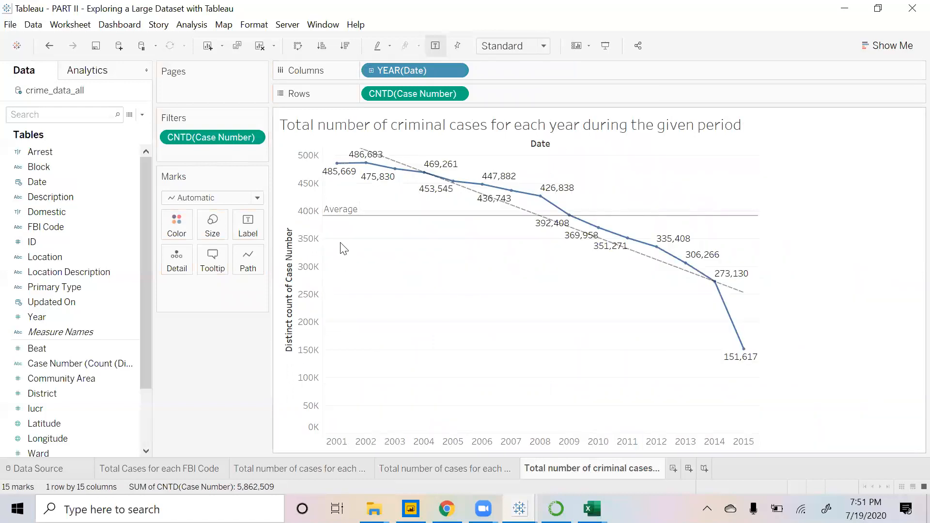
- Drill the Date field down through quarter, month and day, and collapse it back to years
{"action": "left_click", "coordinate": [372, 70]}
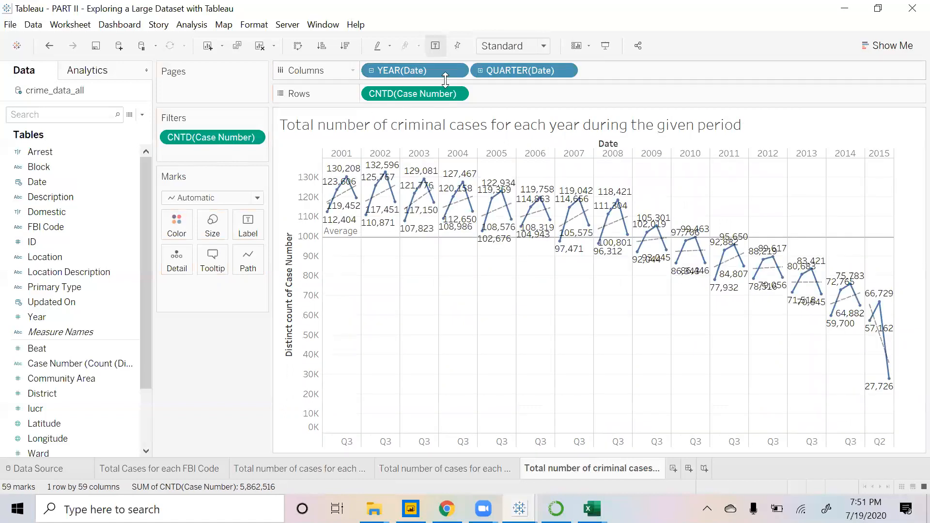
{"action": "left_click", "coordinate": [480, 71]}
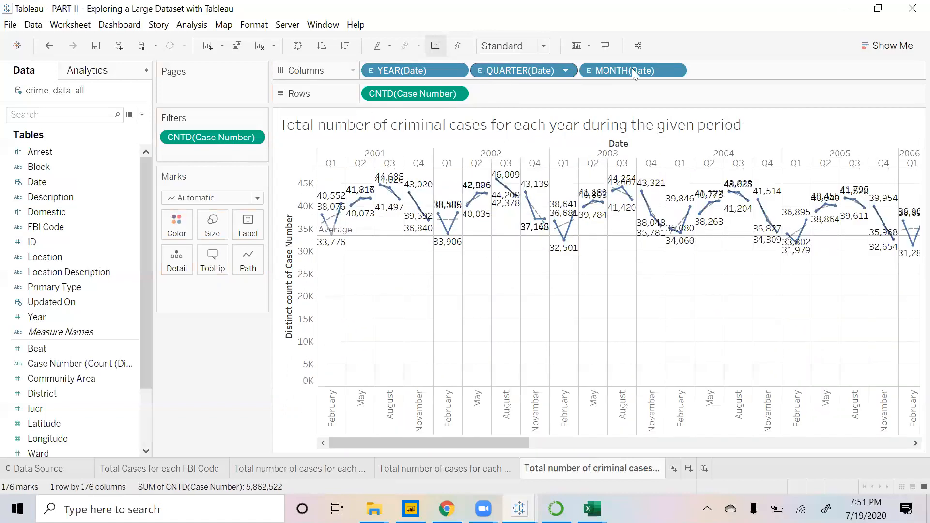
{"action": "left_click", "coordinate": [589, 70]}
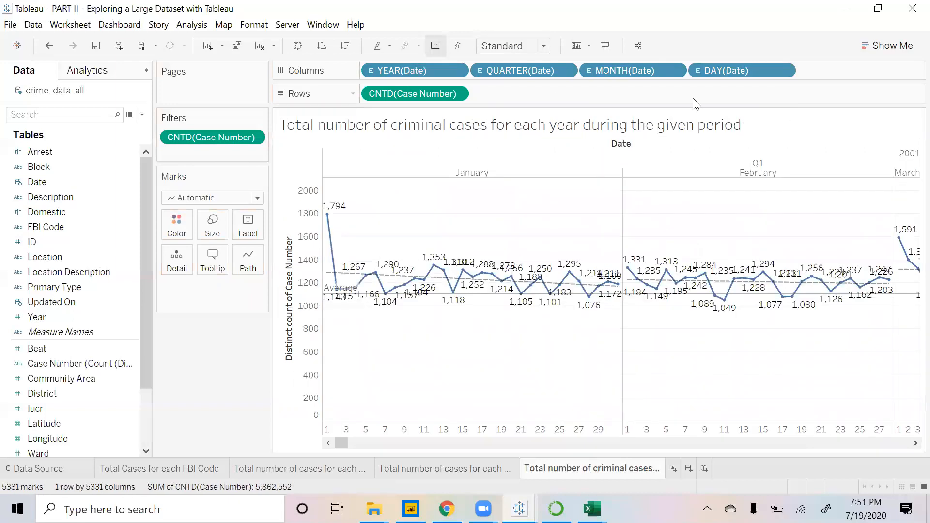
{"action": "left_click", "coordinate": [371, 71]}
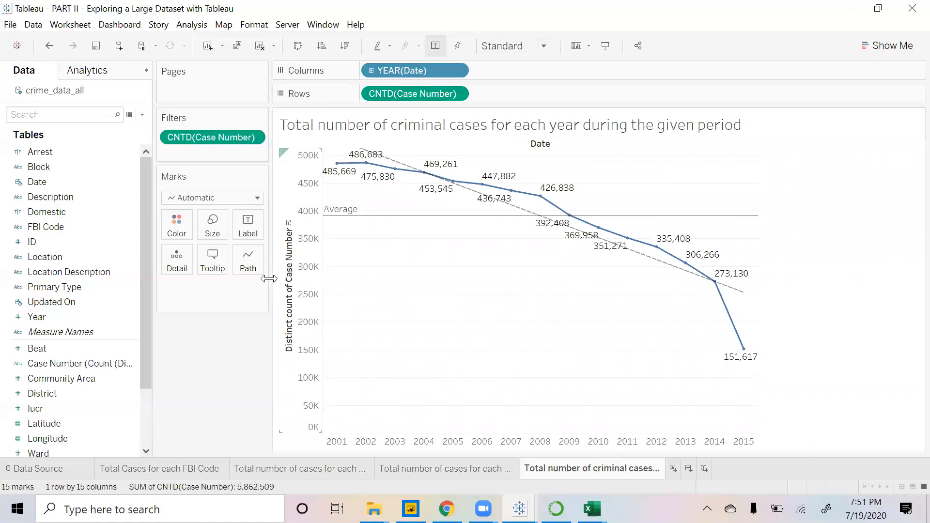
- Check the mark label options and inspect the case counts of individual years along the trend chart
{"action": "left_click", "coordinate": [247, 224]}
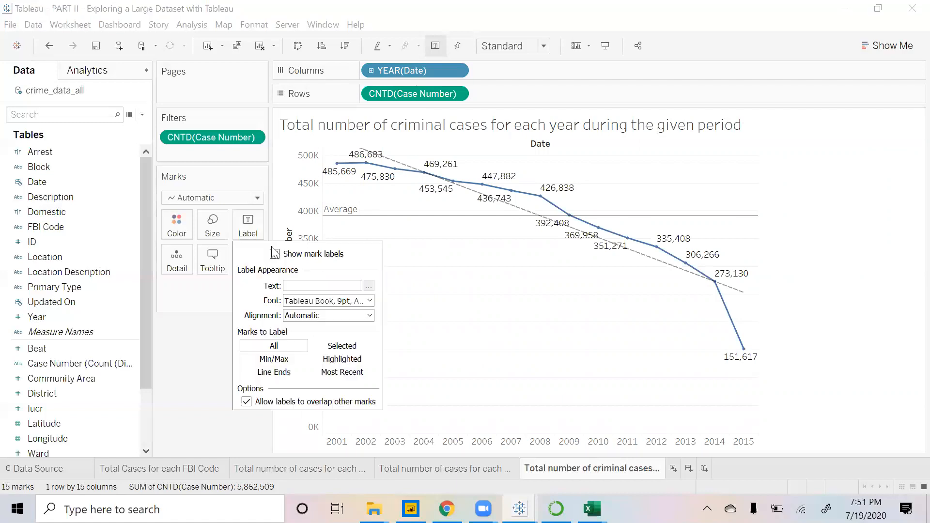
{"action": "left_click", "coordinate": [205, 320]}
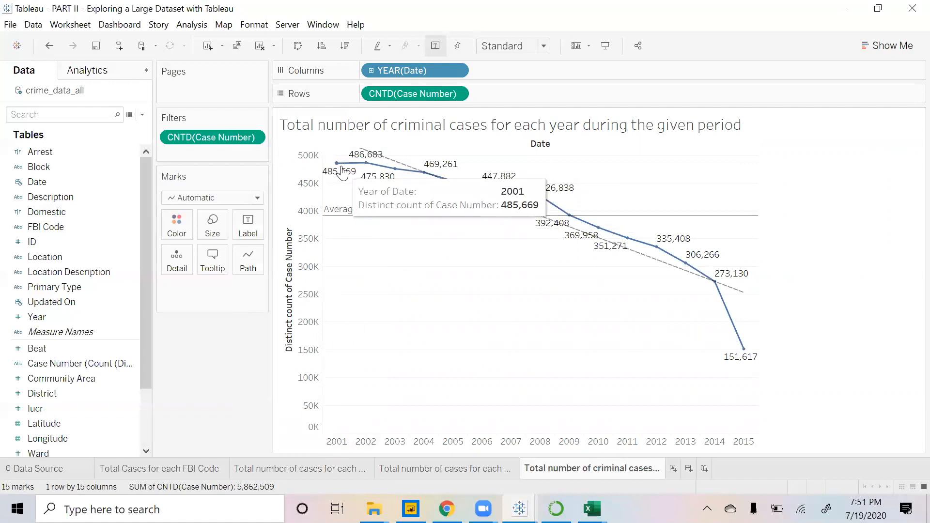
{"action": "mouse_move", "coordinate": [336, 186]}
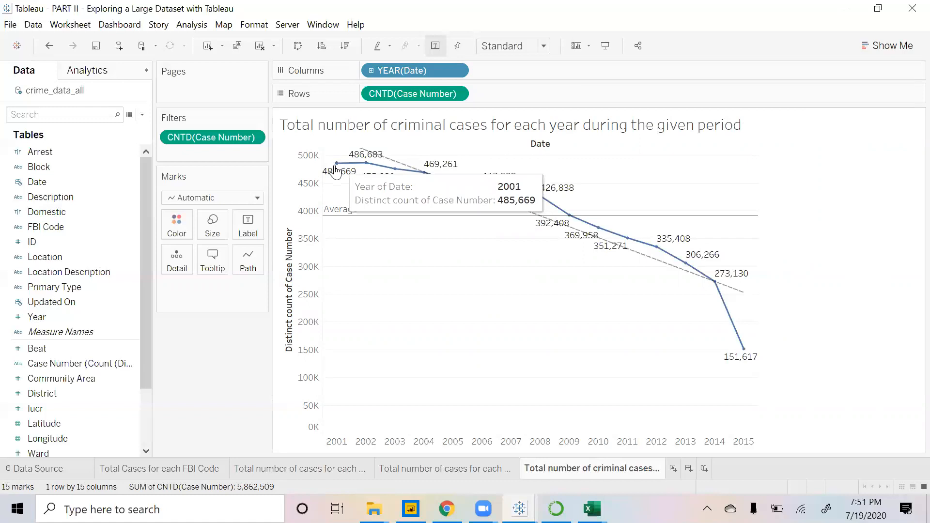
{"action": "mouse_move", "coordinate": [359, 169]}
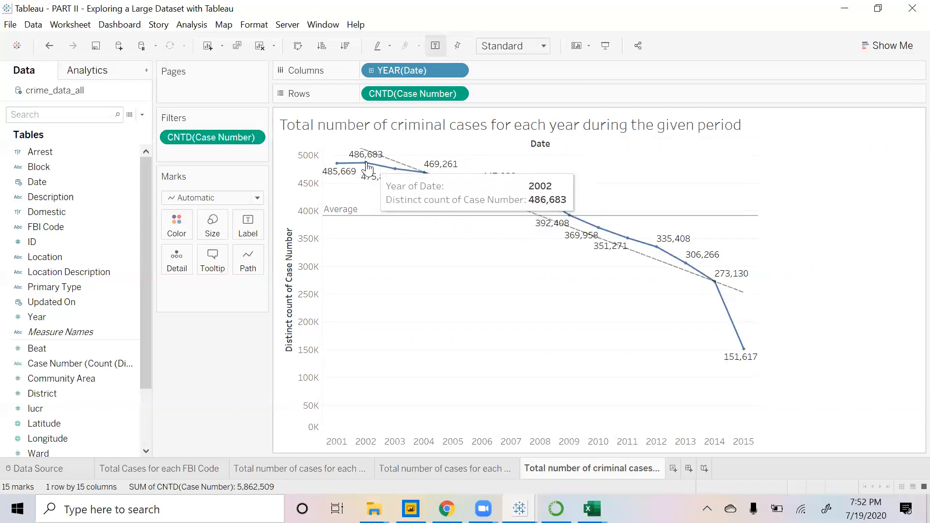
{"action": "mouse_move", "coordinate": [602, 258]}
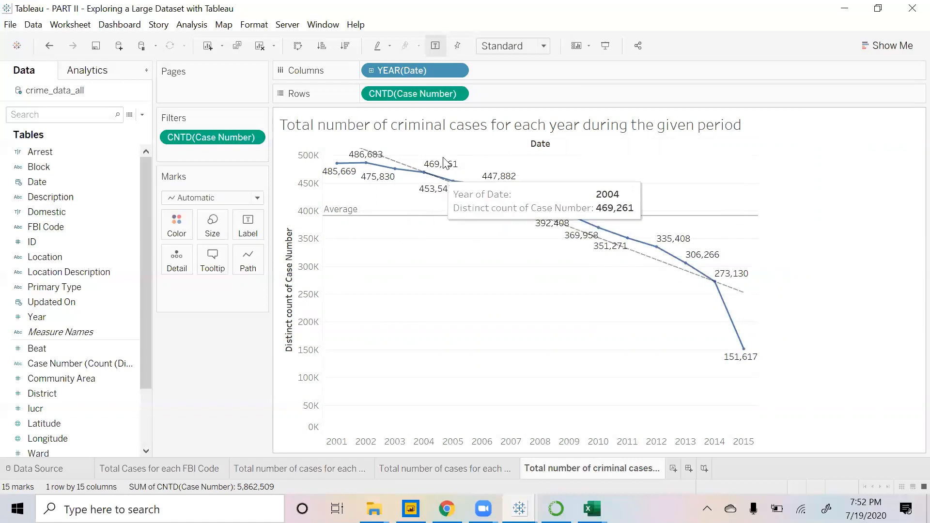
{"action": "mouse_move", "coordinate": [683, 268]}
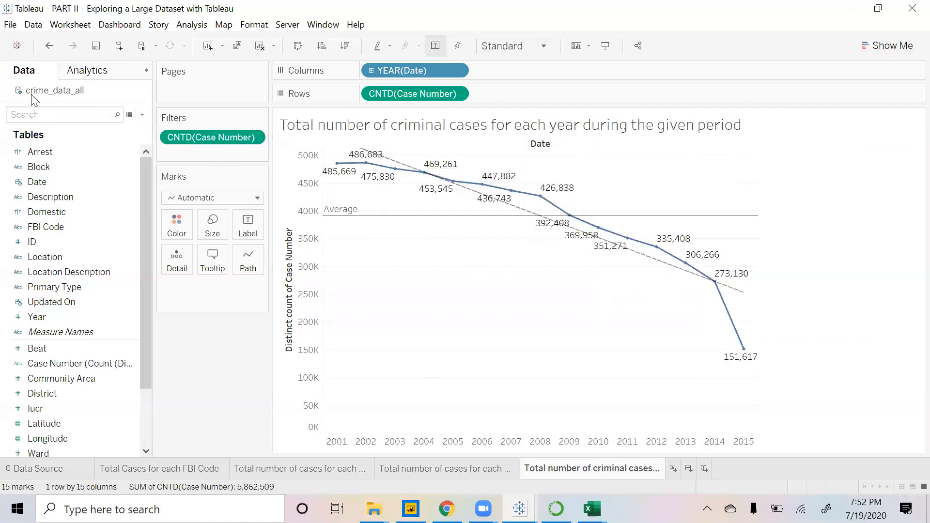
- Show the available analytics models and compare the yearly case counts with the chart's average line and trend line
{"action": "left_click", "coordinate": [80, 72]}
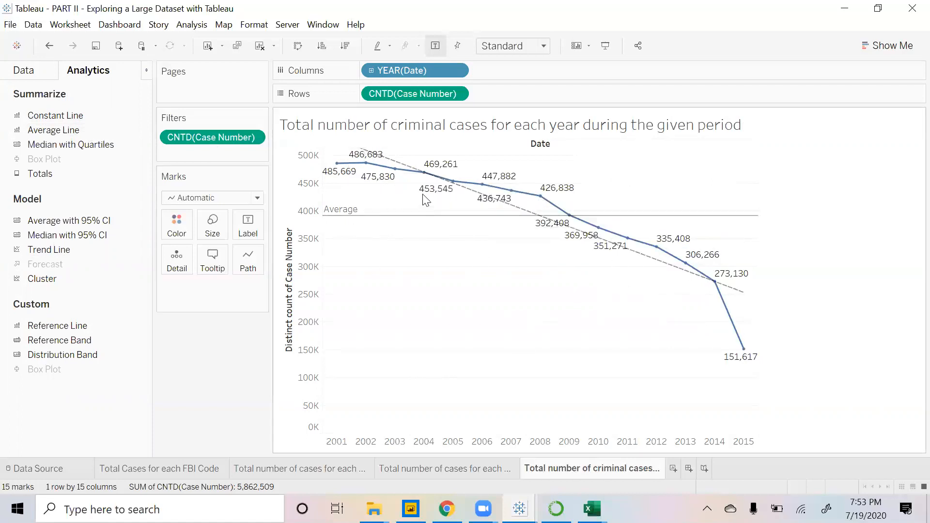
{"action": "mouse_move", "coordinate": [421, 181]}
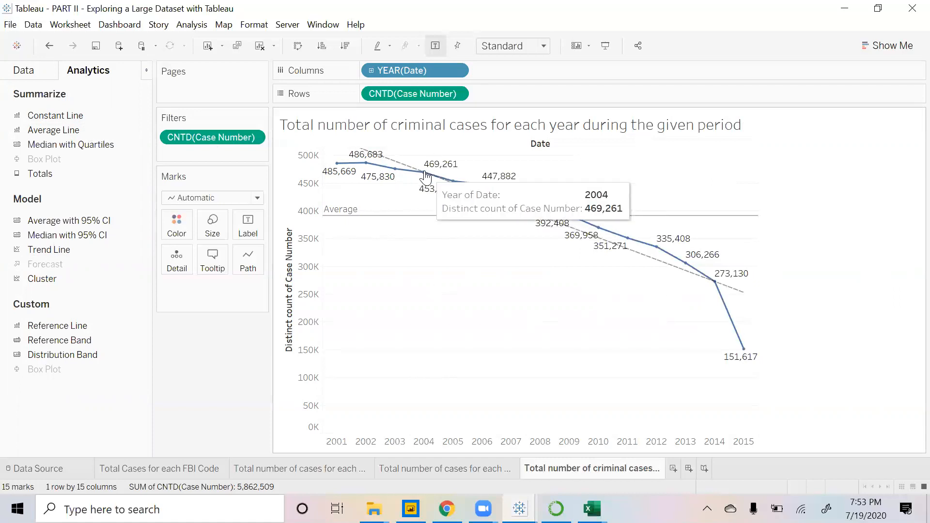
{"action": "mouse_move", "coordinate": [716, 284]}
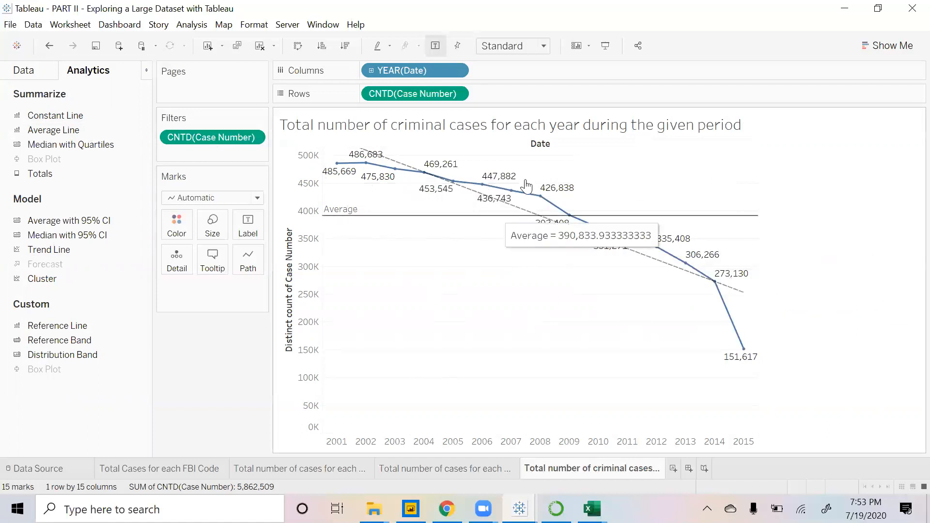
{"action": "mouse_move", "coordinate": [534, 202]}
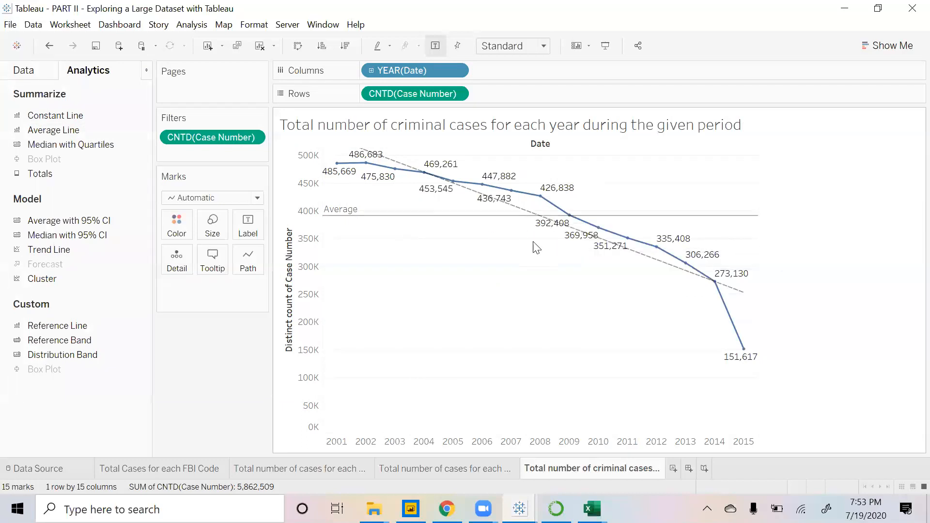
{"action": "mouse_move", "coordinate": [513, 217]}
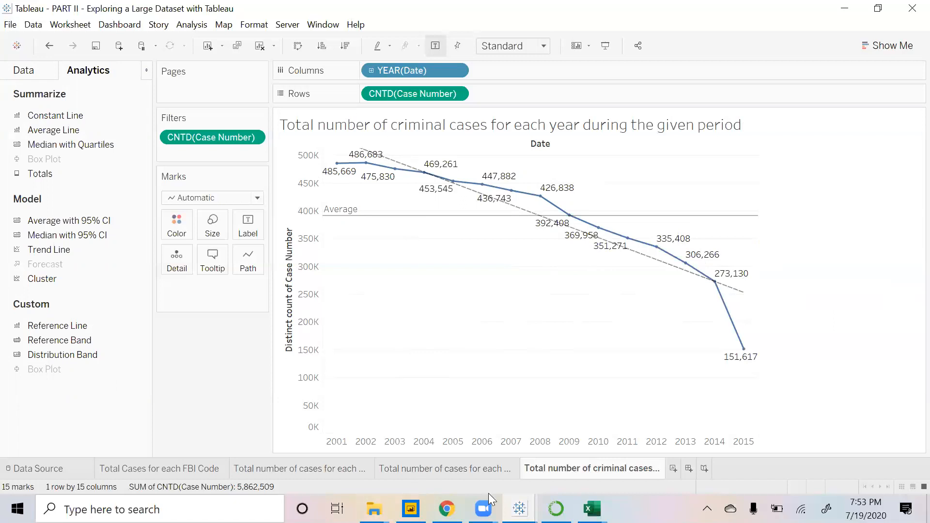
- Switch to the Final Project assignment in Chrome and read Part III, Question 1 on data visualization with Tableau
{"action": "left_click", "coordinate": [446, 509]}
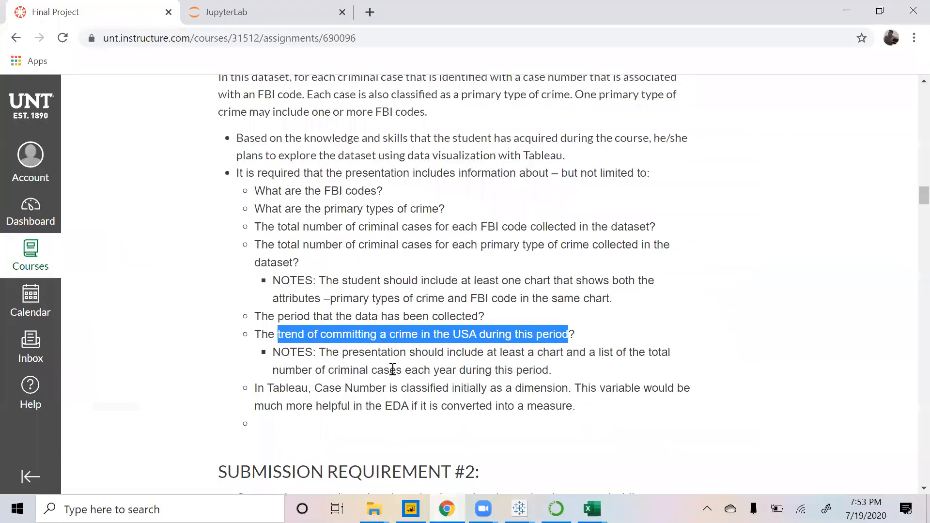
{"action": "scroll", "coordinate": [393, 370], "scroll_direction": "down", "scroll_amount": 7}
{"action": "scroll", "coordinate": [394, 376], "scroll_direction": "down", "scroll_amount": 3}
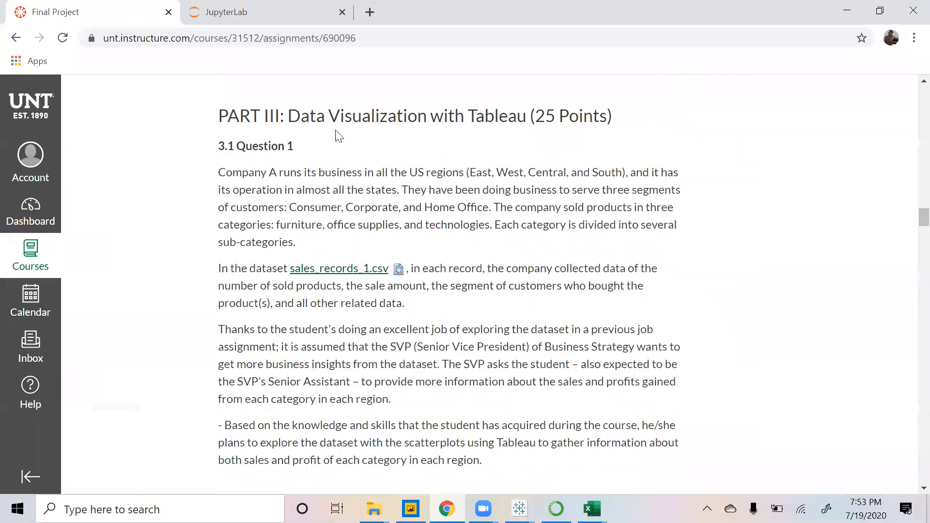
{"action": "left_click_drag", "start_coordinate": [289, 116], "coordinate": [525, 115]}
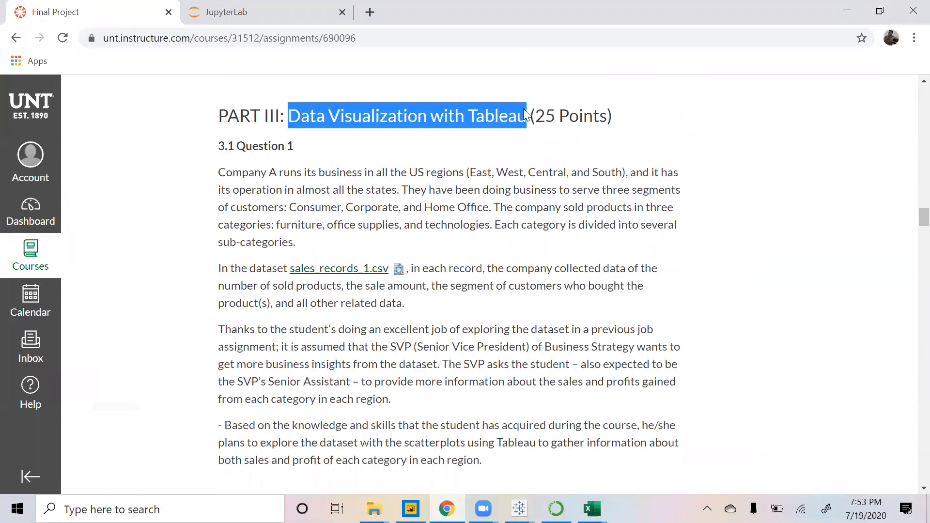
{"action": "left_click", "coordinate": [497, 159]}
{"action": "scroll", "coordinate": [476, 169], "scroll_direction": "down", "scroll_amount": 2}
{"action": "scroll", "coordinate": [476, 170], "scroll_direction": "up", "scroll_amount": 2}
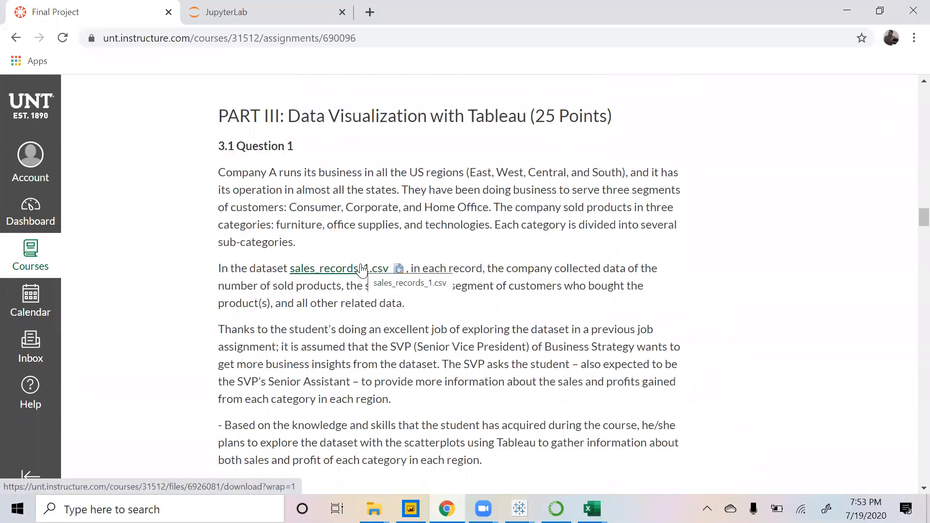
{"action": "scroll", "coordinate": [477, 239], "scroll_direction": "down", "scroll_amount": 2}
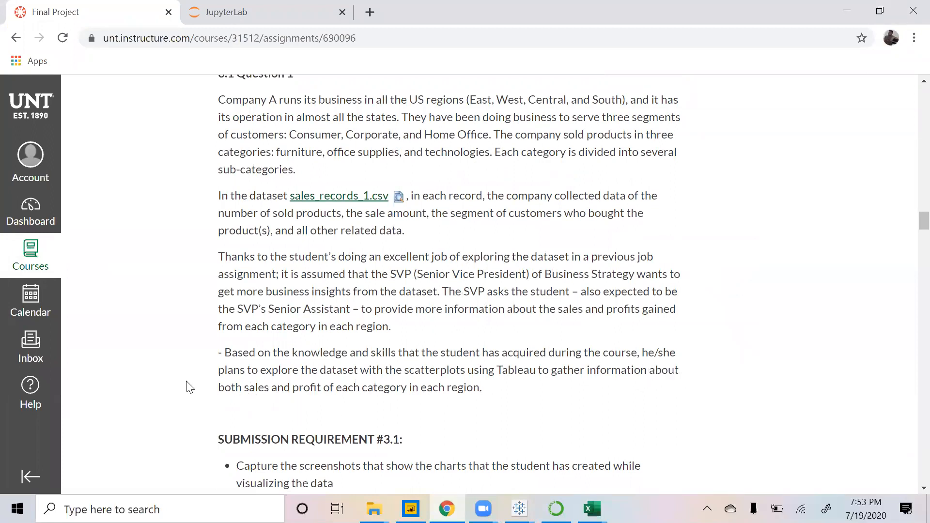
- Highlight the words about sales and profit of each category in each region in the Question 1 task description
{"action": "left_click_drag", "start_coordinate": [247, 390], "coordinate": [476, 390]}
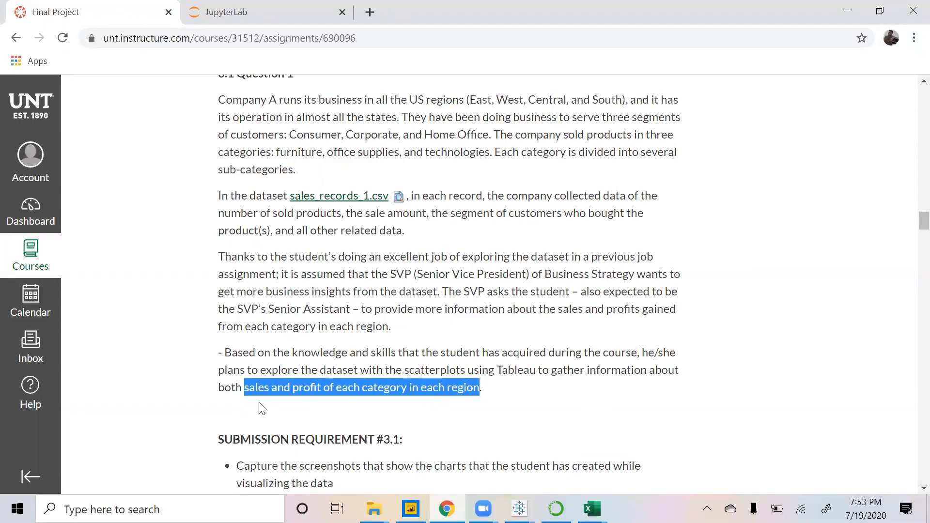
{"action": "double_click", "coordinate": [249, 390]}
{"action": "double_click", "coordinate": [303, 387]}
{"action": "left_click", "coordinate": [264, 390]}
{"action": "double_click", "coordinate": [264, 391]}
{"action": "double_click", "coordinate": [303, 387]}
{"action": "left_click", "coordinate": [262, 389]}
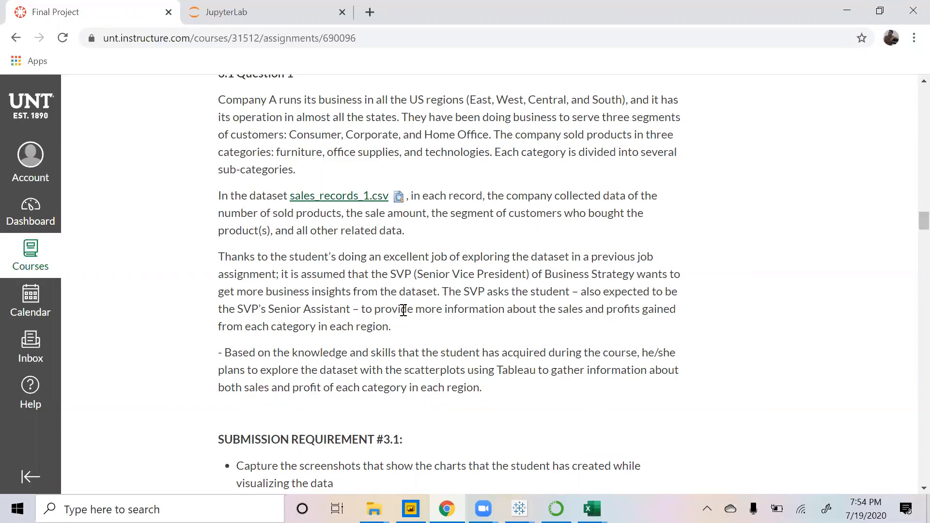
- Switch to Tableau's Part III workbook and examine its data fields and the sales and profit scatterplot by category and region
{"action": "mouse_move", "coordinate": [519, 509]}
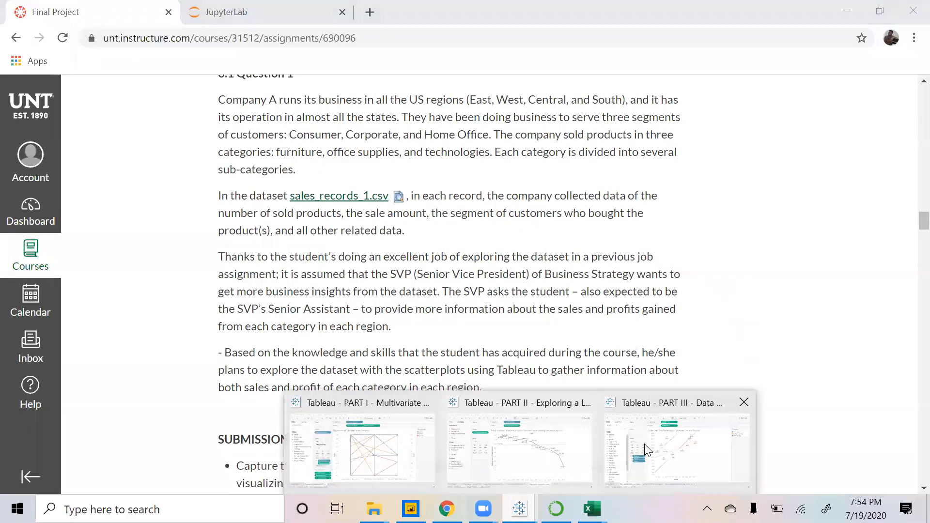
{"action": "left_click", "coordinate": [644, 443]}
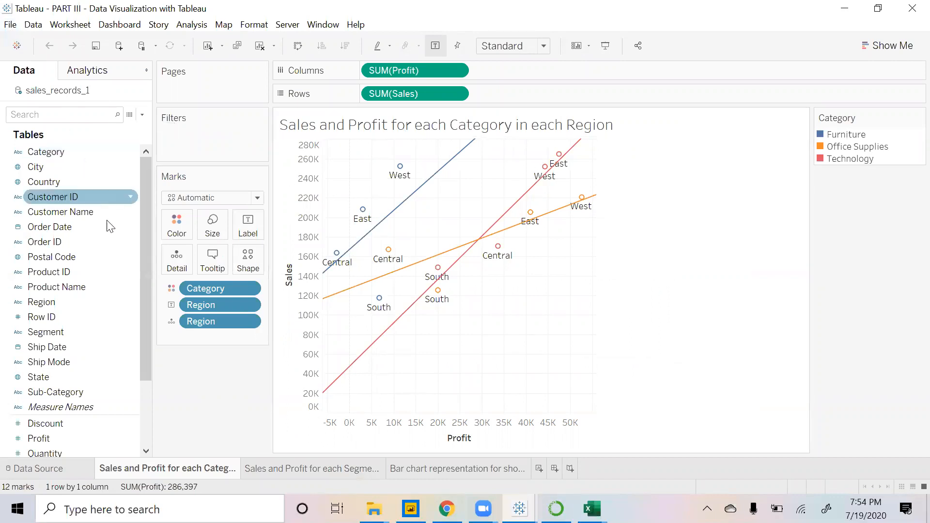
{"action": "scroll", "coordinate": [45, 270], "scroll_direction": "down", "scroll_amount": 2}
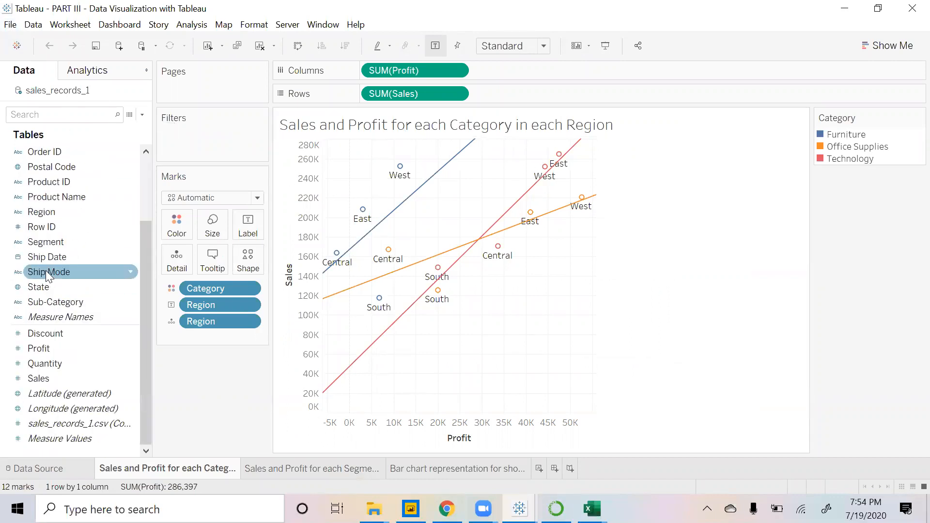
{"action": "scroll", "coordinate": [57, 319], "scroll_direction": "up", "scroll_amount": 2}
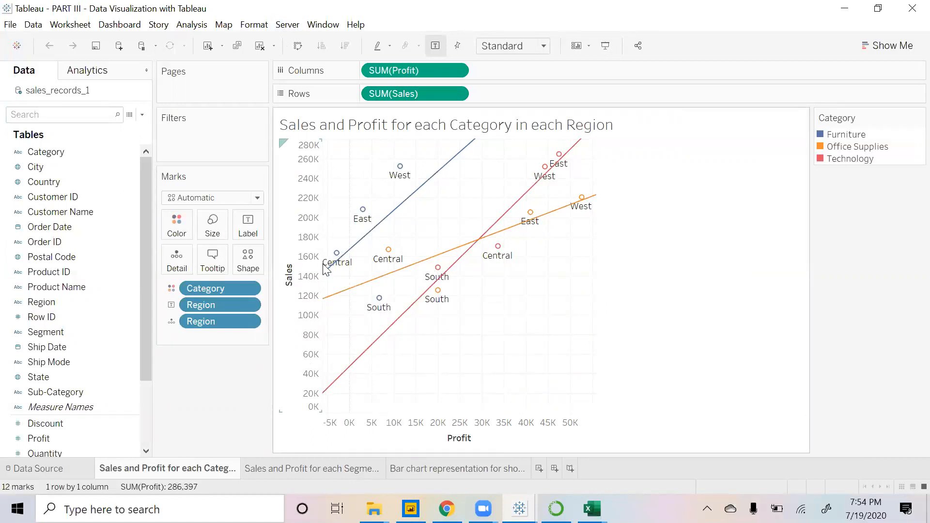
{"action": "mouse_move", "coordinate": [336, 257]}
{"action": "mouse_move", "coordinate": [388, 336]}
{"action": "mouse_move", "coordinate": [530, 227]}
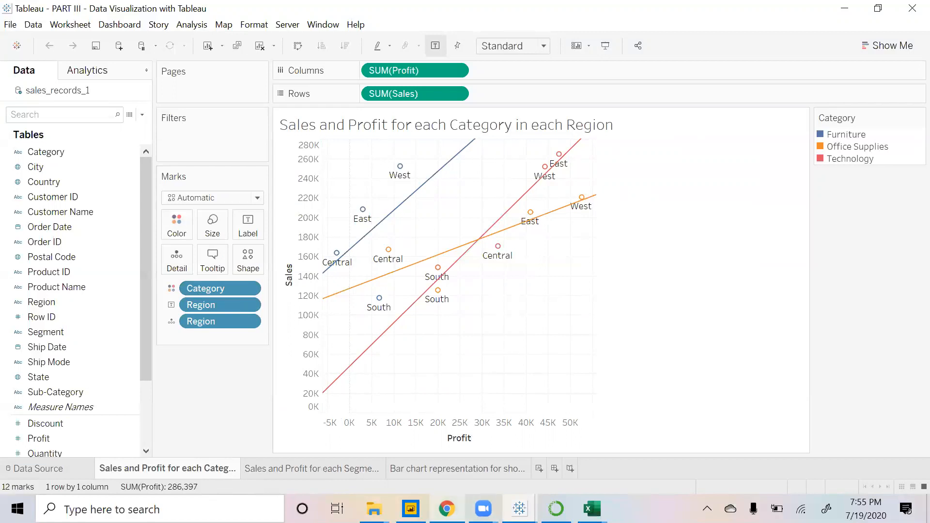
- Switch to the Final Project assignment in Chrome and highlight the word category in the Question 1 task description
{"action": "left_click", "coordinate": [447, 509]}
{"action": "double_click", "coordinate": [291, 327]}
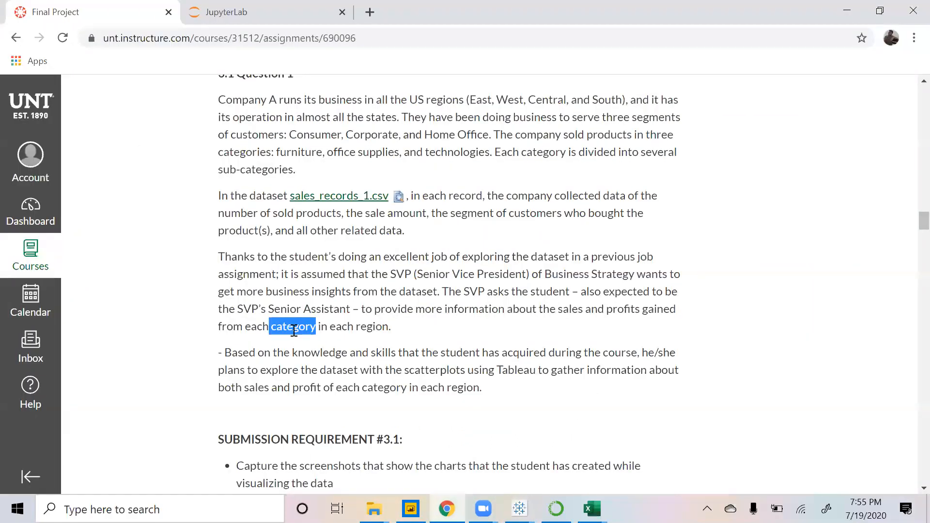
{"action": "left_click", "coordinate": [629, 327]}
- Return to Tableau's sales and profit scatterplot and compare the South, Central, East and West marks of the three categories
{"action": "key", "text": "alt+Tab"}
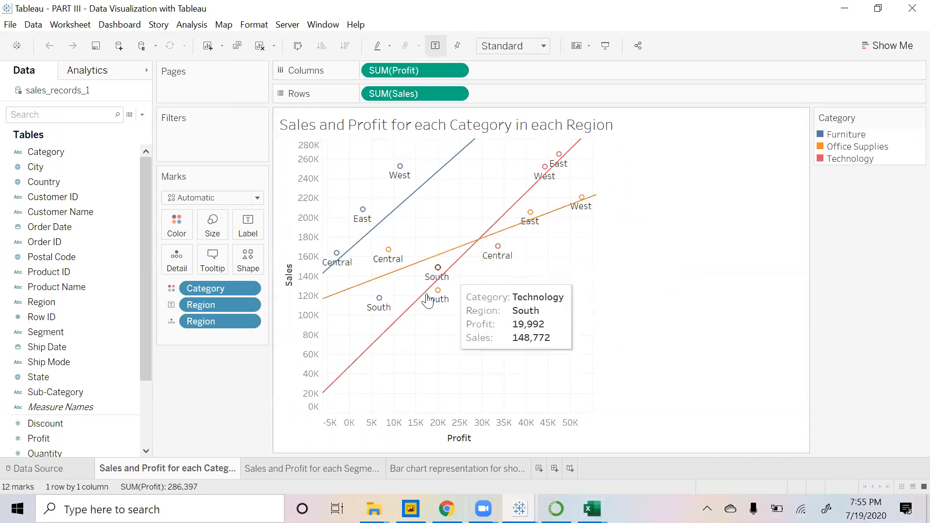
{"action": "mouse_move", "coordinate": [444, 274]}
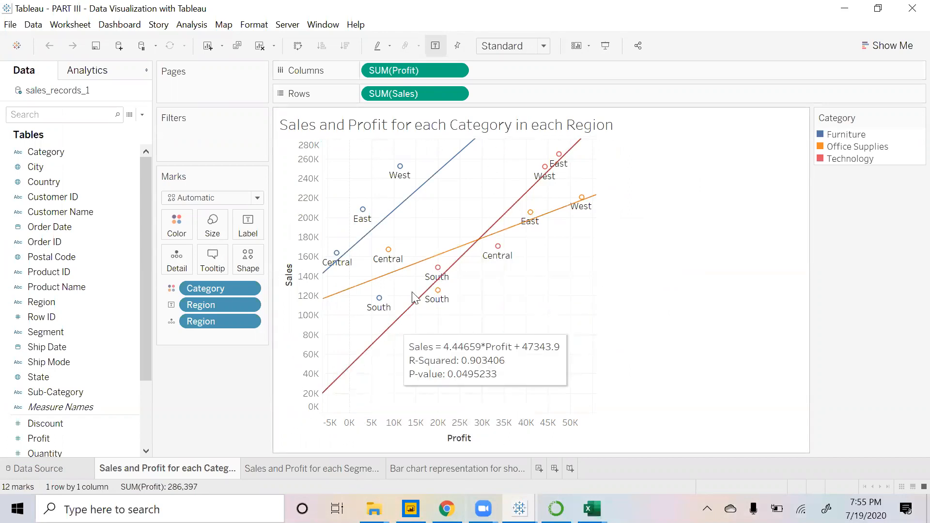
{"action": "mouse_move", "coordinate": [545, 167]}
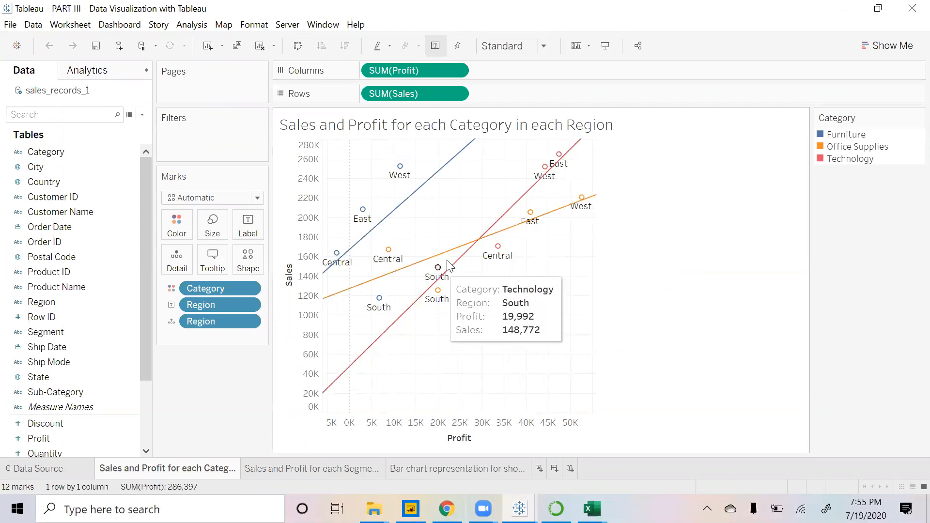
{"action": "mouse_move", "coordinate": [498, 247]}
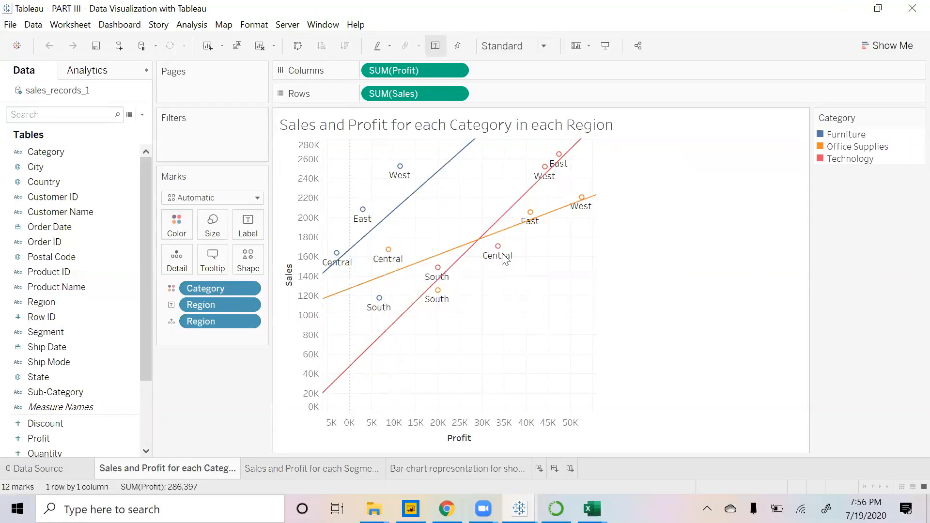
{"action": "mouse_move", "coordinate": [532, 216]}
{"action": "mouse_move", "coordinate": [536, 185]}
{"action": "mouse_move", "coordinate": [398, 188]}
{"action": "mouse_move", "coordinate": [400, 170]}
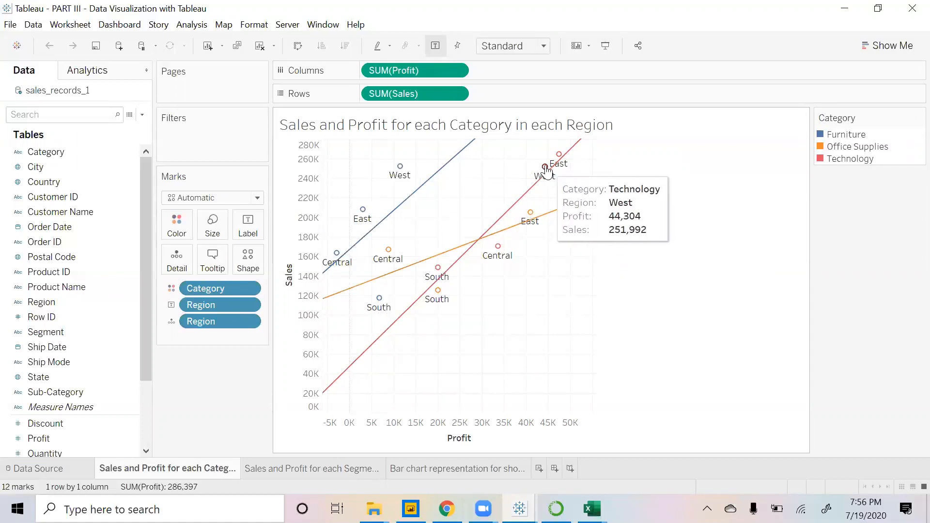
{"action": "mouse_move", "coordinate": [581, 199]}
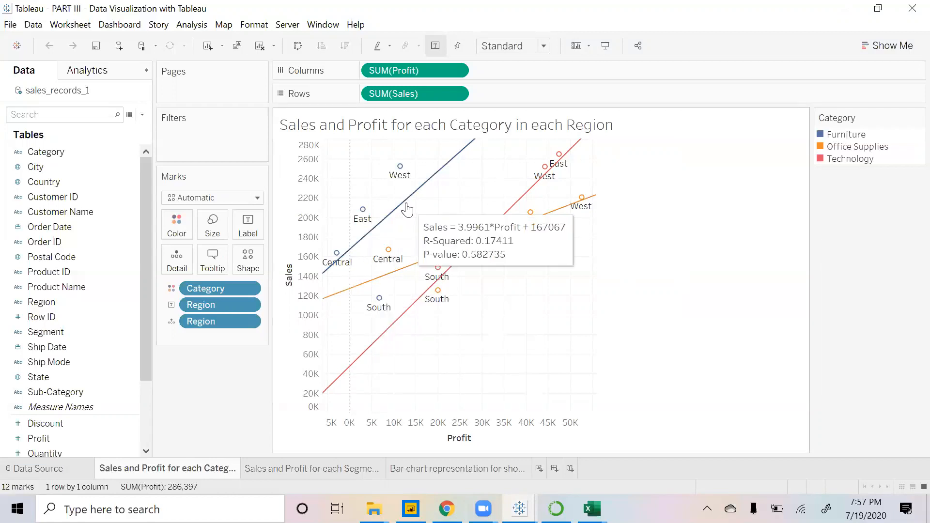
- Check the Furniture marks for West and Central against the Technology trend line and the South marks
{"action": "mouse_move", "coordinate": [399, 170]}
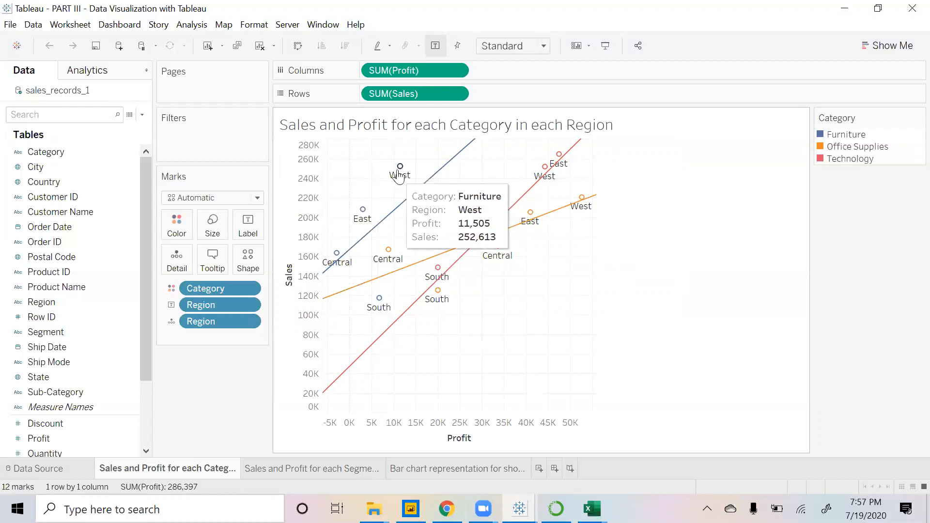
{"action": "mouse_move", "coordinate": [567, 158]}
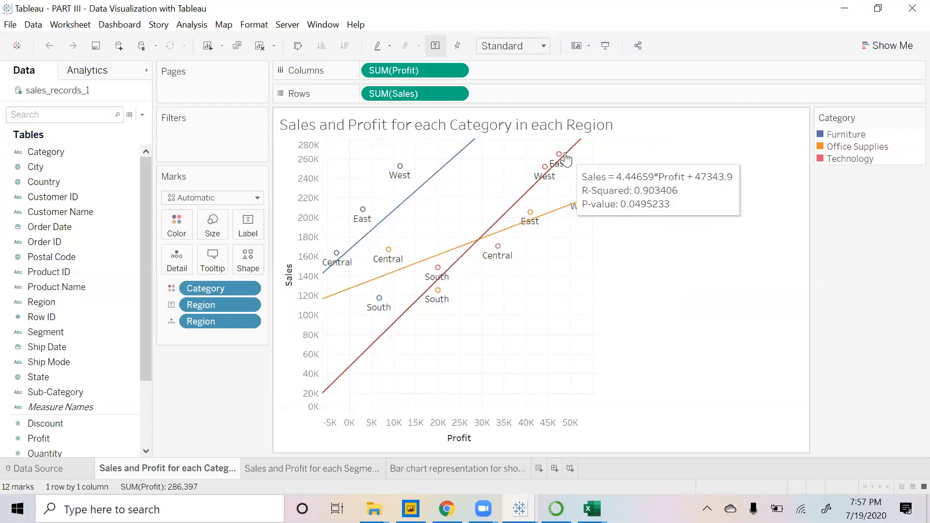
{"action": "mouse_move", "coordinate": [572, 209]}
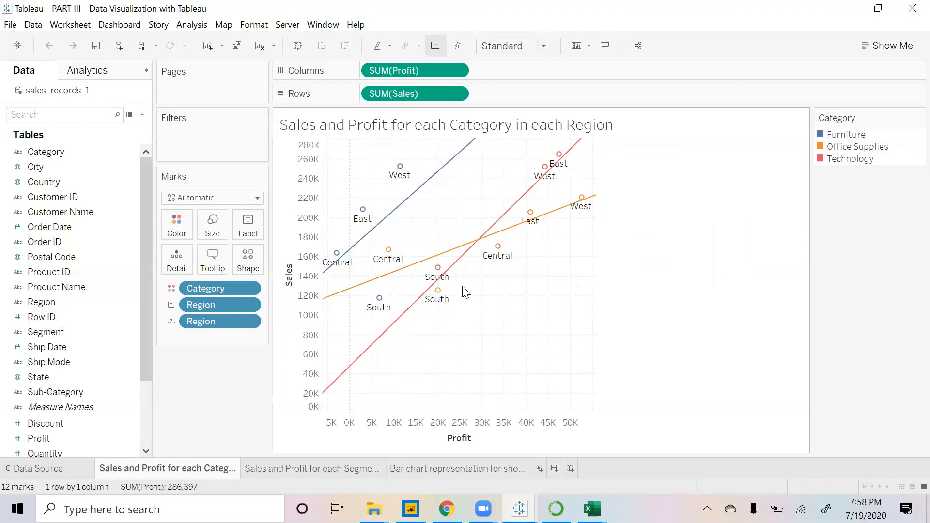
{"action": "mouse_move", "coordinate": [456, 259]}
{"action": "mouse_move", "coordinate": [441, 300]}
{"action": "mouse_move", "coordinate": [340, 262]}
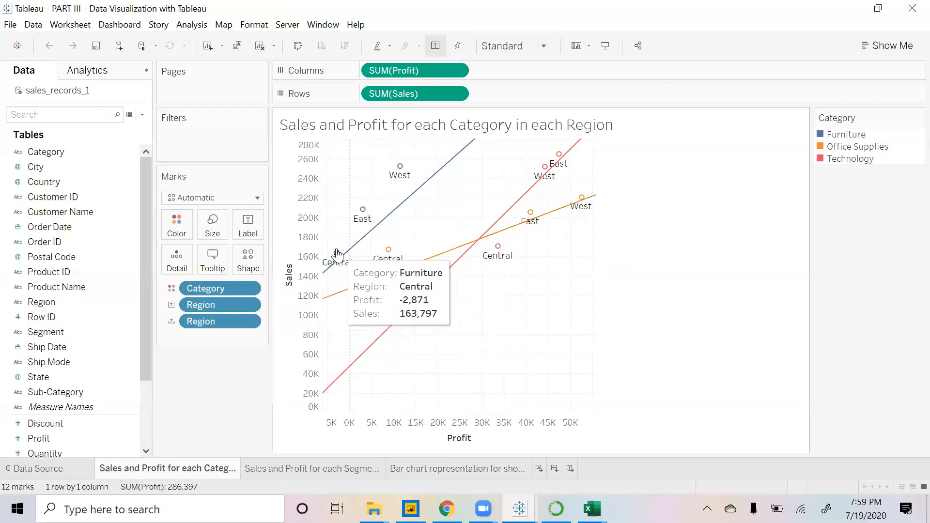
{"action": "mouse_move", "coordinate": [401, 211]}
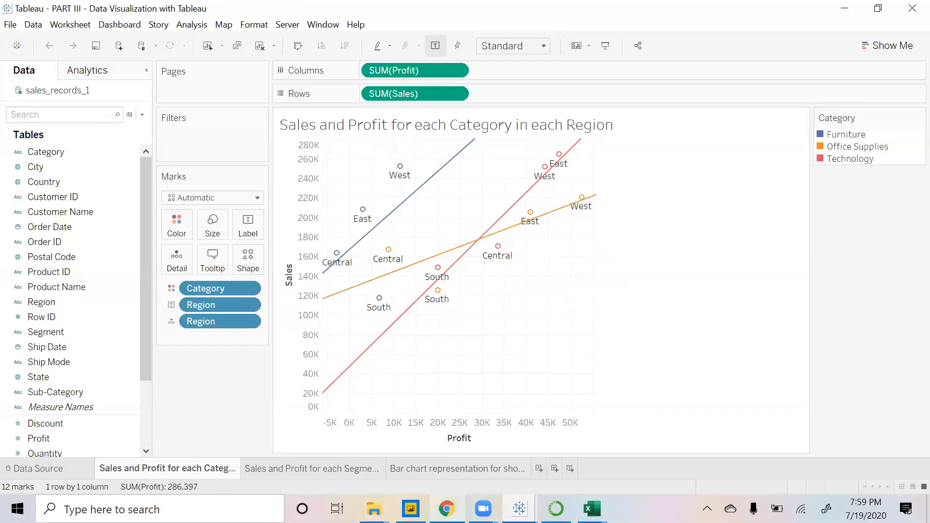
- Switch to the Chrome assignment and highlight the Question 2 words about sales and profit for each segment in each region for each category
{"action": "left_click", "coordinate": [447, 509]}
{"action": "scroll", "coordinate": [353, 356], "scroll_direction": "down", "scroll_amount": 10}
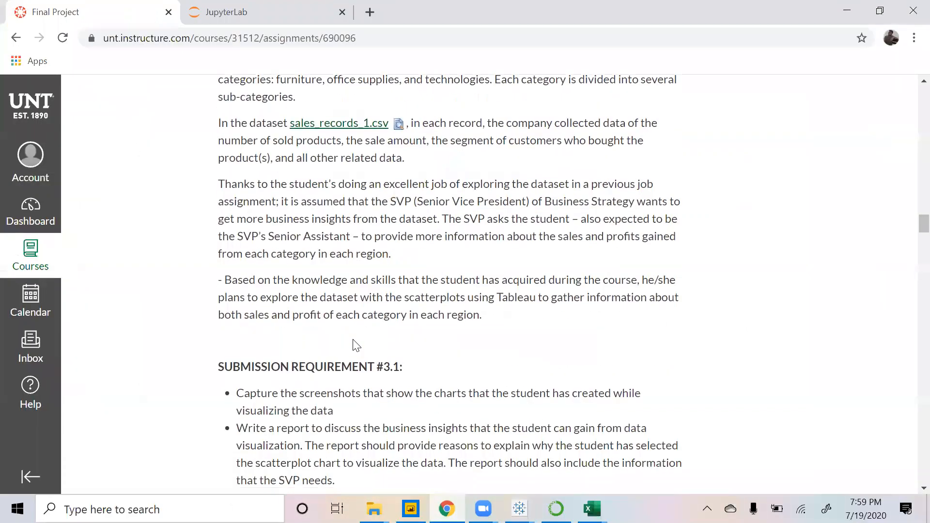
{"action": "scroll", "coordinate": [353, 334], "scroll_direction": "down", "scroll_amount": 2}
{"action": "scroll", "coordinate": [353, 334], "scroll_direction": "up", "scroll_amount": 2}
{"action": "left_click_drag", "start_coordinate": [235, 305], "coordinate": [613, 311]}
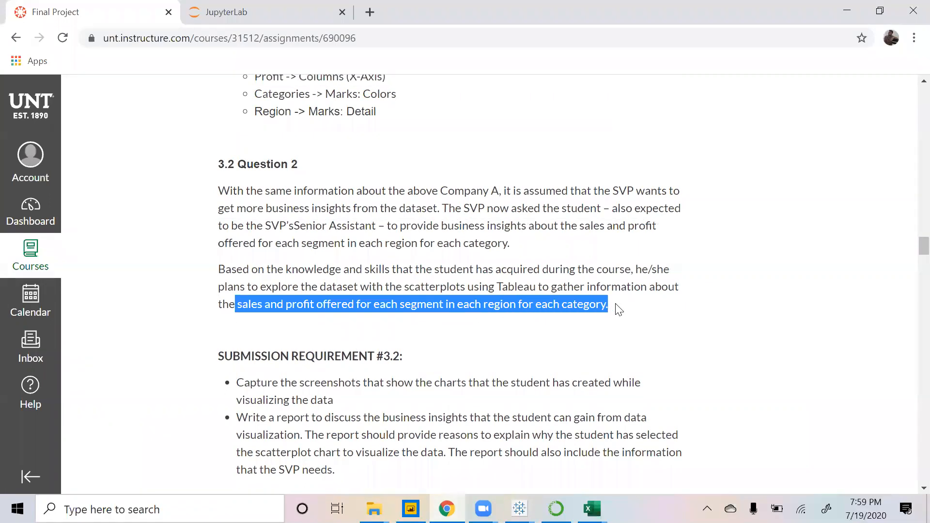
{"action": "left_click", "coordinate": [627, 343]}
- Switch to Tableau, open the segment scatterplot sheet and examine its marks by category, segment and region
{"action": "key", "text": "alt+Tab"}
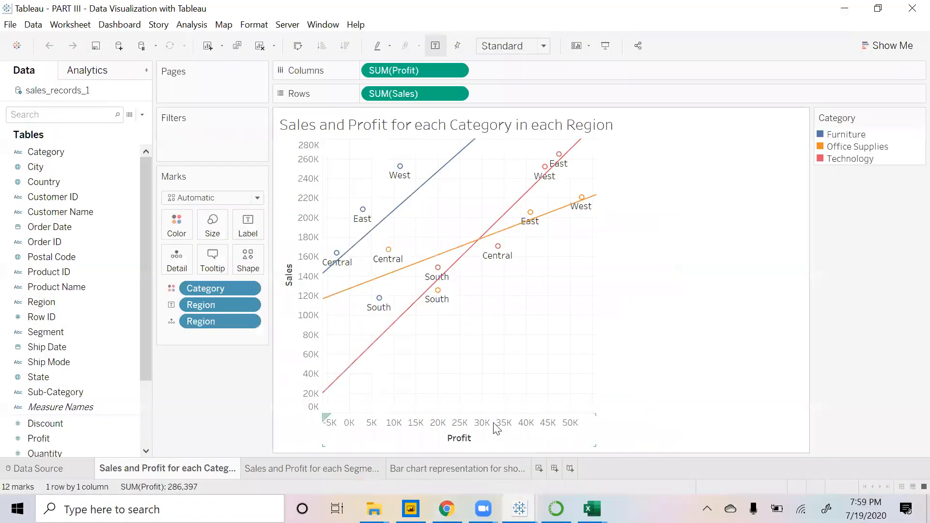
{"action": "left_click", "coordinate": [327, 471]}
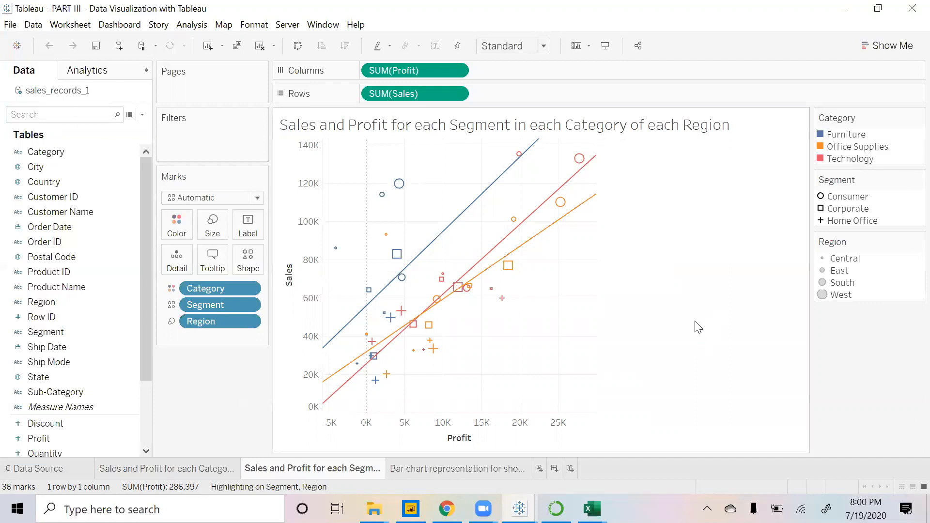
{"action": "mouse_move", "coordinate": [487, 257]}
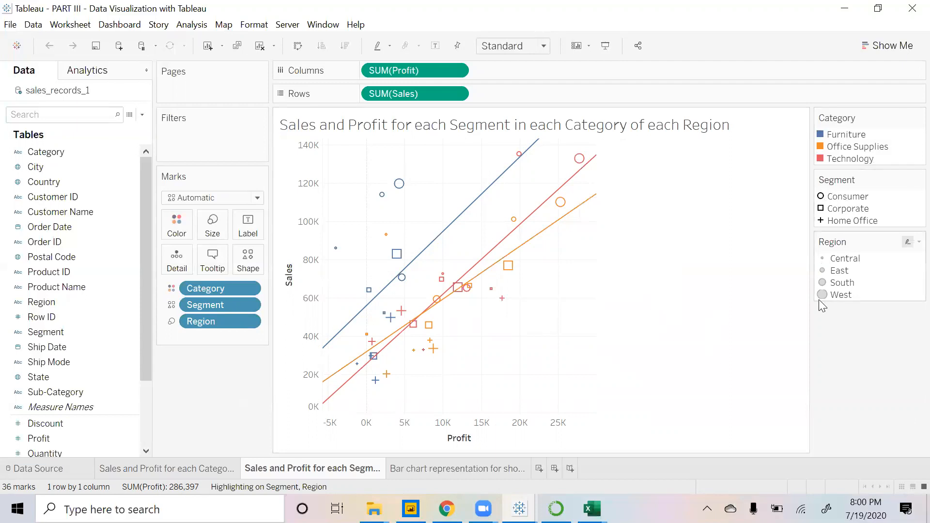
{"action": "mouse_move", "coordinate": [579, 159]}
{"action": "mouse_move", "coordinate": [400, 185]}
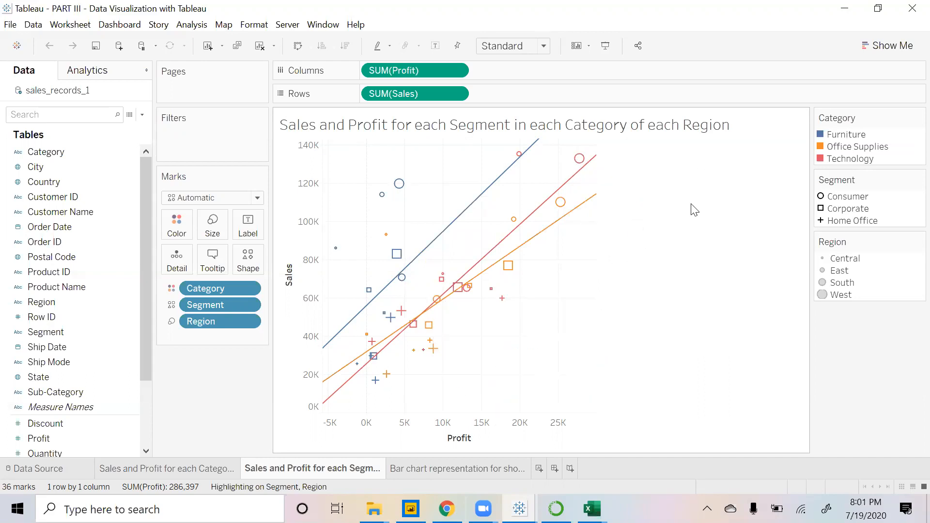
{"action": "mouse_move", "coordinate": [580, 159]}
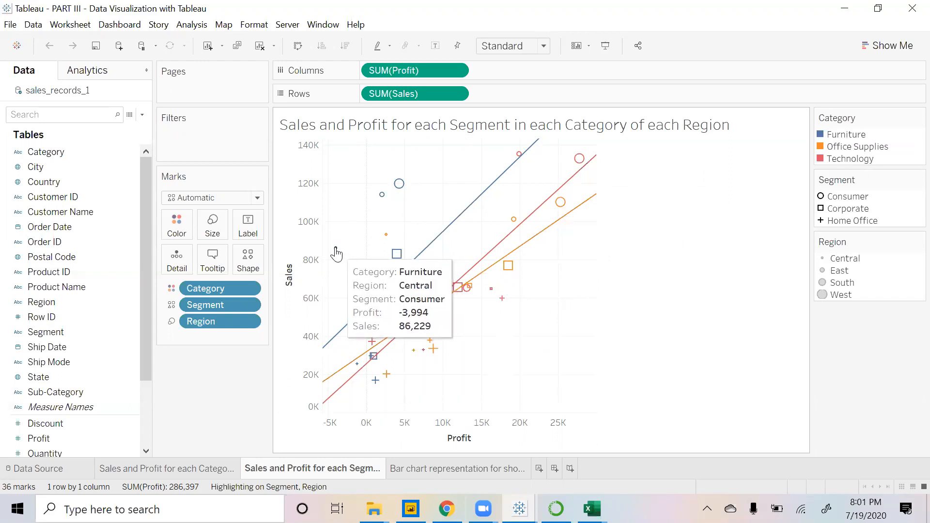
{"action": "mouse_move", "coordinate": [375, 382]}
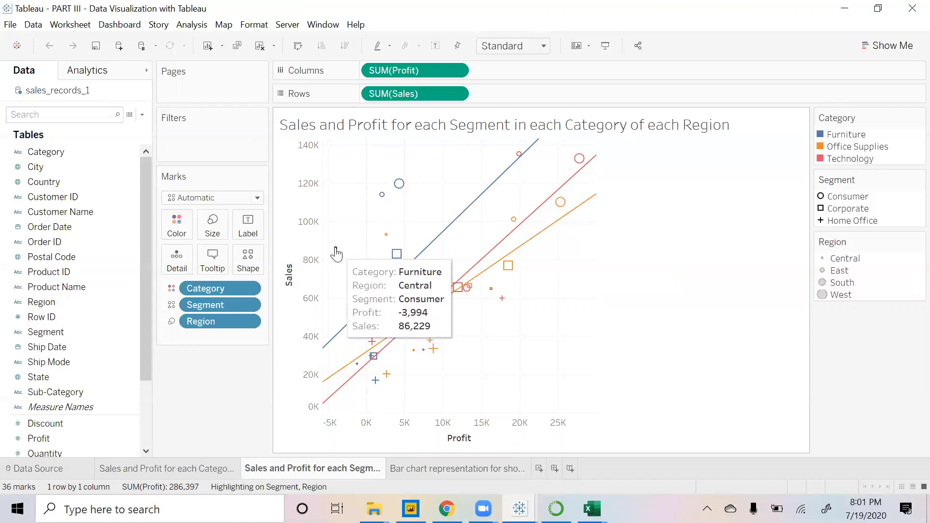
{"action": "mouse_move", "coordinate": [391, 349]}
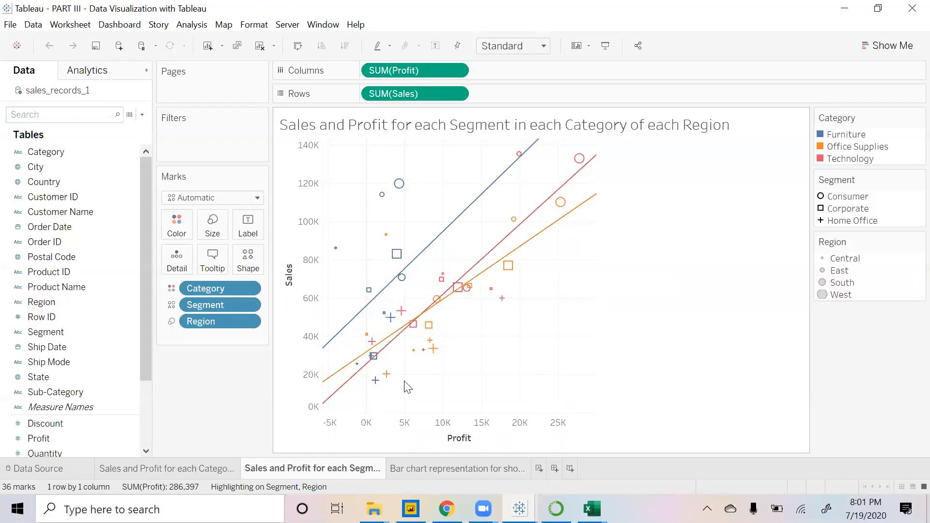
{"action": "mouse_move", "coordinate": [357, 369]}
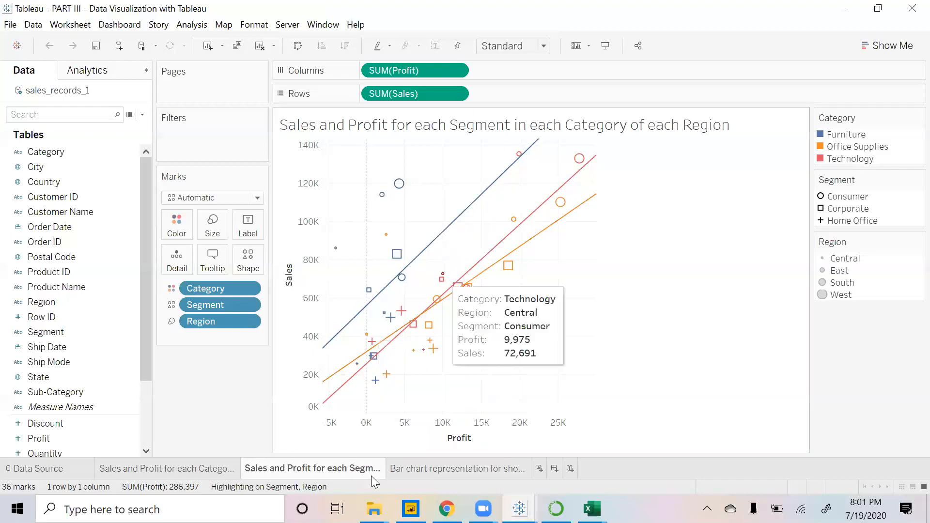
- Revisit the scatterplot by category and region, and return to the segment scatterplot for comparison
{"action": "left_click", "coordinate": [200, 469]}
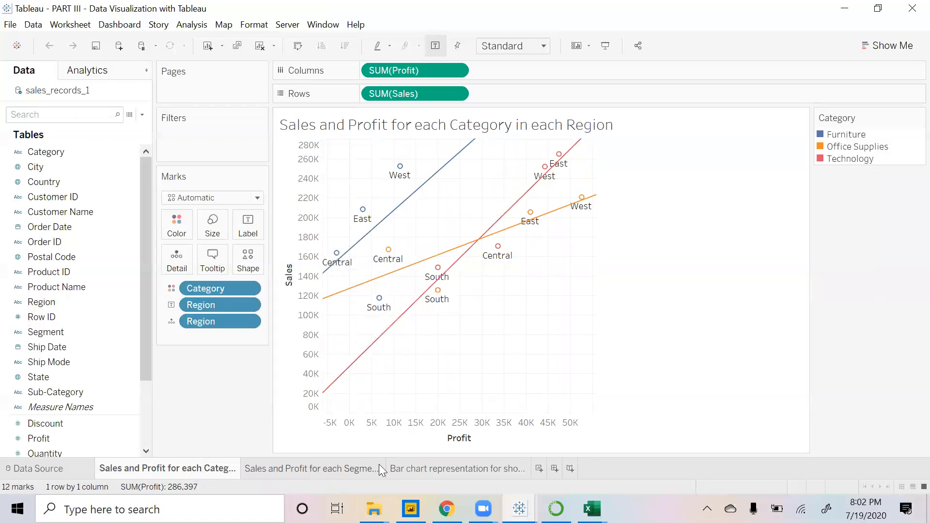
{"action": "left_click", "coordinate": [416, 476]}
{"action": "left_click", "coordinate": [328, 469]}
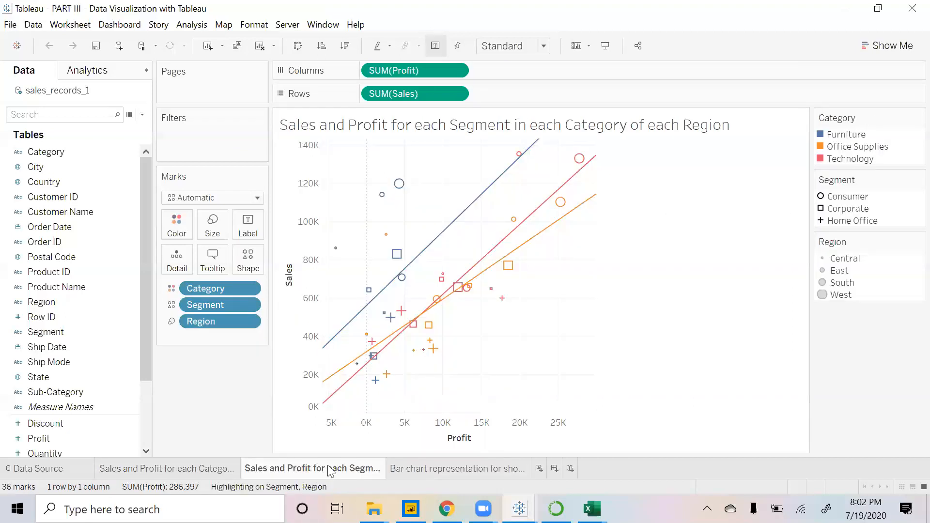
- Examine the segment scatterplot's marks and trend lines, selecting the Technology trend line for its details and clearing the selection
{"action": "mouse_move", "coordinate": [336, 249]}
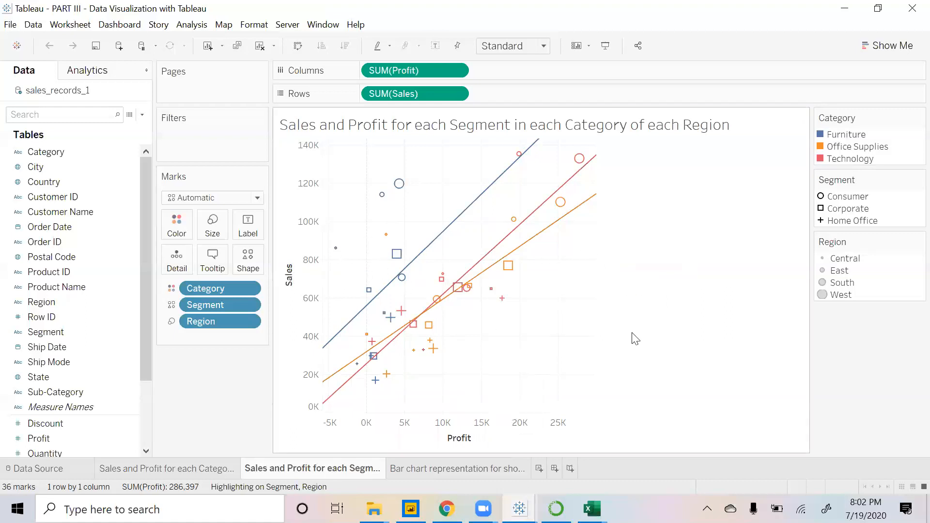
{"action": "mouse_move", "coordinate": [503, 299]}
{"action": "mouse_move", "coordinate": [580, 160]}
{"action": "left_click", "coordinate": [580, 175]}
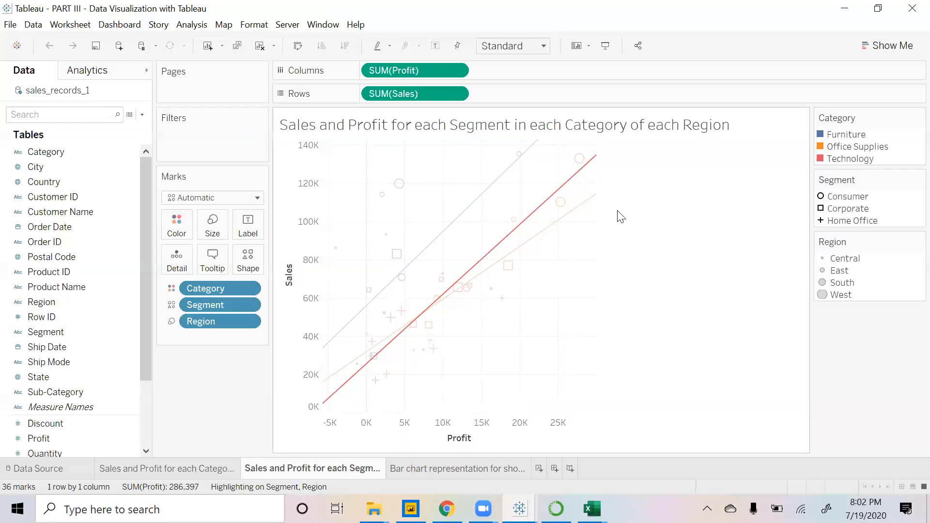
{"action": "mouse_move", "coordinate": [581, 170]}
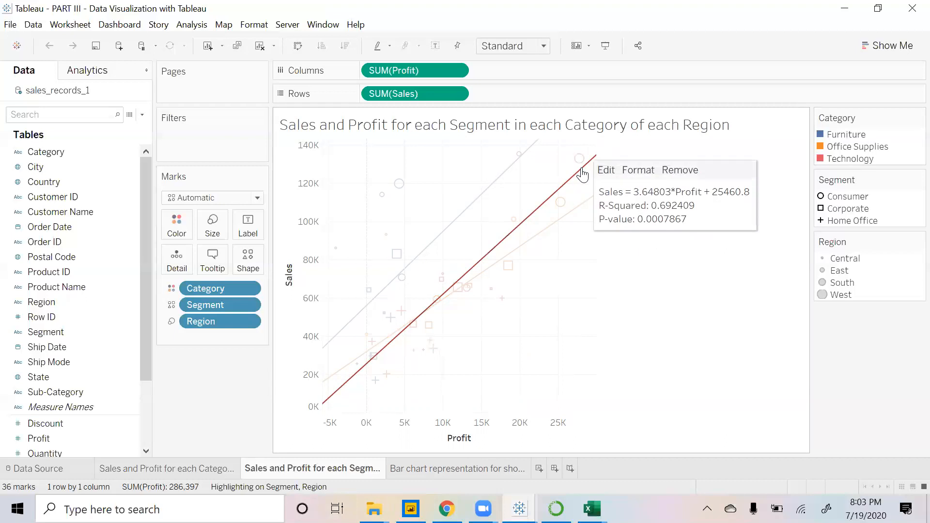
{"action": "left_click", "coordinate": [671, 281]}
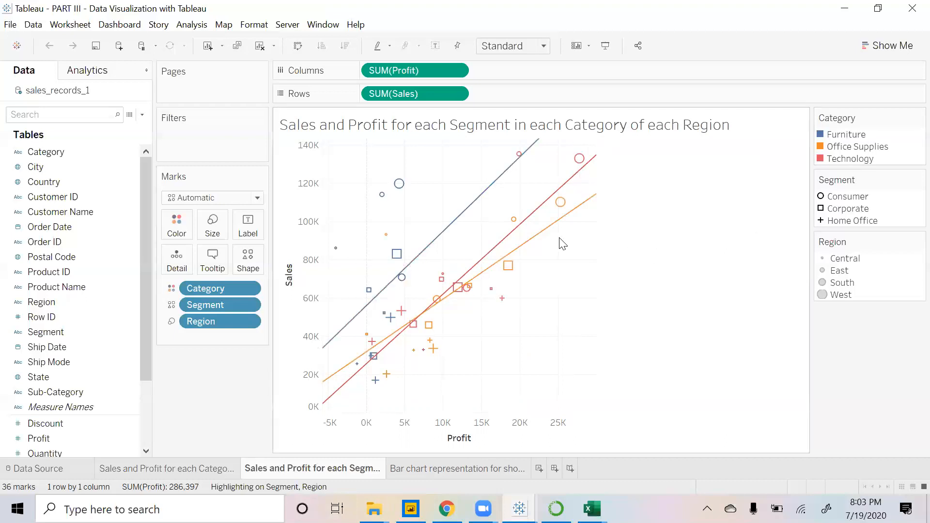
{"action": "mouse_move", "coordinate": [454, 296]}
{"action": "mouse_move", "coordinate": [560, 196]}
- Show the available chart types, open the bar chart sheet of sales and profit, and display it in presentation mode
{"action": "left_click", "coordinate": [870, 45]}
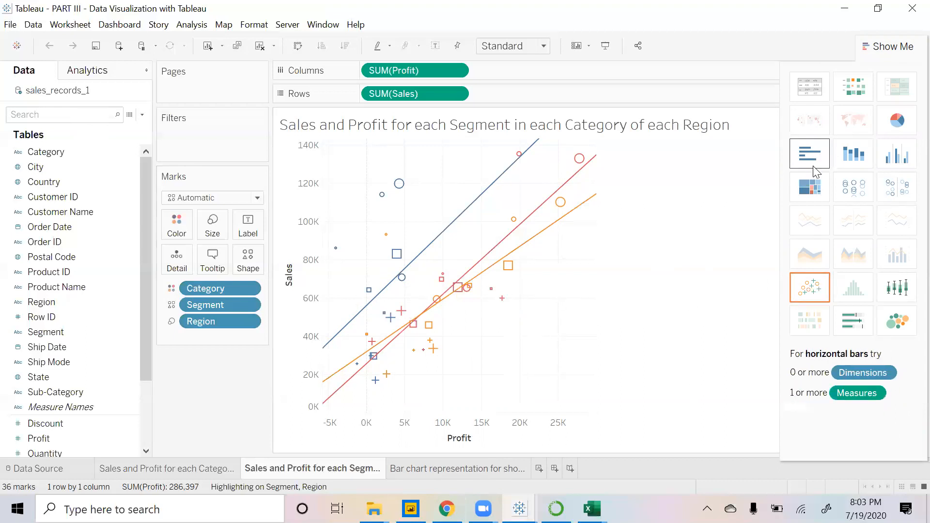
{"action": "left_click", "coordinate": [440, 473]}
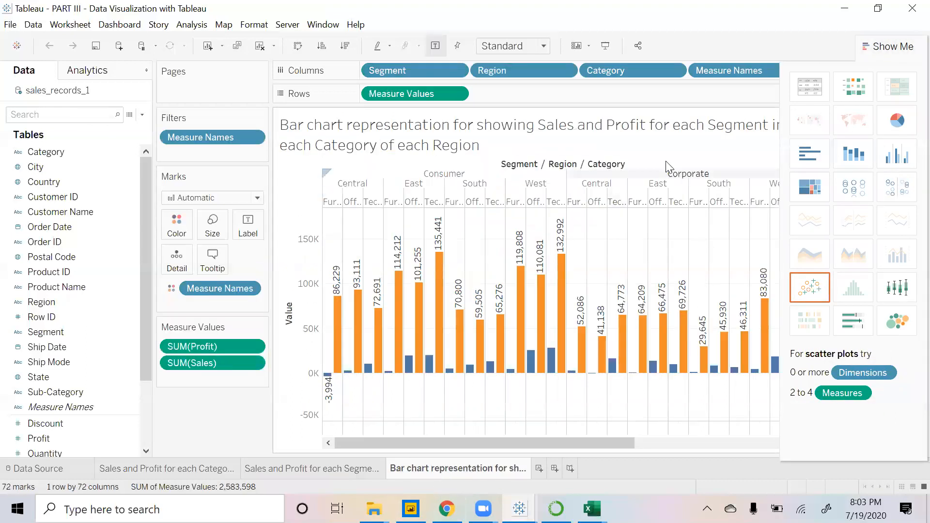
{"action": "left_click", "coordinate": [603, 47]}
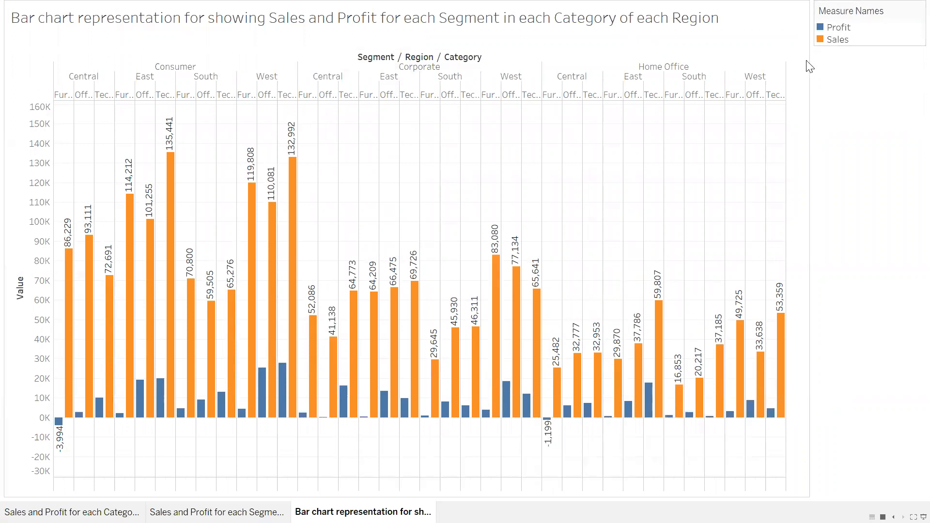
- Highlight the Consumer, Corporate and Home Office segments of the bar chart one after another
{"action": "left_click", "coordinate": [164, 69]}
{"action": "left_click", "coordinate": [413, 67]}
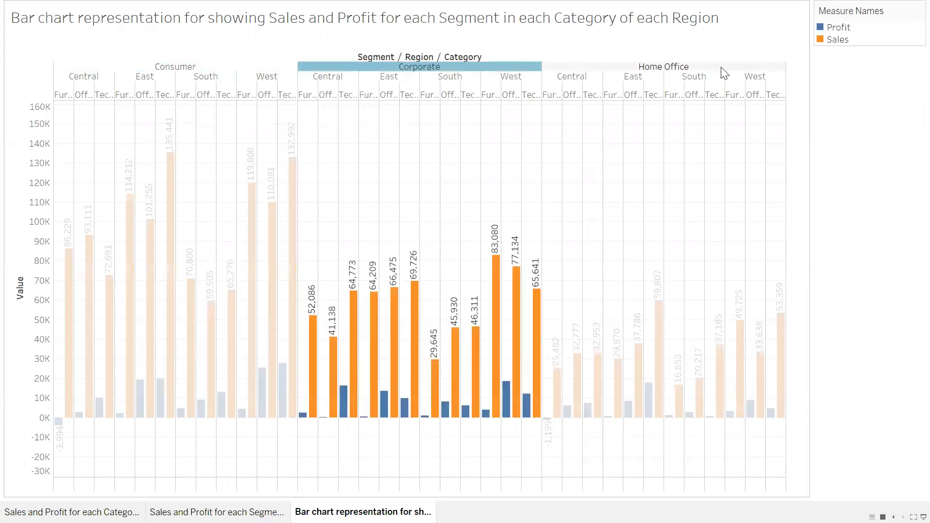
{"action": "left_click", "coordinate": [724, 73]}
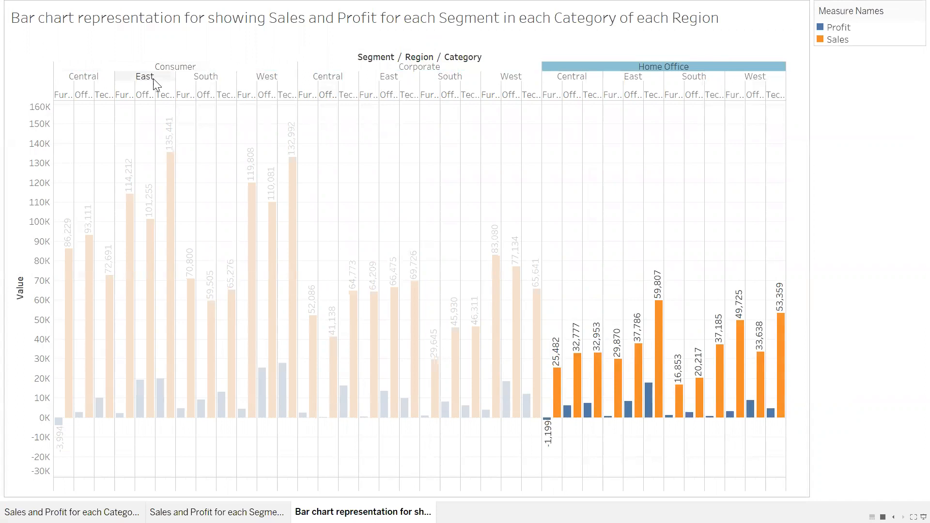
- Within the Consumer segment, highlight the Central region and its individual category columns, ending on Furniture
{"action": "left_click", "coordinate": [92, 79]}
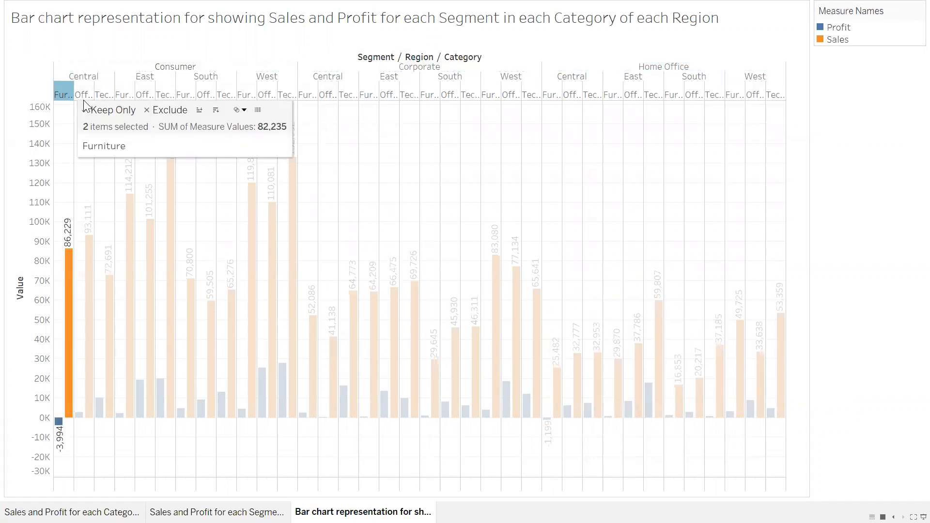
{"action": "left_click", "coordinate": [104, 94]}
{"action": "left_click", "coordinate": [65, 95]}
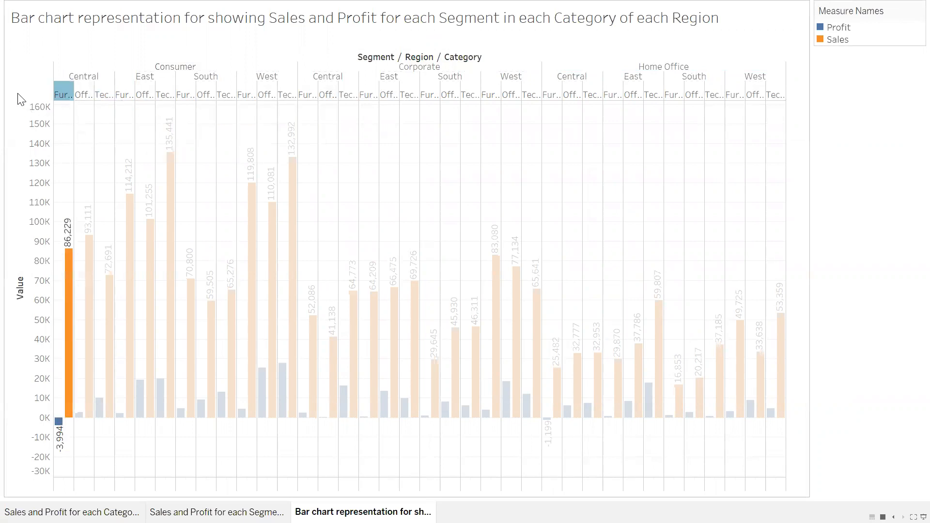
- Clear the Furniture highlight and inspect the bars with negative profit in the Consumer and Home Office segments
{"action": "left_click", "coordinate": [65, 94]}
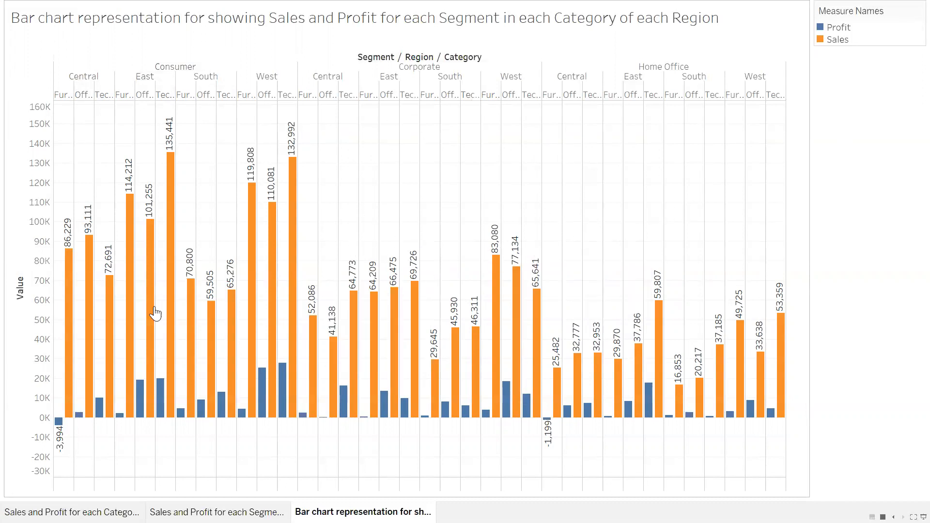
{"action": "mouse_move", "coordinate": [62, 424]}
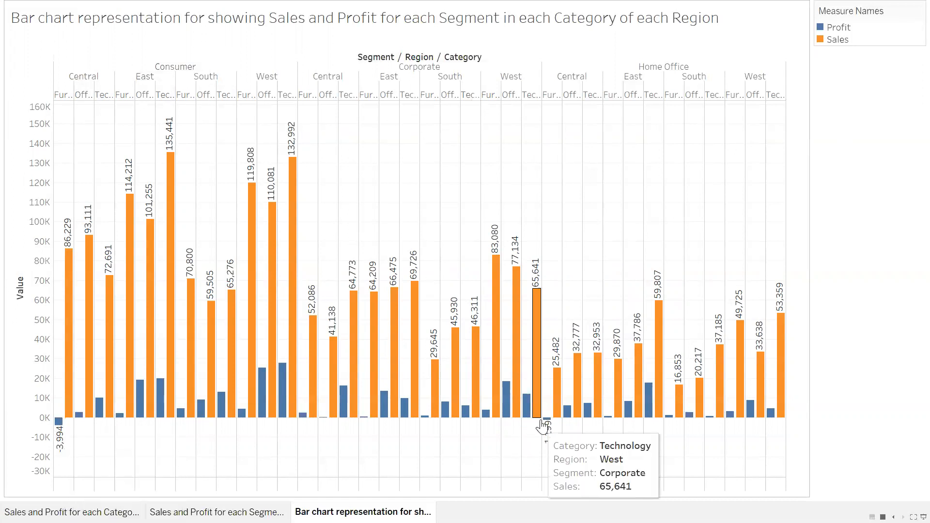
{"action": "mouse_move", "coordinate": [543, 450]}
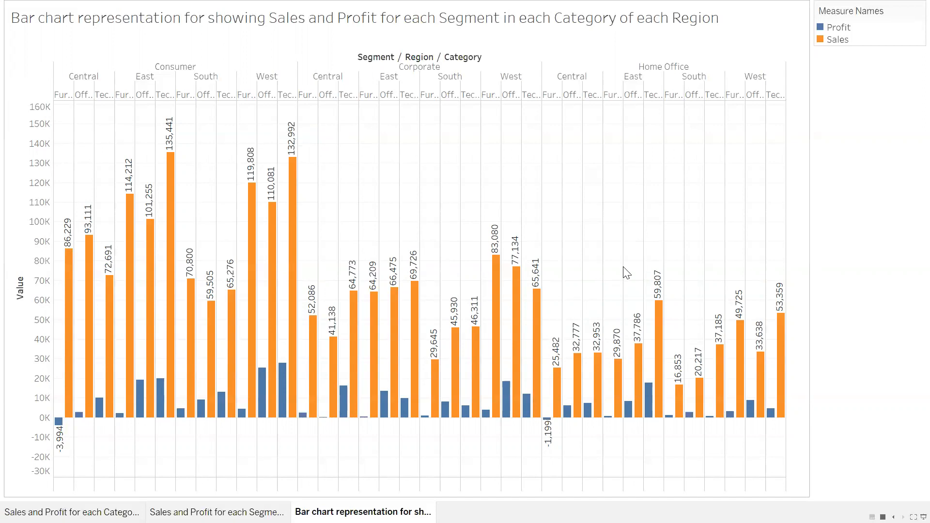
- Exit presentation mode and open the scatterplot sheet of sales and profit for each segment
{"action": "key", "text": "Escape"}
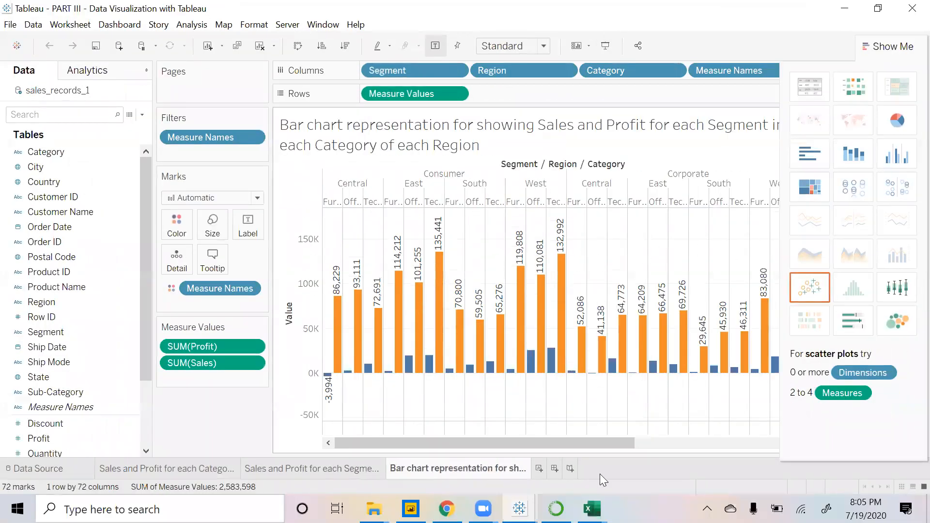
{"action": "left_click", "coordinate": [293, 470]}
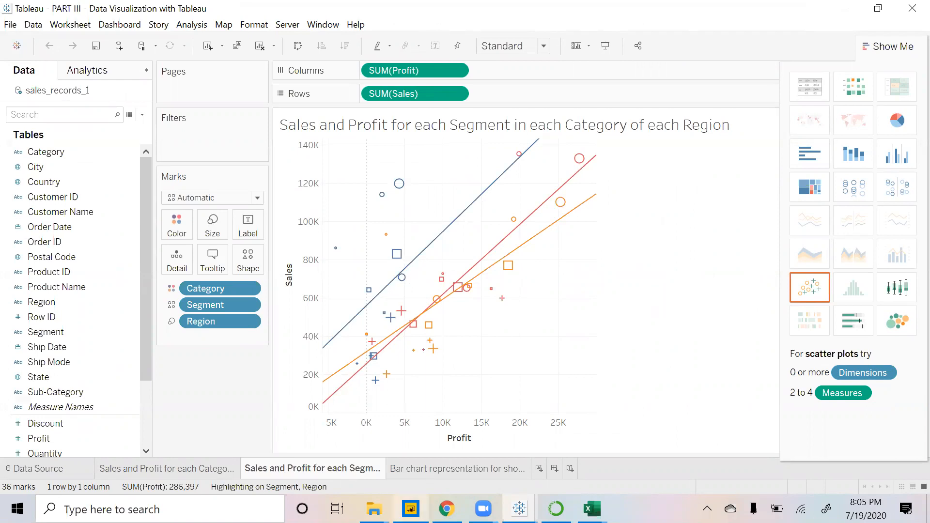
- Switch to the Final Project assignment in Chrome and review the Python Pandas and Matplotlib task in section 4.2, glancing at the JupyterLab notebook
{"action": "left_click", "coordinate": [484, 508]}
{"action": "scroll", "coordinate": [404, 372], "scroll_direction": "down", "scroll_amount": 9}
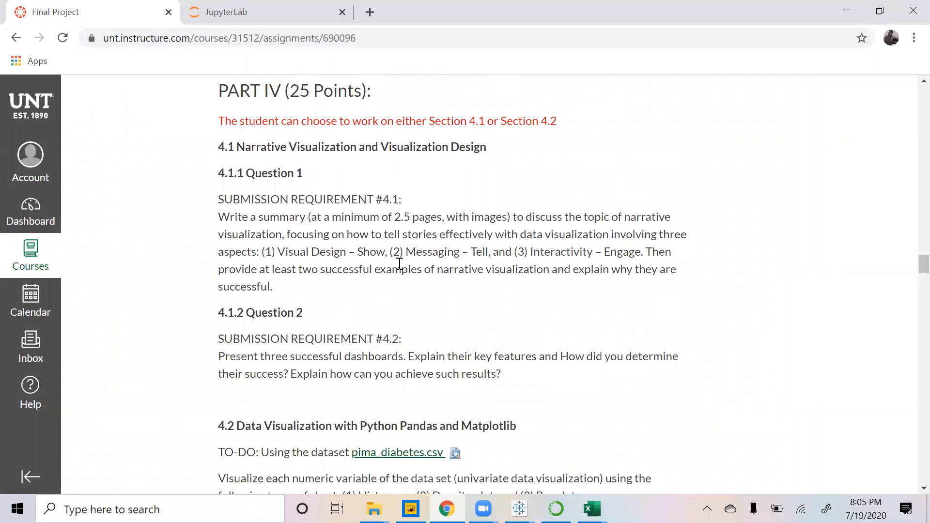
{"action": "scroll", "coordinate": [456, 140], "scroll_direction": "down", "scroll_amount": 6}
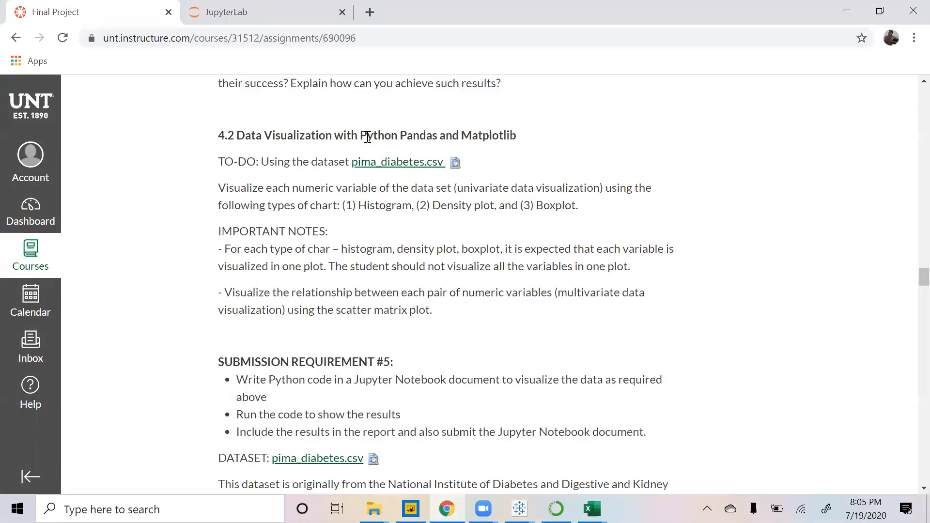
{"action": "left_click_drag", "start_coordinate": [374, 135], "coordinate": [431, 136]}
{"action": "double_click", "coordinate": [494, 138]}
{"action": "left_click", "coordinate": [583, 214]}
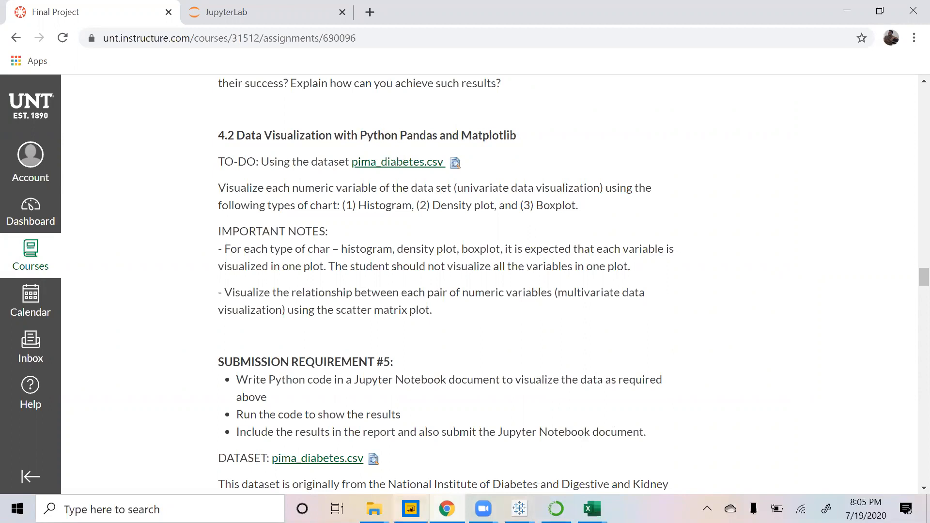
{"action": "key", "text": "ctrl+Tab"}
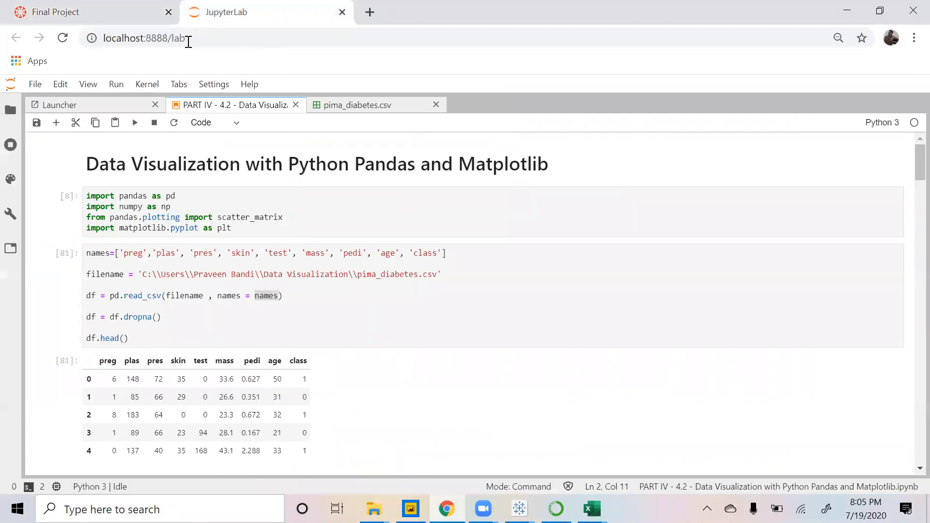
{"action": "left_click", "coordinate": [116, 17]}
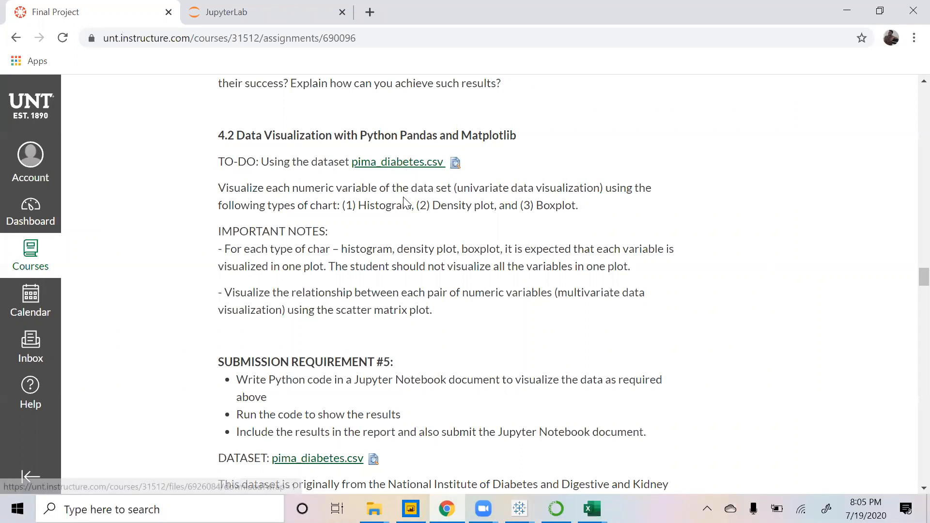
- Find the list of data set variables in the assignment and highlight the description of preg, ending on "pregnant"
{"action": "scroll", "coordinate": [439, 312], "scroll_direction": "down", "scroll_amount": 8}
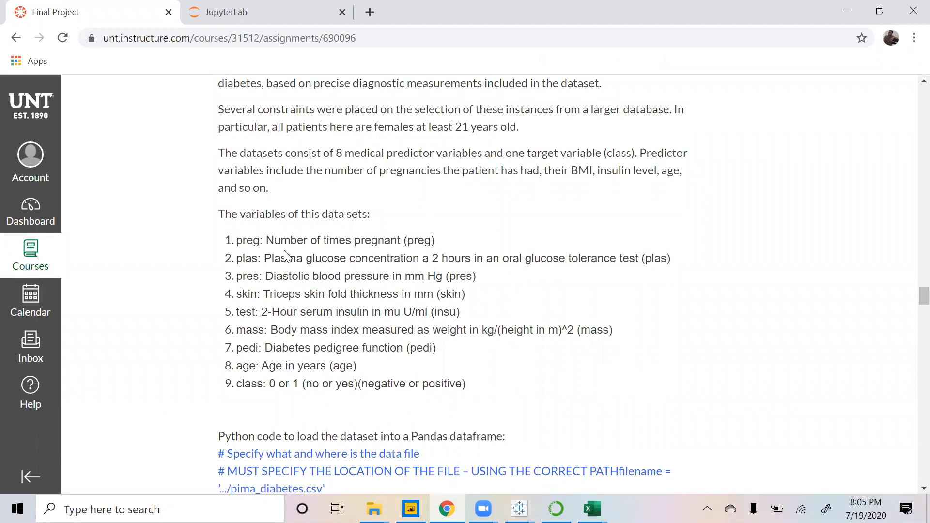
{"action": "double_click", "coordinate": [252, 242]}
{"action": "left_click", "coordinate": [244, 258]}
{"action": "left_click_drag", "start_coordinate": [266, 243], "coordinate": [461, 255]}
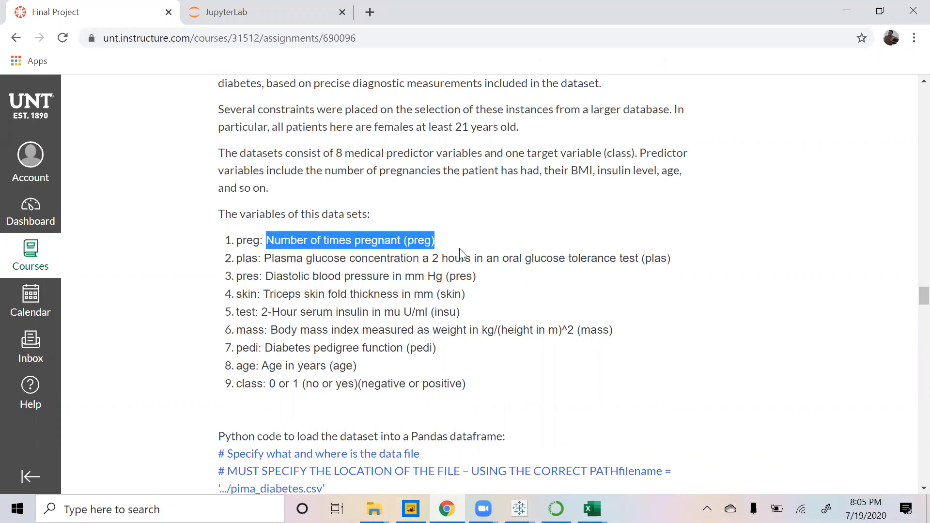
{"action": "double_click", "coordinate": [341, 242]}
{"action": "left_click", "coordinate": [370, 242]}
{"action": "double_click", "coordinate": [369, 242]}
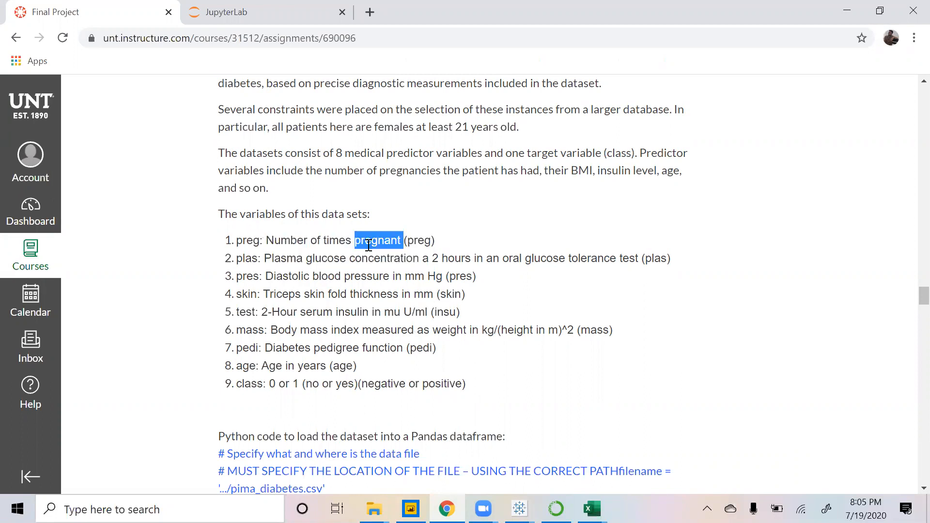
- Highlight key words in the plas, skin, test and age descriptions and the full class line, clearing the selection at the end
{"action": "double_click", "coordinate": [293, 262]}
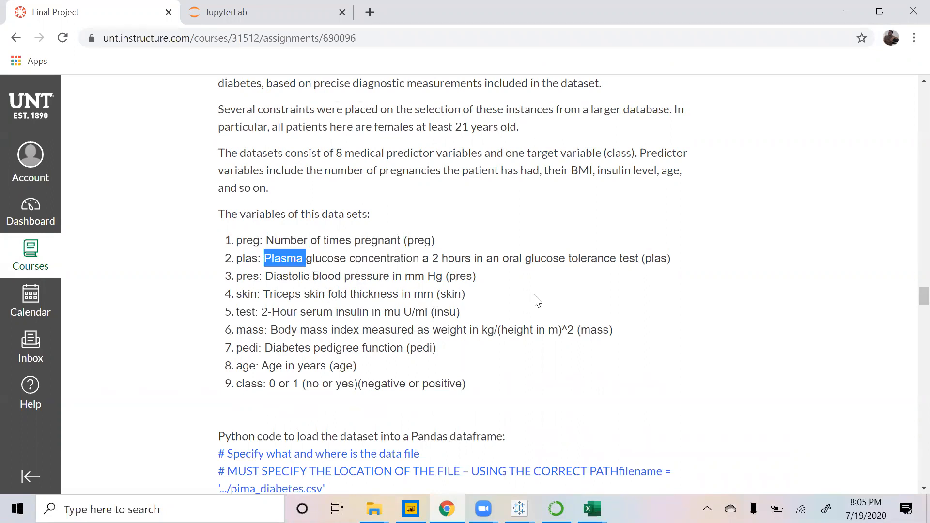
{"action": "double_click", "coordinate": [285, 295]}
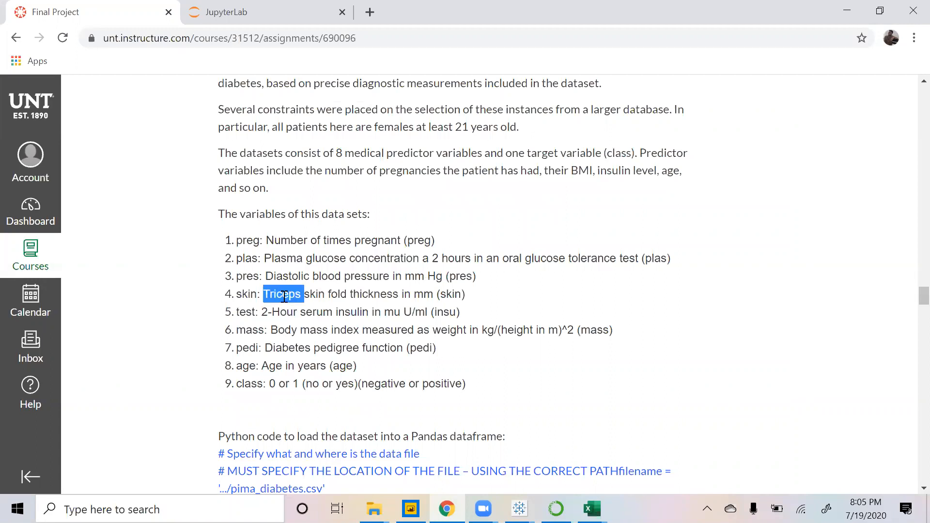
{"action": "double_click", "coordinate": [379, 296]}
{"action": "double_click", "coordinate": [423, 295]}
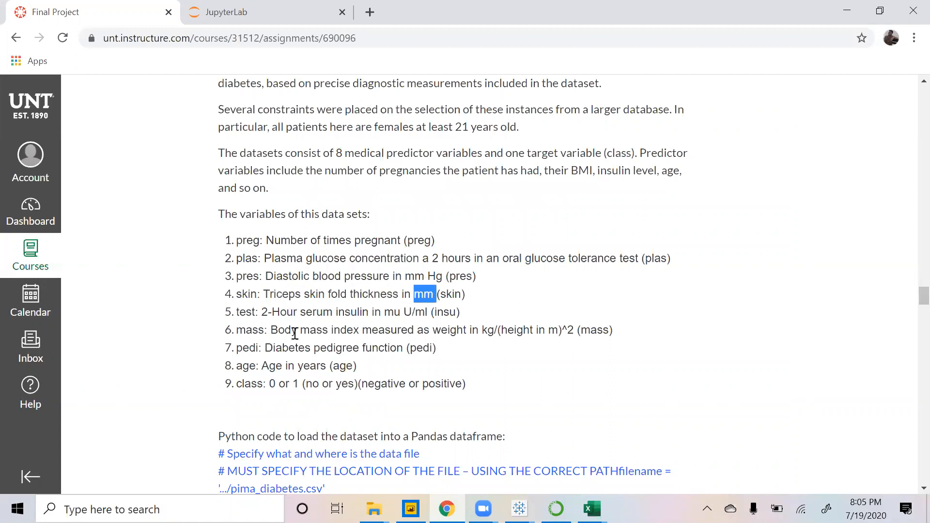
{"action": "left_click", "coordinate": [262, 312]}
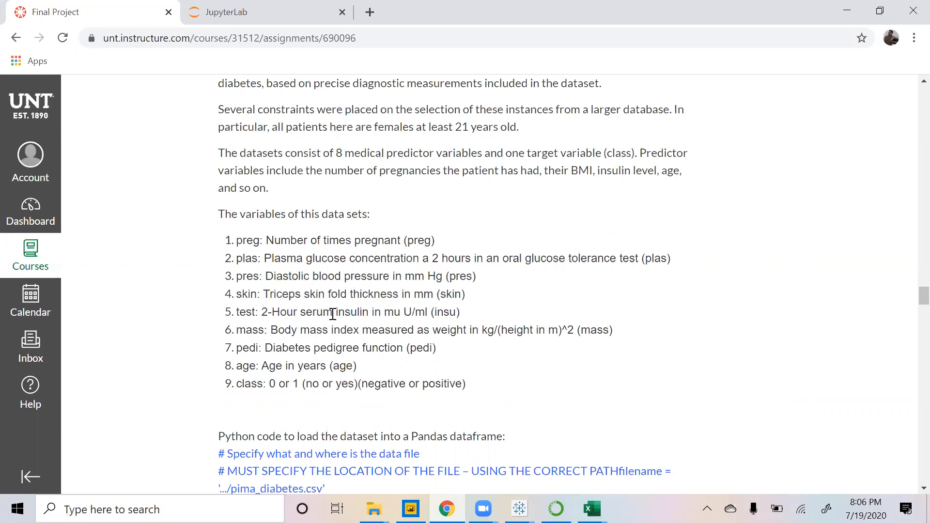
{"action": "double_click", "coordinate": [355, 311]}
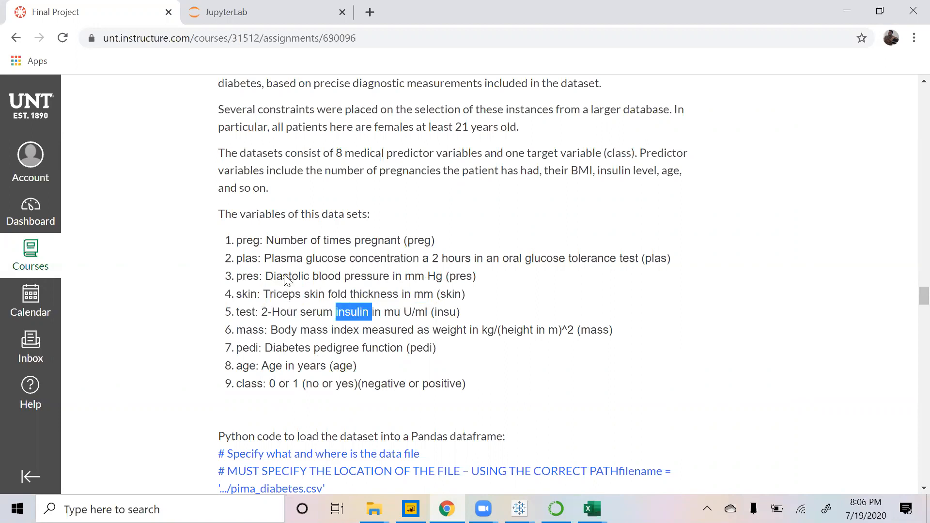
{"action": "double_click", "coordinate": [248, 367]}
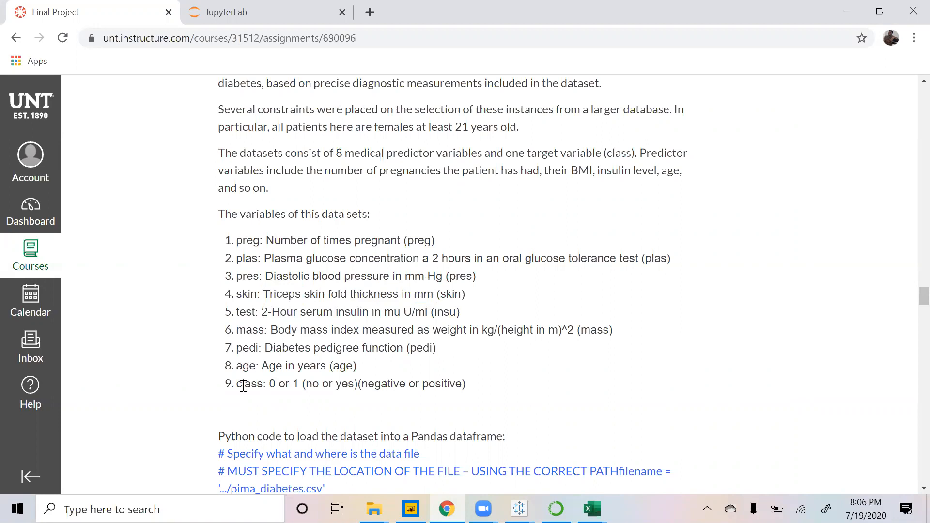
{"action": "triple_click", "coordinate": [243, 385]}
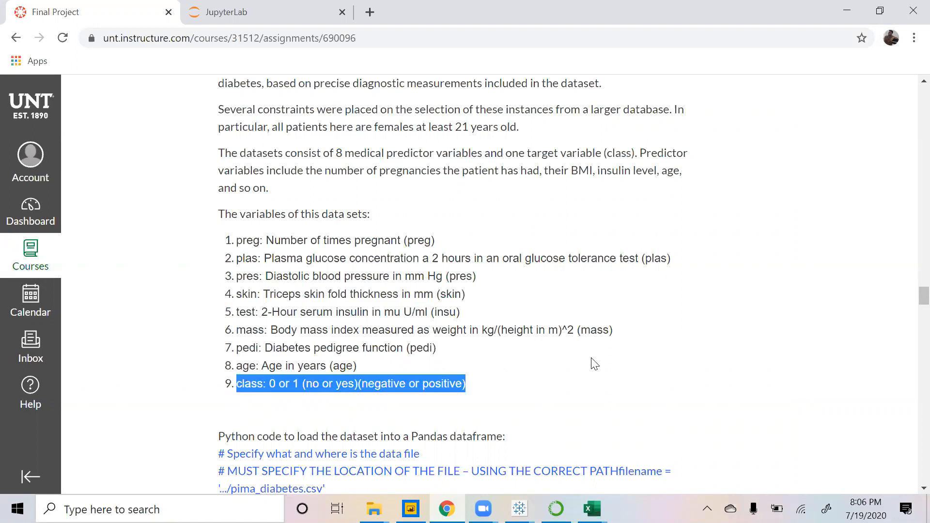
{"action": "left_click", "coordinate": [542, 339]}
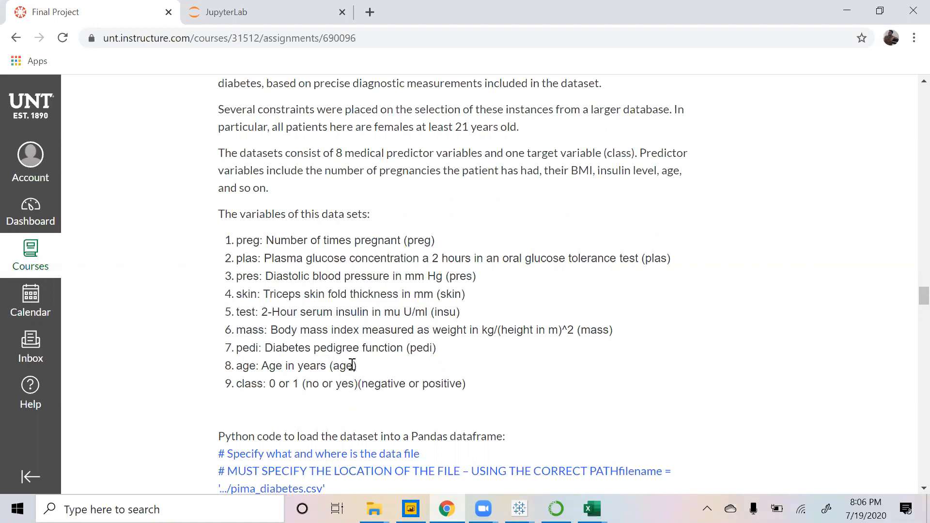
- Mark the eight predictor variables from preg to age, highlight the class target variable, and clear the selection
{"action": "left_click_drag", "start_coordinate": [356, 367], "coordinate": [238, 240]}
{"action": "double_click", "coordinate": [250, 384]}
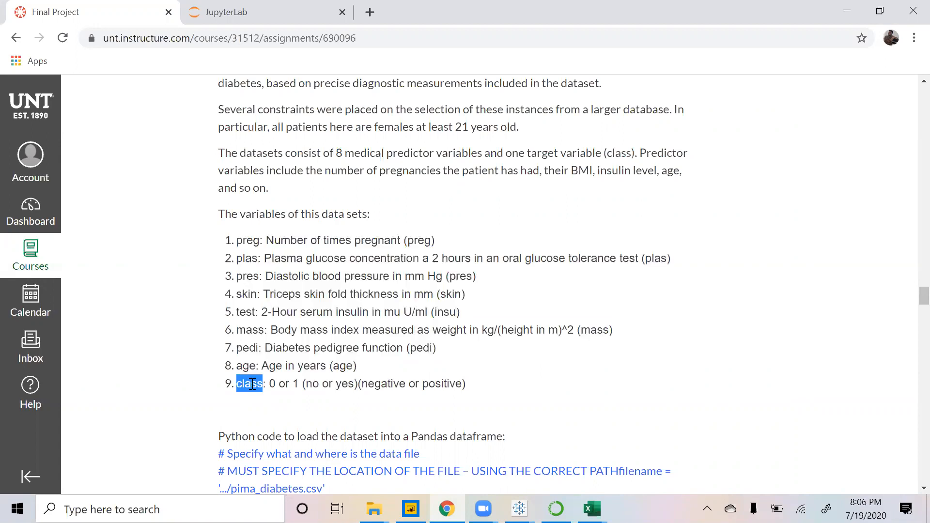
{"action": "left_click", "coordinate": [558, 390]}
- Reread the section 4.2 chart requirements and the dataset description, highlighting the class variable again in the list
{"action": "scroll", "coordinate": [433, 296], "scroll_direction": "up", "scroll_amount": 5}
{"action": "scroll", "coordinate": [409, 295], "scroll_direction": "up", "scroll_amount": 2}
{"action": "scroll", "coordinate": [409, 293], "scroll_direction": "down", "scroll_amount": 4}
{"action": "scroll", "coordinate": [411, 292], "scroll_direction": "up", "scroll_amount": 7}
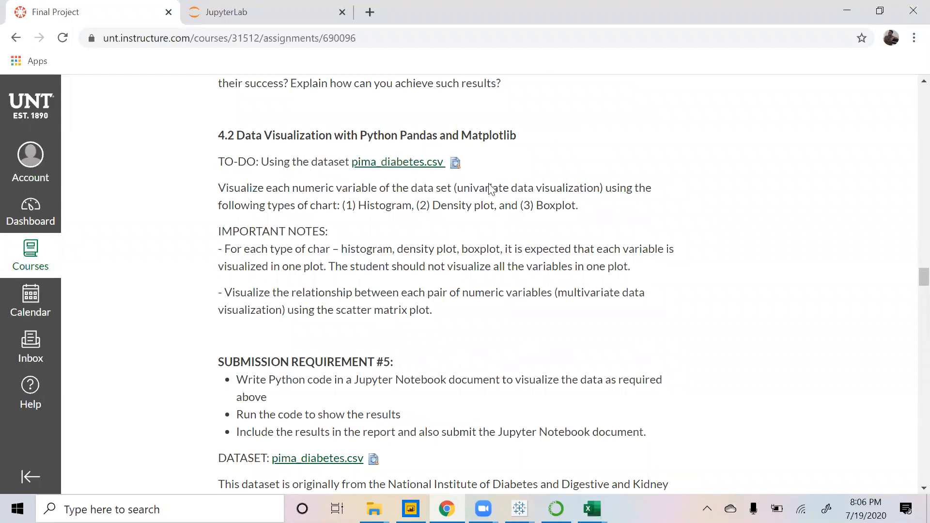
{"action": "scroll", "coordinate": [537, 284], "scroll_direction": "down", "scroll_amount": 10}
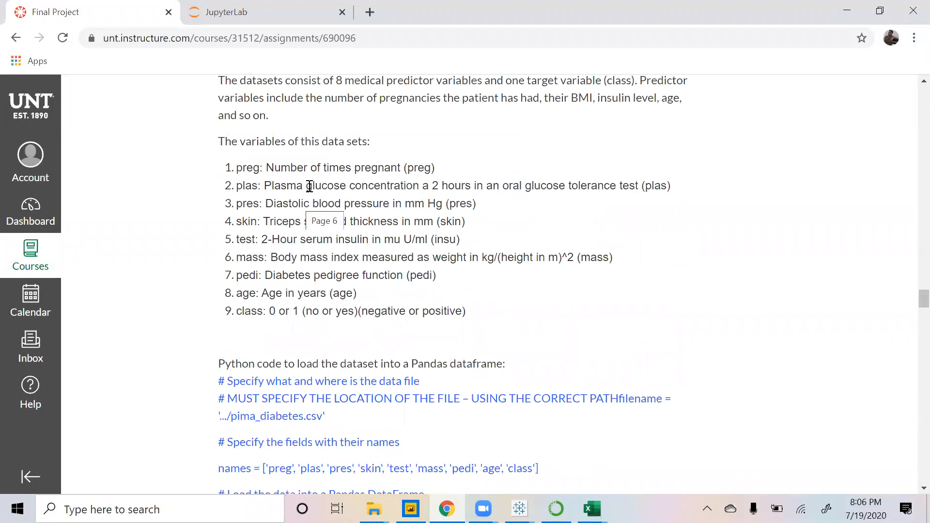
{"action": "double_click", "coordinate": [239, 314]}
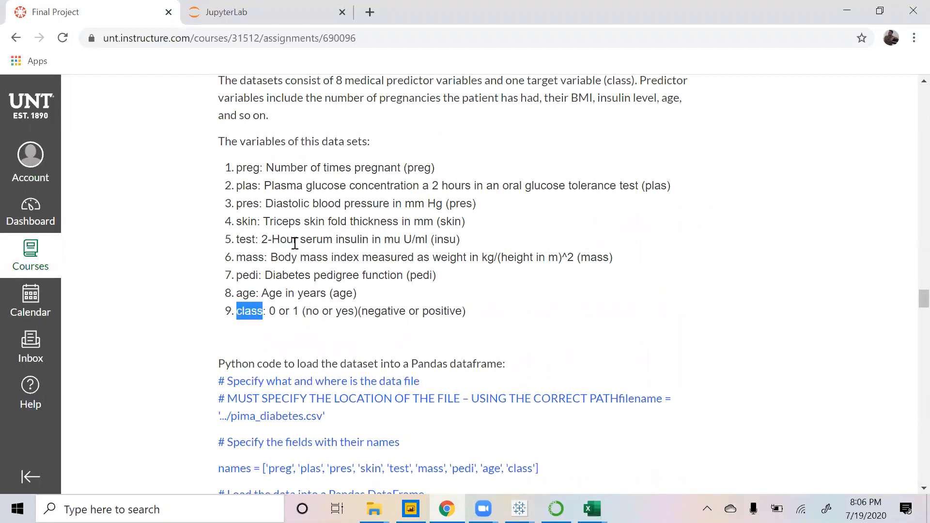
{"action": "scroll", "coordinate": [294, 242], "scroll_direction": "up", "scroll_amount": 8}
{"action": "scroll", "coordinate": [339, 245], "scroll_direction": "down", "scroll_amount": 4}
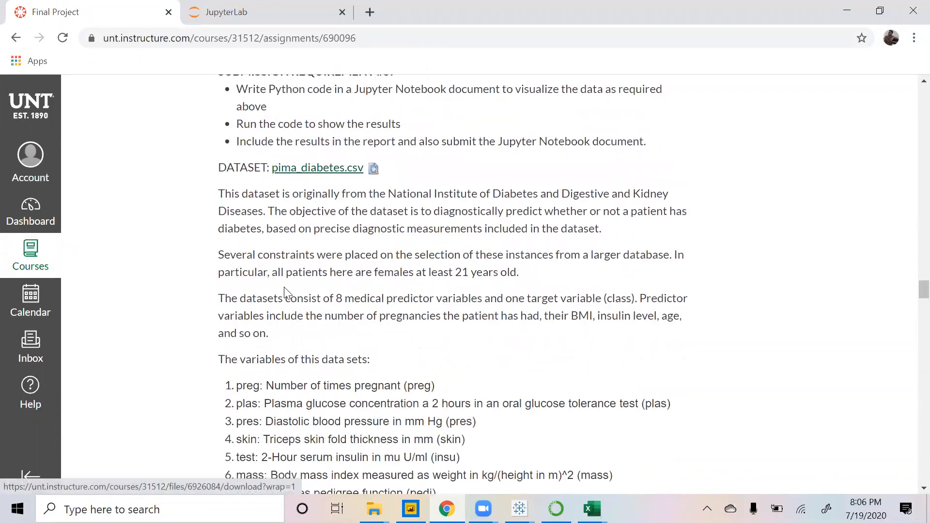
{"action": "scroll", "coordinate": [510, 254], "scroll_direction": "up", "scroll_amount": 4}
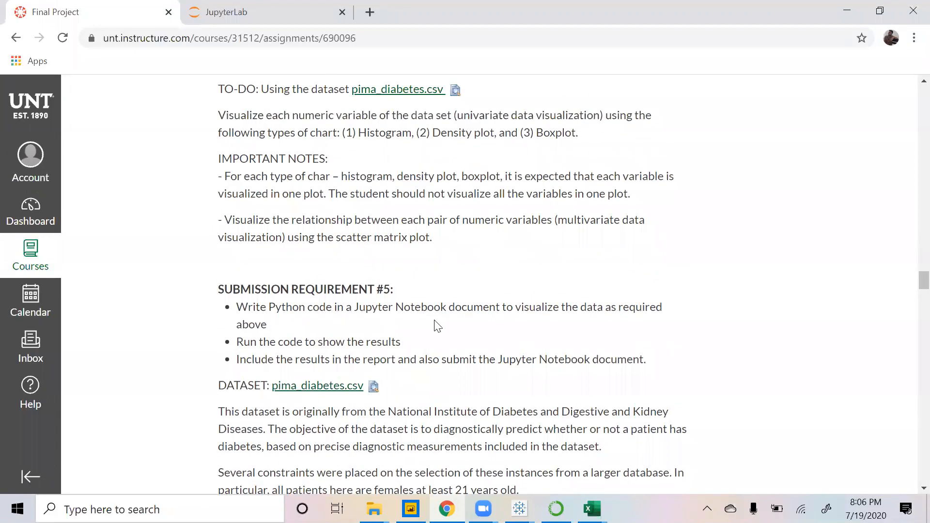
{"action": "scroll", "coordinate": [439, 310], "scroll_direction": "down", "scroll_amount": 4}
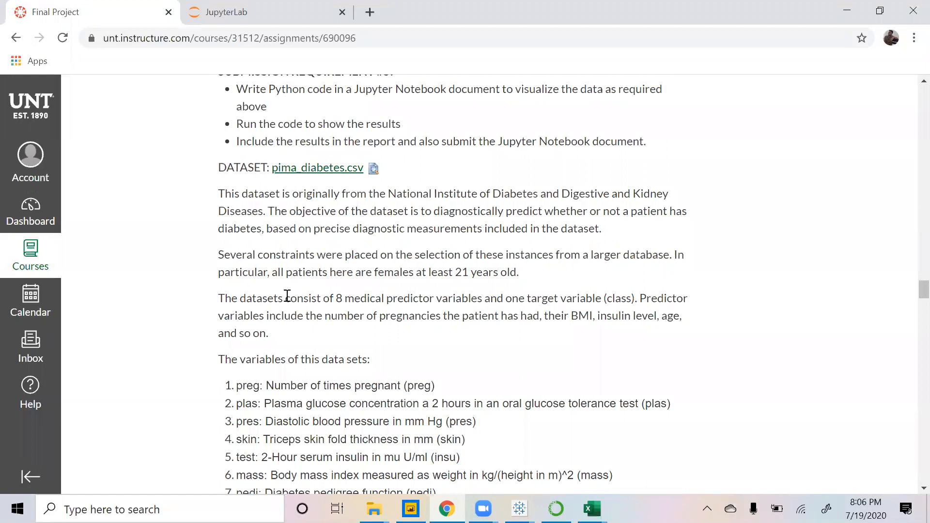
{"action": "scroll", "coordinate": [394, 294], "scroll_direction": "down", "scroll_amount": 2}
{"action": "double_click", "coordinate": [249, 456]}
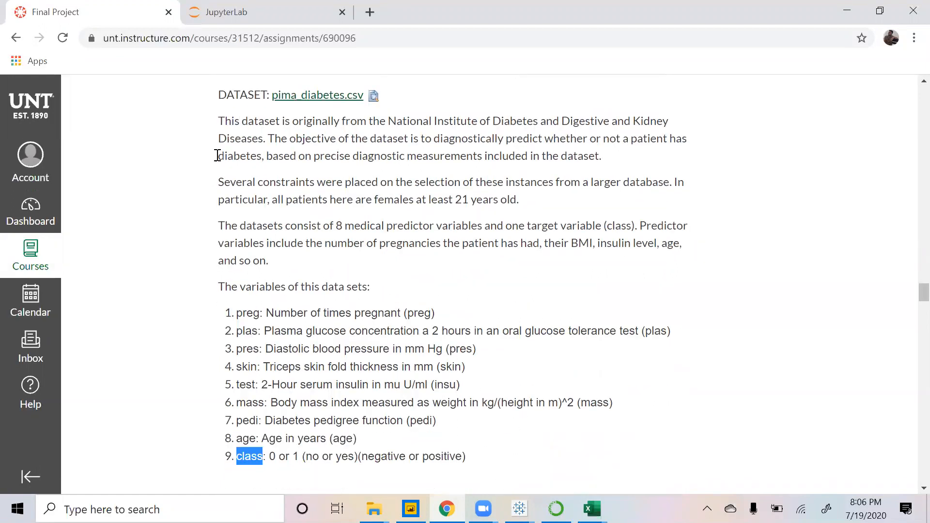
- Switch to pima_diabetes.csv in Excel, view its data from the first row, and minimize the workbook
{"action": "left_click", "coordinate": [592, 509]}
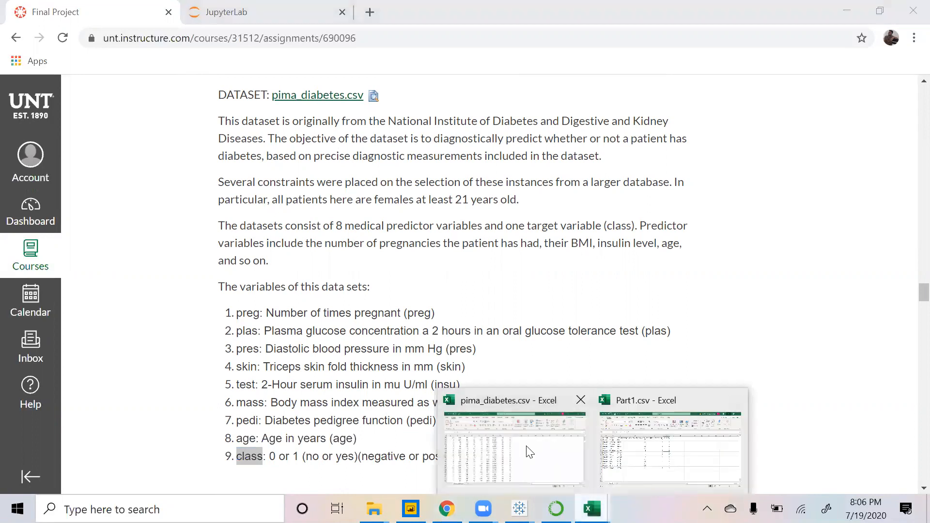
{"action": "left_click", "coordinate": [530, 452]}
{"action": "scroll", "coordinate": [90, 242], "scroll_direction": "up", "scroll_amount": 20}
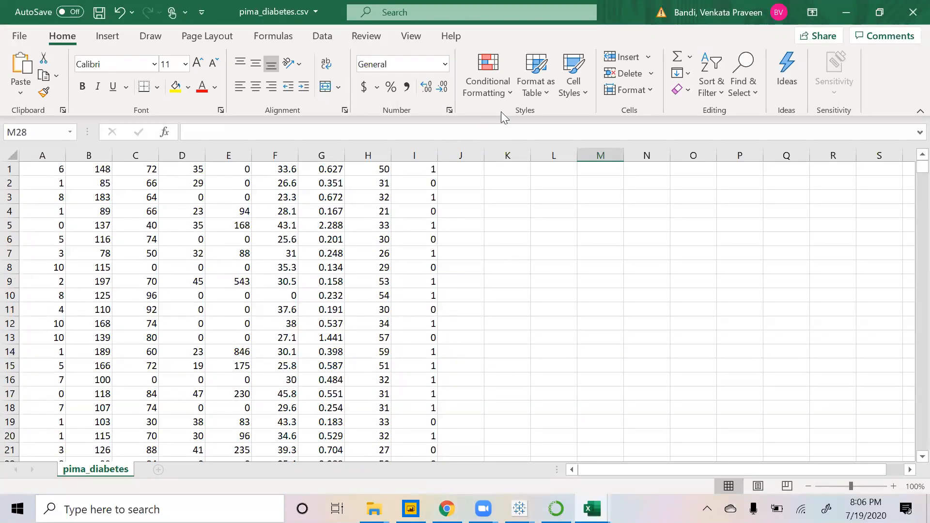
{"action": "left_click", "coordinate": [846, 12]}
- Show the JupyterLab notebook, highlight the library imports in its first code cell, clear the selection, and switch back to Tableau
{"action": "key", "text": "ctrl+Tab"}
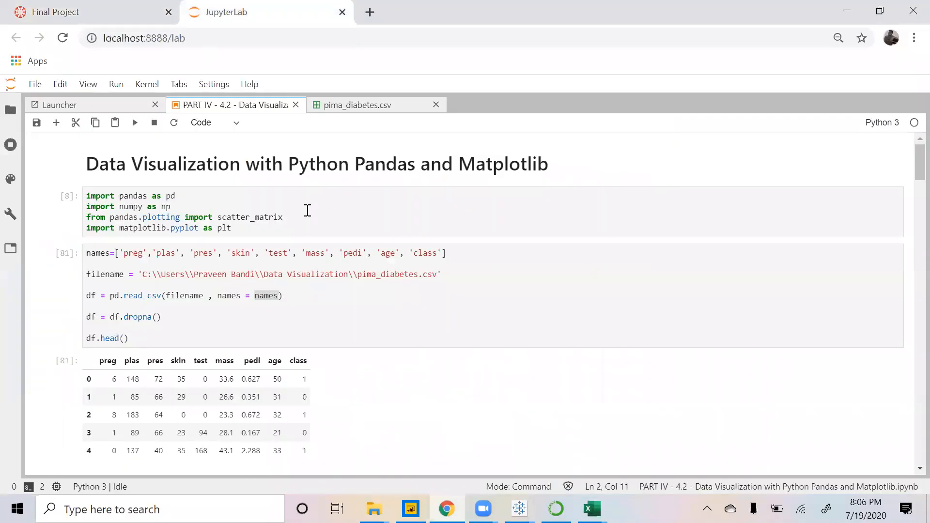
{"action": "left_click_drag", "start_coordinate": [89, 198], "coordinate": [253, 226]}
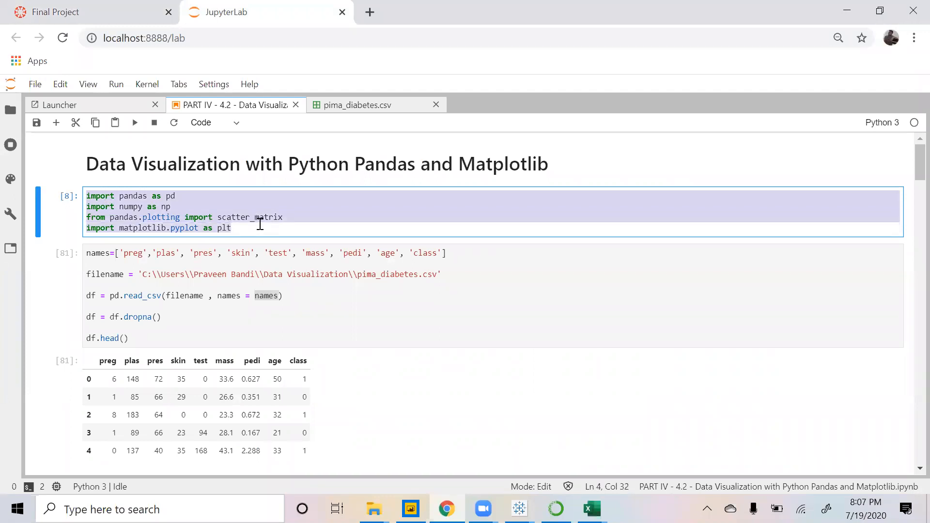
{"action": "left_click", "coordinate": [326, 233]}
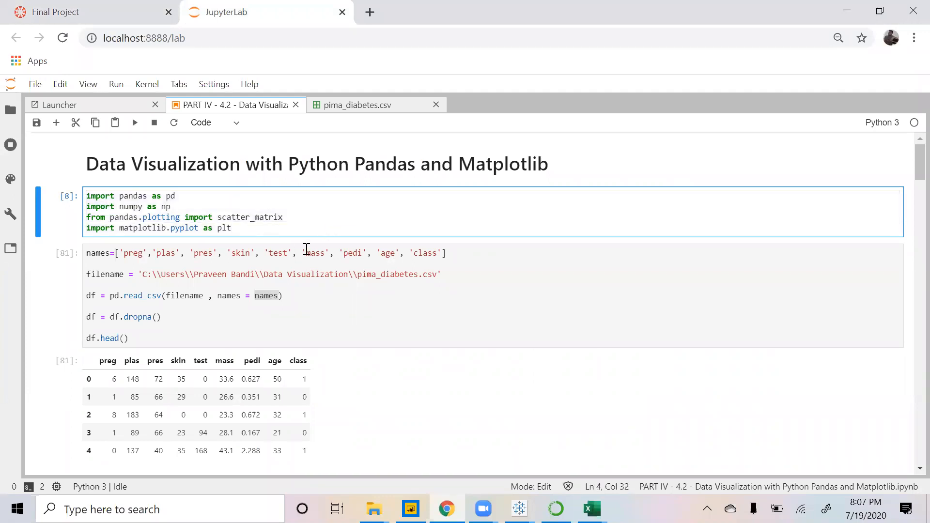
{"action": "left_click", "coordinate": [166, 200]}
{"action": "left_click", "coordinate": [305, 235]}
{"action": "left_click", "coordinate": [519, 508]}
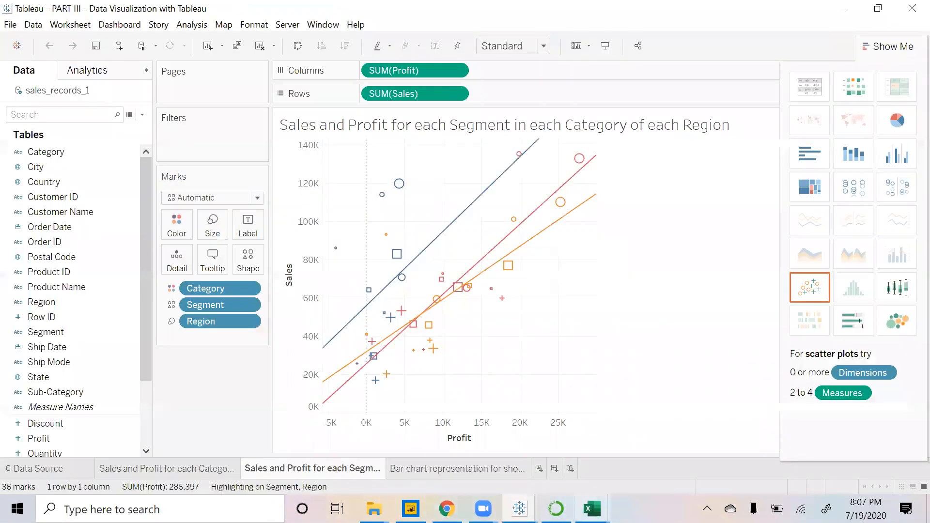
- Switch to pima_diabetes.csv in Excel to show its unlabelled data columns, and switch back to the JupyterLab notebook
{"action": "mouse_move", "coordinate": [592, 509]}
{"action": "left_click", "coordinate": [484, 448]}
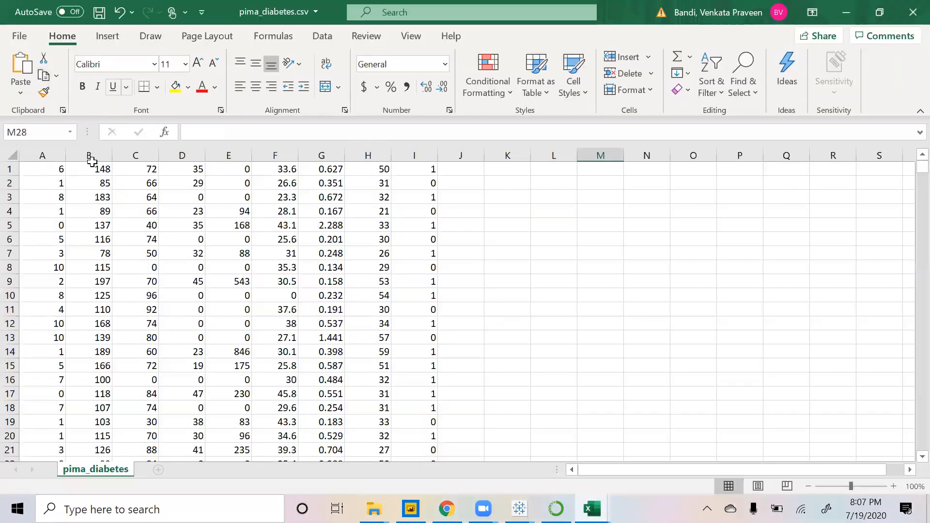
{"action": "left_click", "coordinate": [446, 509]}
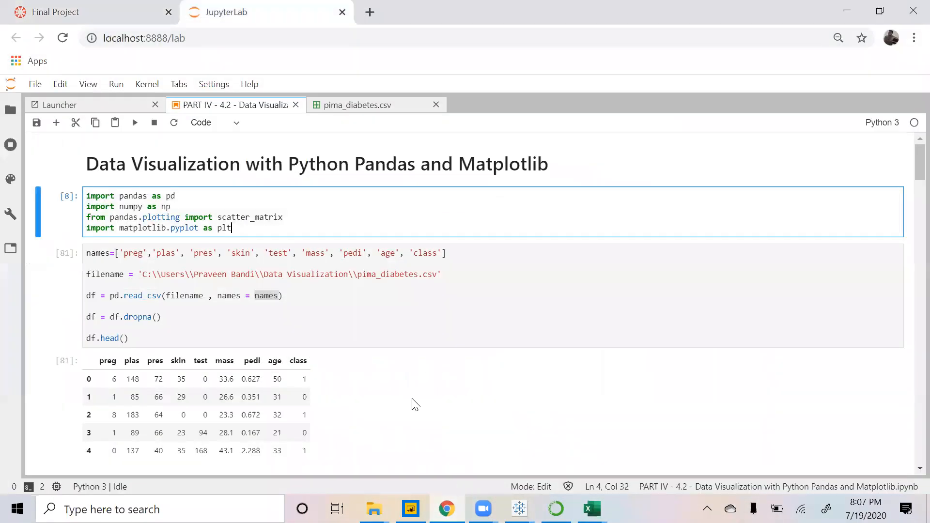
- Highlight the column names from preg to class in the names list, compare them with the Final Project page, and clear the selection
{"action": "left_click_drag", "start_coordinate": [120, 253], "coordinate": [444, 251]}
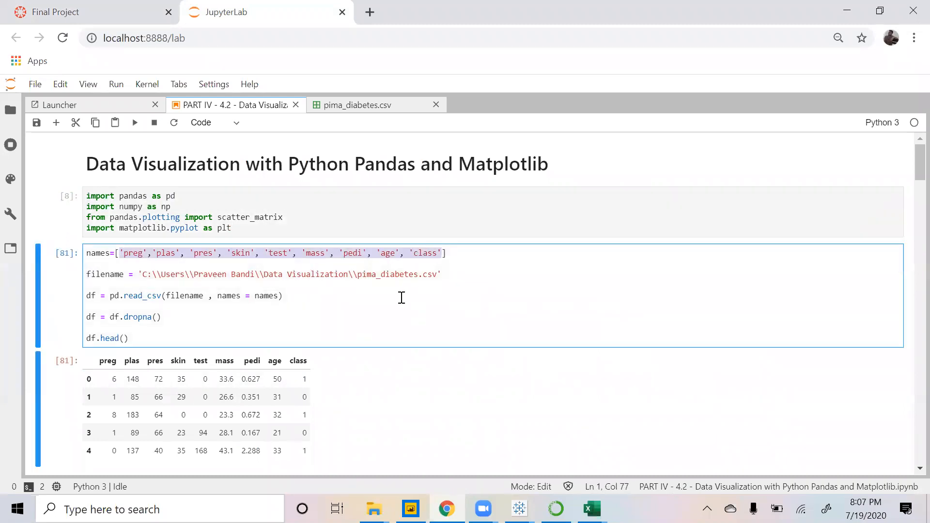
{"action": "key", "text": "ctrl+shift+Tab"}
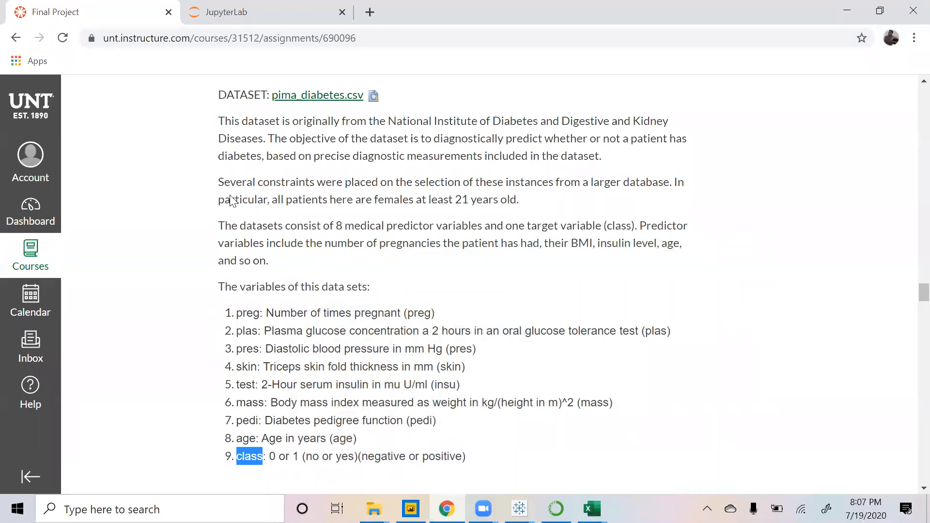
{"action": "key", "text": "ctrl+Tab"}
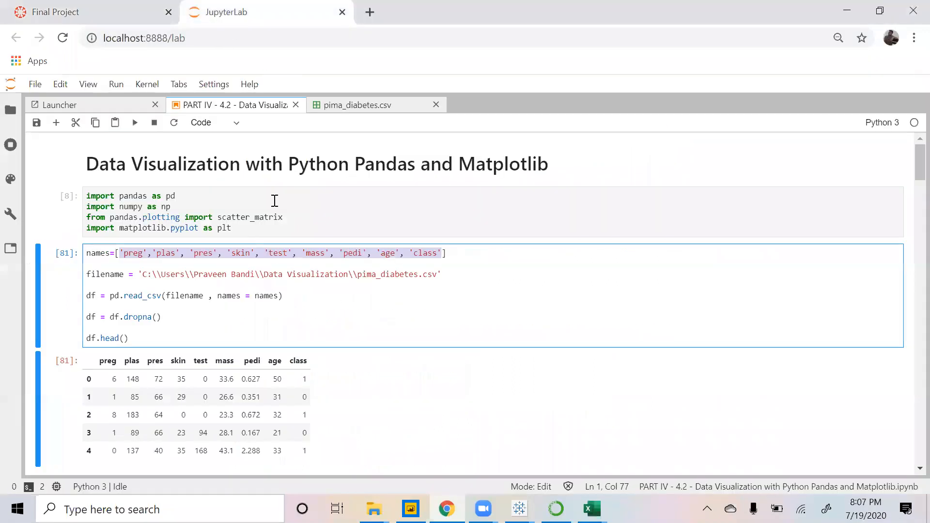
{"action": "left_click", "coordinate": [527, 266]}
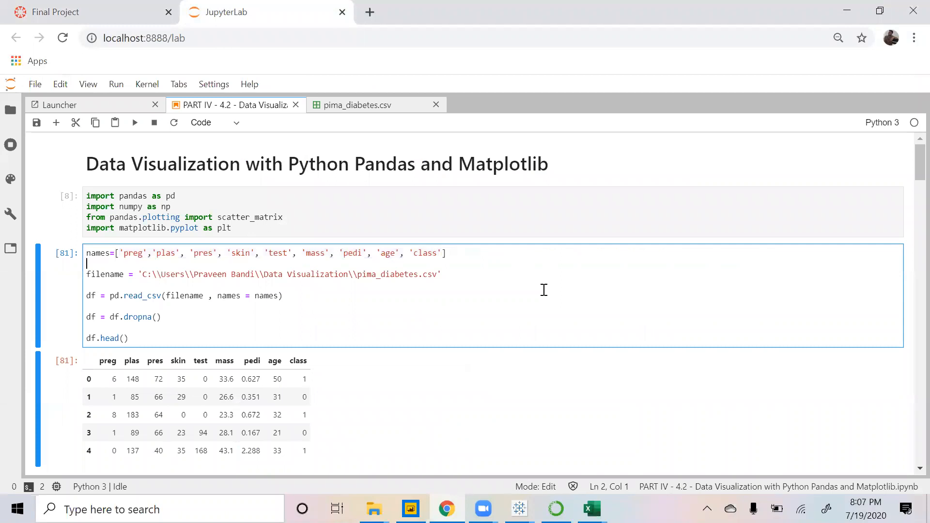
- Highlight the filename variable, its path to pima_diabetes.csv, and the csv extension in the data-loading cell
{"action": "double_click", "coordinate": [100, 275]}
{"action": "left_click_drag", "start_coordinate": [143, 274], "coordinate": [434, 274]}
{"action": "left_click", "coordinate": [380, 276]}
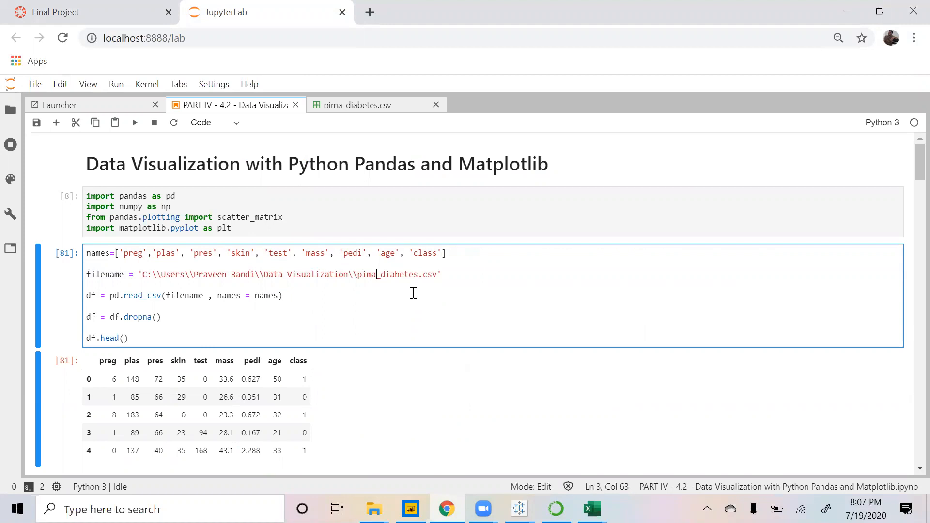
{"action": "left_click", "coordinate": [292, 335]}
{"action": "double_click", "coordinate": [429, 274]}
- Highlight read_csv and its filename and names arguments, matching each to its definition above, and clear the selection
{"action": "double_click", "coordinate": [144, 295]}
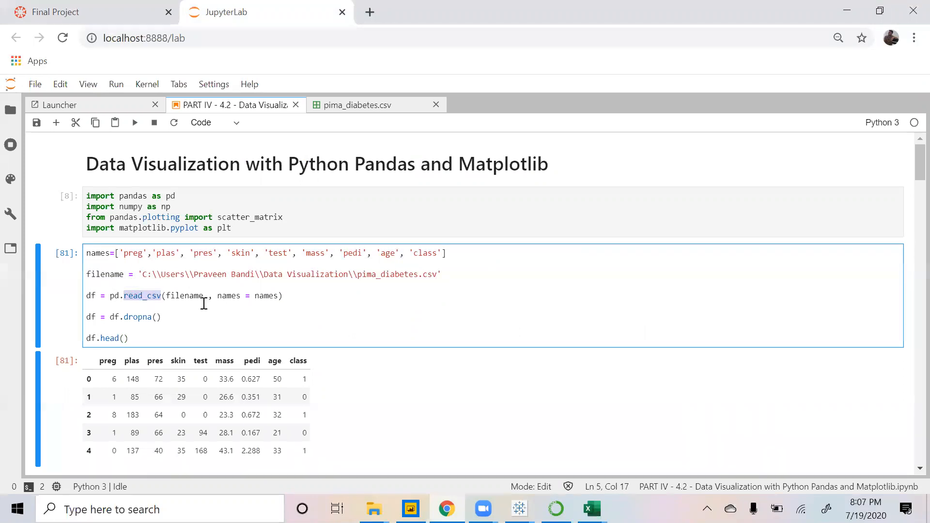
{"action": "double_click", "coordinate": [174, 295]}
{"action": "left_click_drag", "start_coordinate": [145, 274], "coordinate": [436, 275]}
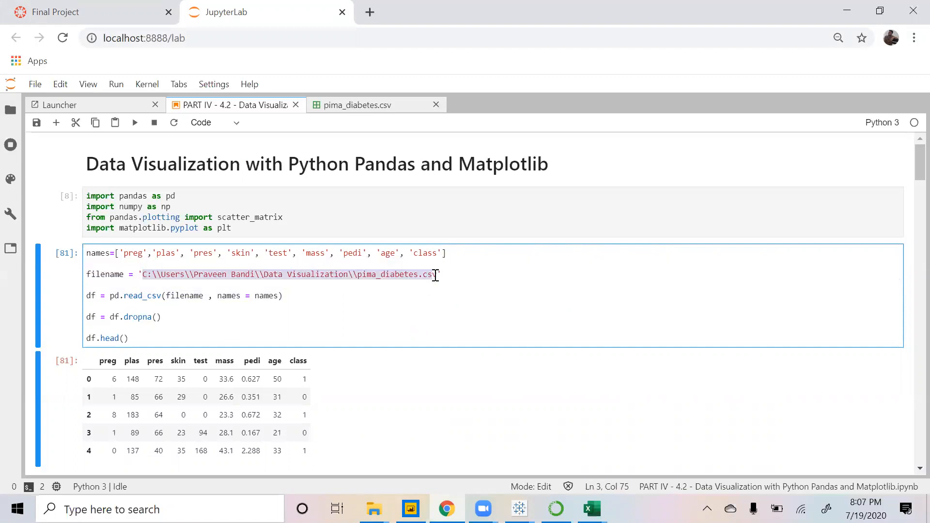
{"action": "left_click", "coordinate": [374, 294]}
{"action": "double_click", "coordinate": [262, 296]}
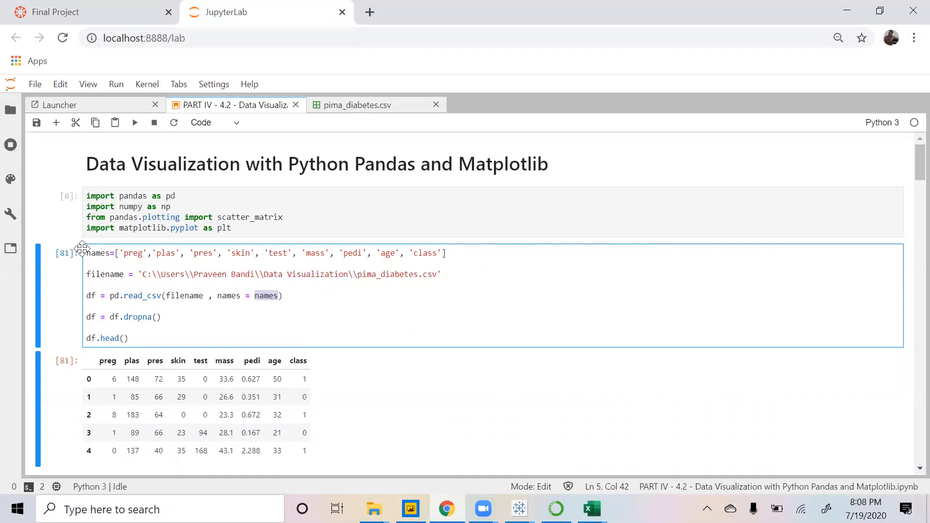
{"action": "double_click", "coordinate": [97, 252]}
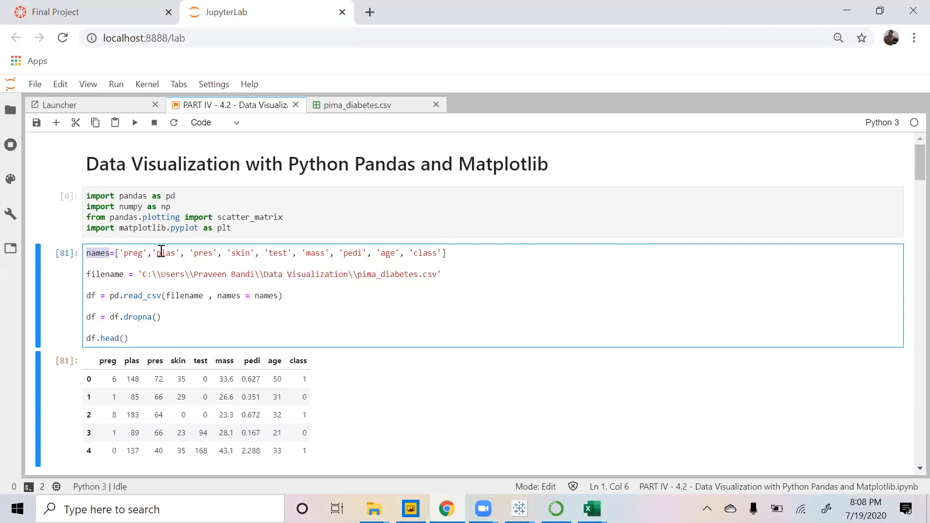
{"action": "left_click", "coordinate": [379, 303]}
- Highlight the df.dropna() line, clear the selection, and view the df.head() output and the Histogram section
{"action": "left_click_drag", "start_coordinate": [168, 320], "coordinate": [90, 318]}
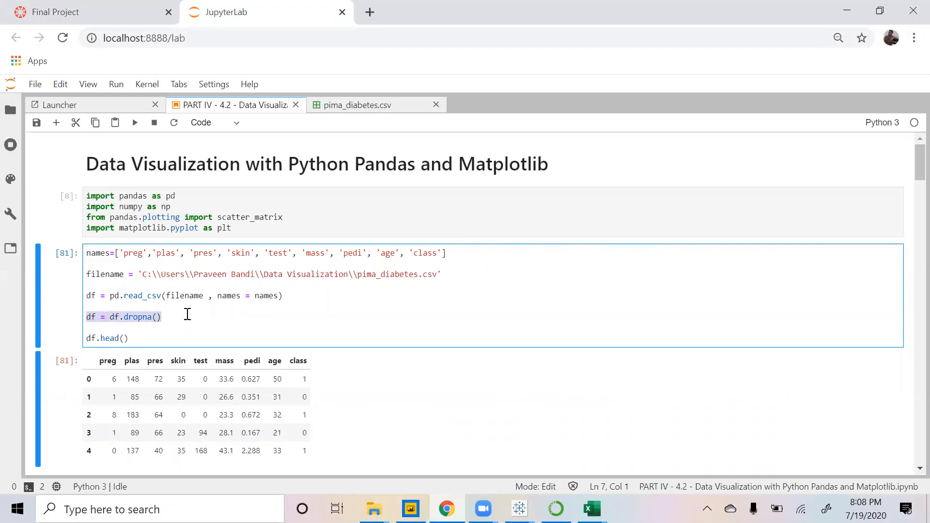
{"action": "left_click", "coordinate": [133, 318]}
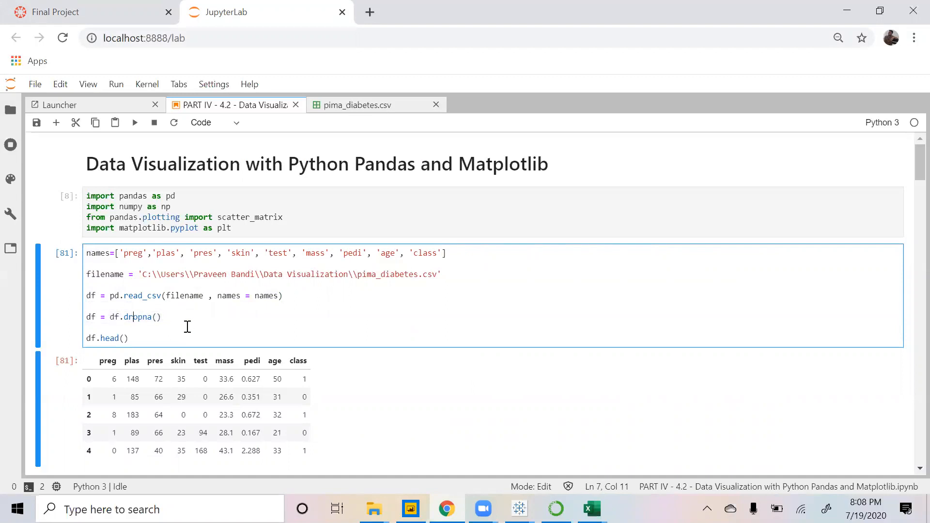
{"action": "scroll", "coordinate": [186, 328], "scroll_direction": "down", "scroll_amount": 3}
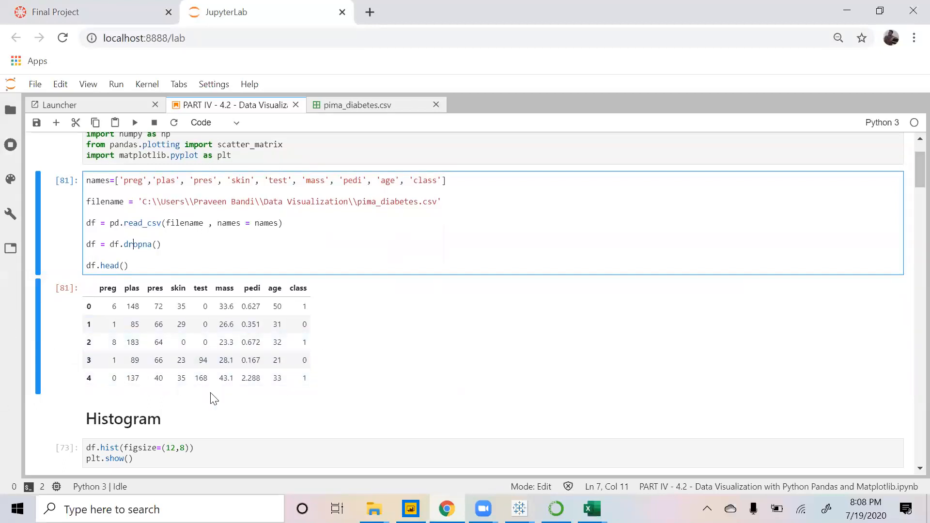
{"action": "scroll", "coordinate": [219, 350], "scroll_direction": "down", "scroll_amount": 3}
{"action": "scroll", "coordinate": [176, 297], "scroll_direction": "up", "scroll_amount": 3}
{"action": "scroll", "coordinate": [162, 303], "scroll_direction": "down", "scroll_amount": 4}
{"action": "scroll", "coordinate": [266, 286], "scroll_direction": "up", "scroll_amount": 3}
{"action": "scroll", "coordinate": [343, 308], "scroll_direction": "down", "scroll_amount": 3}
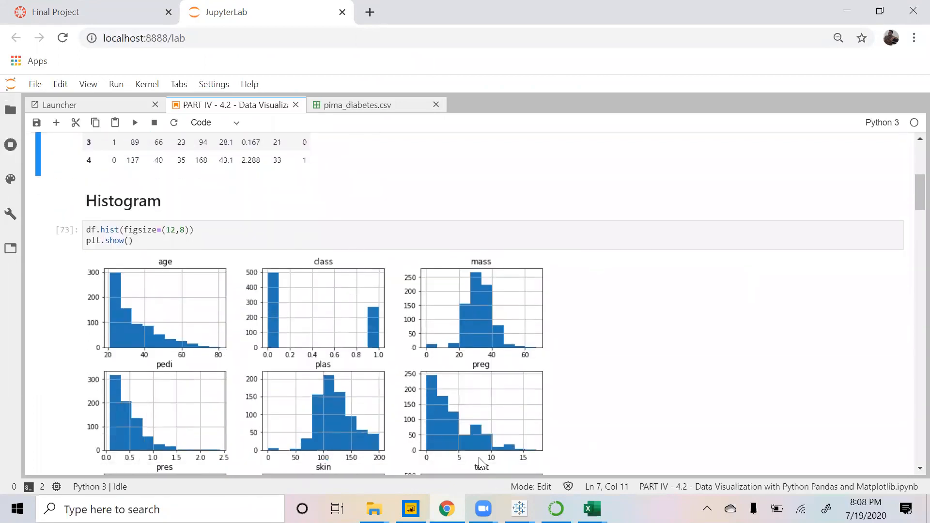
- Glance at pima_diabetes.csv in Excel, return to Chrome, and show the section 4.2 requirements on the Final Project page
{"action": "left_click", "coordinate": [592, 509]}
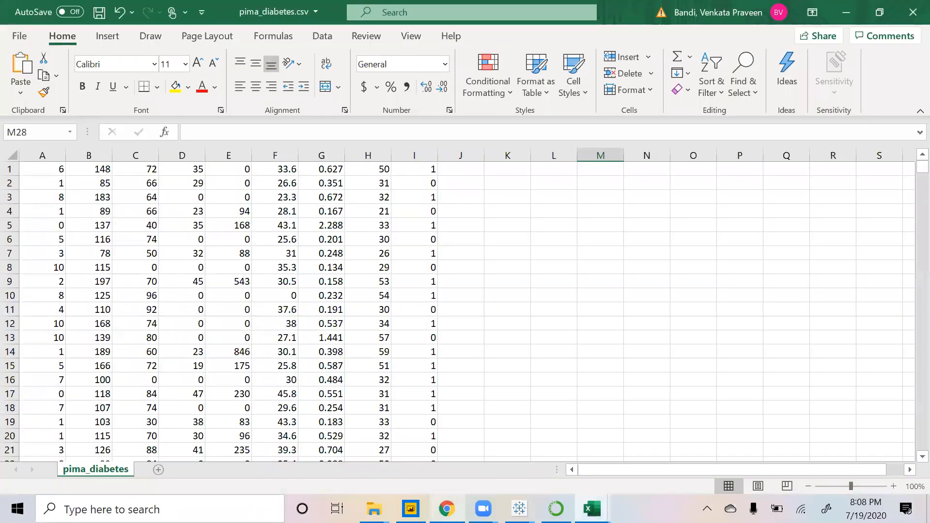
{"action": "left_click", "coordinate": [445, 507]}
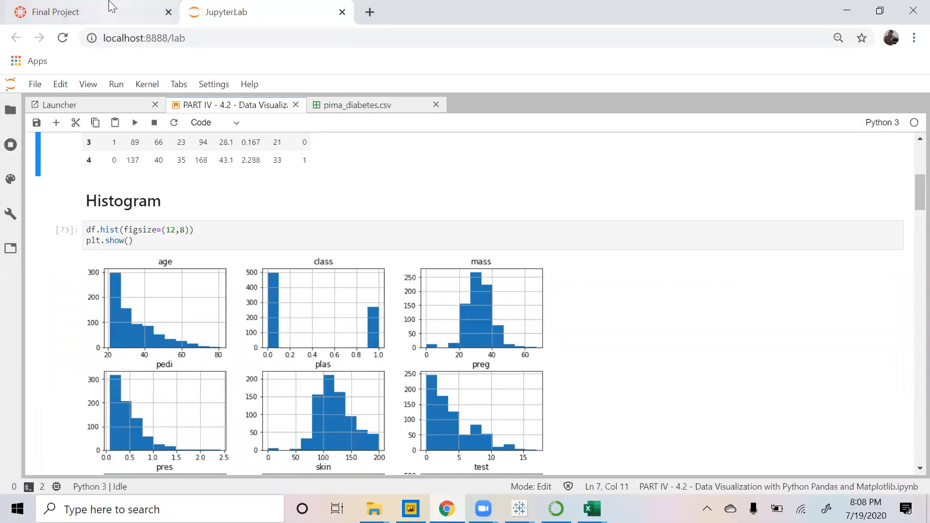
{"action": "left_click", "coordinate": [99, 12]}
{"action": "scroll", "coordinate": [360, 268], "scroll_direction": "down", "scroll_amount": 4}
{"action": "scroll", "coordinate": [315, 247], "scroll_direction": "up", "scroll_amount": 10}
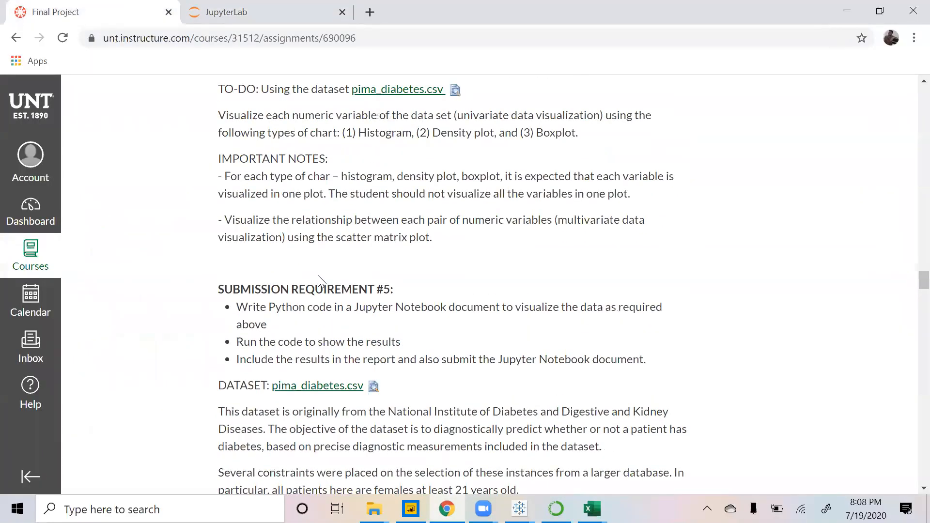
{"action": "scroll", "coordinate": [330, 258], "scroll_direction": "up", "scroll_amount": 1}
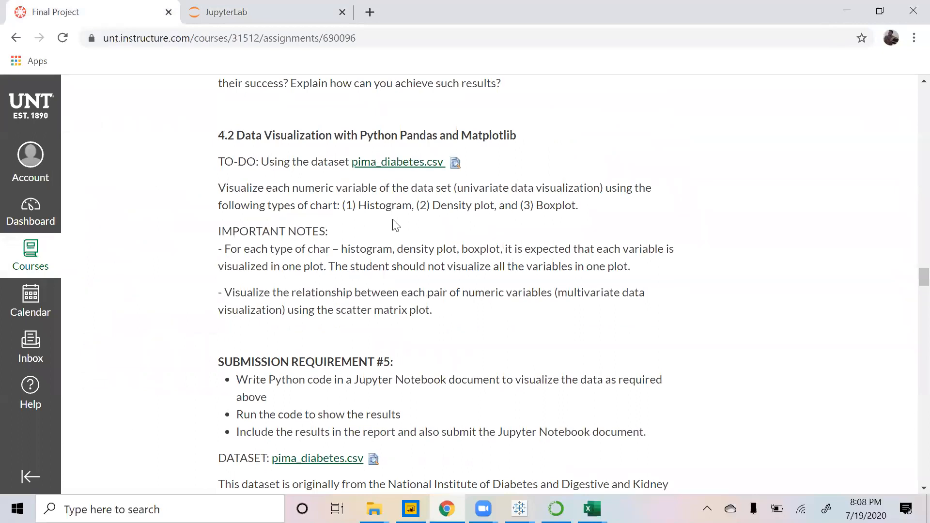
- Mark the required histogram, density plot and boxplot chart types, and highlight the scatter matrix plot requirement
{"action": "double_click", "coordinate": [384, 206]}
{"action": "left_click", "coordinate": [518, 190]}
{"action": "double_click", "coordinate": [376, 206]}
{"action": "left_click", "coordinate": [456, 205]}
{"action": "double_click", "coordinate": [560, 203]}
{"action": "left_click", "coordinate": [573, 228]}
{"action": "left_click_drag", "start_coordinate": [341, 310], "coordinate": [429, 327]}
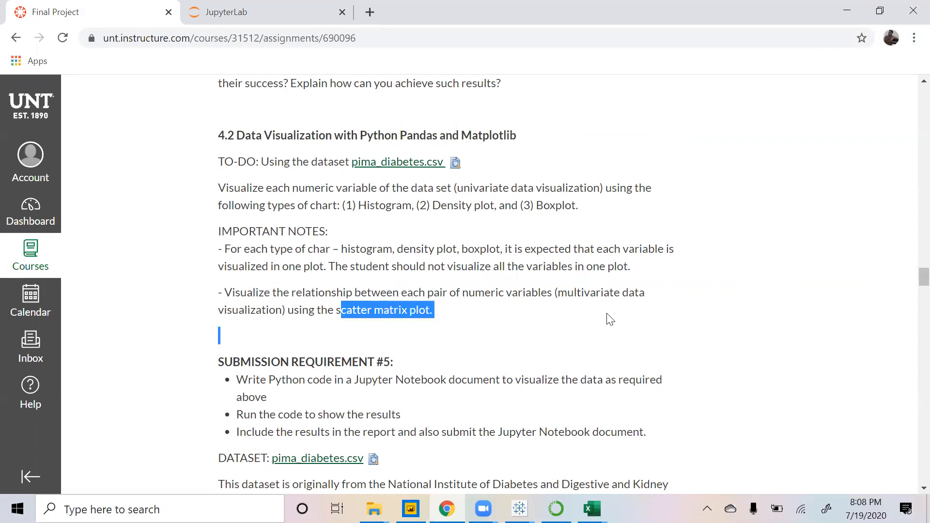
- Bring up pima_diabetes.csv in Excel again and return to the Histogram section of the JupyterLab notebook
{"action": "left_click", "coordinate": [592, 509]}
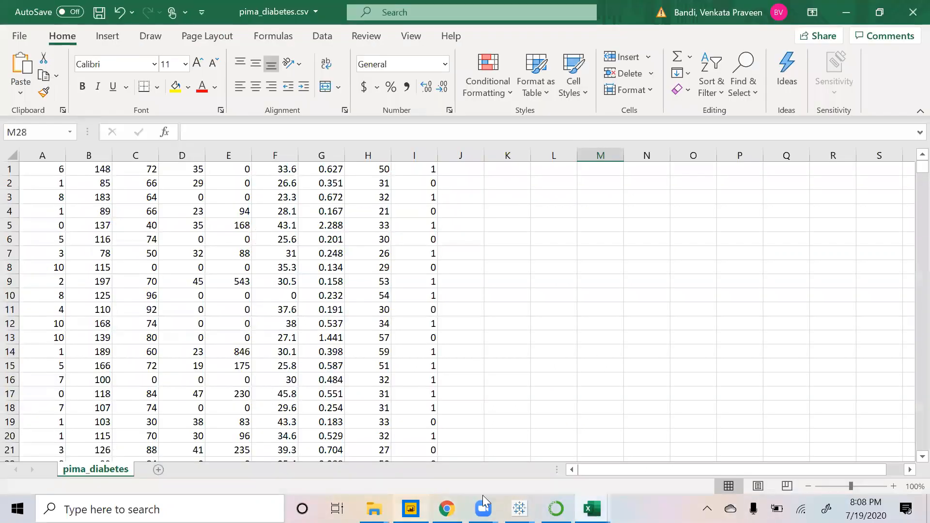
{"action": "left_click", "coordinate": [446, 509]}
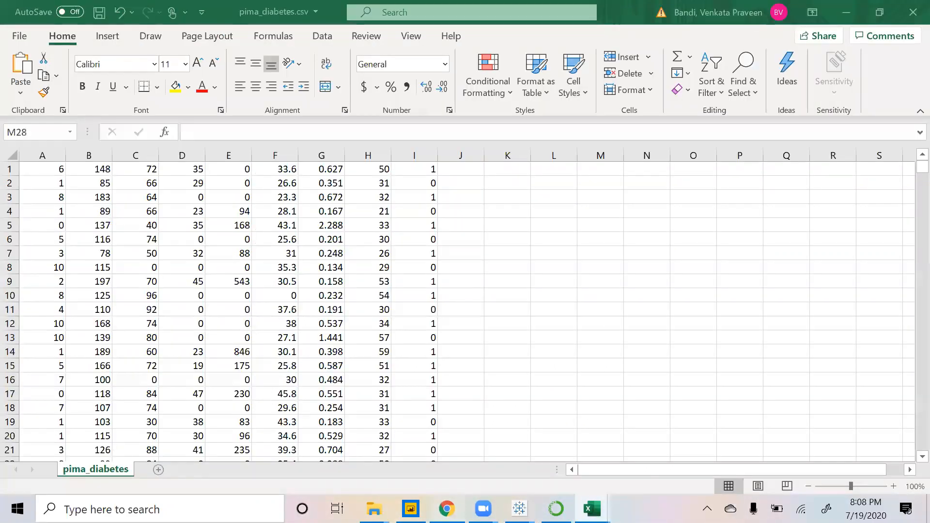
{"action": "left_click", "coordinate": [248, 20]}
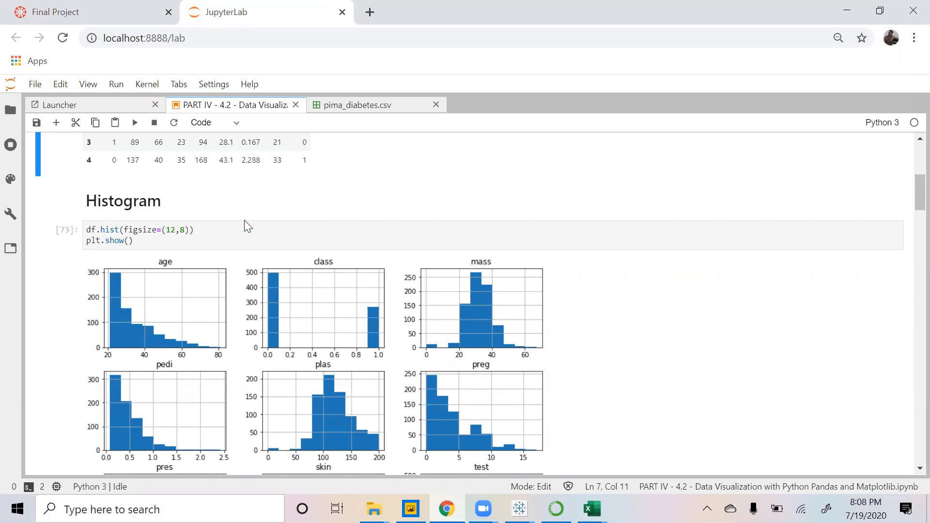
- Highlight df, hist, the figsize=(12,8) argument and plt in turn in the Histogram code cell
{"action": "double_click", "coordinate": [92, 231]}
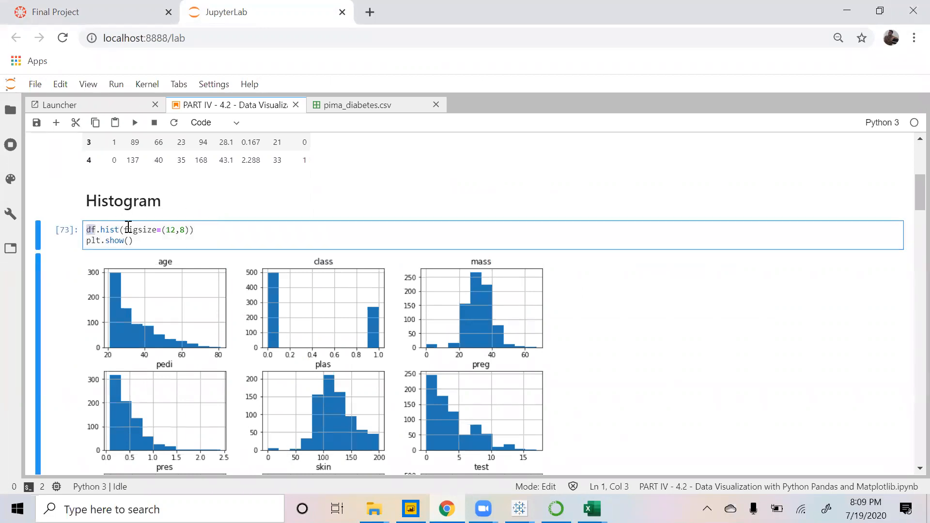
{"action": "left_click", "coordinate": [111, 229]}
{"action": "double_click", "coordinate": [107, 230]}
{"action": "left_click_drag", "start_coordinate": [124, 229], "coordinate": [189, 230]}
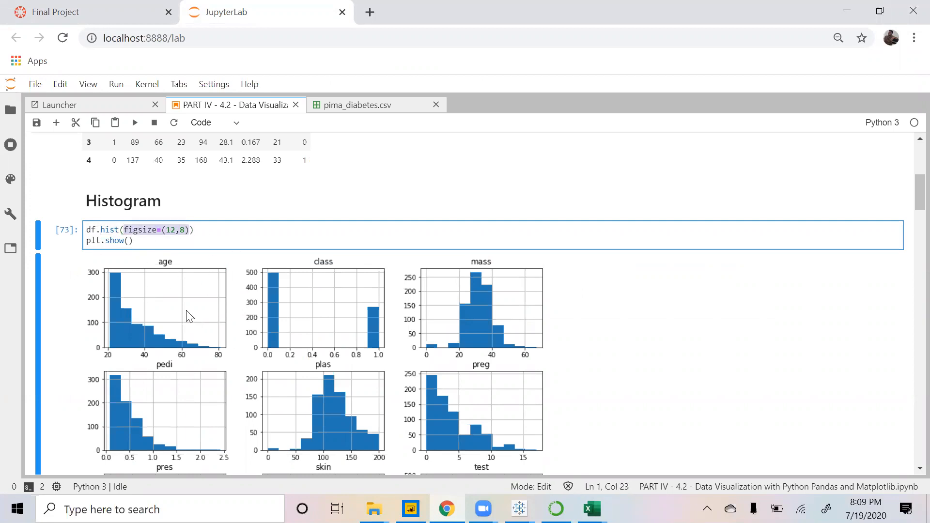
{"action": "left_click", "coordinate": [171, 232]}
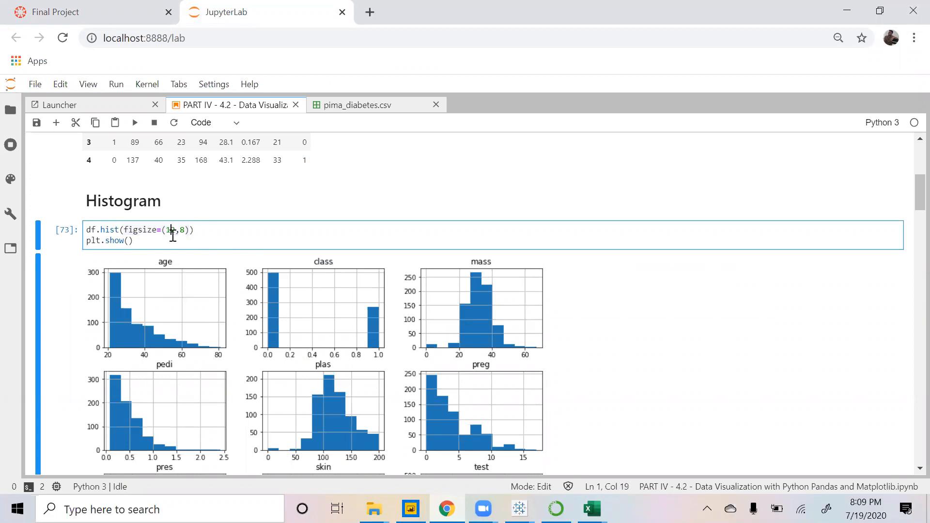
{"action": "double_click", "coordinate": [183, 231]}
{"action": "left_click", "coordinate": [144, 243]}
{"action": "double_click", "coordinate": [97, 243]}
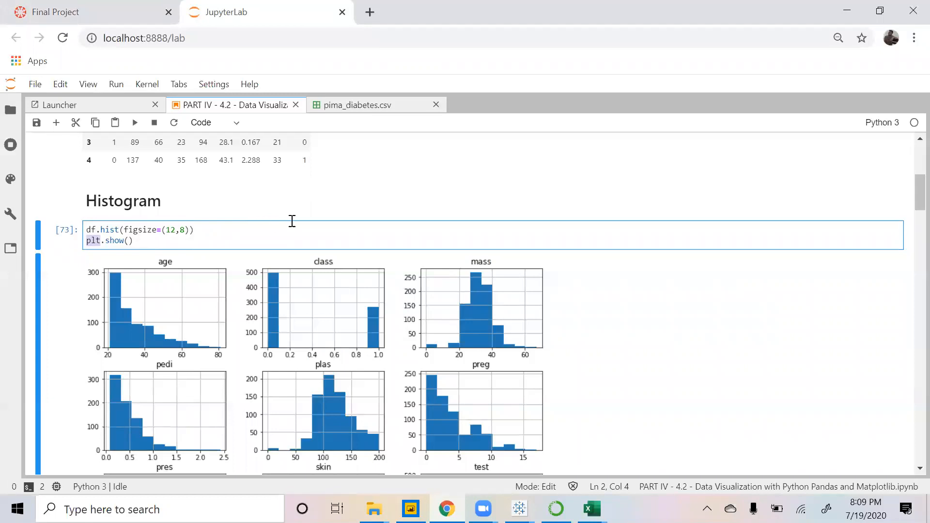
- Examine the histograms of all nine variables, from age and class to skin and test
{"action": "scroll", "coordinate": [334, 206], "scroll_direction": "down", "scroll_amount": 4}
{"action": "scroll", "coordinate": [223, 262], "scroll_direction": "up", "scroll_amount": 3}
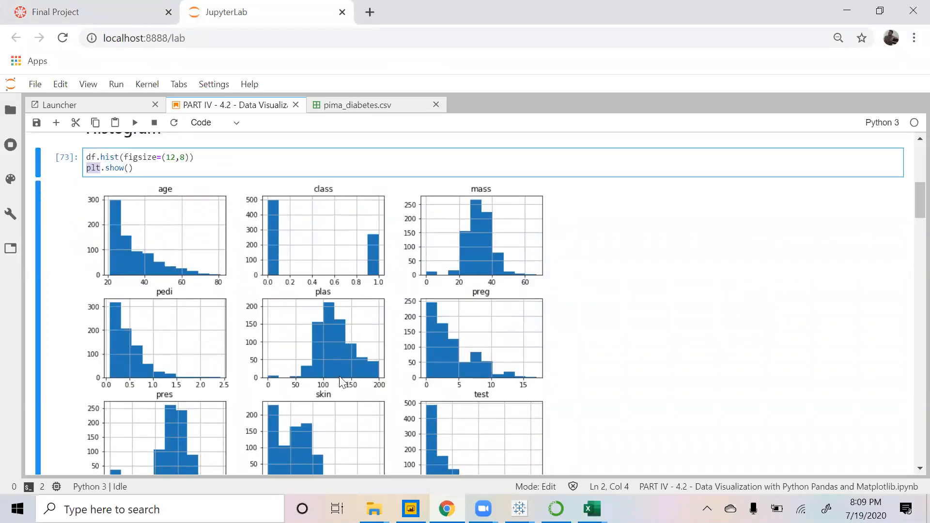
{"action": "scroll", "coordinate": [517, 324], "scroll_direction": "down", "scroll_amount": 3}
{"action": "scroll", "coordinate": [517, 322], "scroll_direction": "up", "scroll_amount": 3}
{"action": "scroll", "coordinate": [343, 298], "scroll_direction": "down", "scroll_amount": 1}
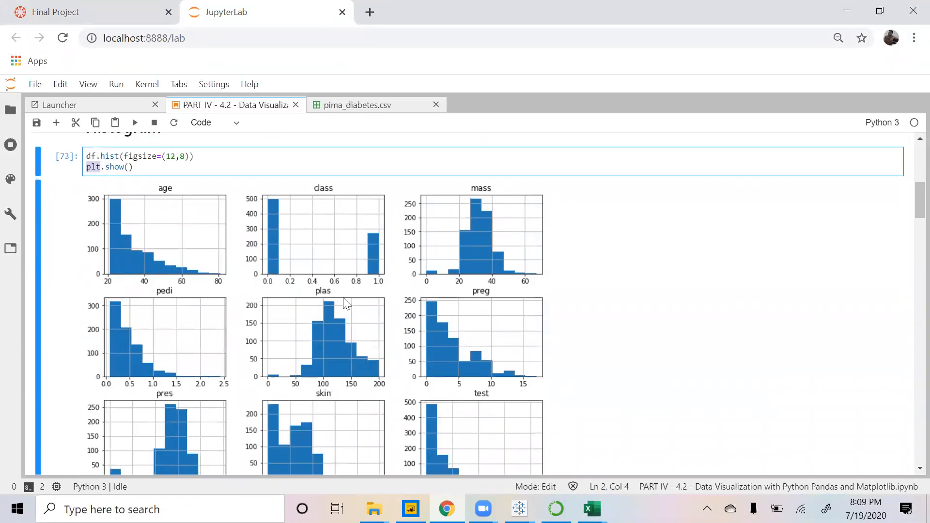
{"action": "scroll", "coordinate": [345, 304], "scroll_direction": "down", "scroll_amount": 3}
{"action": "scroll", "coordinate": [241, 218], "scroll_direction": "up", "scroll_amount": 3}
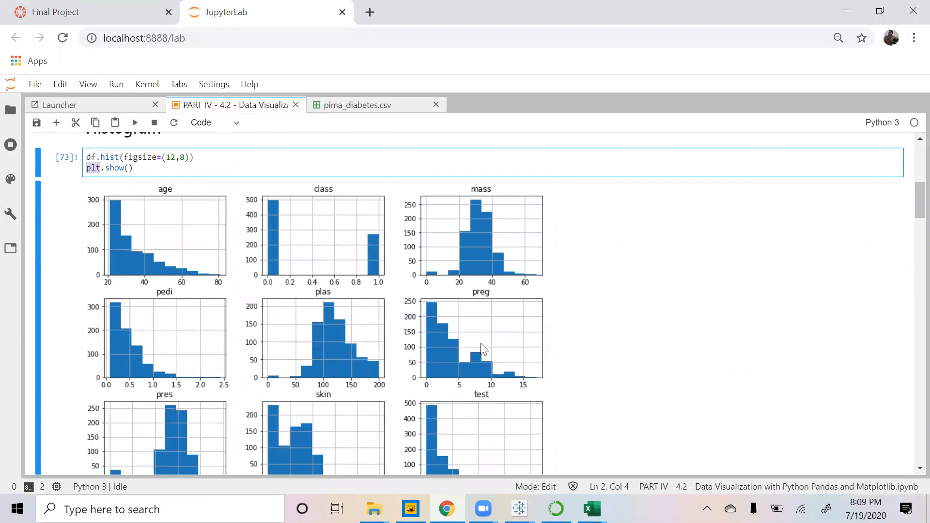
{"action": "scroll", "coordinate": [319, 269], "scroll_direction": "down", "scroll_amount": 3}
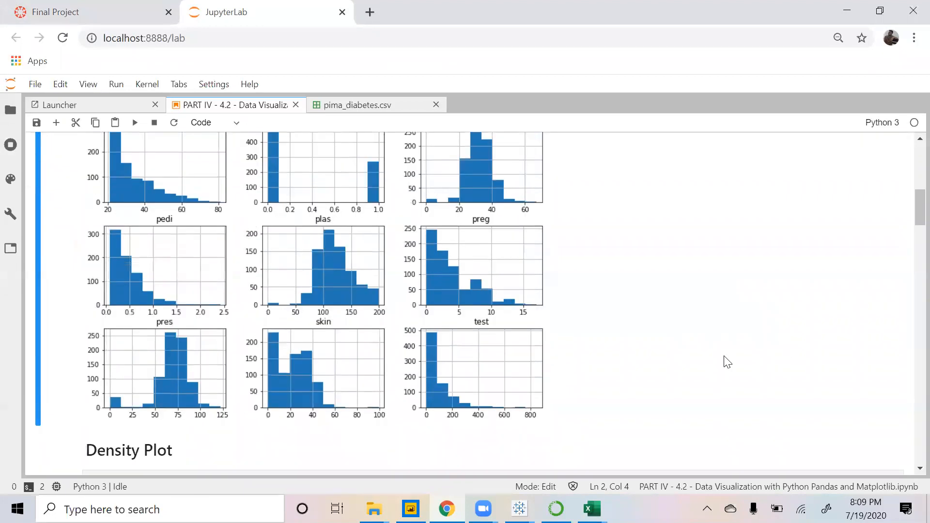
{"action": "scroll", "coordinate": [299, 235], "scroll_direction": "up", "scroll_amount": 3}
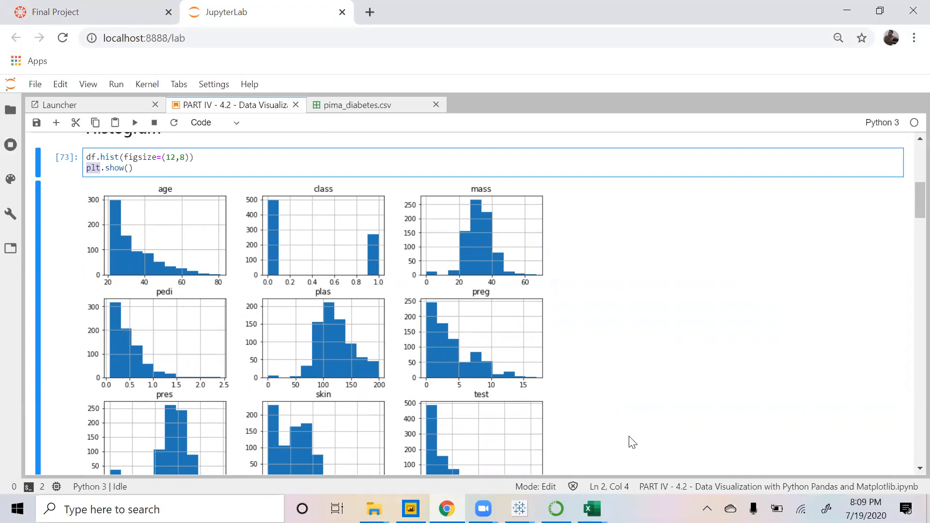
- Select class values in column I of pima_diabetes.csv in Excel, and return to the notebook's data-loading cell and df.head() output
{"action": "left_click", "coordinate": [592, 508]}
{"action": "left_click", "coordinate": [508, 463]}
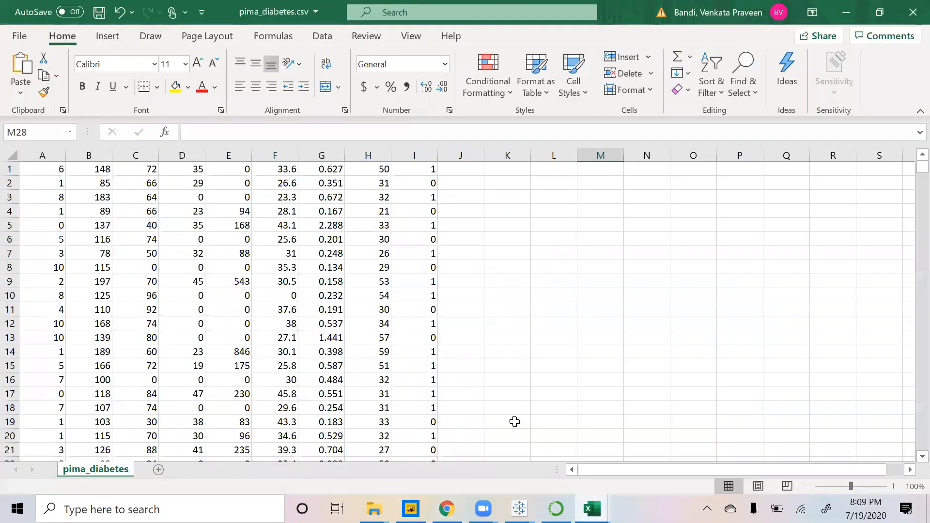
{"action": "left_click", "coordinate": [421, 167]}
{"action": "key", "text": "Down"}
{"action": "key", "text": "Down"}
{"action": "left_click", "coordinate": [426, 183]}
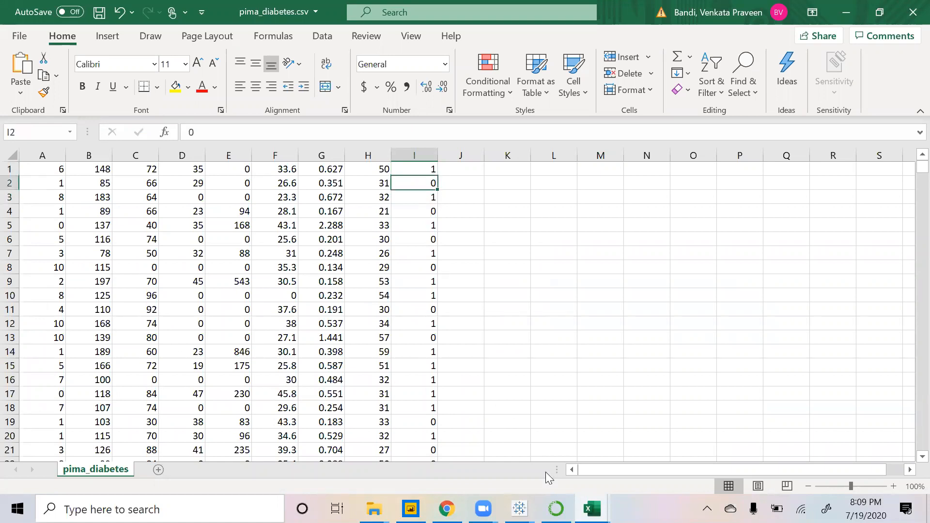
{"action": "left_click", "coordinate": [446, 509]}
{"action": "scroll", "coordinate": [291, 199], "scroll_direction": "up", "scroll_amount": 6}
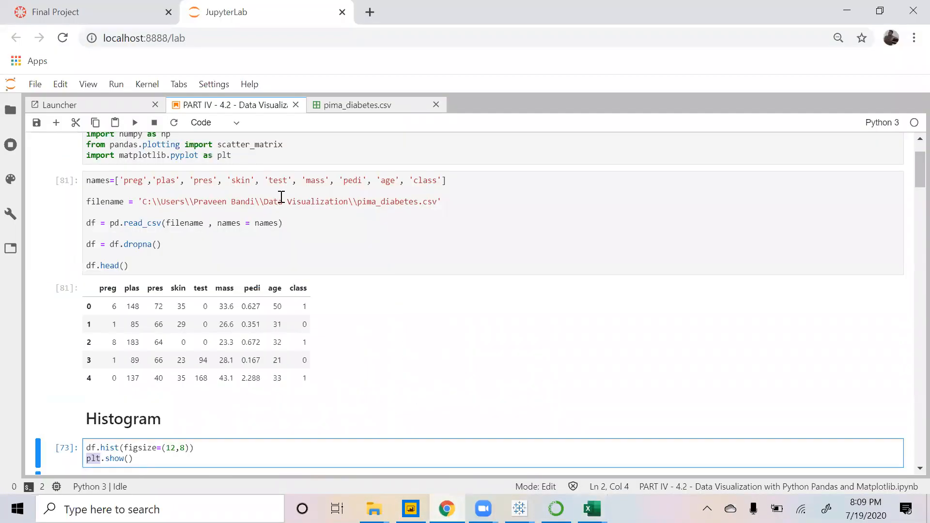
- Examine the histograms again, from age, class and mass down to pres, skin and test
{"action": "left_click", "coordinate": [304, 309]}
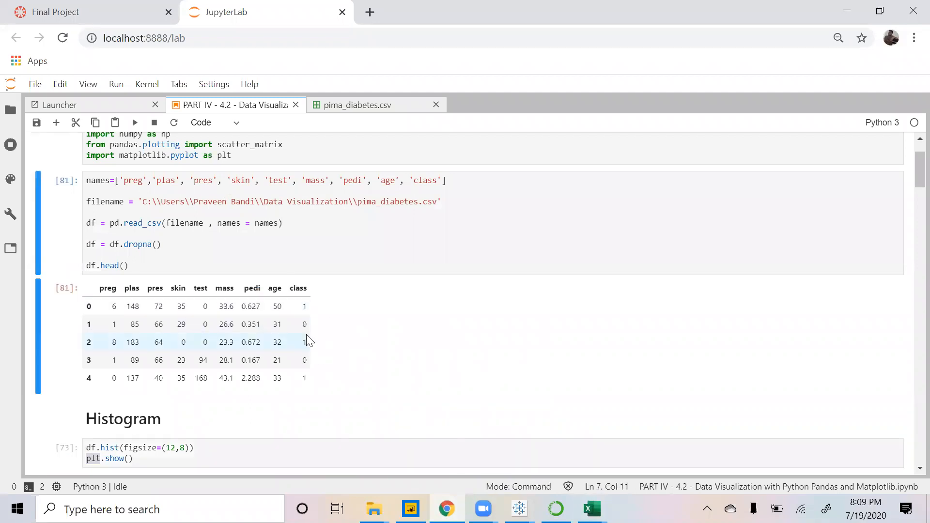
{"action": "scroll", "coordinate": [328, 326], "scroll_direction": "down", "scroll_amount": 5}
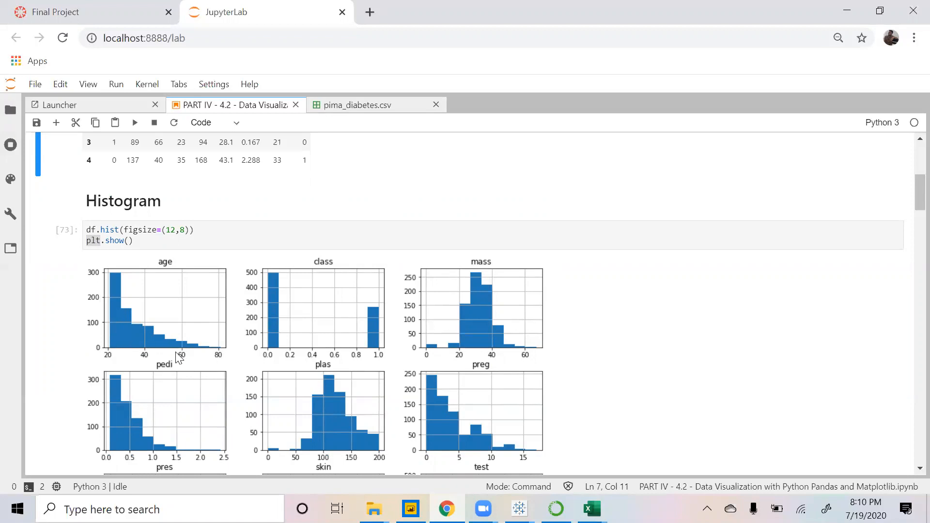
{"action": "scroll", "coordinate": [430, 250], "scroll_direction": "down", "scroll_amount": 3}
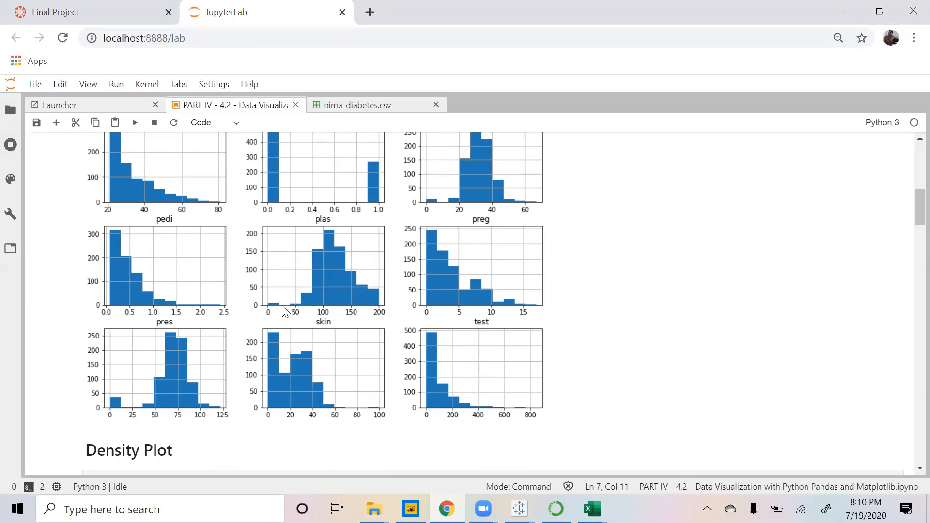
{"action": "scroll", "coordinate": [386, 291], "scroll_direction": "down", "scroll_amount": 1}
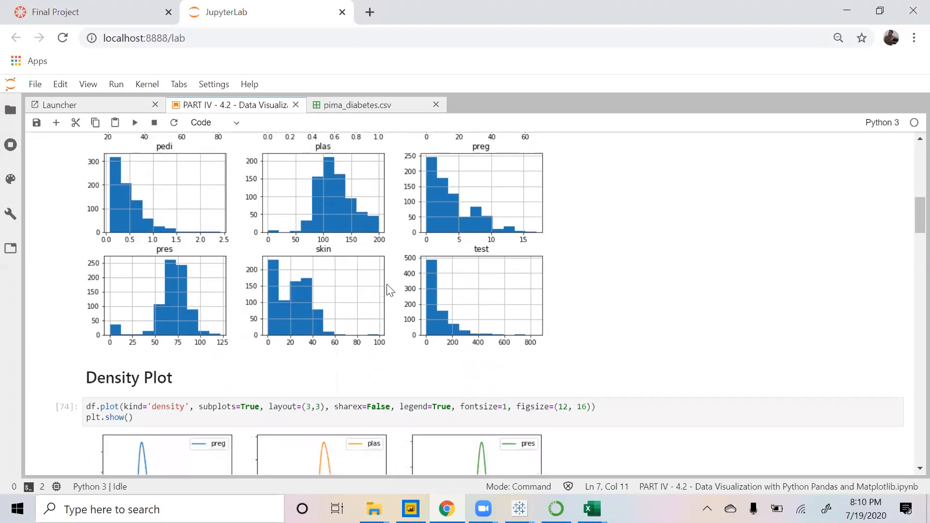
{"action": "scroll", "coordinate": [365, 323], "scroll_direction": "down", "scroll_amount": 1}
{"action": "scroll", "coordinate": [227, 291], "scroll_direction": "up", "scroll_amount": 6}
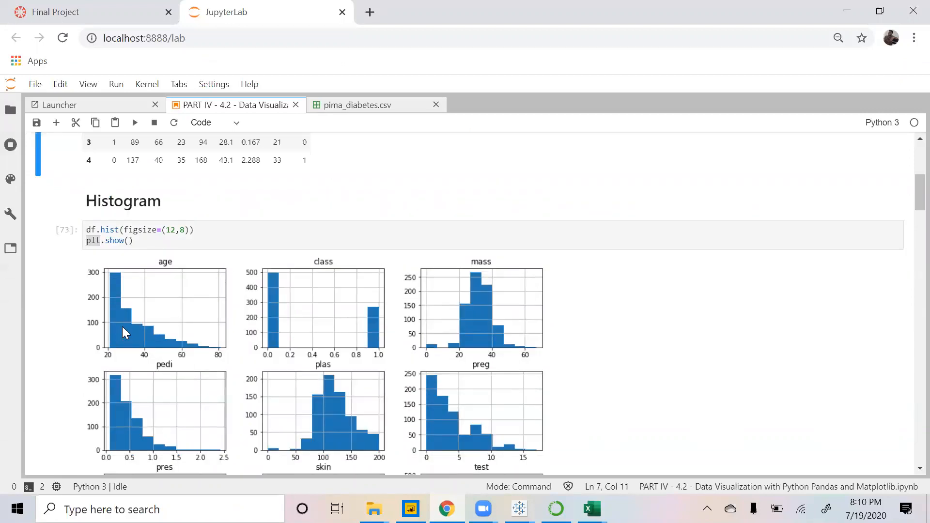
{"action": "left_click", "coordinate": [131, 306]}
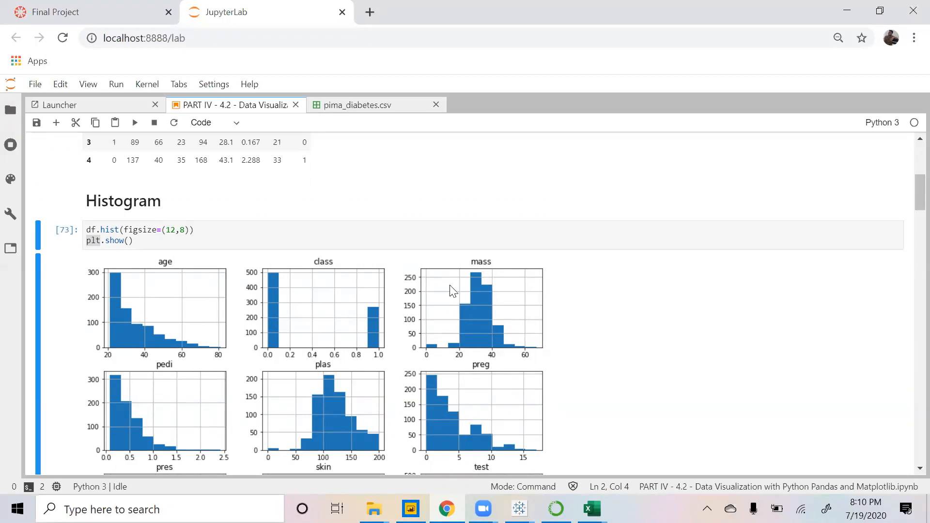
{"action": "scroll", "coordinate": [193, 330], "scroll_direction": "down", "scroll_amount": 3}
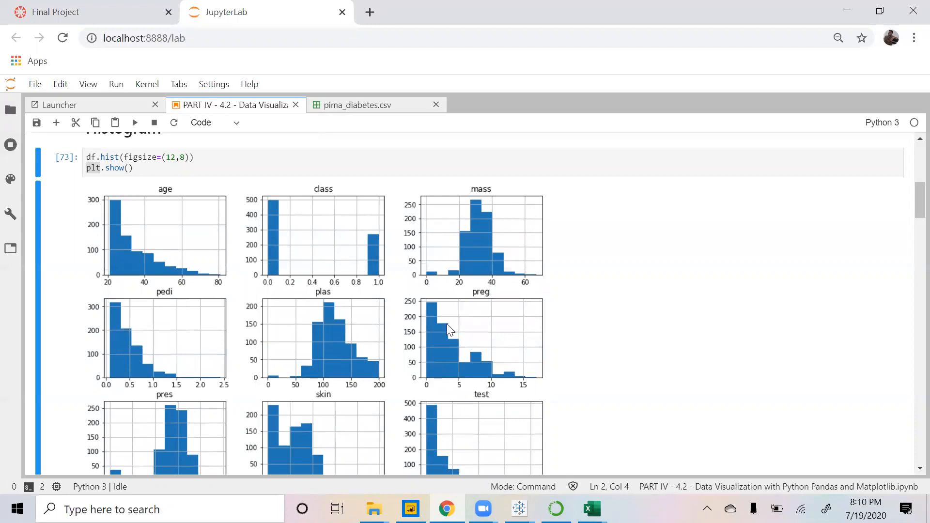
{"action": "scroll", "coordinate": [202, 318], "scroll_direction": "down", "scroll_amount": 3}
{"action": "scroll", "coordinate": [202, 318], "scroll_direction": "down", "scroll_amount": 2}
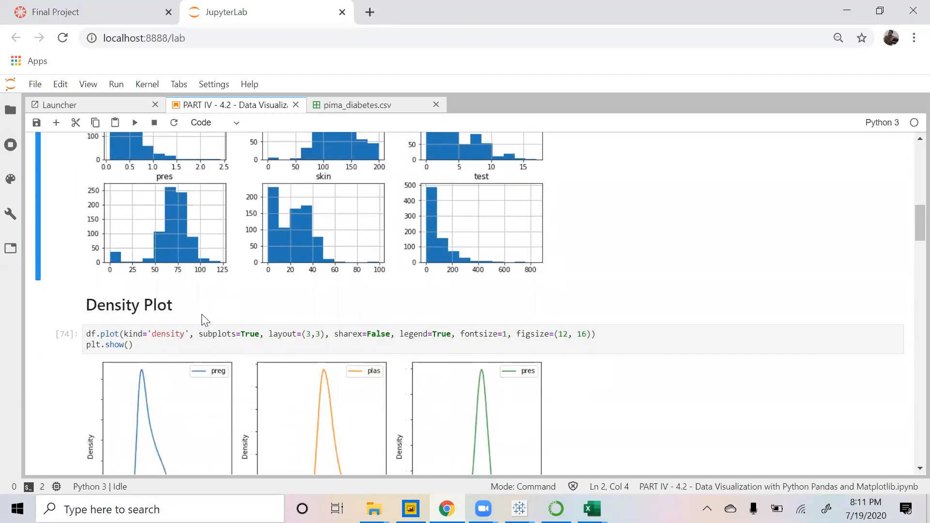
- Highlight plot, kind, density and layout in turn in the Density Plot code cell
{"action": "scroll", "coordinate": [183, 272], "scroll_direction": "down", "scroll_amount": 2}
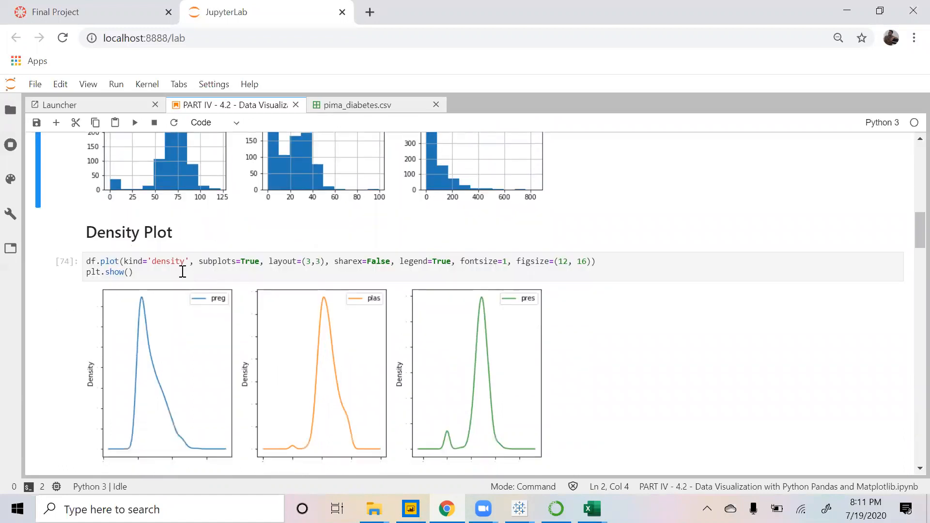
{"action": "left_click", "coordinate": [92, 262]}
{"action": "double_click", "coordinate": [110, 262]}
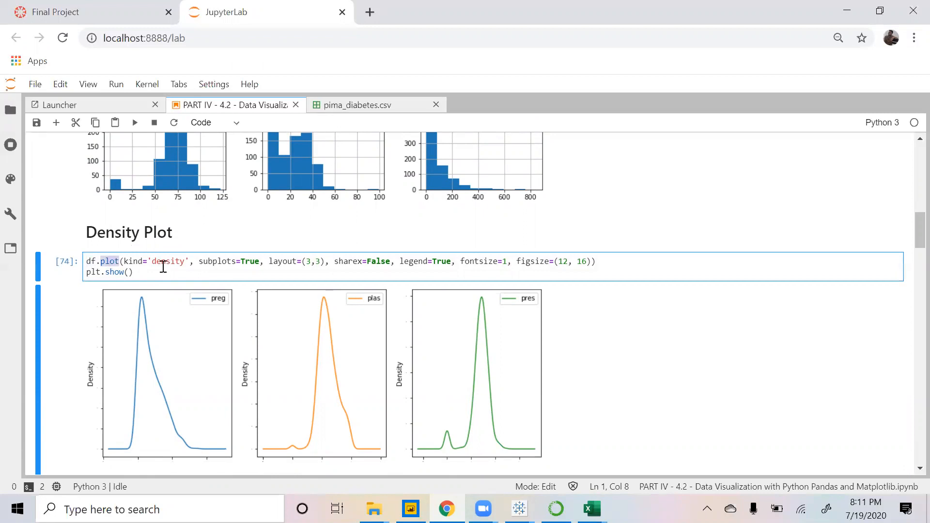
{"action": "double_click", "coordinate": [133, 262]}
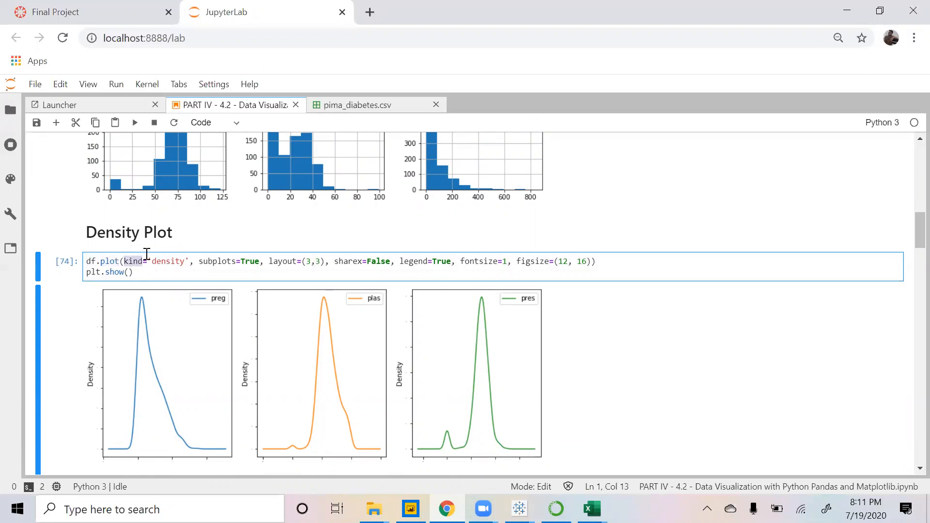
{"action": "left_click", "coordinate": [171, 262]}
{"action": "double_click", "coordinate": [170, 262]}
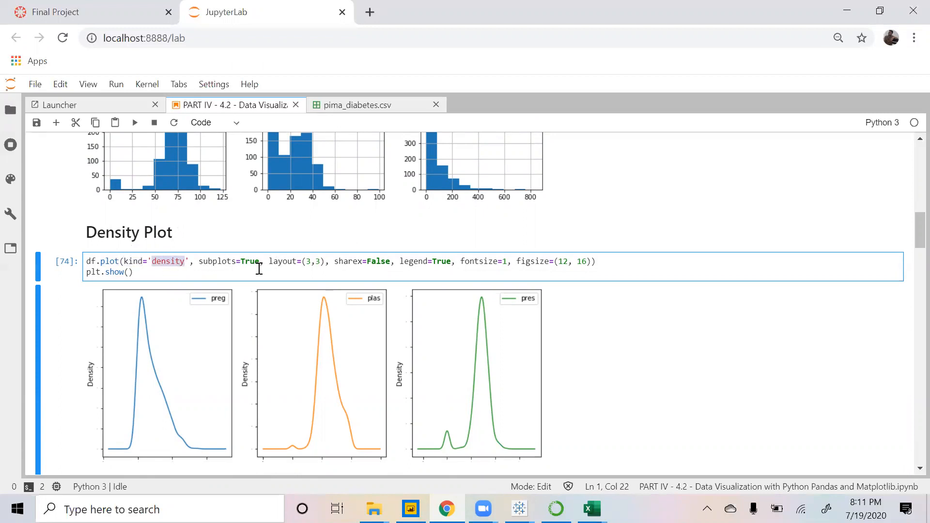
{"action": "double_click", "coordinate": [273, 264]}
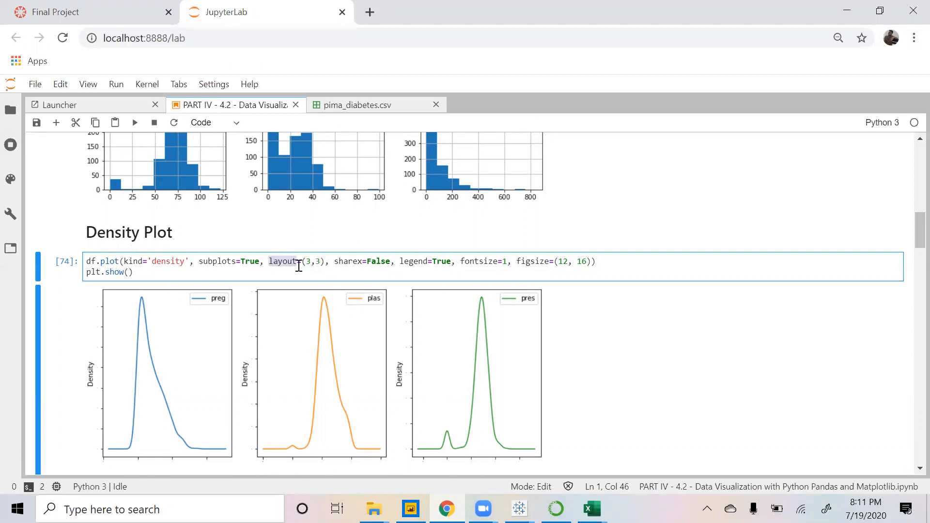
- Highlight the layout values (3,3) in the Density Plot cell and compare them with the grid of density plots
{"action": "scroll", "coordinate": [295, 264], "scroll_direction": "down", "scroll_amount": 2}
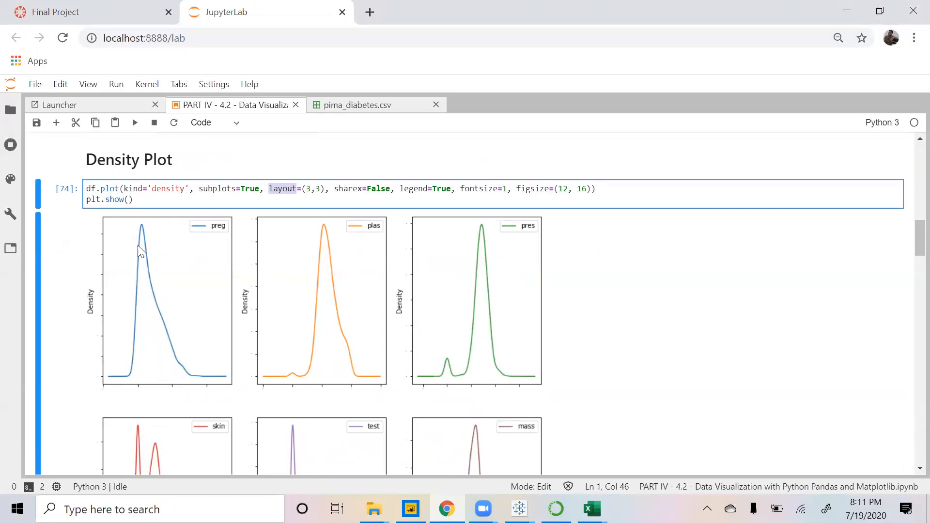
{"action": "left_click_drag", "start_coordinate": [307, 189], "coordinate": [318, 189]}
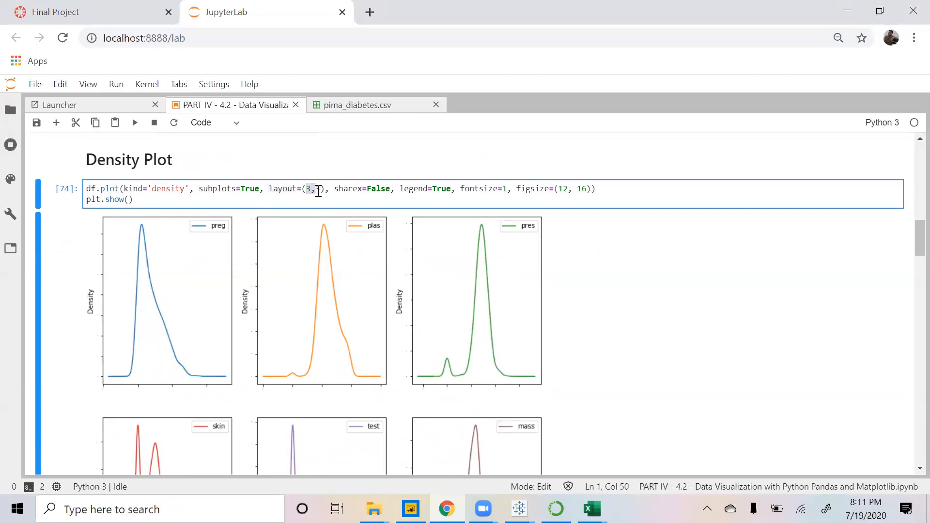
{"action": "left_click", "coordinate": [654, 281]}
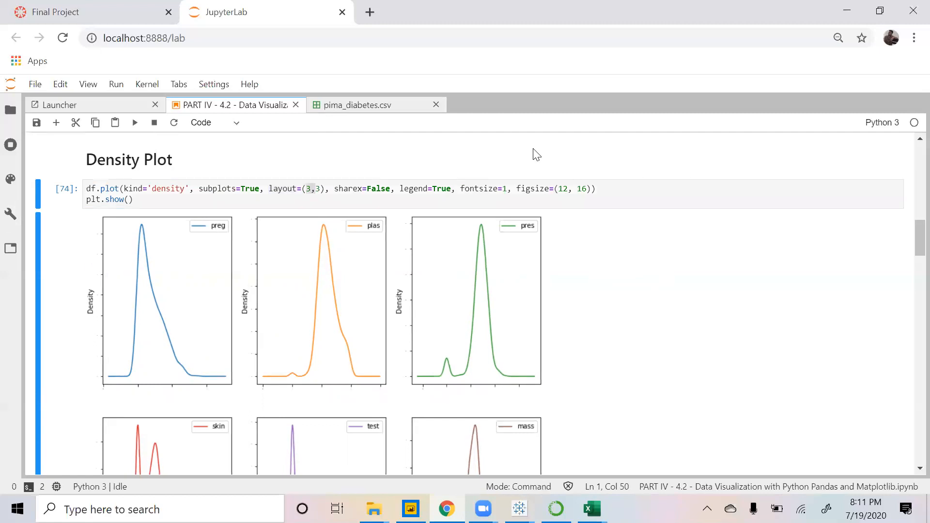
{"action": "scroll", "coordinate": [284, 357], "scroll_direction": "down", "scroll_amount": 5}
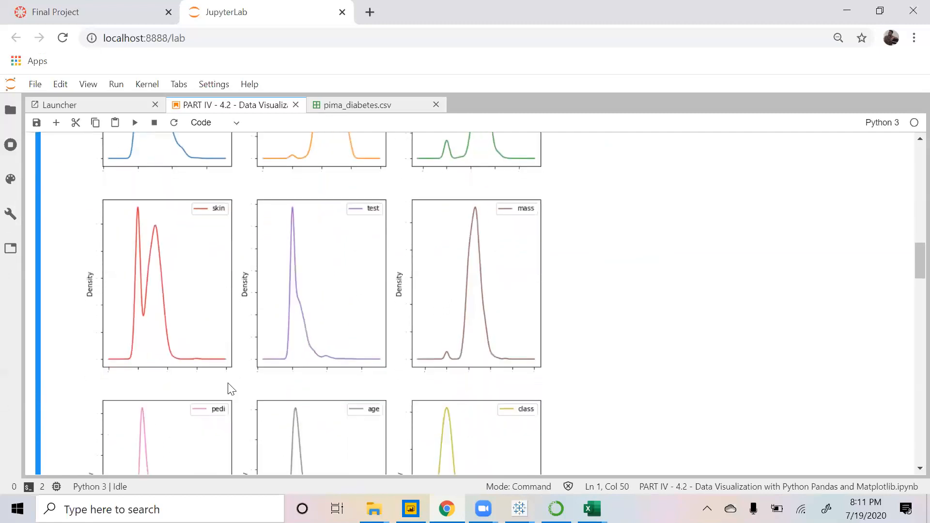
{"action": "scroll", "coordinate": [226, 330], "scroll_direction": "up", "scroll_amount": 6}
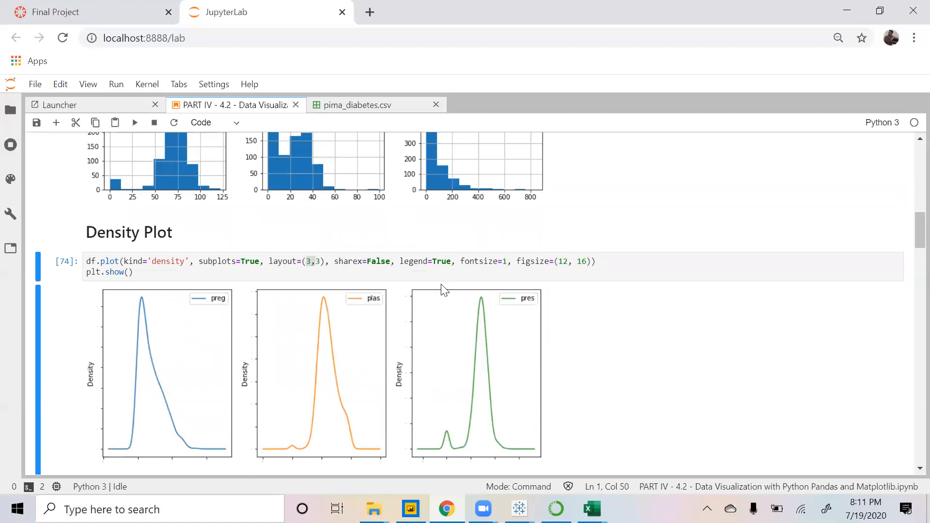
- Highlight the legend and fontsize arguments in the Density Plot code cell
{"action": "double_click", "coordinate": [422, 263]}
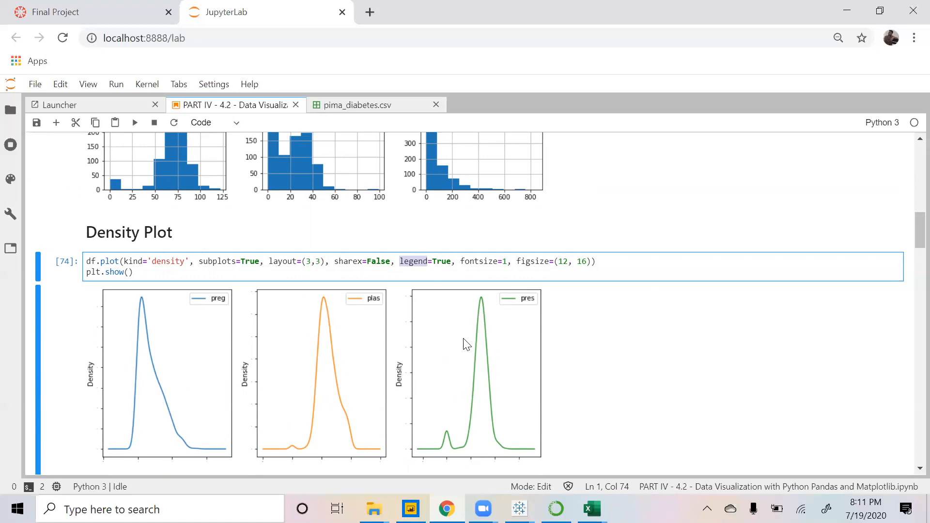
{"action": "left_click", "coordinate": [442, 262]}
{"action": "double_click", "coordinate": [472, 267]}
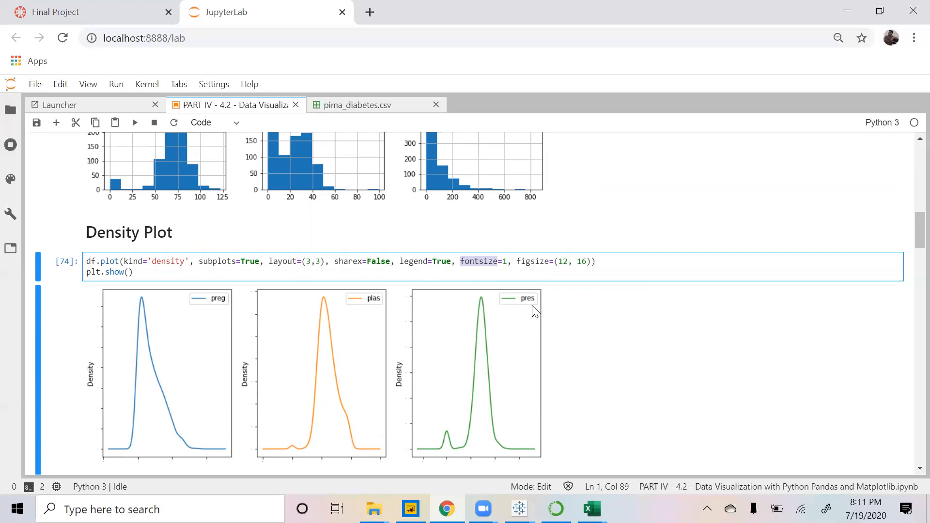
{"action": "left_click", "coordinate": [626, 310]}
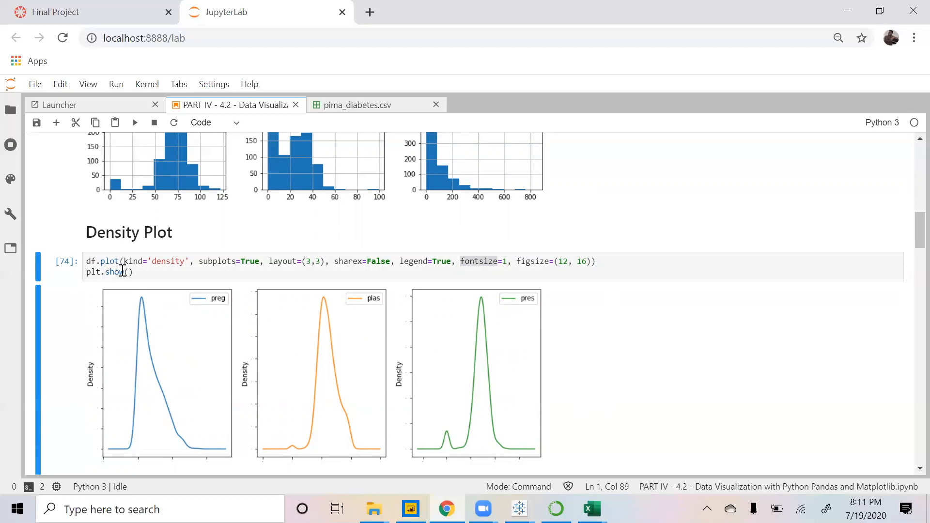
- Examine the density plots of all nine variables, from preg to class
{"action": "scroll", "coordinate": [257, 252], "scroll_direction": "down", "scroll_amount": 2}
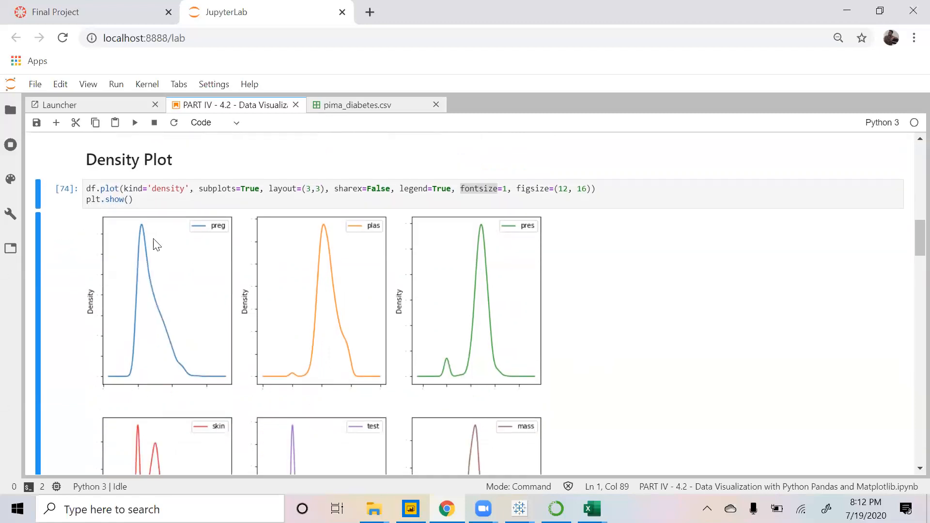
{"action": "scroll", "coordinate": [184, 286], "scroll_direction": "down", "scroll_amount": 1}
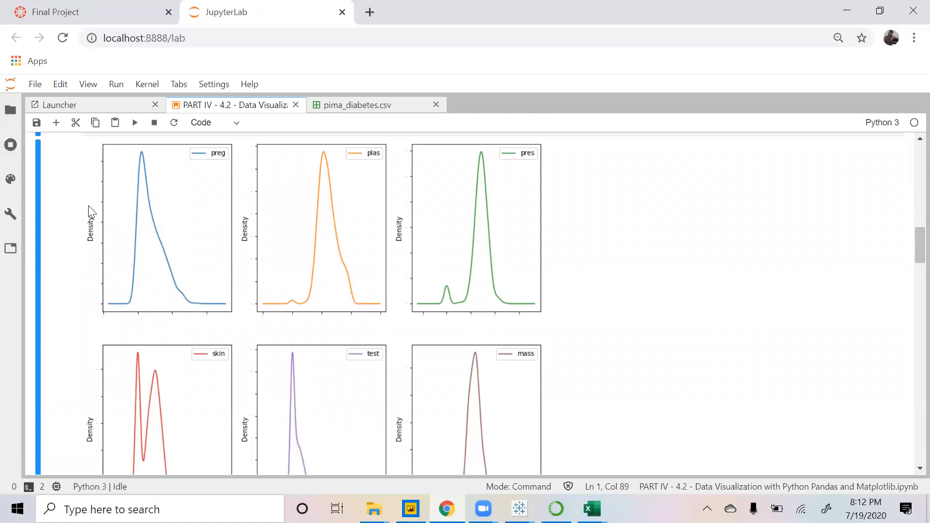
{"action": "scroll", "coordinate": [196, 307], "scroll_direction": "down", "scroll_amount": 1}
{"action": "scroll", "coordinate": [196, 308], "scroll_direction": "down", "scroll_amount": 4}
{"action": "scroll", "coordinate": [196, 307], "scroll_direction": "up", "scroll_amount": 4}
{"action": "scroll", "coordinate": [246, 278], "scroll_direction": "down", "scroll_amount": 5}
{"action": "scroll", "coordinate": [248, 282], "scroll_direction": "down", "scroll_amount": 2}
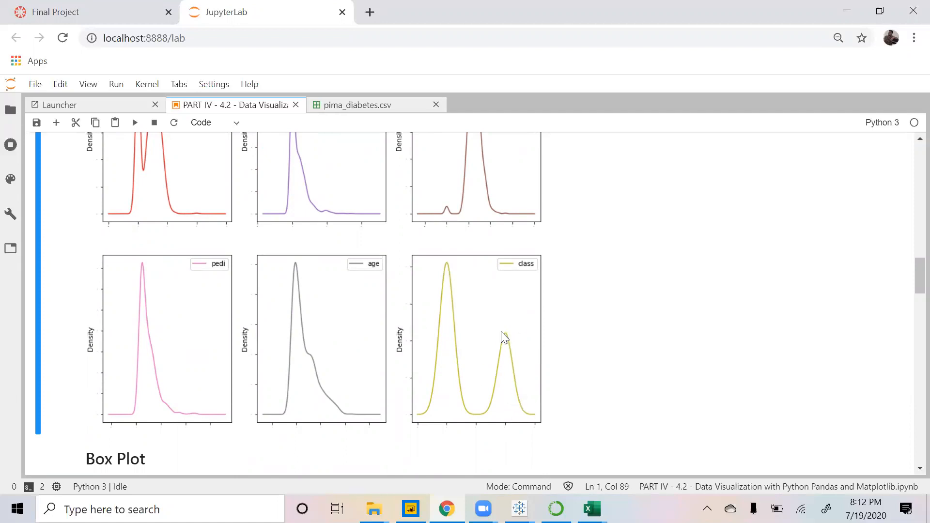
- Compare the Box Plot section with the density plots and highlight the layout argument in the Box Plot code cell
{"action": "scroll", "coordinate": [474, 330], "scroll_direction": "down", "scroll_amount": 6}
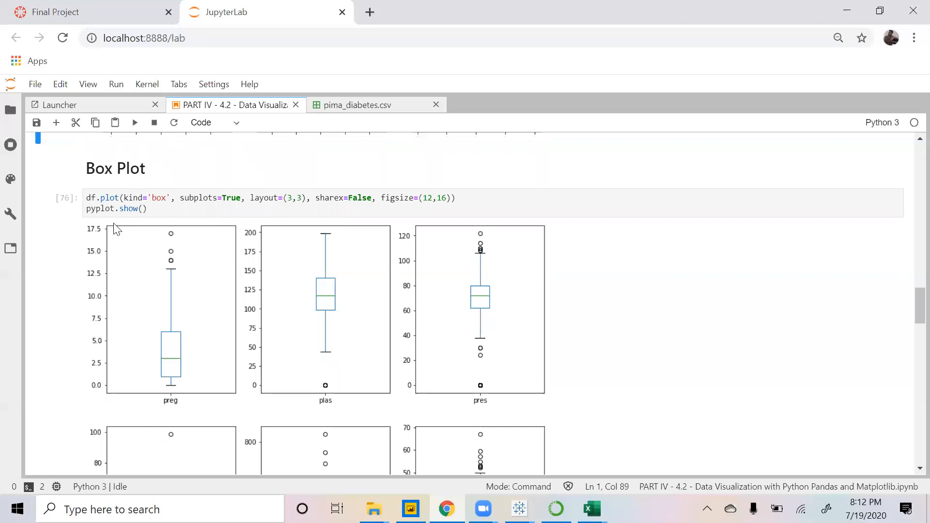
{"action": "scroll", "coordinate": [242, 190], "scroll_direction": "up", "scroll_amount": 12}
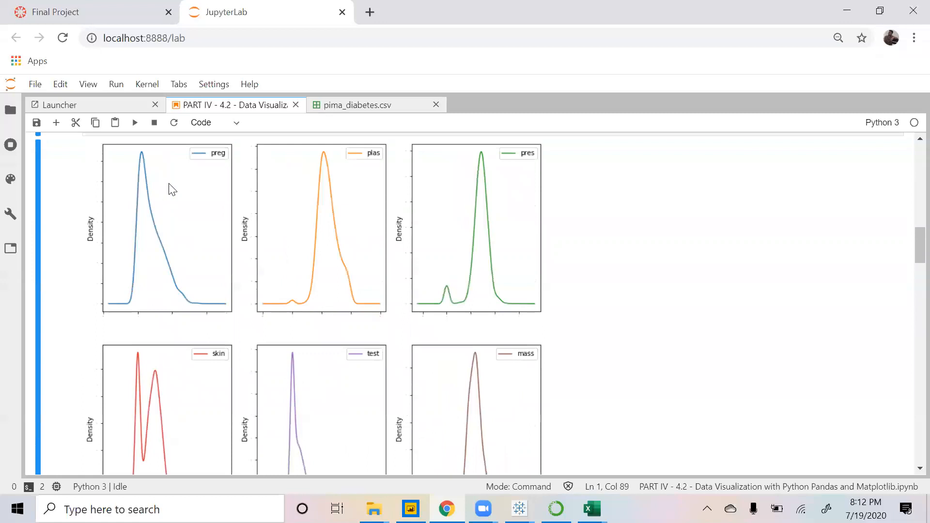
{"action": "scroll", "coordinate": [204, 300], "scroll_direction": "down", "scroll_amount": 12}
{"action": "left_click", "coordinate": [164, 271]}
{"action": "double_click", "coordinate": [268, 271]}
{"action": "scroll", "coordinate": [649, 298], "scroll_direction": "down", "scroll_amount": 3}
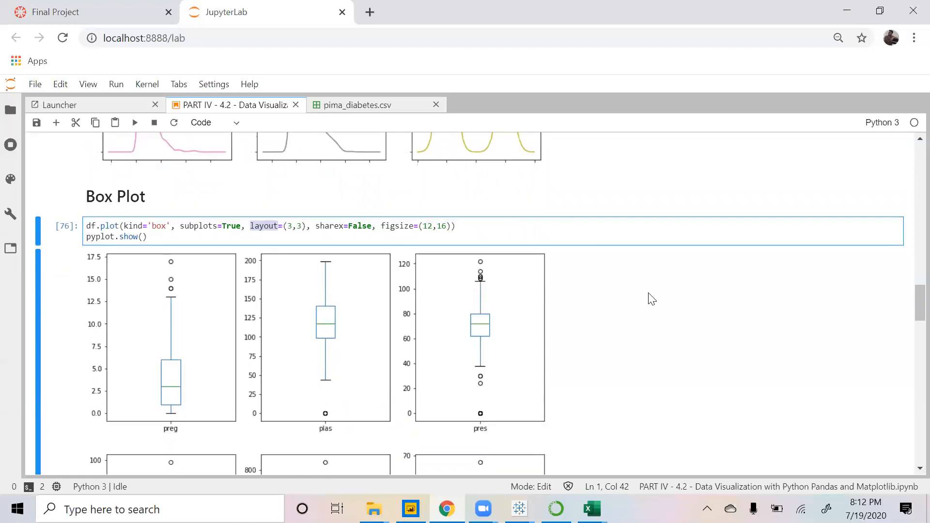
{"action": "left_click", "coordinate": [638, 297]}
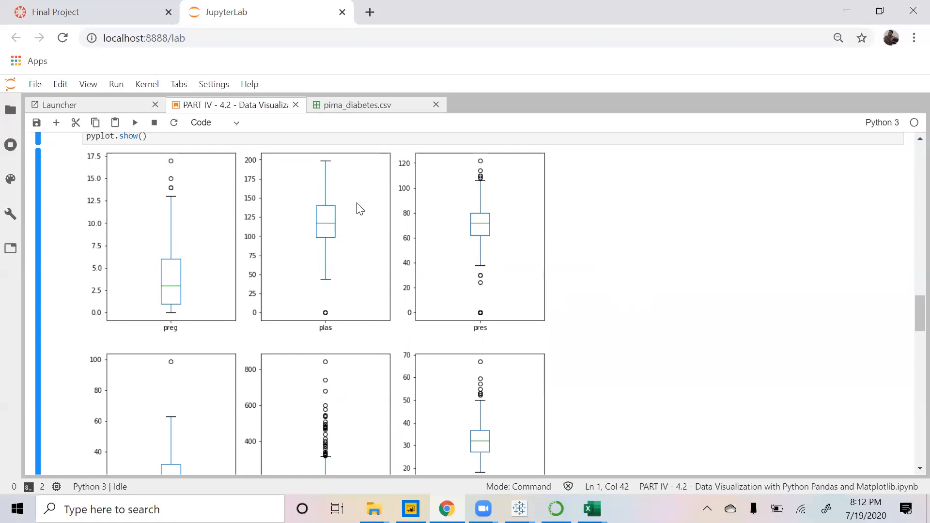
- Examine the box plots of skin, test, mass, pedi, age and class
{"action": "scroll", "coordinate": [378, 213], "scroll_direction": "down", "scroll_amount": 7}
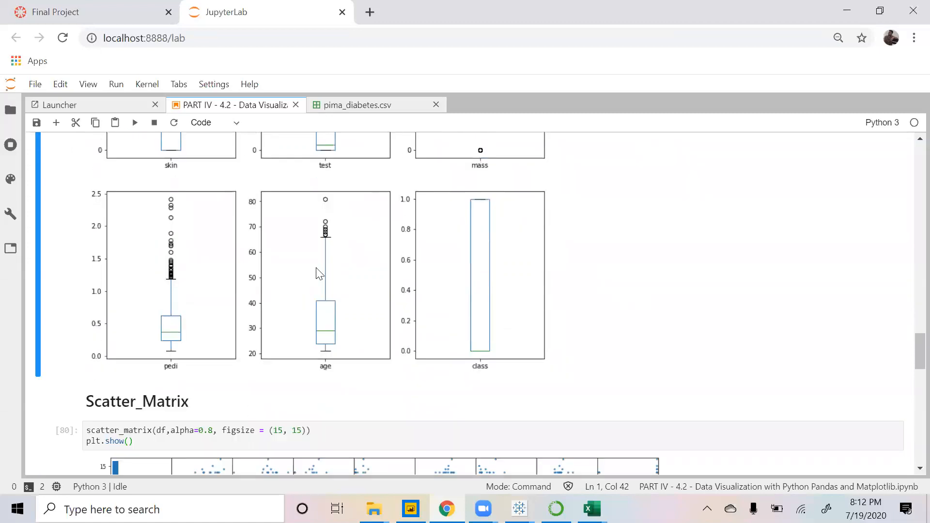
{"action": "scroll", "coordinate": [382, 257], "scroll_direction": "up", "scroll_amount": 4}
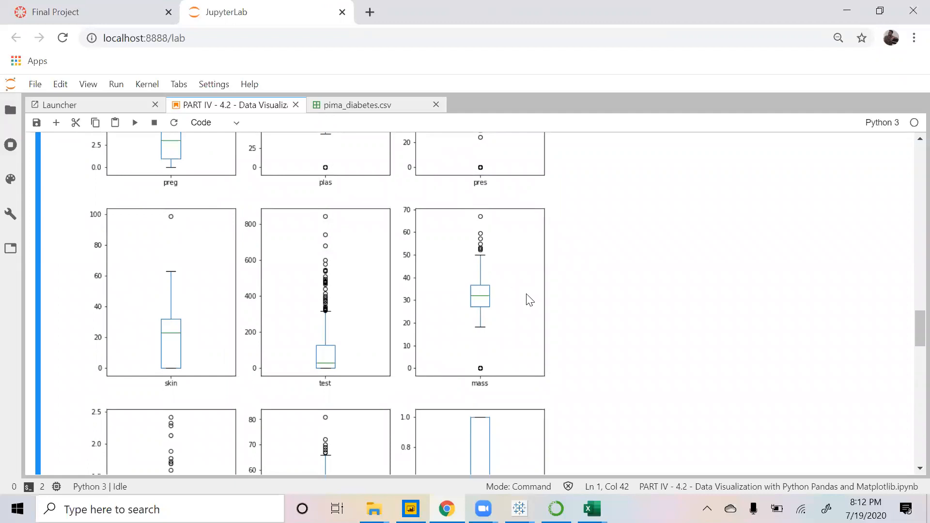
{"action": "scroll", "coordinate": [529, 300], "scroll_direction": "down", "scroll_amount": 4}
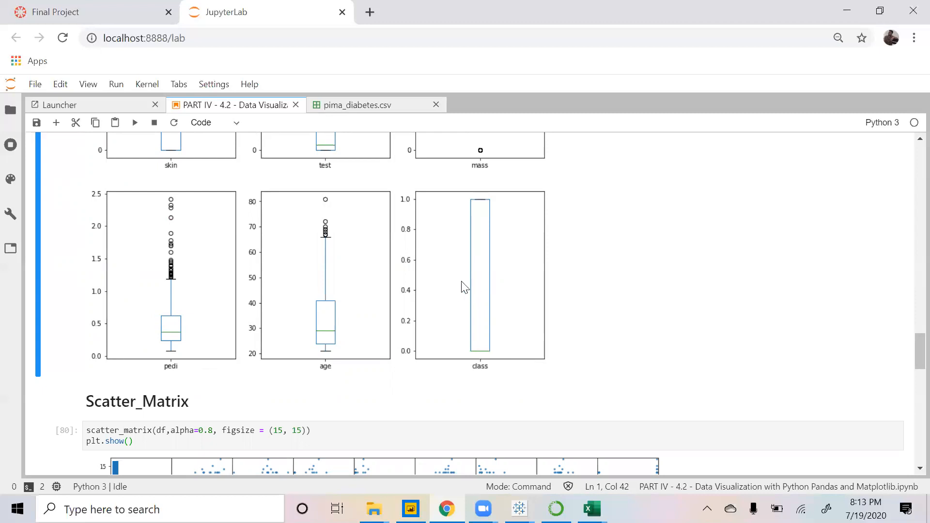
- Examine the Scatter_Matrix code cell and the scatter plot grid it produces
{"action": "scroll", "coordinate": [462, 287], "scroll_direction": "down", "scroll_amount": 3}
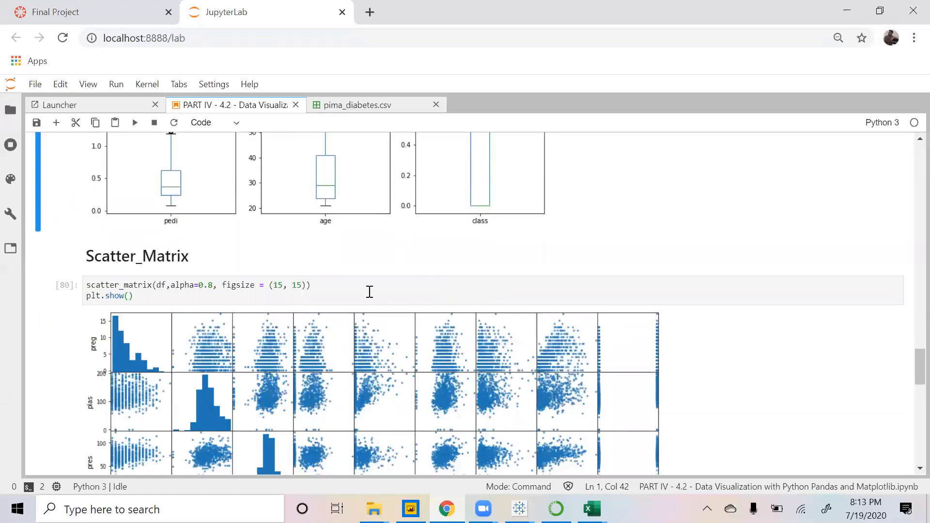
{"action": "scroll", "coordinate": [369, 291], "scroll_direction": "down", "scroll_amount": 2}
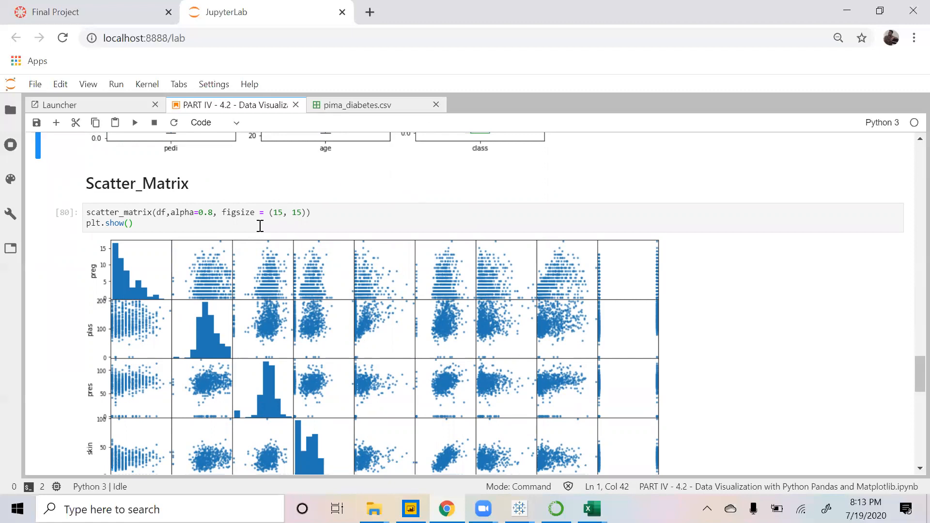
{"action": "scroll", "coordinate": [262, 227], "scroll_direction": "down", "scroll_amount": 1}
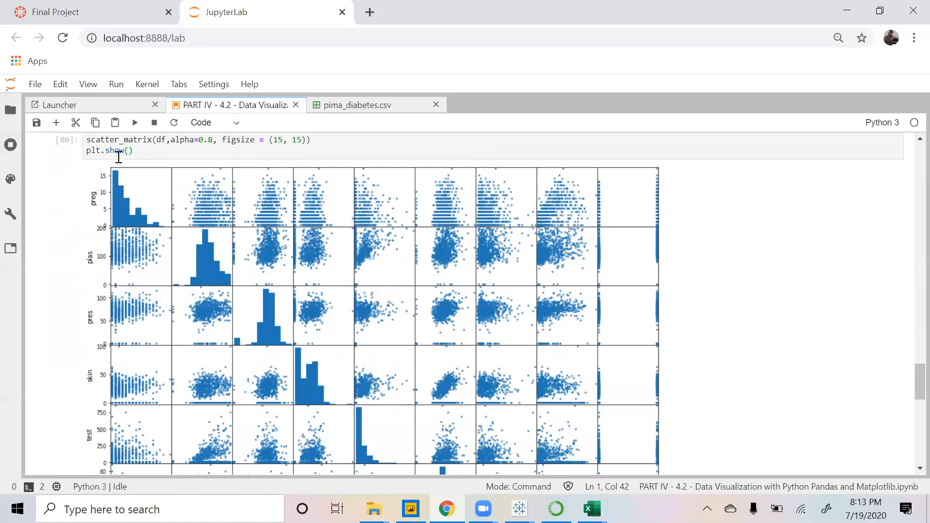
{"action": "scroll", "coordinate": [125, 175], "scroll_direction": "down", "scroll_amount": 1}
{"action": "scroll", "coordinate": [145, 218], "scroll_direction": "up", "scroll_amount": 2}
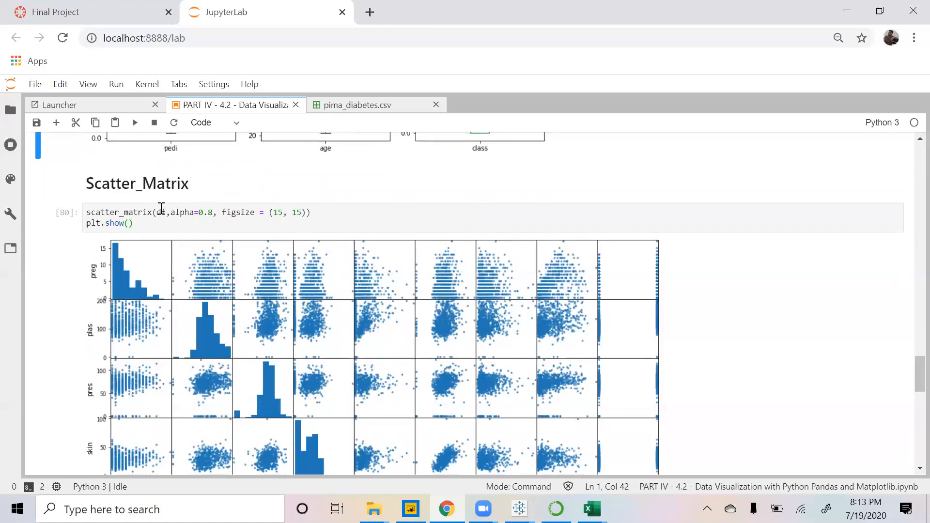
- Highlight scatter_matrix in the Scatter_Matrix code cell and in the pandas.plotting import, plus the call's df and figsize arguments
{"action": "double_click", "coordinate": [133, 214]}
{"action": "scroll", "coordinate": [225, 259], "scroll_direction": "up", "scroll_amount": 15}
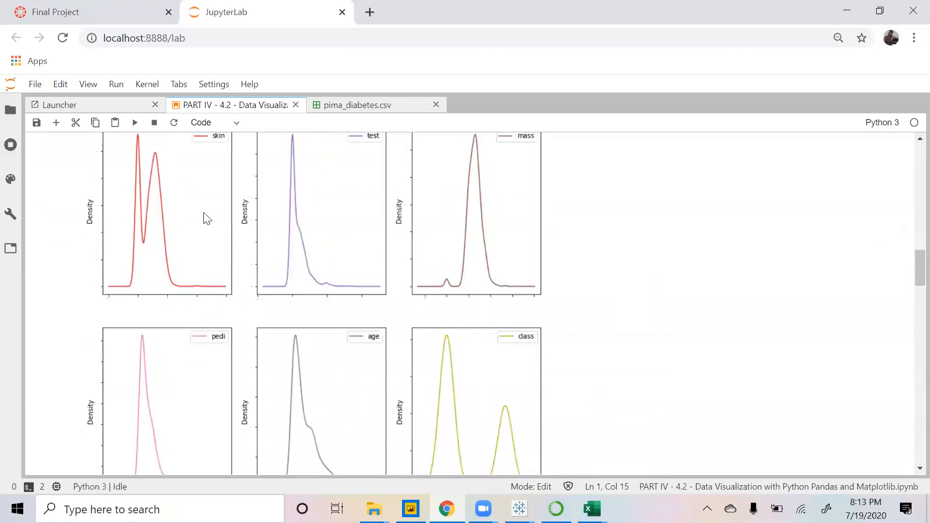
{"action": "scroll", "coordinate": [202, 212], "scroll_direction": "up", "scroll_amount": 4}
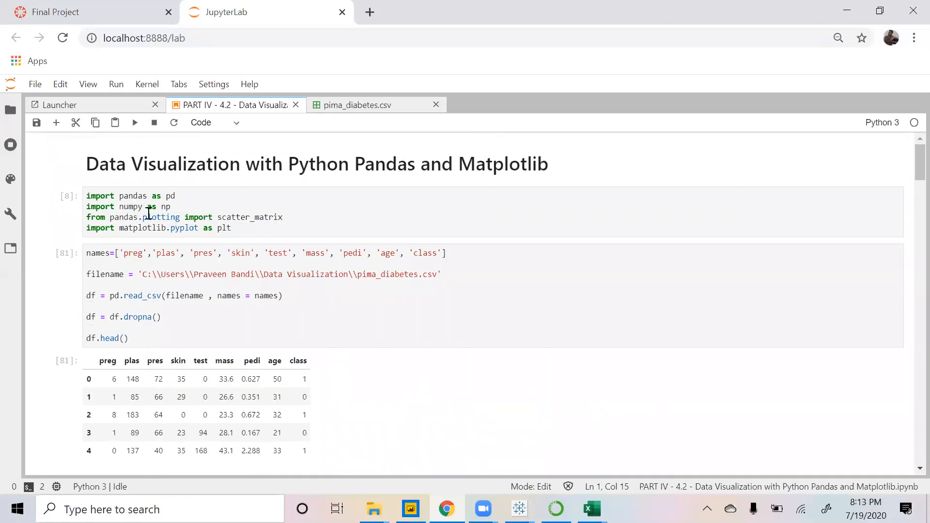
{"action": "double_click", "coordinate": [230, 219]}
{"action": "scroll", "coordinate": [242, 261], "scroll_direction": "down", "scroll_amount": 15}
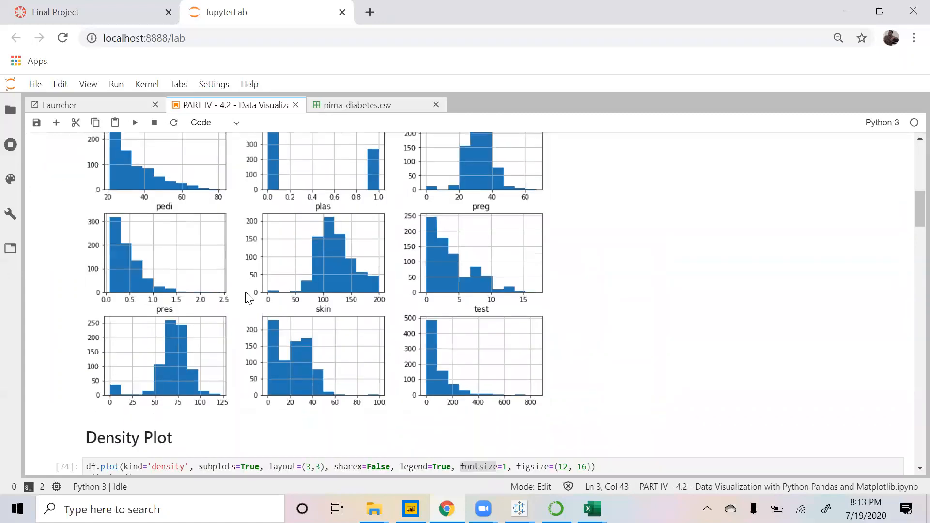
{"action": "scroll", "coordinate": [241, 285], "scroll_direction": "down", "scroll_amount": 10}
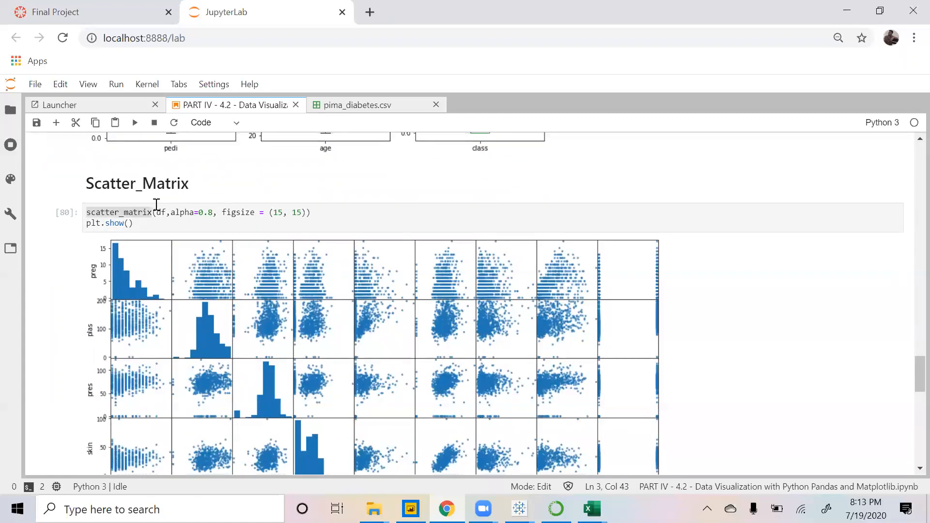
{"action": "double_click", "coordinate": [161, 212]}
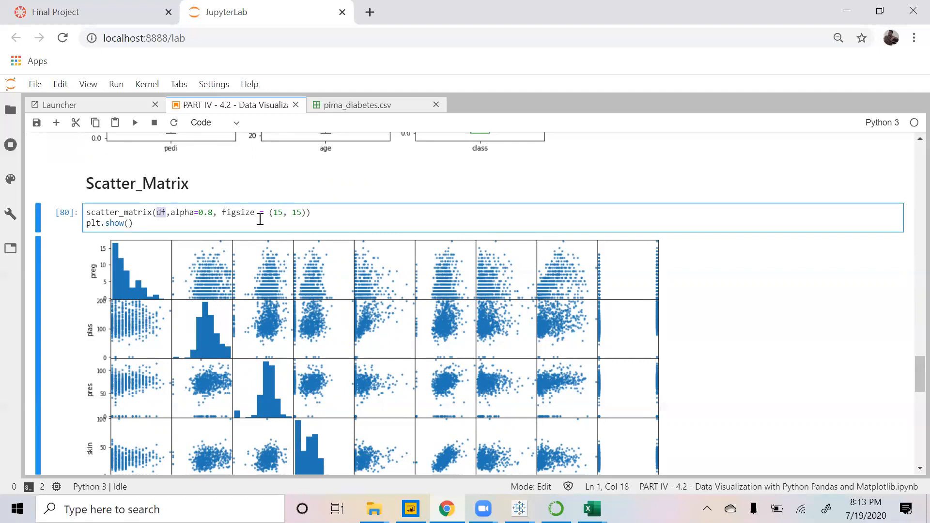
{"action": "double_click", "coordinate": [239, 211]}
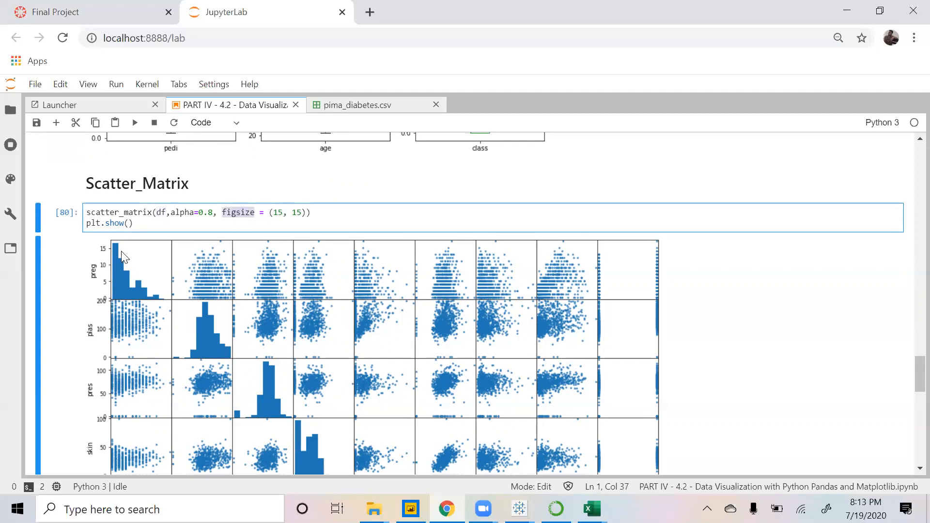
- Reduce the browser zoom to 67% to fit more of the scatter matrix output on screen
{"action": "scroll", "coordinate": [123, 244], "scroll_direction": "down", "scroll_amount": 1}
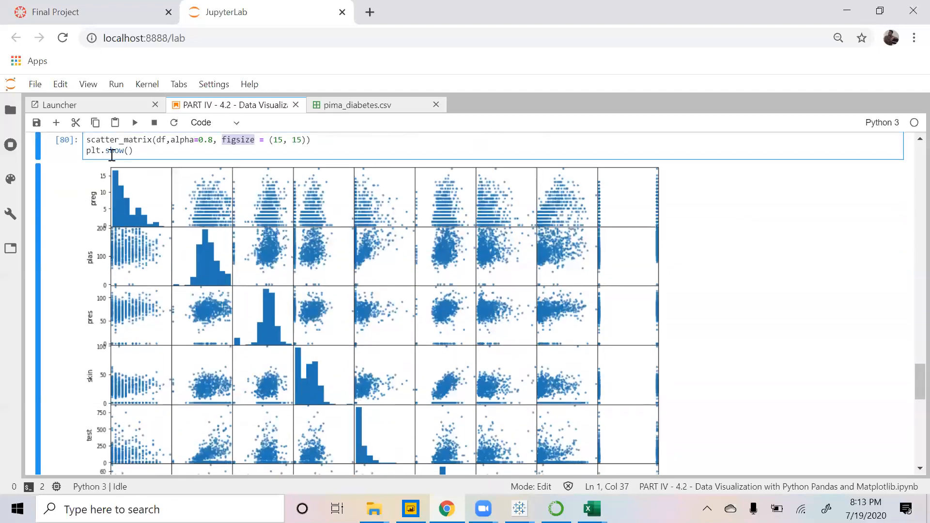
{"action": "scroll", "coordinate": [228, 262], "scroll_direction": "down", "scroll_amount": 1}
{"action": "scroll", "coordinate": [227, 262], "scroll_direction": "up", "scroll_amount": 1}
{"action": "key", "text": "ctrl+minus"}
{"action": "key", "text": "ctrl+minus"}
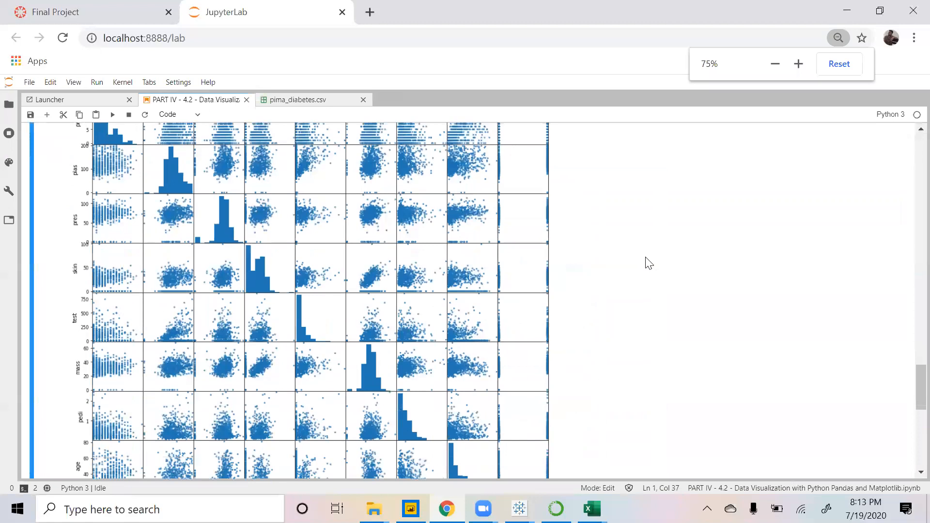
{"action": "key", "text": "ctrl+minus"}
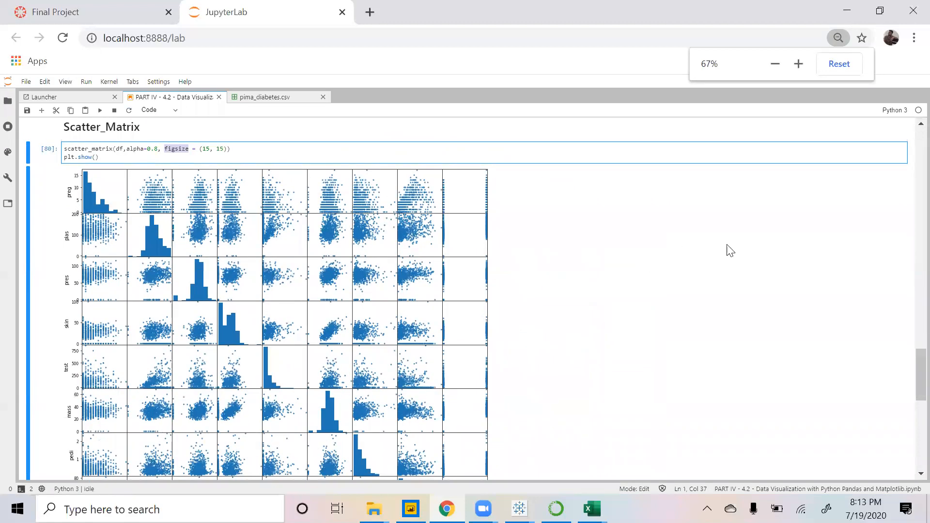
- Examine the whole scatter matrix from the preg row down to the class row and its axis labels
{"action": "left_click", "coordinate": [910, 358]}
{"action": "scroll", "coordinate": [910, 361], "scroll_direction": "down", "scroll_amount": 2}
{"action": "scroll", "coordinate": [909, 368], "scroll_direction": "down", "scroll_amount": 1}
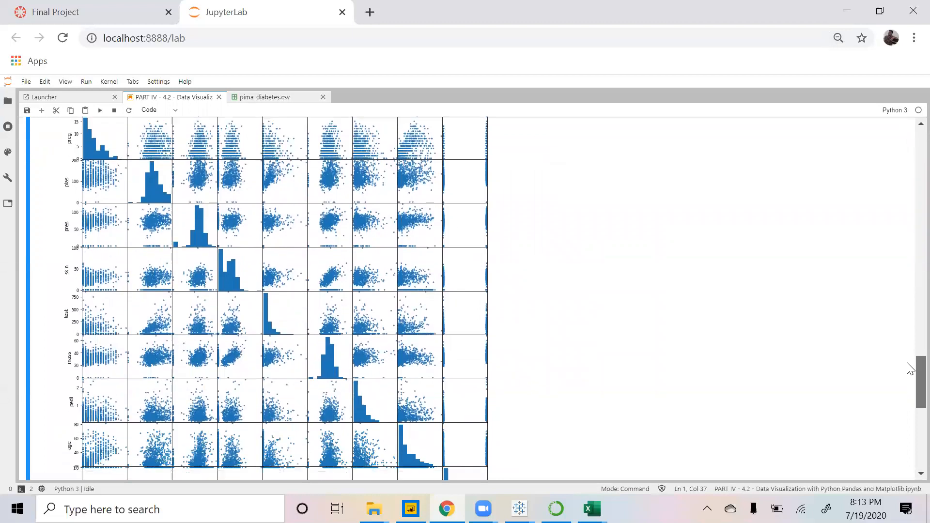
{"action": "scroll", "coordinate": [909, 367], "scroll_direction": "up", "scroll_amount": 1}
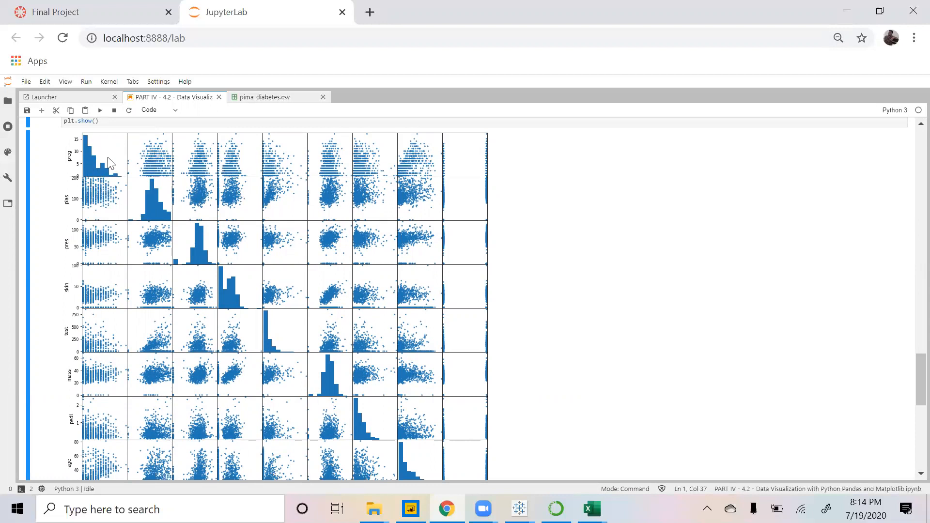
{"action": "scroll", "coordinate": [511, 233], "scroll_direction": "down", "scroll_amount": 6}
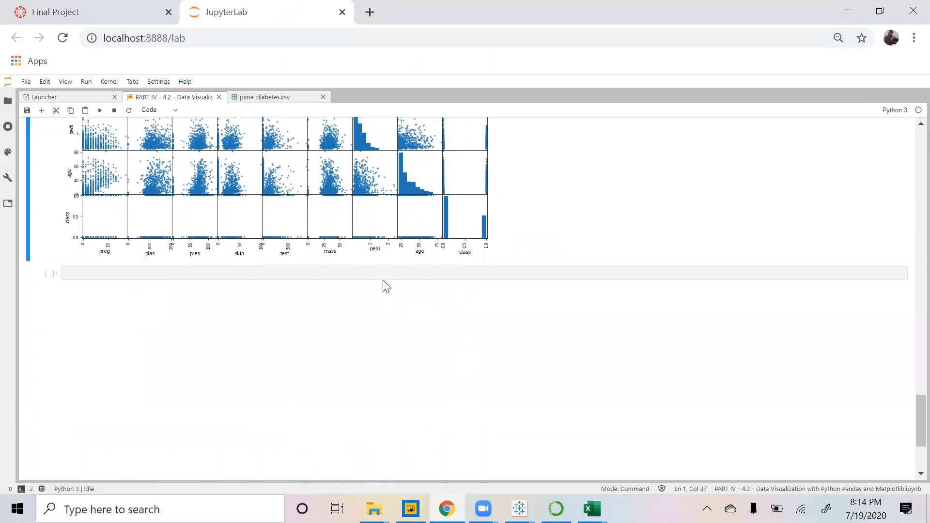
{"action": "scroll", "coordinate": [382, 285], "scroll_direction": "up", "scroll_amount": 5}
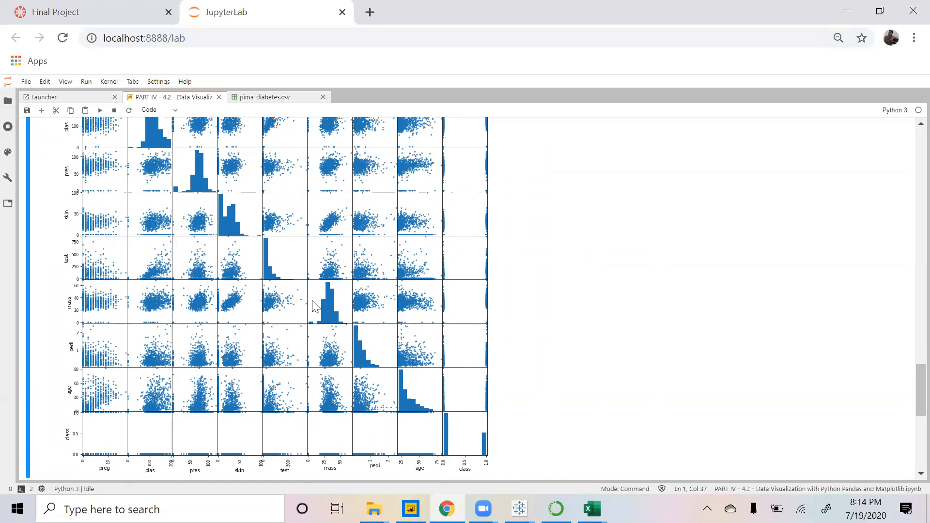
- Check the variables in the df.head() table at the notebook's start against those in the scatter matrix
{"action": "scroll", "coordinate": [151, 241], "scroll_direction": "up", "scroll_amount": 3}
{"action": "scroll", "coordinate": [192, 269], "scroll_direction": "up", "scroll_amount": 20}
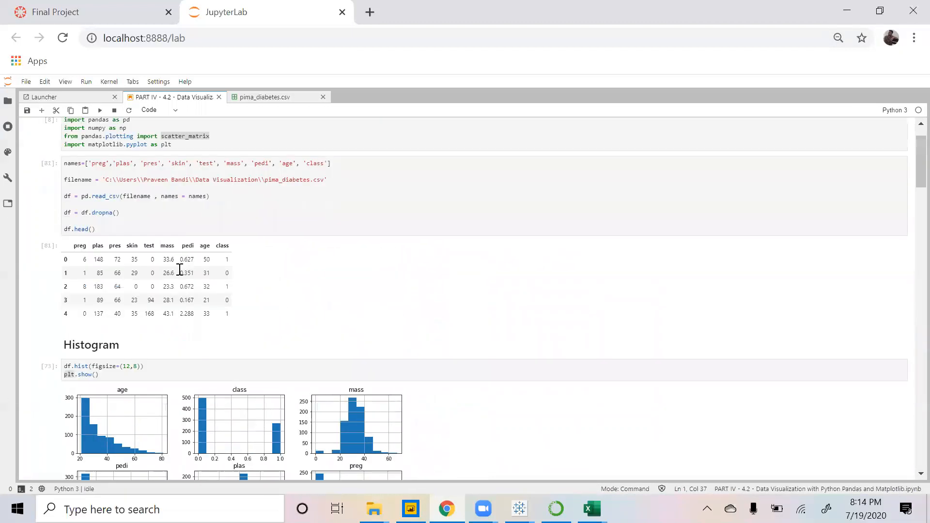
{"action": "scroll", "coordinate": [150, 400], "scroll_direction": "down", "scroll_amount": 20}
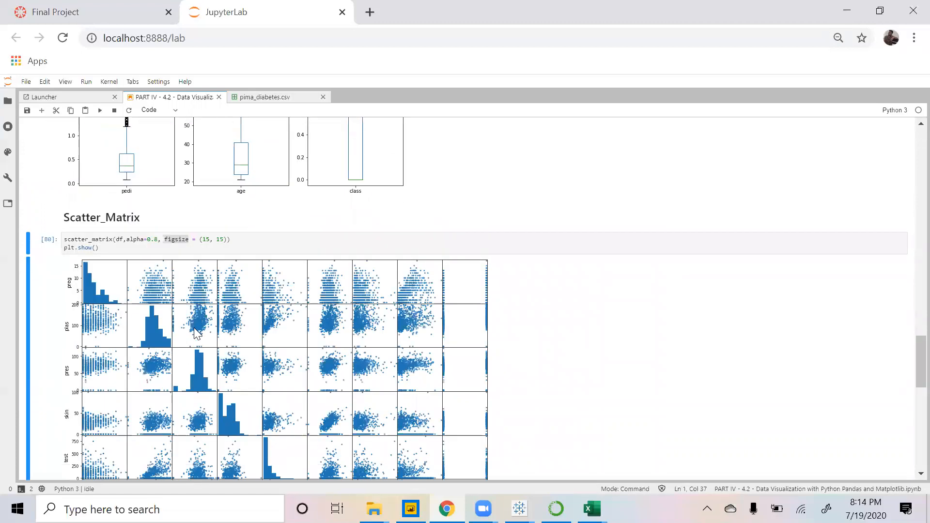
{"action": "scroll", "coordinate": [151, 272], "scroll_direction": "down", "scroll_amount": 2}
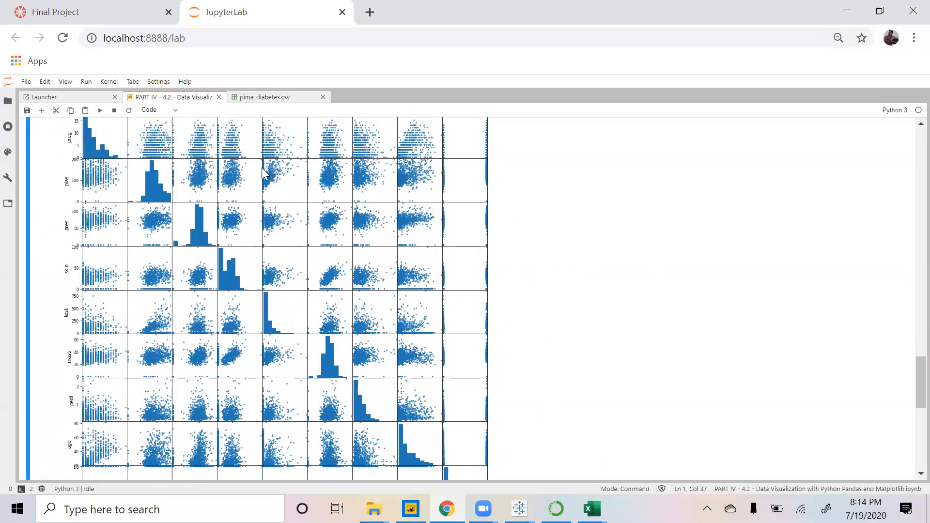
- Examine the scatter matrix's diagonal histograms and the pairwise scatter plots for each variable, down to the class row
{"action": "scroll", "coordinate": [154, 141], "scroll_direction": "up", "scroll_amount": 2}
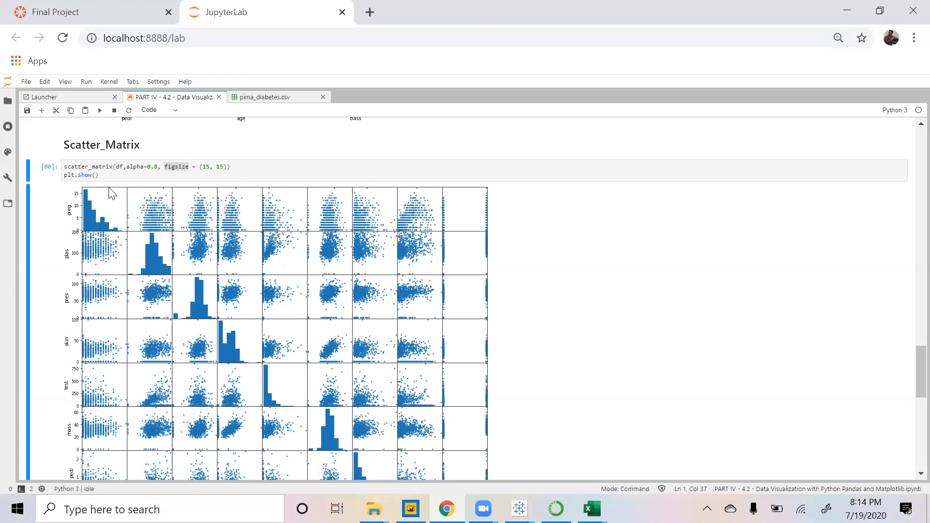
{"action": "scroll", "coordinate": [364, 202], "scroll_direction": "down", "scroll_amount": 2}
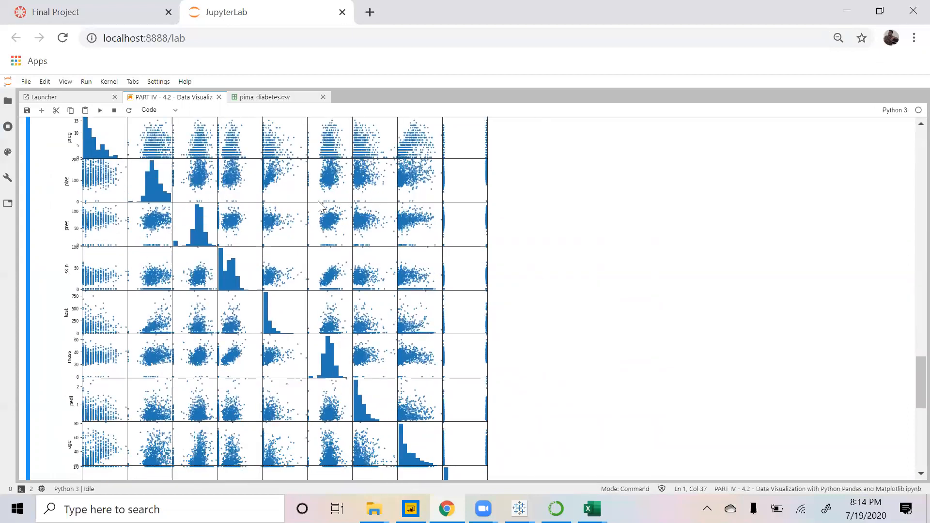
{"action": "scroll", "coordinate": [318, 201], "scroll_direction": "up", "scroll_amount": 3}
{"action": "scroll", "coordinate": [111, 283], "scroll_direction": "down", "scroll_amount": 2}
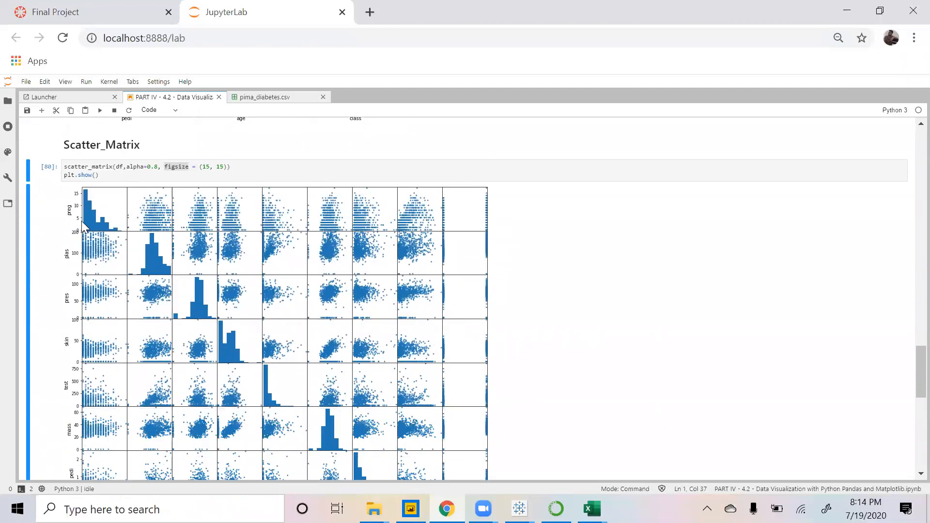
{"action": "scroll", "coordinate": [223, 263], "scroll_direction": "down", "scroll_amount": 5}
{"action": "scroll", "coordinate": [270, 263], "scroll_direction": "up", "scroll_amount": 5}
{"action": "scroll", "coordinate": [165, 265], "scroll_direction": "down", "scroll_amount": 3}
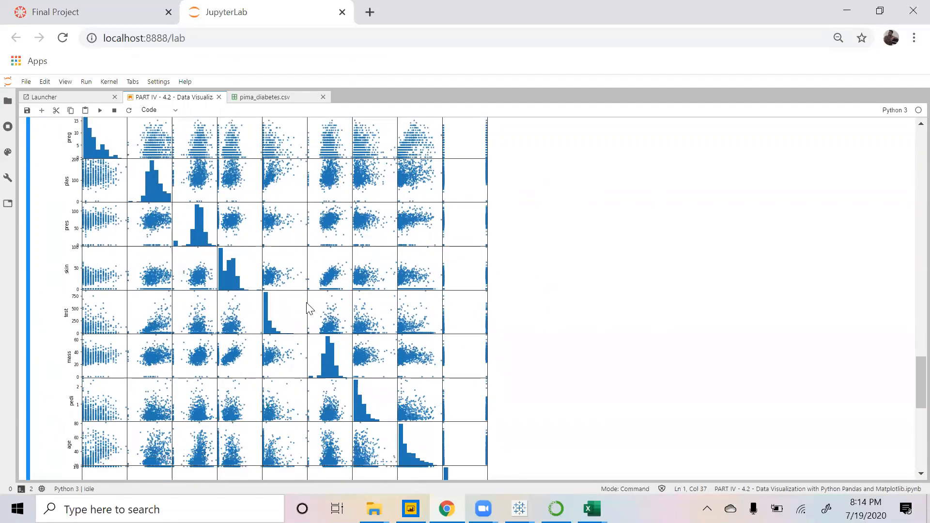
{"action": "scroll", "coordinate": [281, 363], "scroll_direction": "up", "scroll_amount": 3}
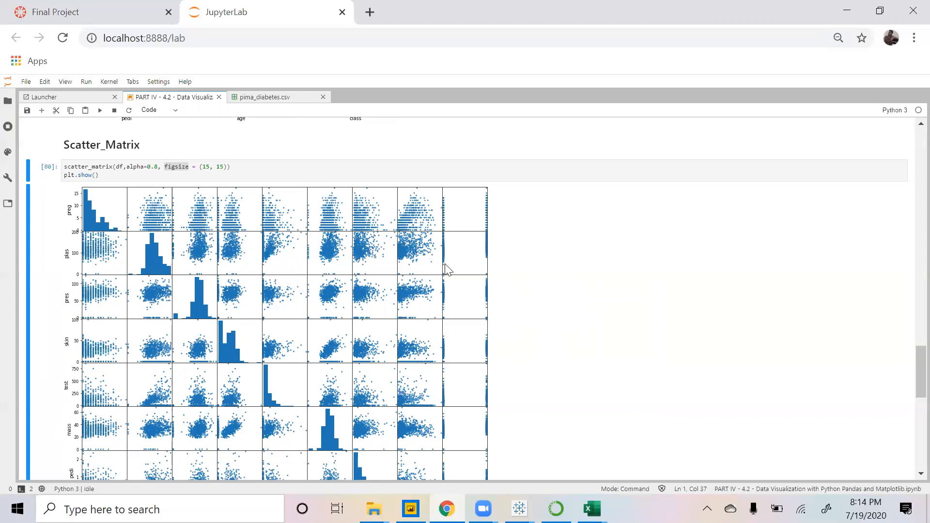
{"action": "scroll", "coordinate": [443, 269], "scroll_direction": "down", "scroll_amount": 2}
{"action": "scroll", "coordinate": [443, 268], "scroll_direction": "down", "scroll_amount": 6}
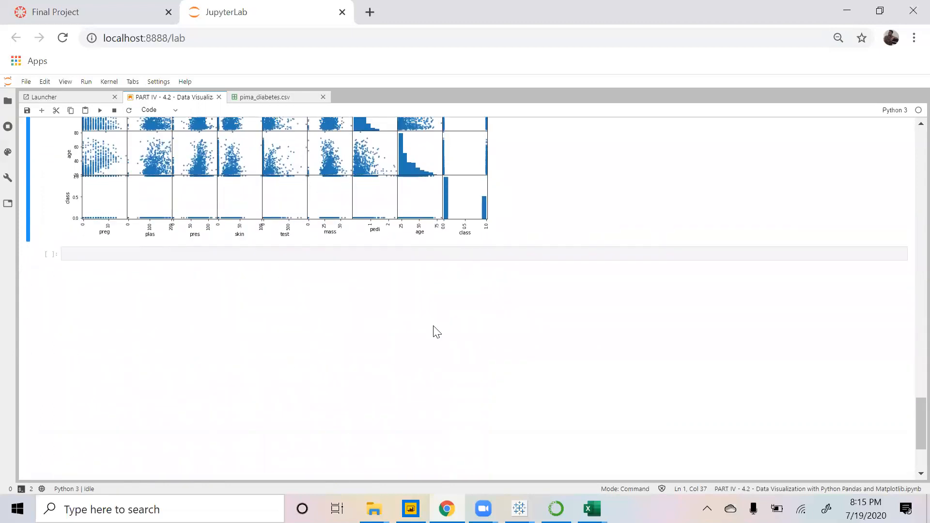
- Look back over the notebook from the box plots to its start, and return to section 4.2 of the Final Project assignment, clearing the text selection
{"action": "scroll", "coordinate": [437, 332], "scroll_direction": "up", "scroll_amount": 4}
{"action": "scroll", "coordinate": [274, 266], "scroll_direction": "up", "scroll_amount": 20}
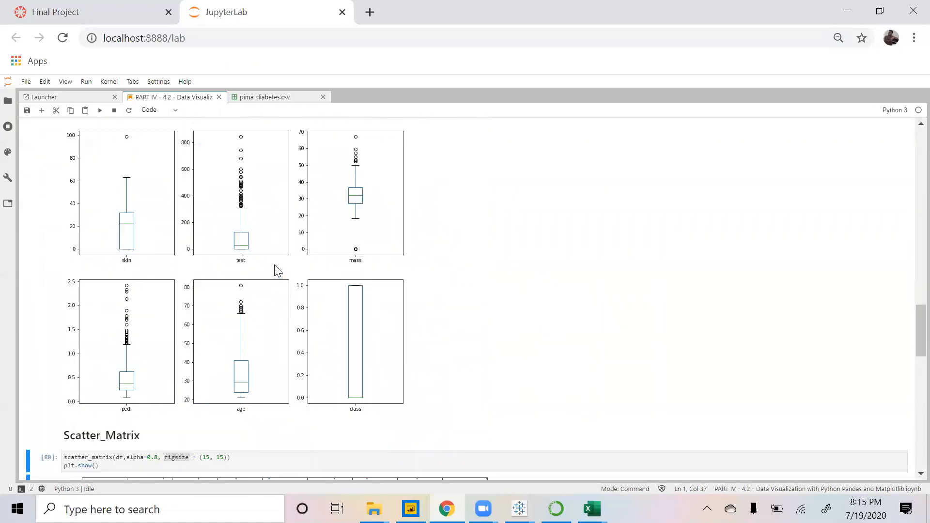
{"action": "scroll", "coordinate": [278, 270], "scroll_direction": "up", "scroll_amount": 2}
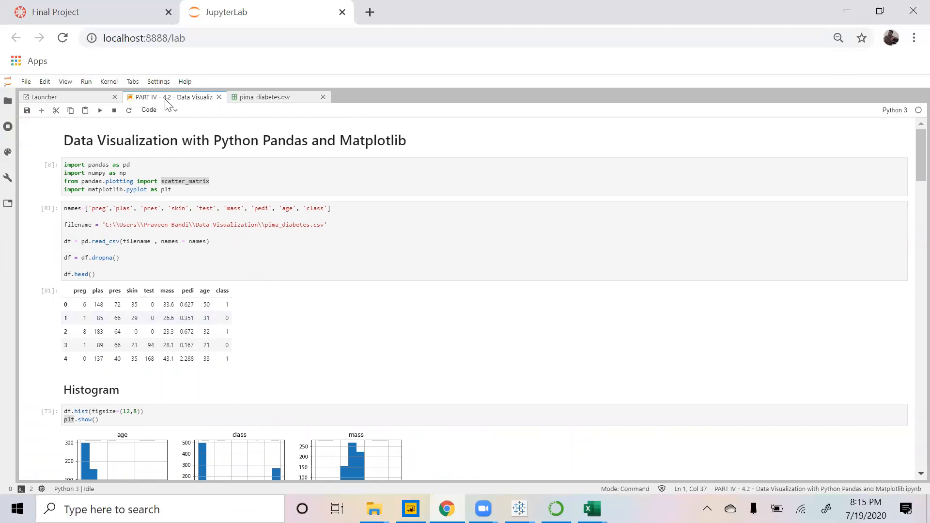
{"action": "left_click", "coordinate": [89, 10]}
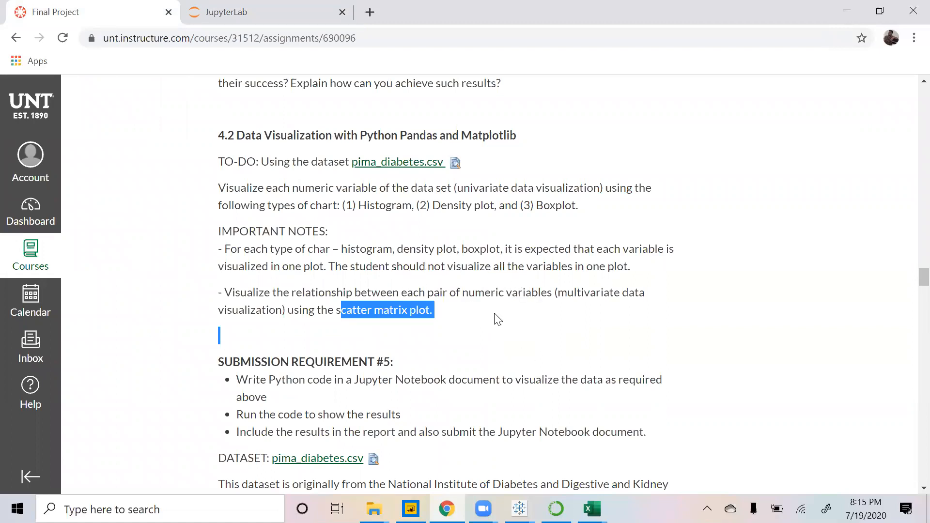
{"action": "left_click", "coordinate": [413, 340]}
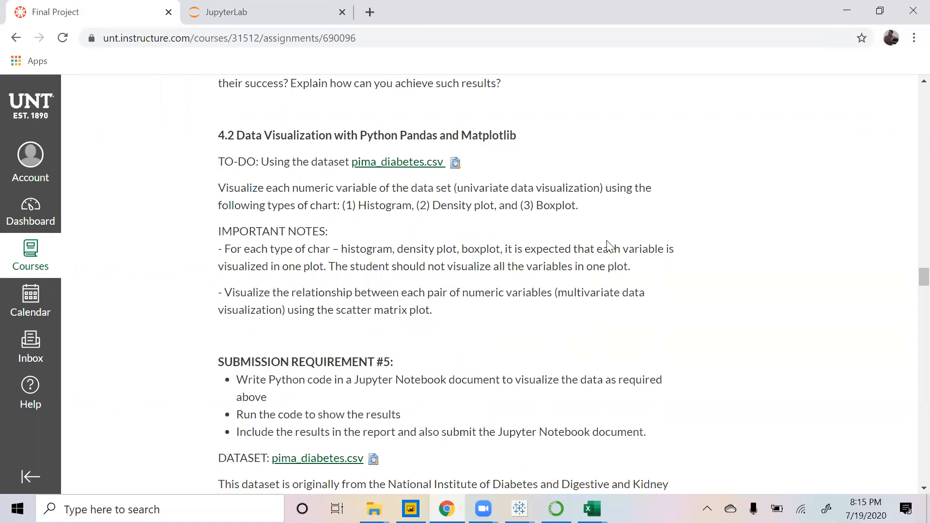